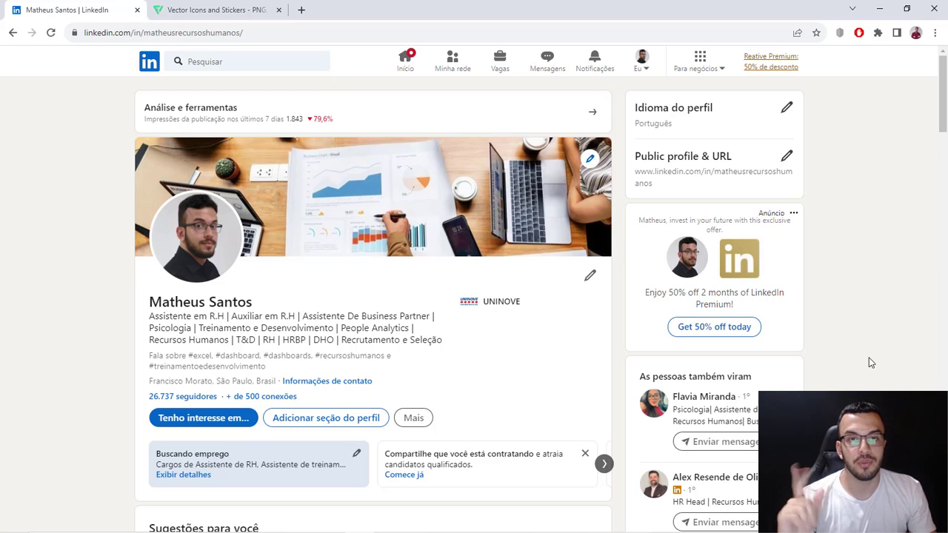
# Step: Switch from the LinkedIn browser to the PDI workbook's CONTROLE DE P.D.I dashboard in Excel
pyautogui.hotkey('alt', 'Tab')
pyautogui.press('Tab')
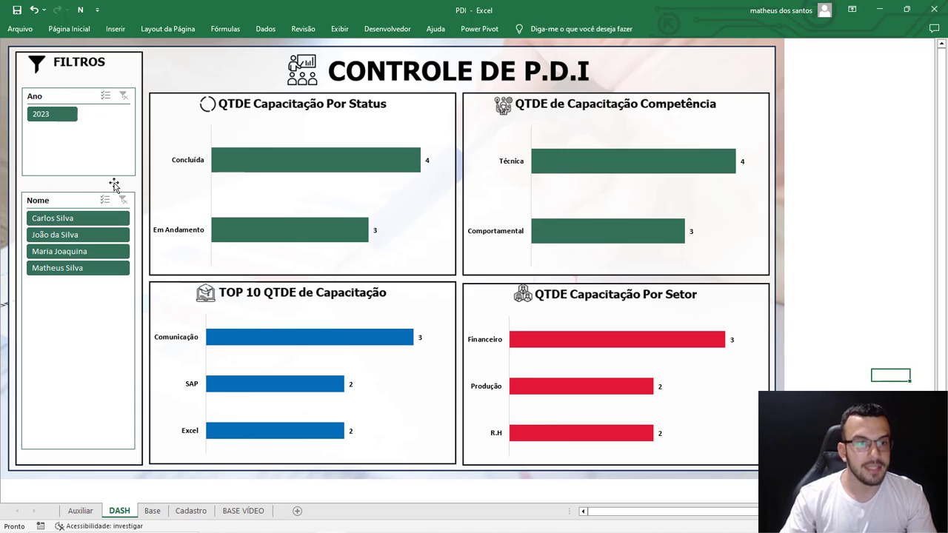
# Step: Filter the dashboard to each person in the Nome slicer in turn
pyautogui.click(61, 217)
pyautogui.click(59, 234)
pyautogui.click(77, 252)
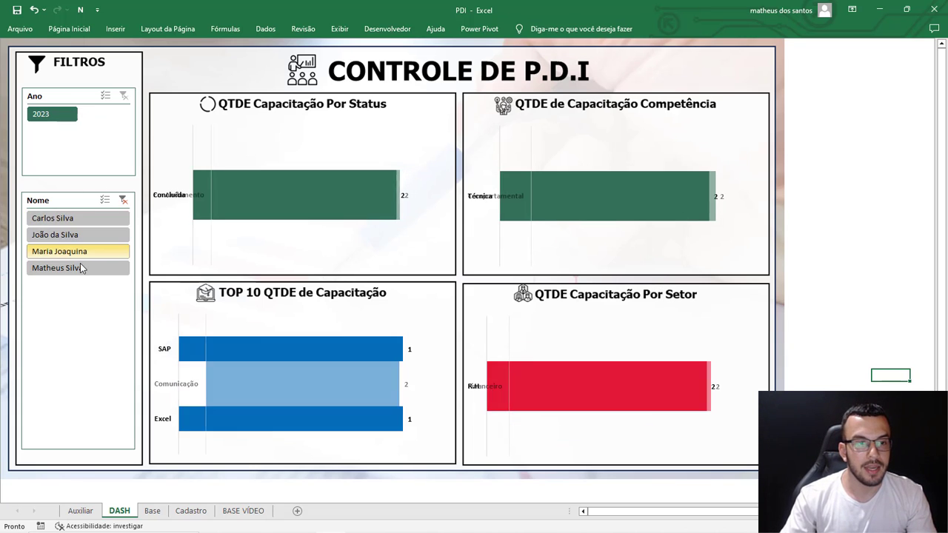
pyautogui.click(80, 268)
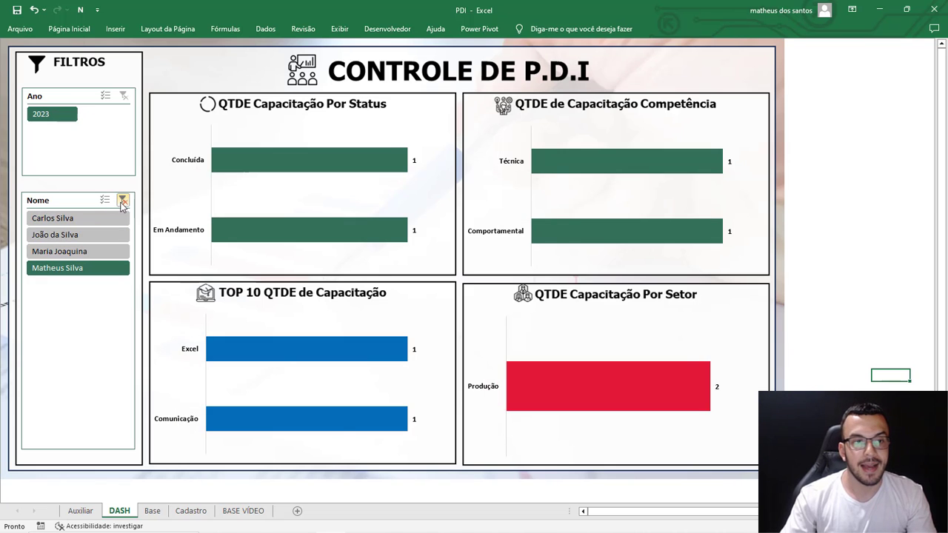
# Step: Clear the Nome slicer filter to show everyone, then show the Base data sheet
pyautogui.click(123, 200)
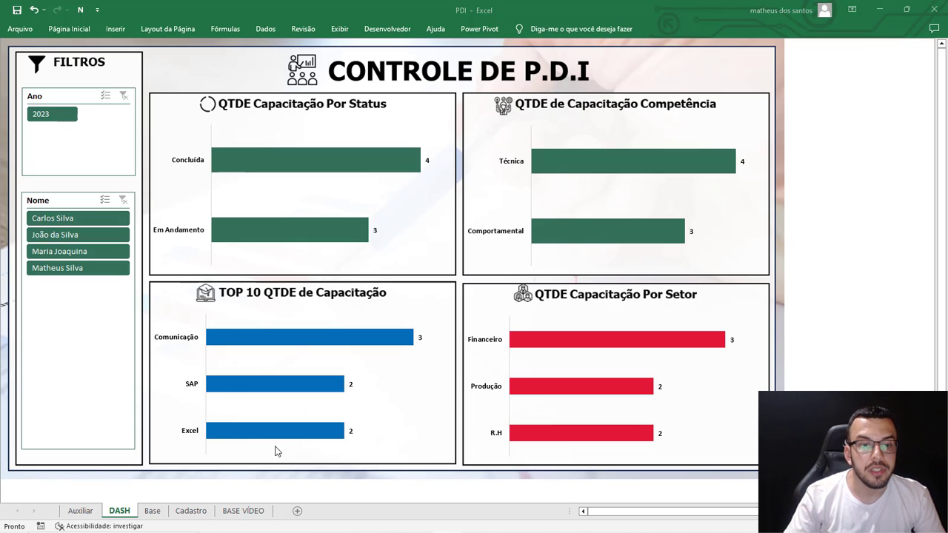
pyautogui.click(833, 368)
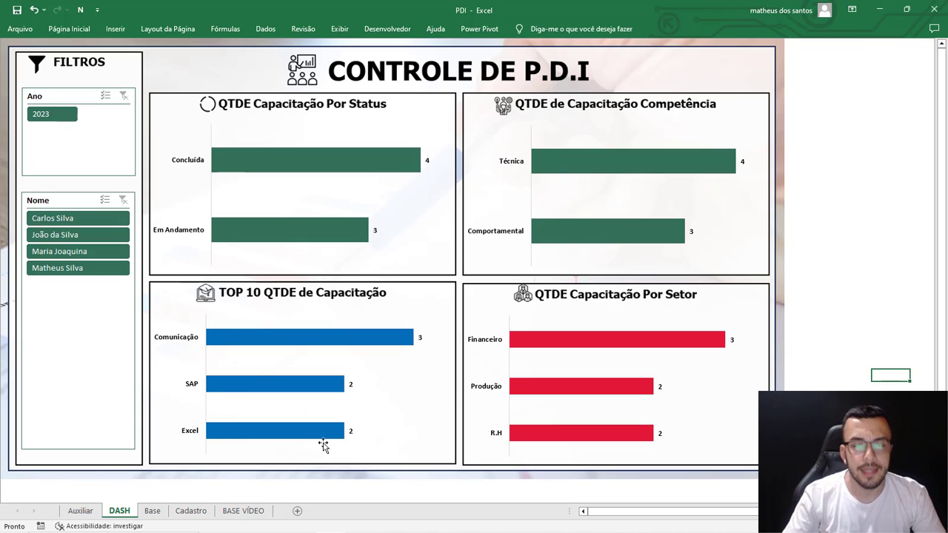
pyautogui.click(153, 511)
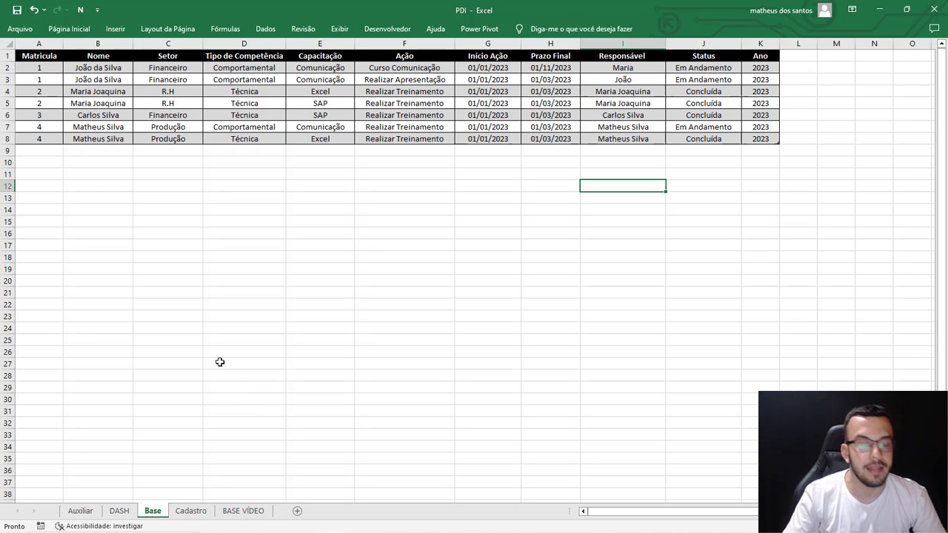
pyautogui.click(46, 46)
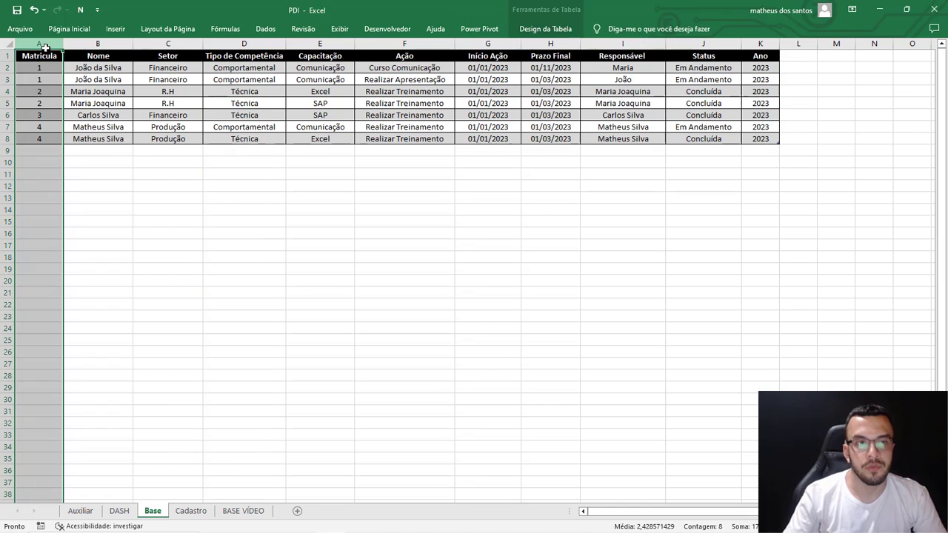
pyautogui.click(79, 41)
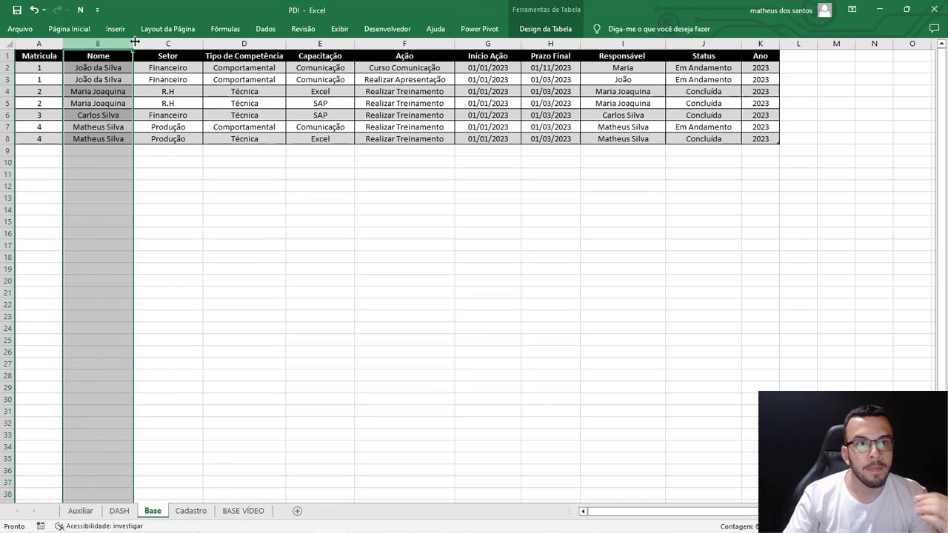
pyautogui.click(169, 43)
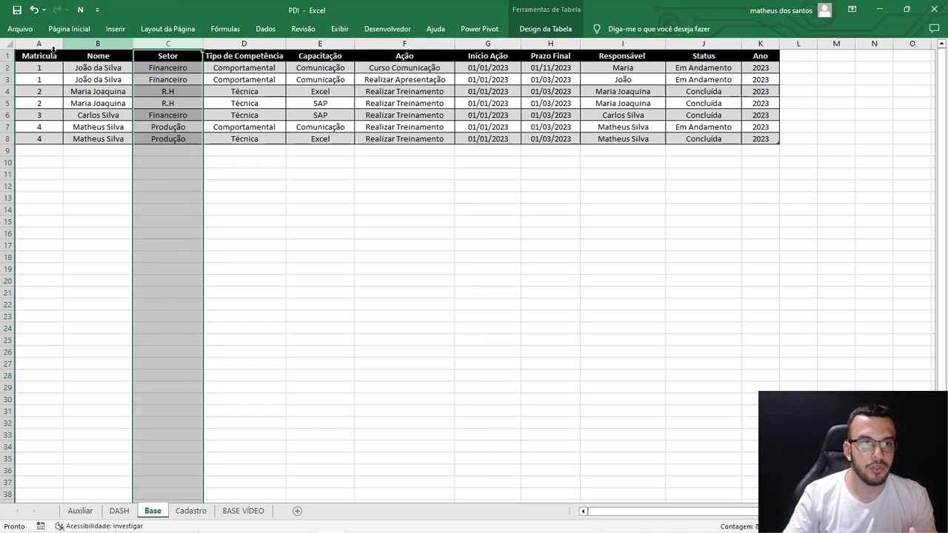
pyautogui.moveTo(41, 56); pyautogui.dragTo(182, 139)
pyautogui.click(247, 209)
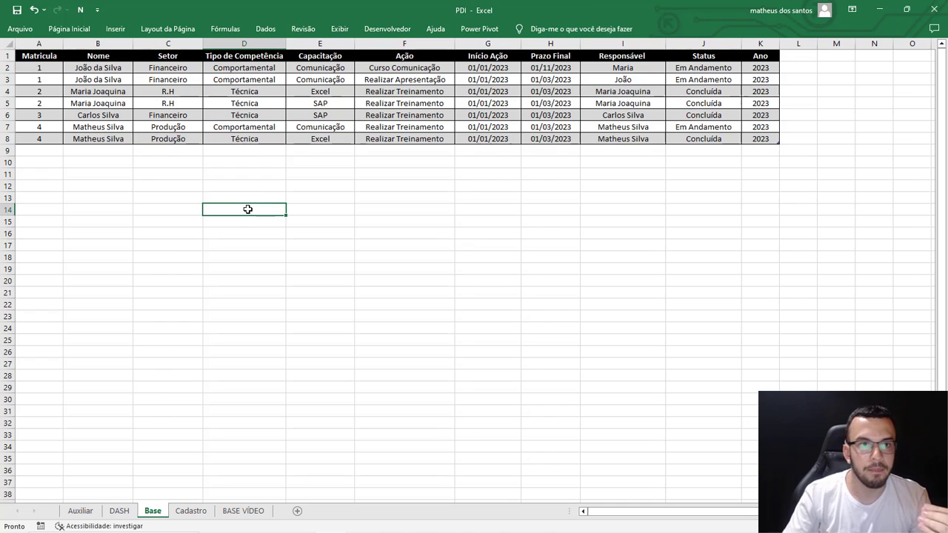
pyautogui.click(252, 45)
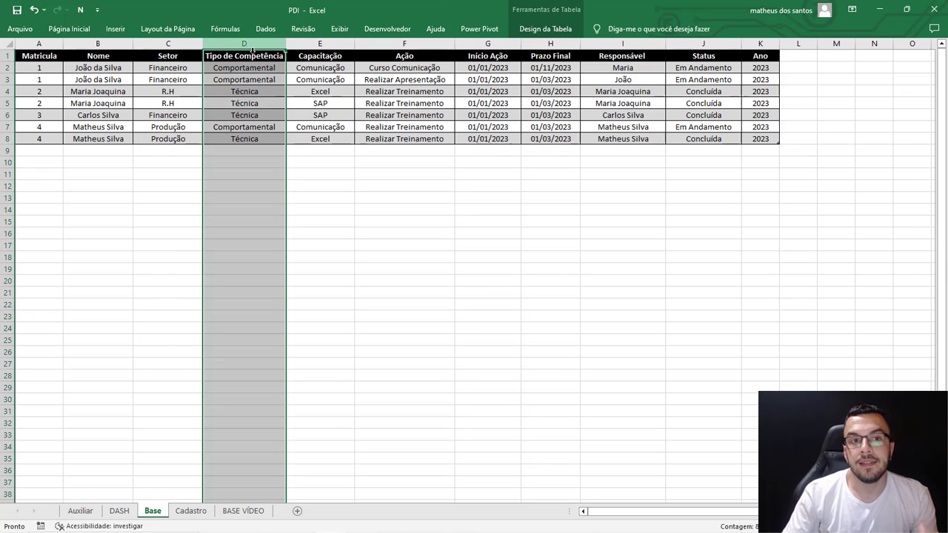
pyautogui.click(259, 79)
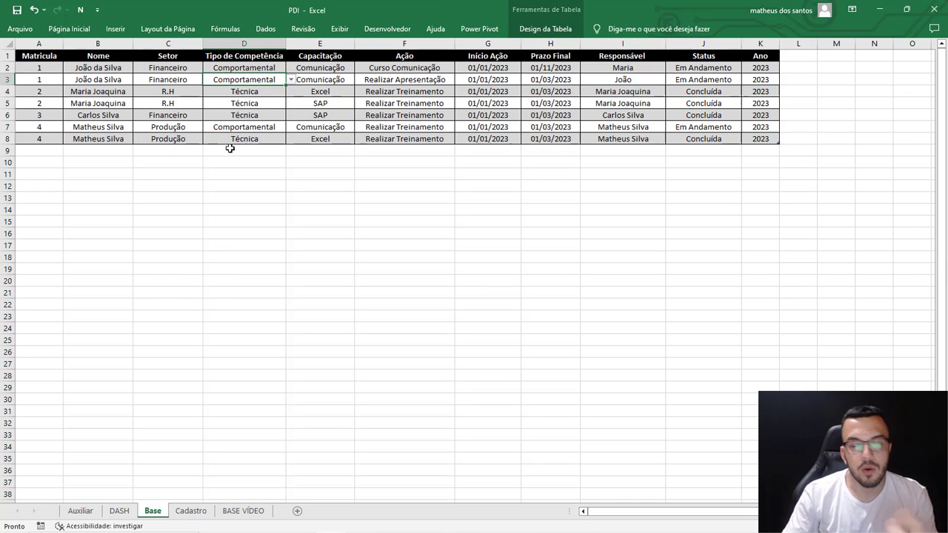
pyautogui.click(319, 44)
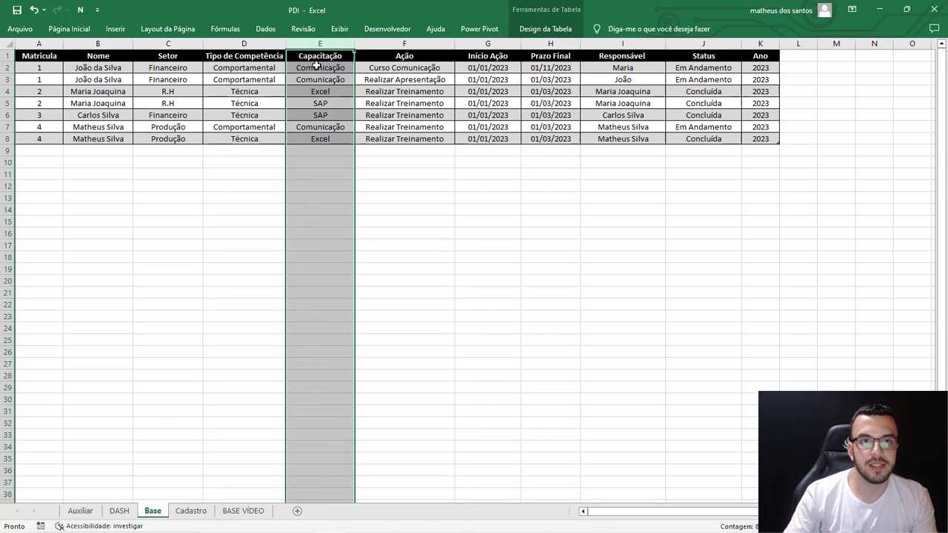
pyautogui.click(316, 67)
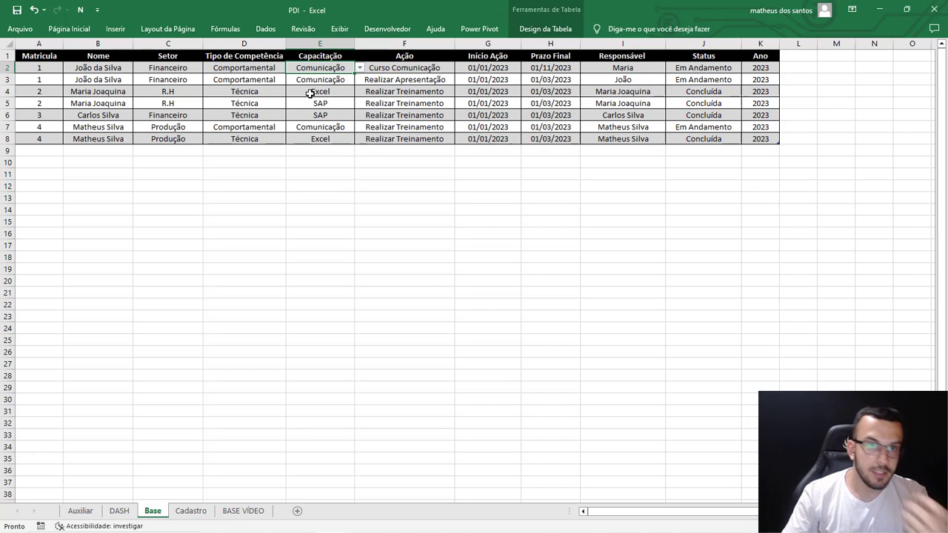
pyautogui.moveTo(326, 69); pyautogui.dragTo(323, 140)
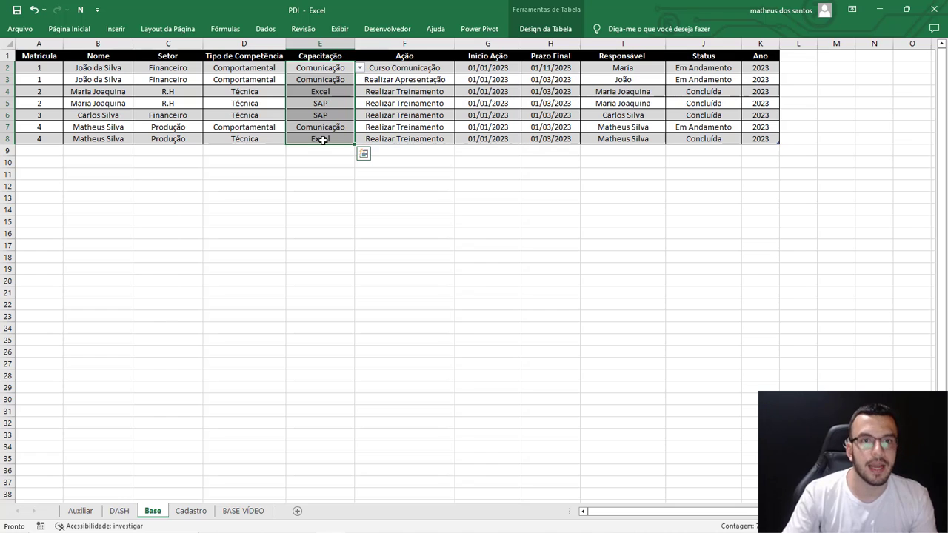
pyautogui.click(398, 46)
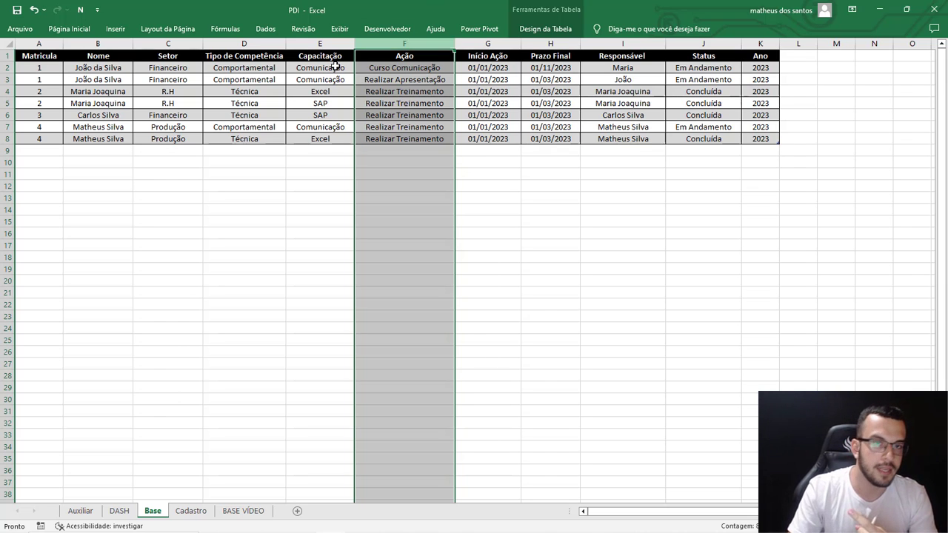
pyautogui.moveTo(332, 67); pyautogui.dragTo(404, 80)
pyautogui.click(350, 67)
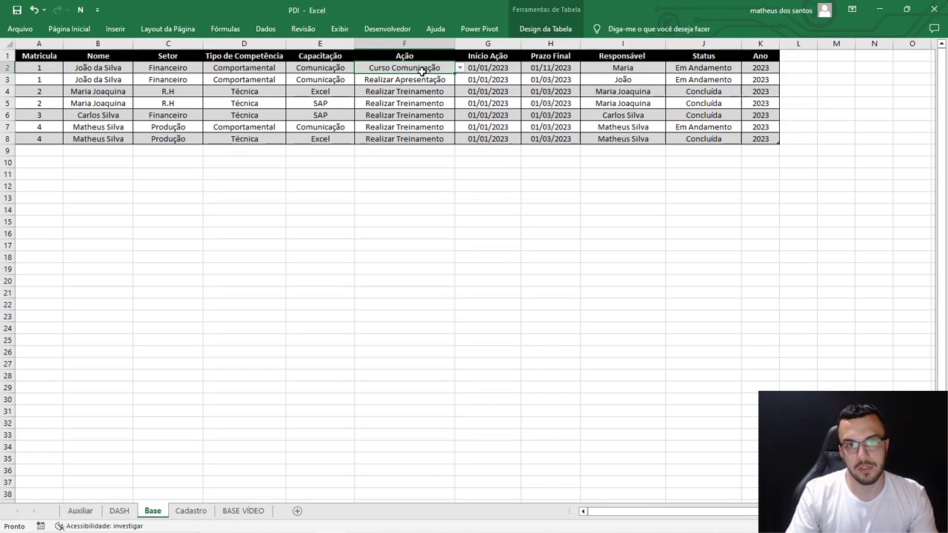
pyautogui.click(340, 83)
pyautogui.moveTo(339, 83); pyautogui.dragTo(393, 83)
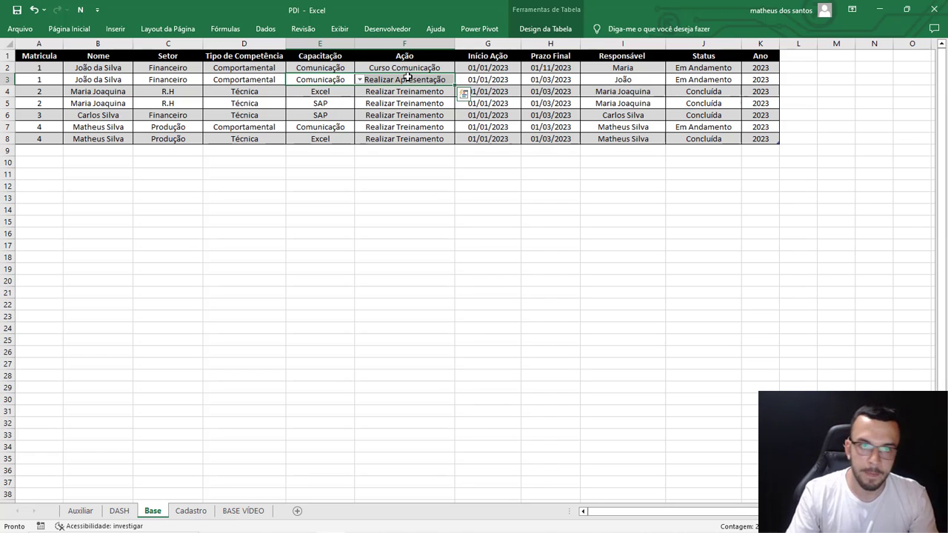
pyautogui.click(336, 69)
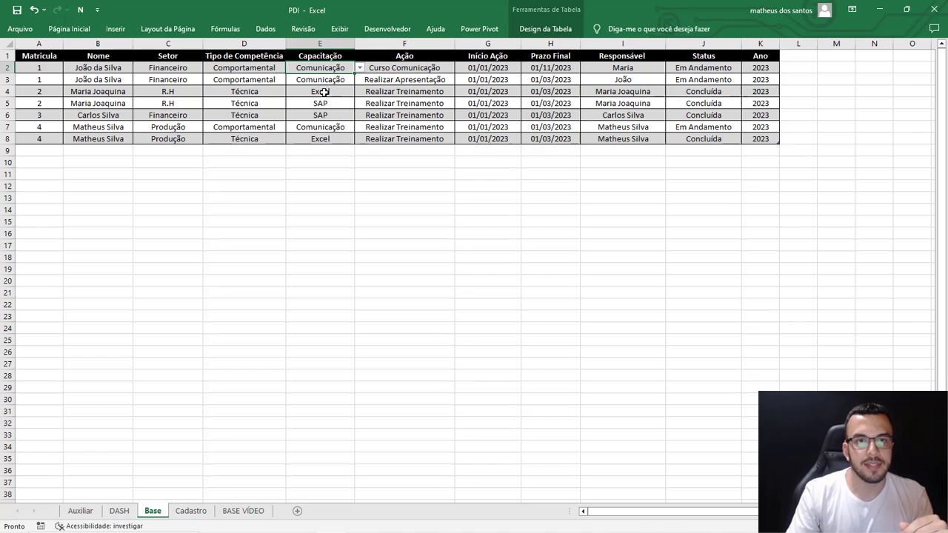
pyautogui.moveTo(324, 91); pyautogui.dragTo(399, 91)
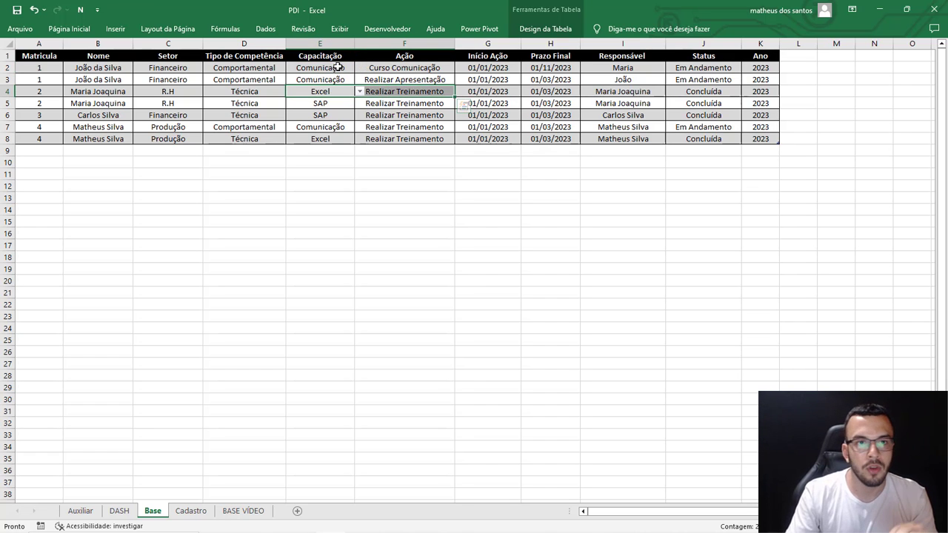
pyautogui.moveTo(338, 67); pyautogui.dragTo(332, 104)
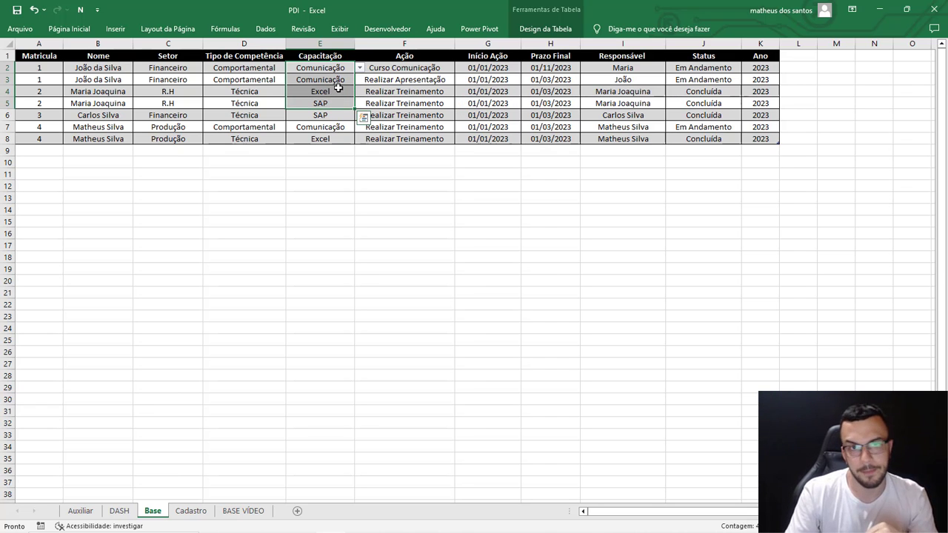
pyautogui.click(479, 40)
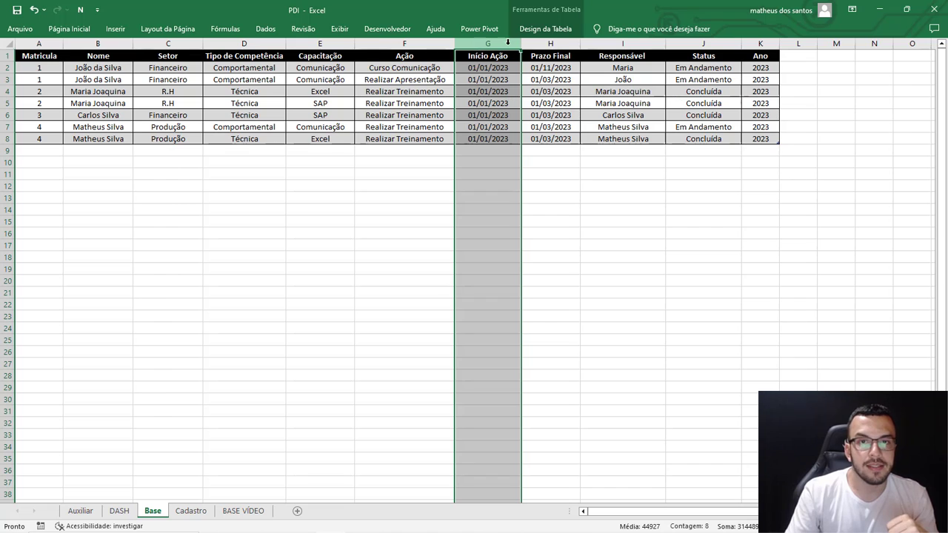
pyautogui.click(559, 44)
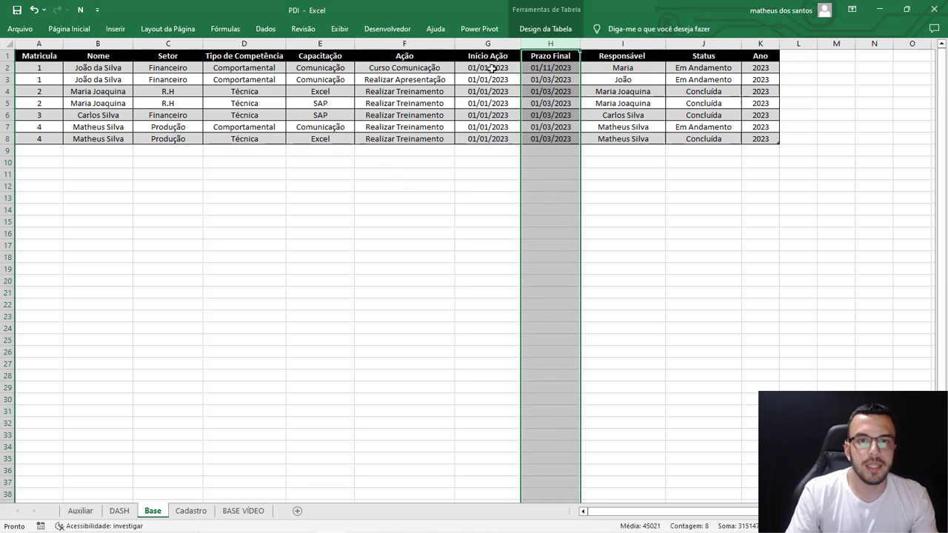
pyautogui.click(555, 67)
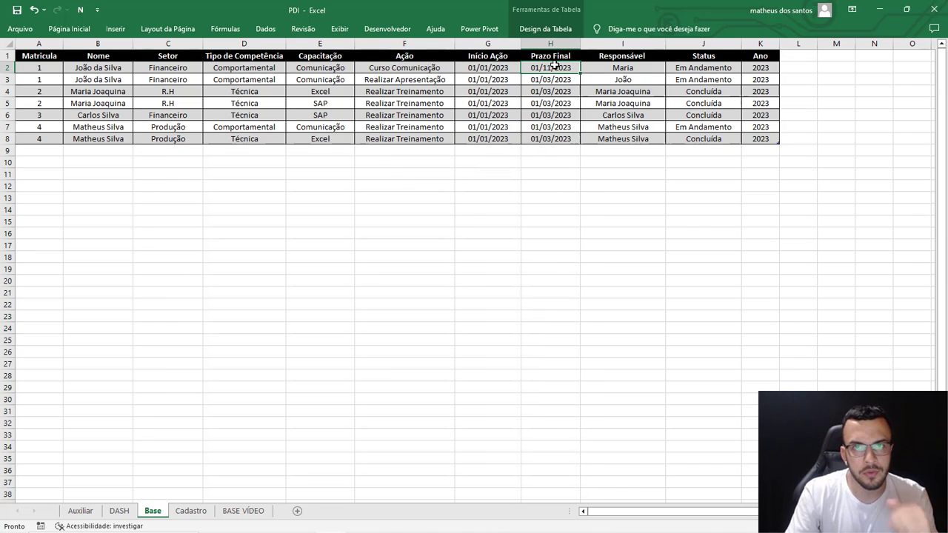
pyautogui.moveTo(614, 56); pyautogui.dragTo(628, 142)
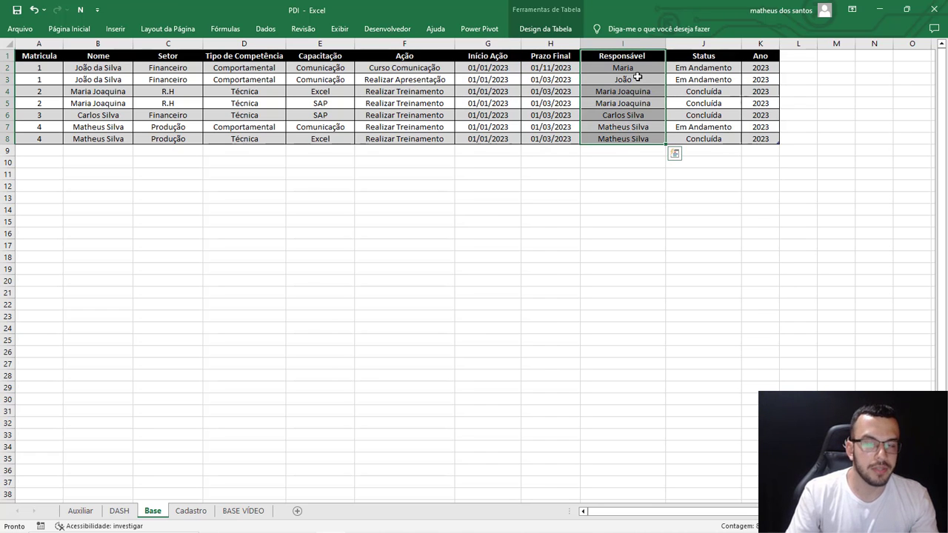
pyautogui.moveTo(702, 71); pyautogui.dragTo(702, 130)
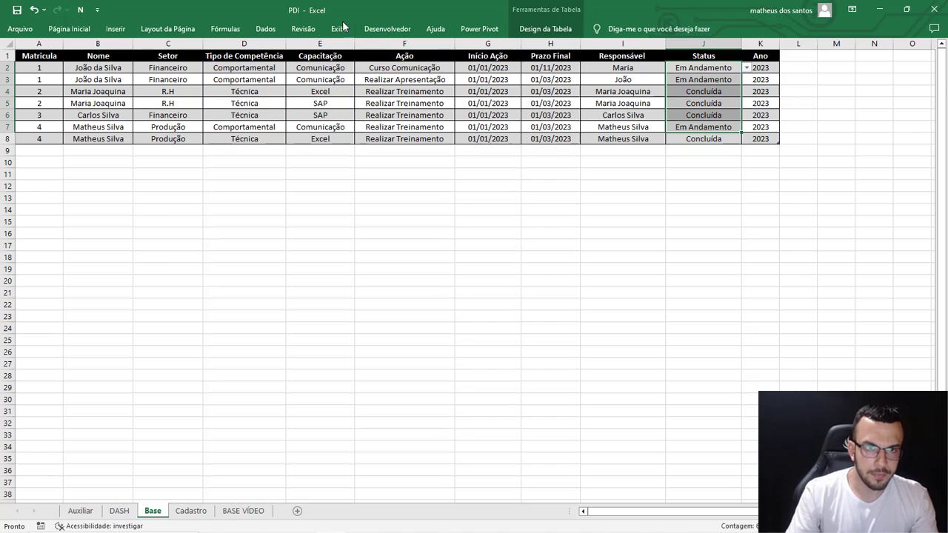
pyautogui.click(748, 43)
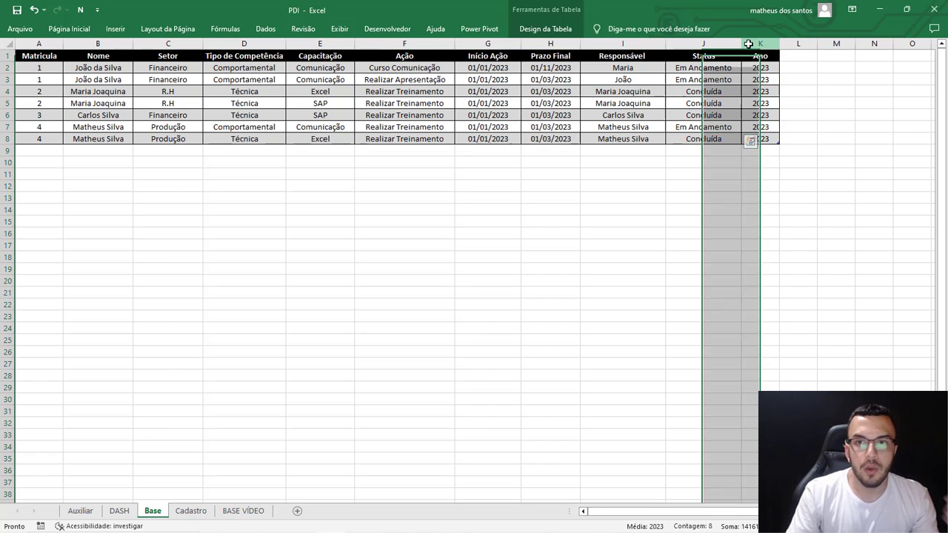
pyautogui.moveTo(749, 44); pyautogui.dragTo(749, 43)
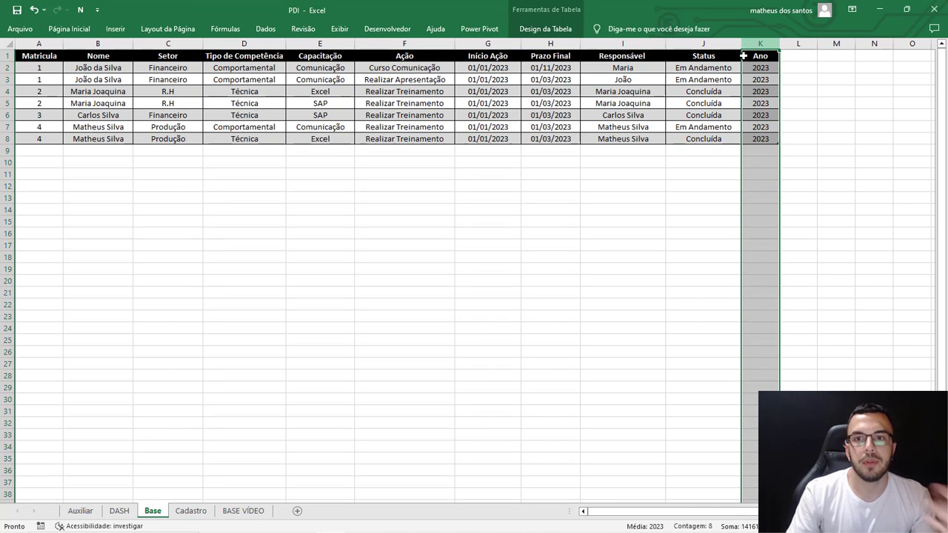
pyautogui.click(496, 42)
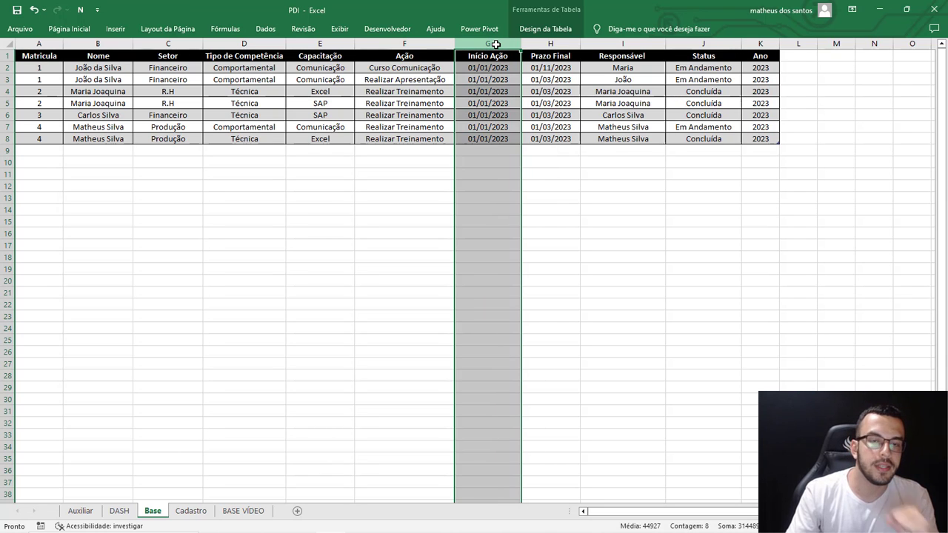
pyautogui.click(420, 172)
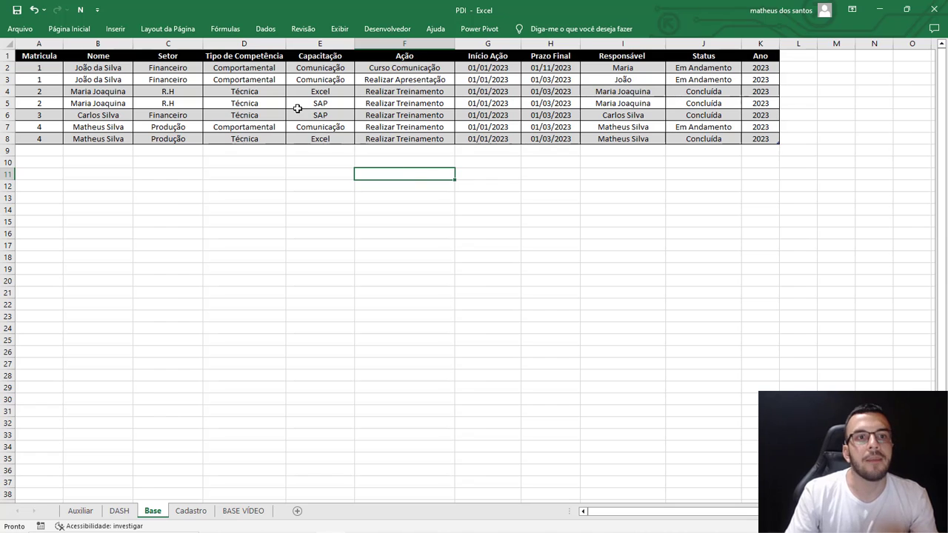
pyautogui.moveTo(271, 67); pyautogui.dragTo(271, 127)
pyautogui.moveTo(324, 68); pyautogui.dragTo(326, 138)
pyautogui.moveTo(405, 67); pyautogui.dragTo(415, 150)
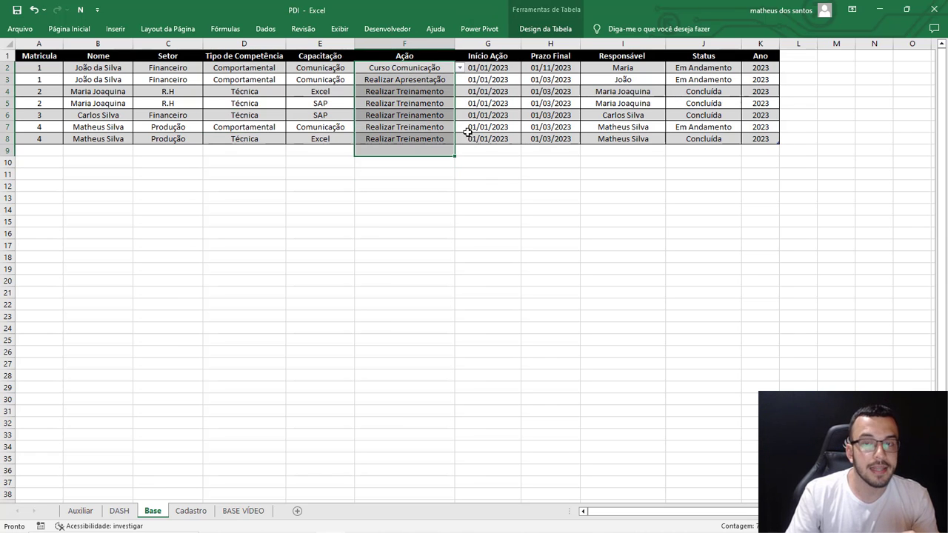
pyautogui.moveTo(690, 68); pyautogui.dragTo(690, 138)
# Step: Inspect the Base table by selecting a Status cell and a Capacitação cell with a drop-down list
pyautogui.click(698, 105)
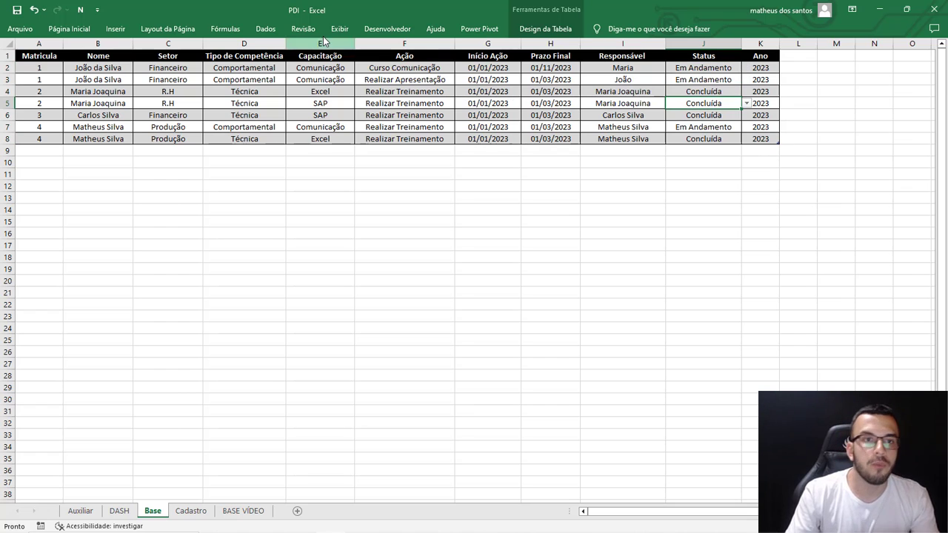
pyautogui.click(279, 33)
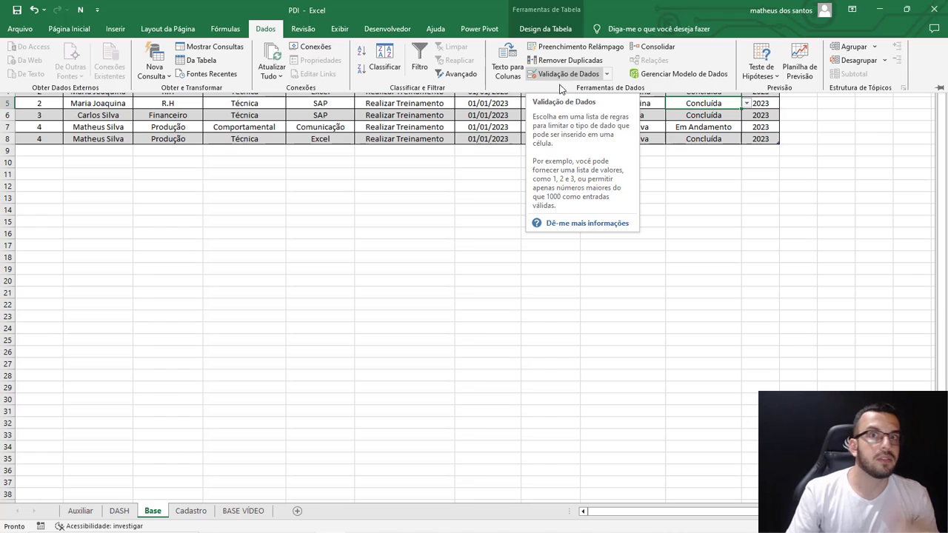
pyautogui.click(486, 170)
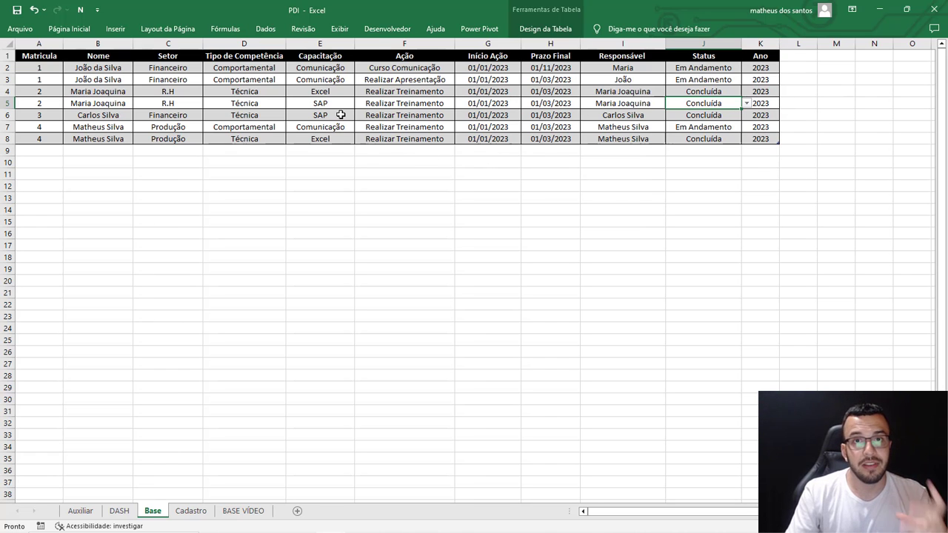
pyautogui.click(329, 92)
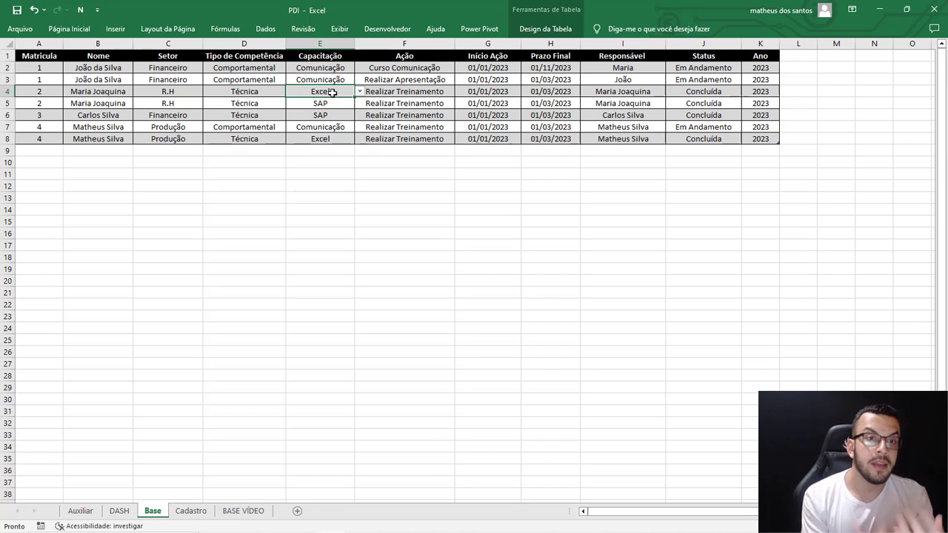
# Step: On Cadastro, review the column headers and select the competence types plus empty rows below
pyautogui.click(190, 508)
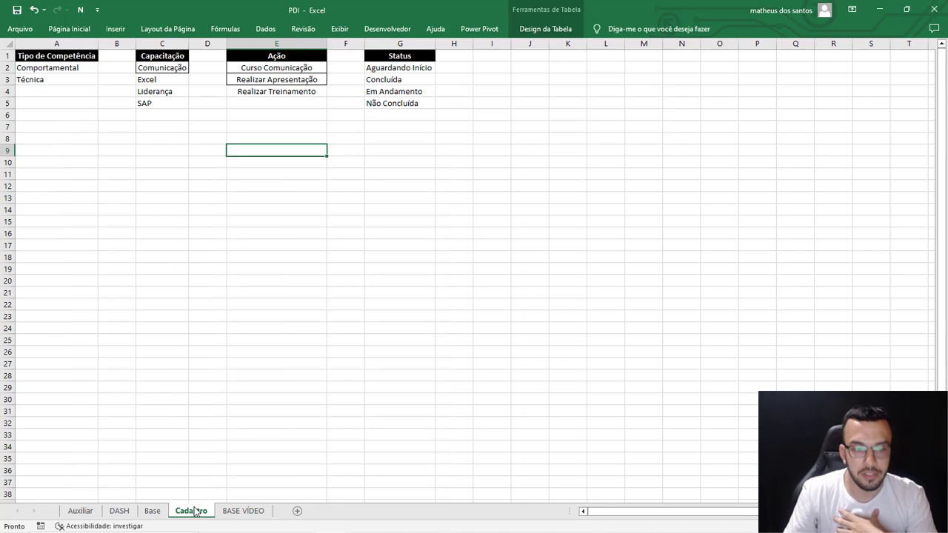
pyautogui.click(192, 258)
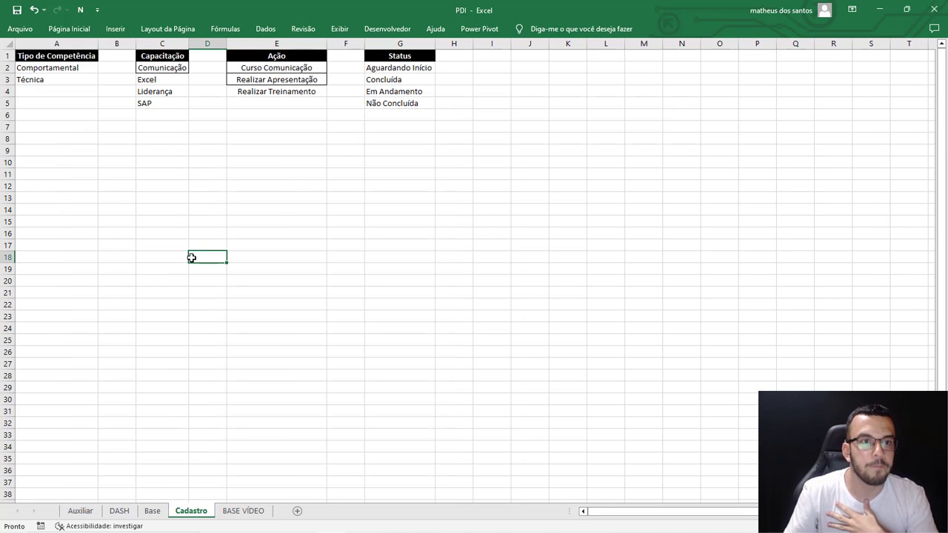
pyautogui.click(67, 45)
pyautogui.click(162, 44)
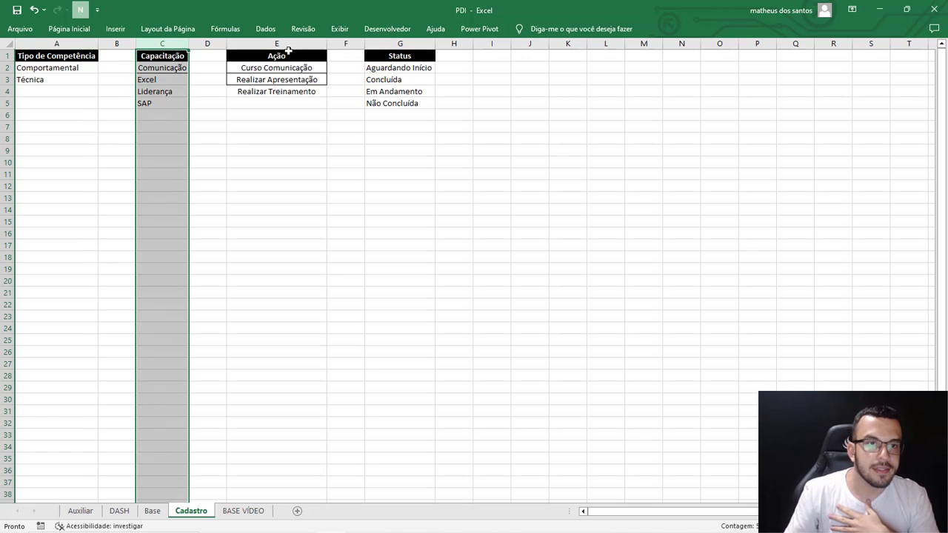
pyautogui.click(289, 46)
pyautogui.click(396, 44)
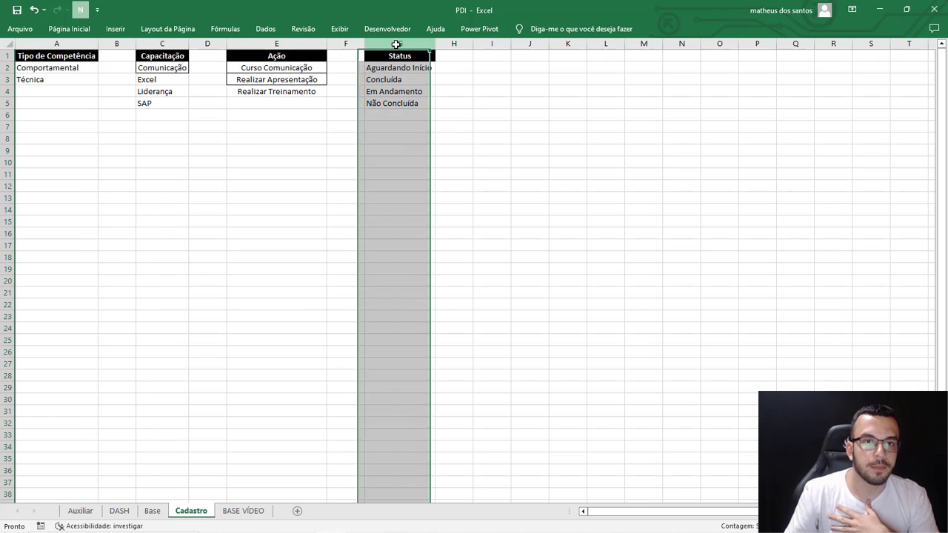
pyautogui.click(72, 44)
pyautogui.click(84, 69)
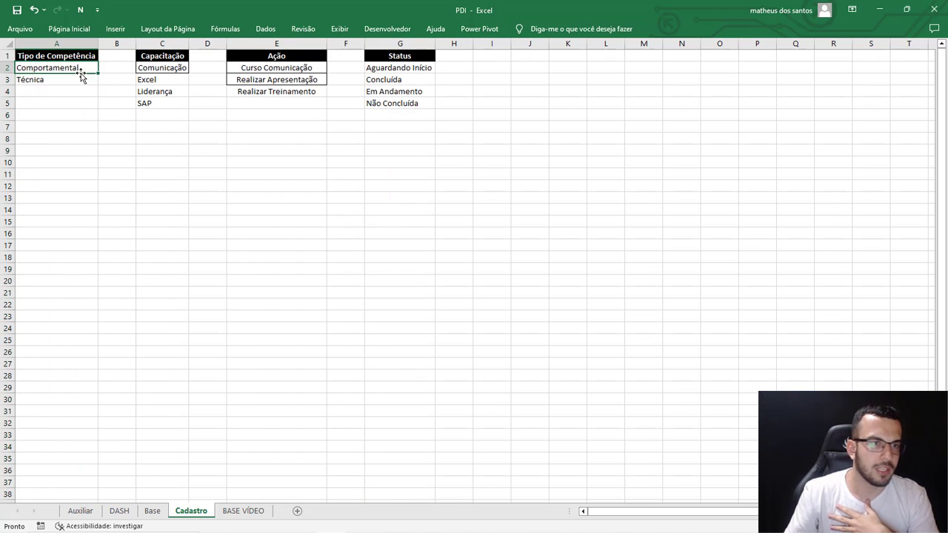
pyautogui.click(86, 79)
pyautogui.moveTo(84, 91); pyautogui.dragTo(67, 276)
# Step: Select the Capacitação, Ação and Status lists, each with spare empty rows below
pyautogui.click(165, 43)
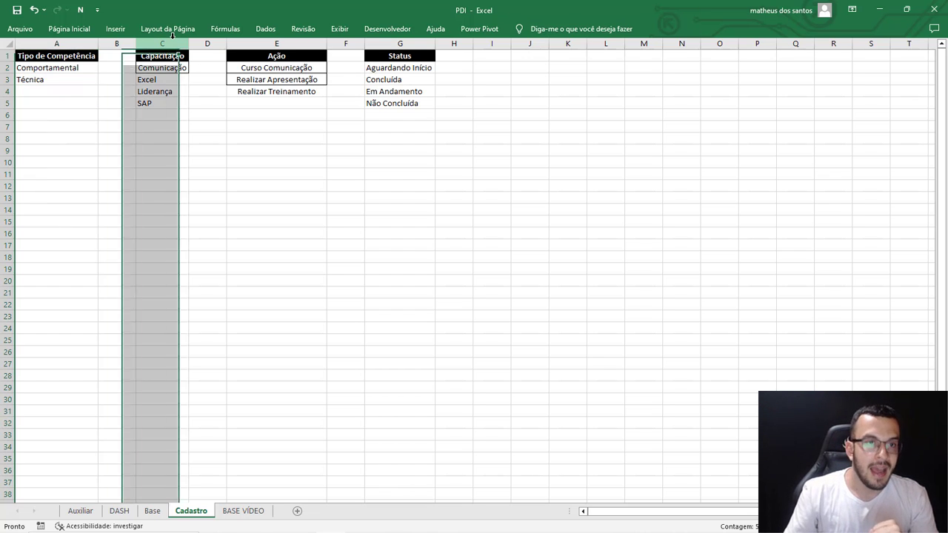
pyautogui.click(165, 66)
pyautogui.moveTo(164, 64); pyautogui.dragTo(163, 197)
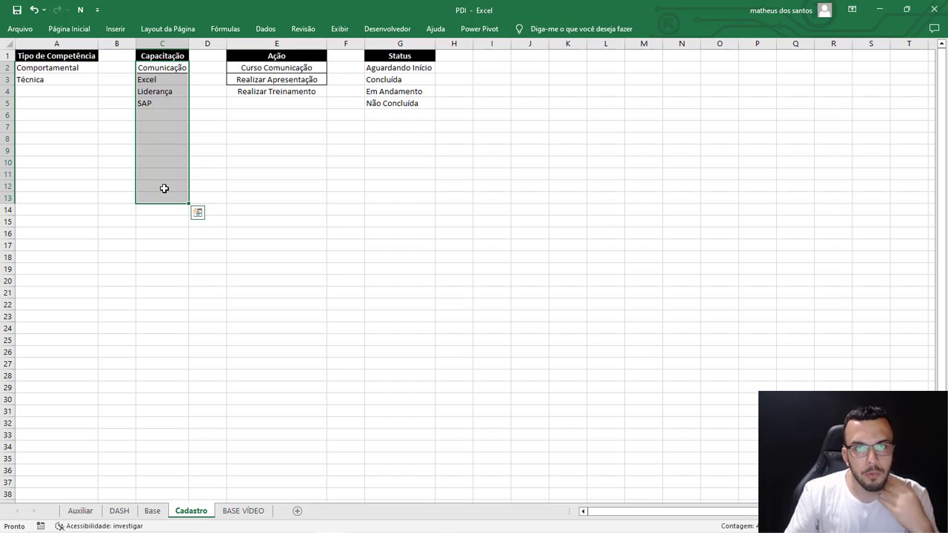
pyautogui.click(163, 69)
pyautogui.moveTo(162, 69); pyautogui.dragTo(161, 188)
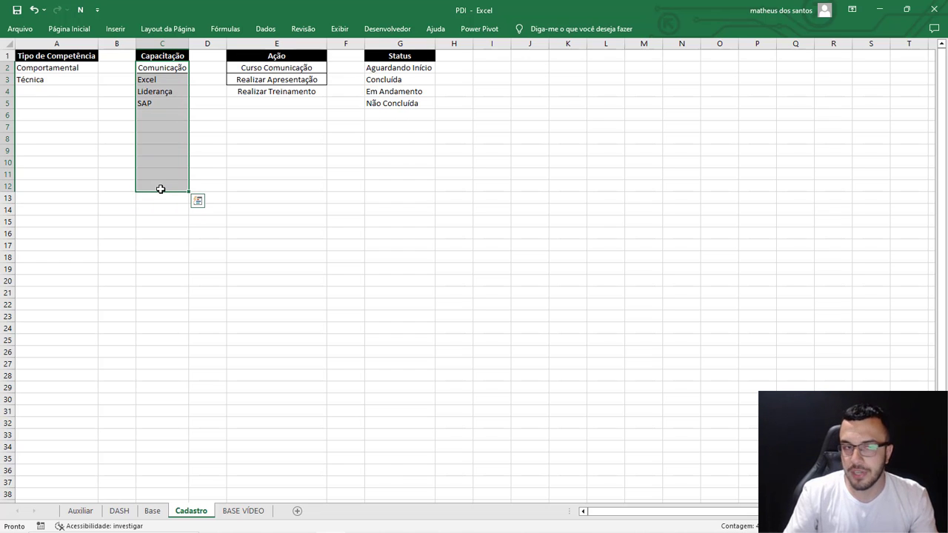
pyautogui.moveTo(291, 68); pyautogui.dragTo(280, 151)
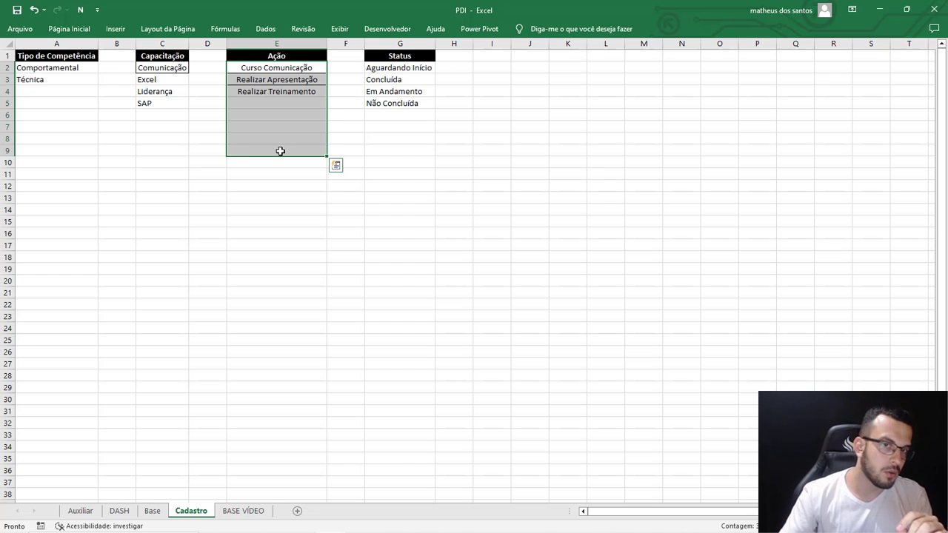
pyautogui.moveTo(406, 67); pyautogui.dragTo(394, 231)
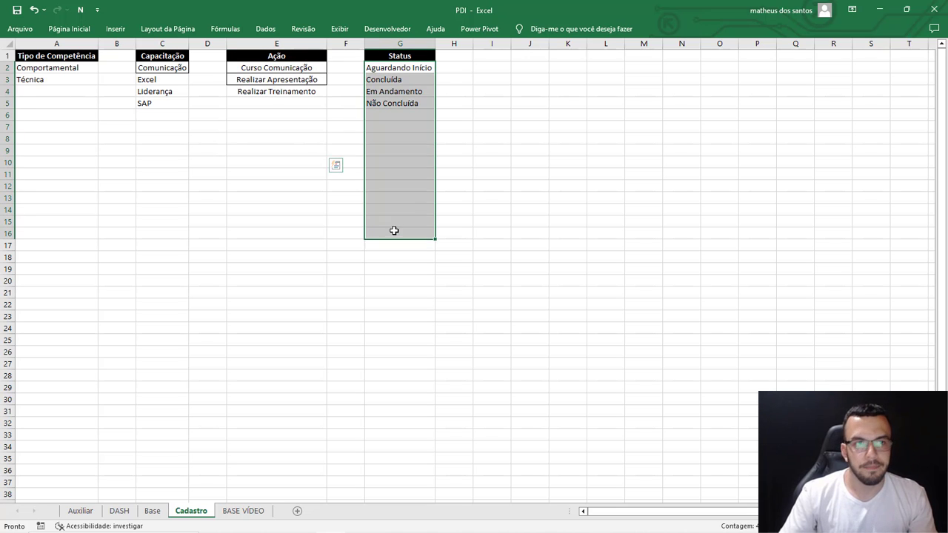
# Step: Turn the BASE VÍDEO range A1:K8 into a table with headers via Inserir > Tabela
pyautogui.click(239, 510)
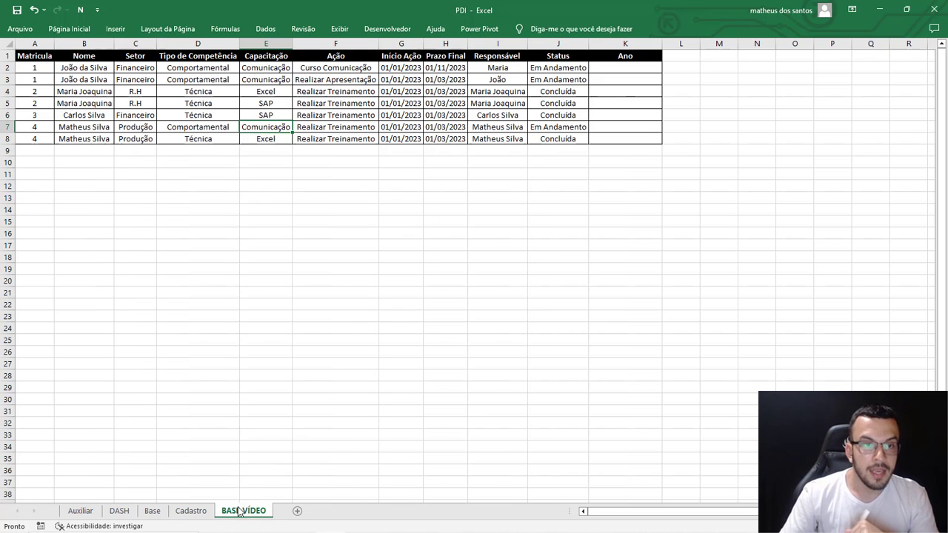
pyautogui.click(345, 131)
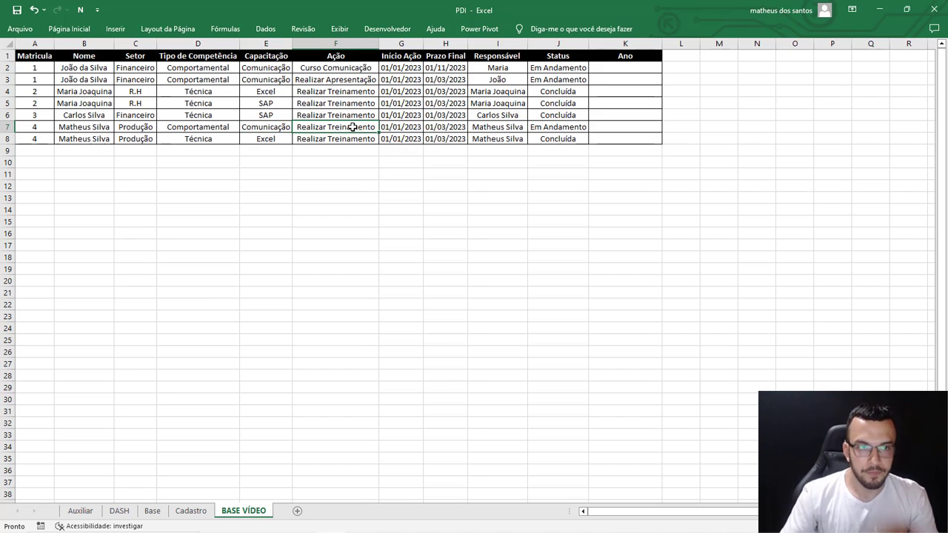
pyautogui.click(41, 70)
pyautogui.moveTo(41, 71); pyautogui.dragTo(652, 139)
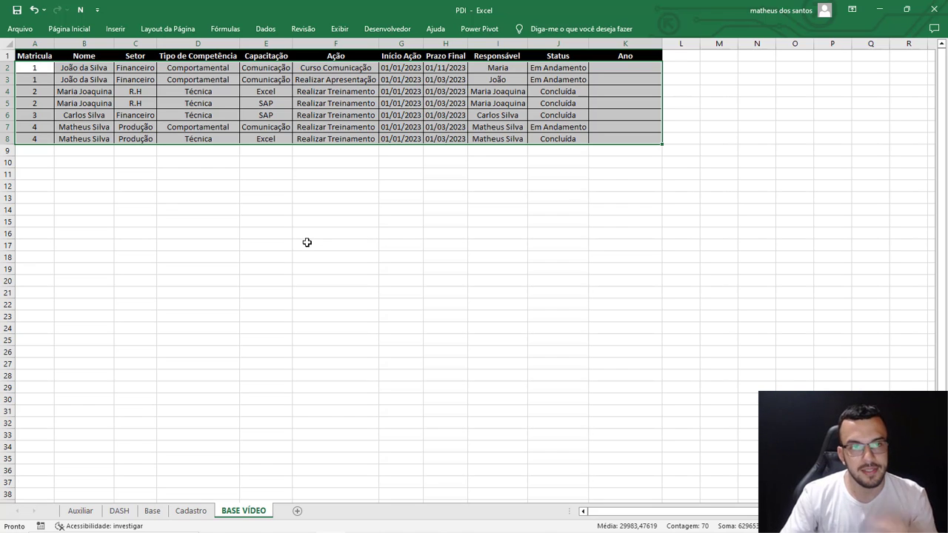
pyautogui.click(271, 245)
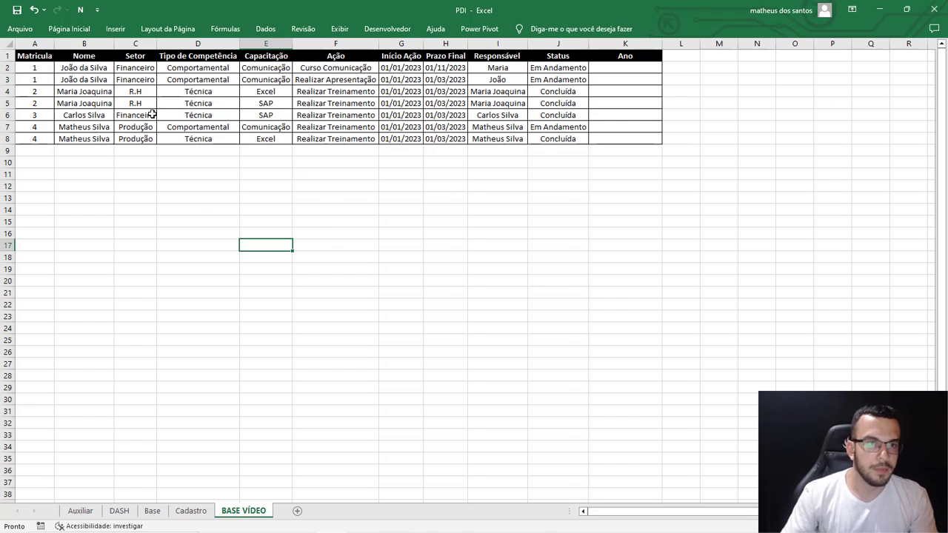
pyautogui.click(137, 79)
pyautogui.moveTo(45, 53); pyautogui.dragTo(669, 148)
pyautogui.click(117, 31)
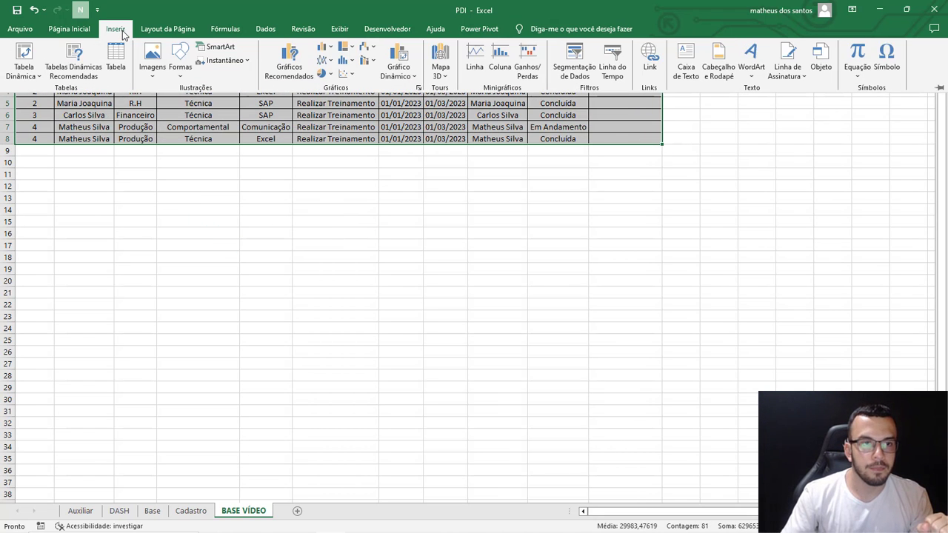
pyautogui.click(119, 59)
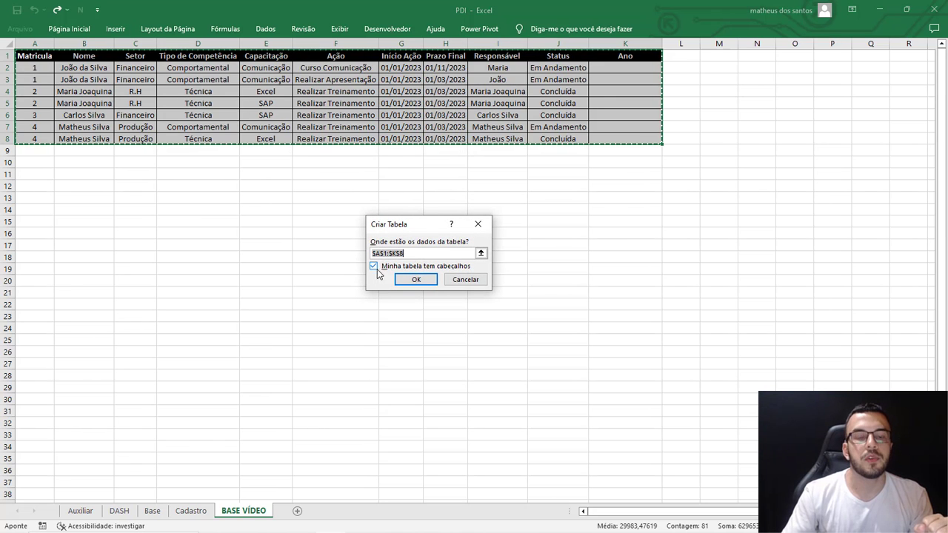
pyautogui.click(415, 279)
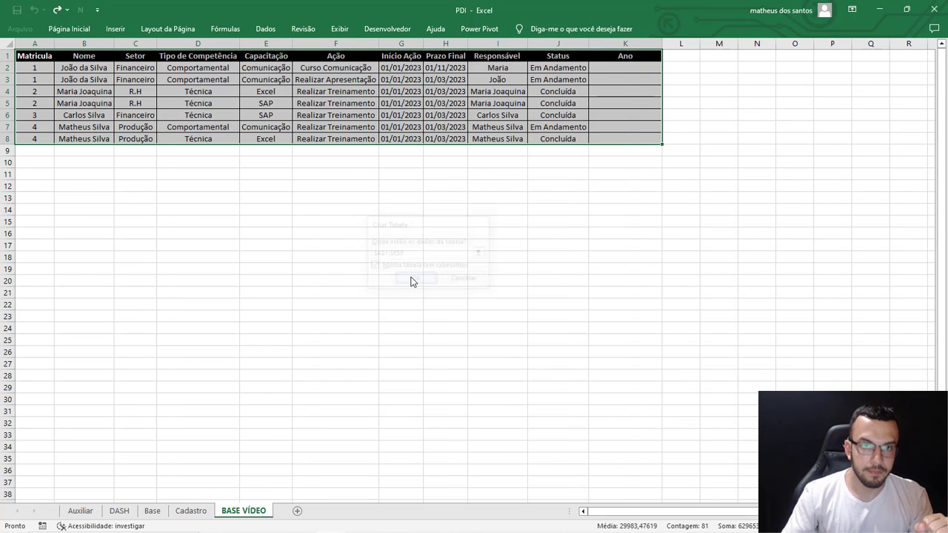
pyautogui.click(445, 234)
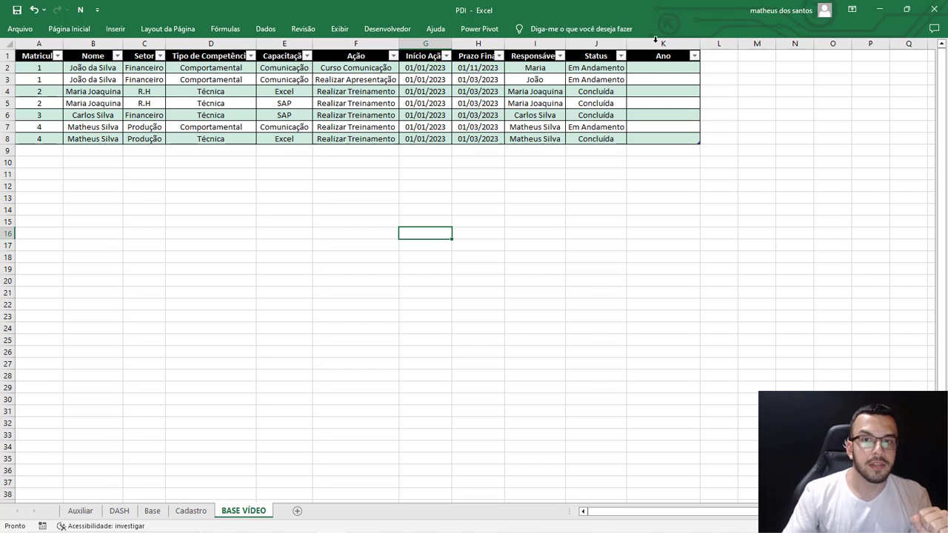
# Step: Enter =ANO([@[Início Ação]]) in K2 so the Ano column fills with 2023
pyautogui.click(652, 66)
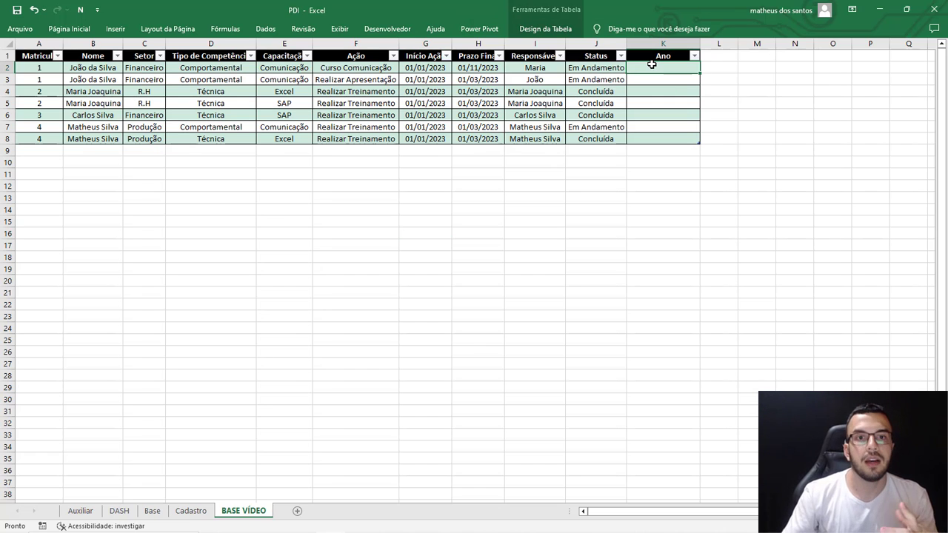
pyautogui.click(265, 29)
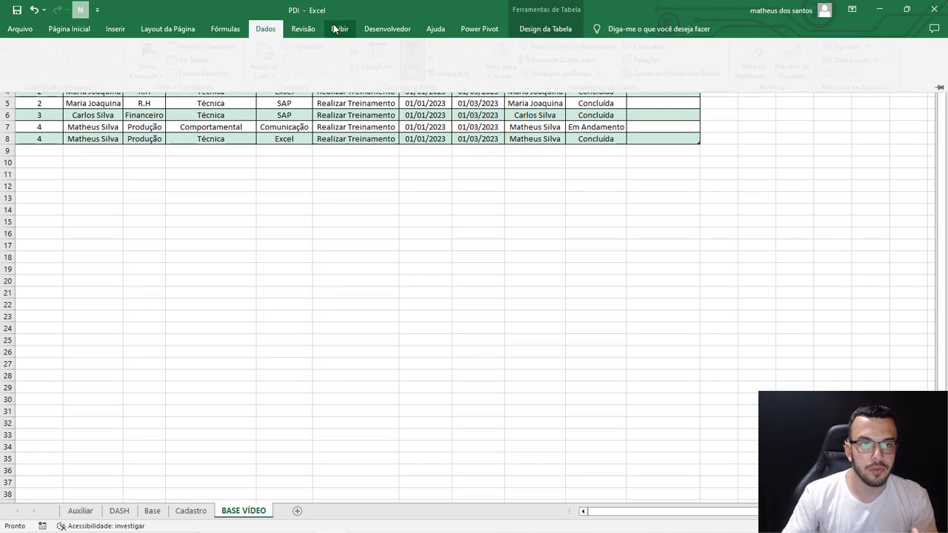
pyautogui.click(558, 173)
pyautogui.click(645, 68)
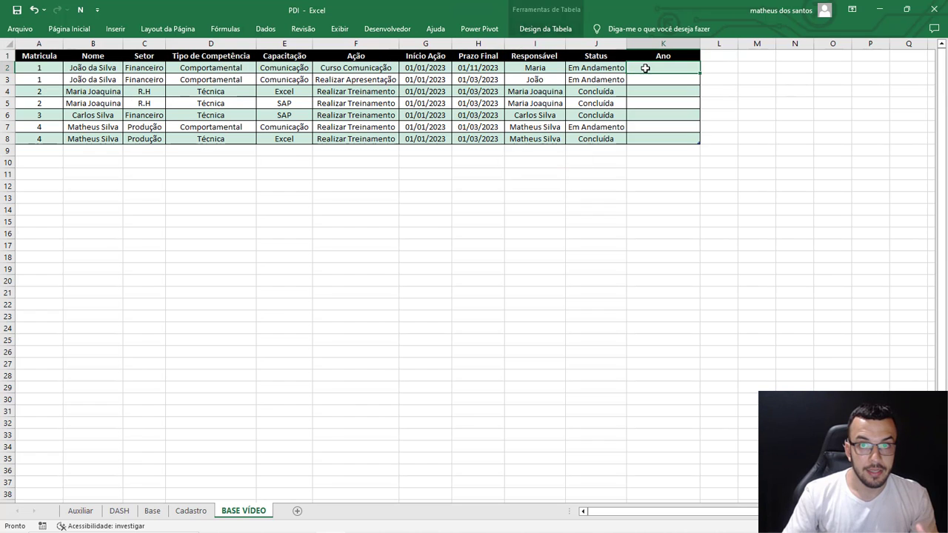
pyautogui.write('=anp(')
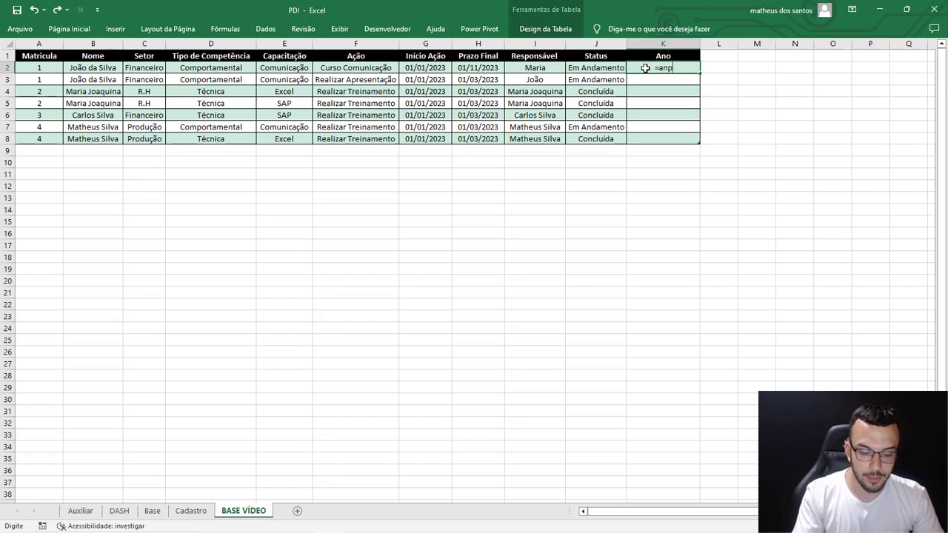
pyautogui.press('BackSpace')
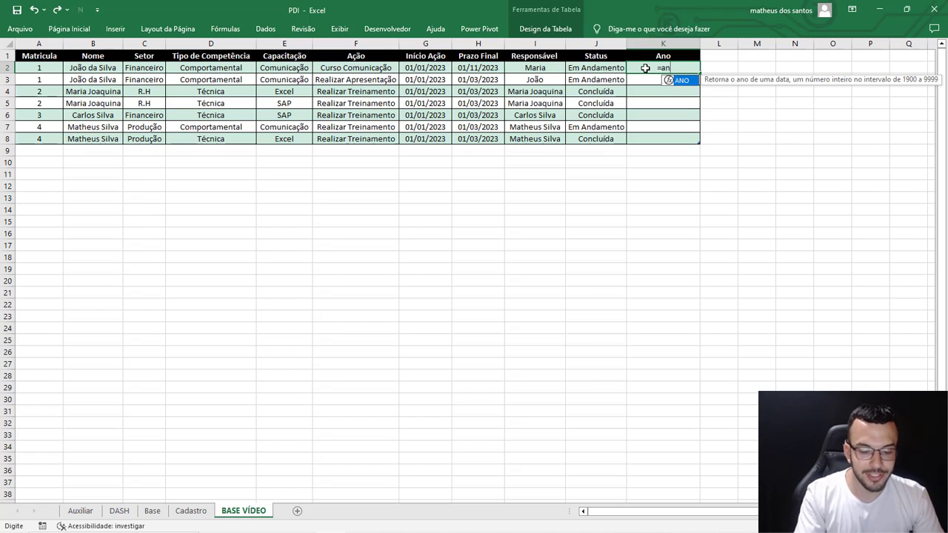
pyautogui.doubleClick(689, 83)
pyautogui.press('BackSpace')
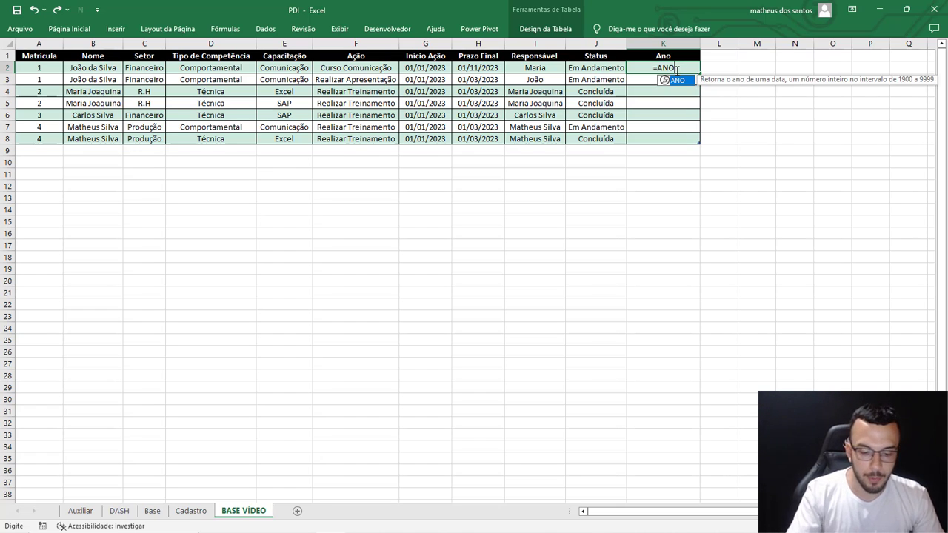
pyautogui.press('Tab')
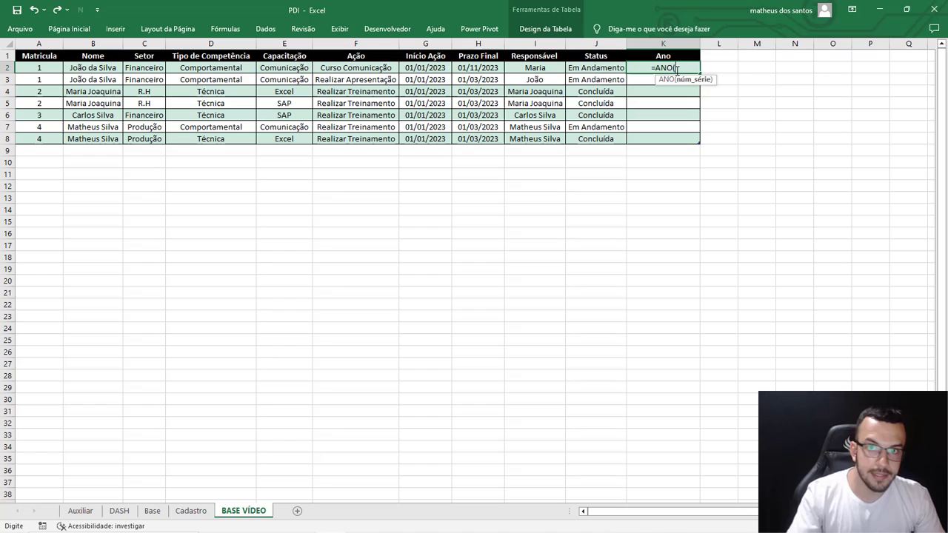
pyautogui.click(443, 68)
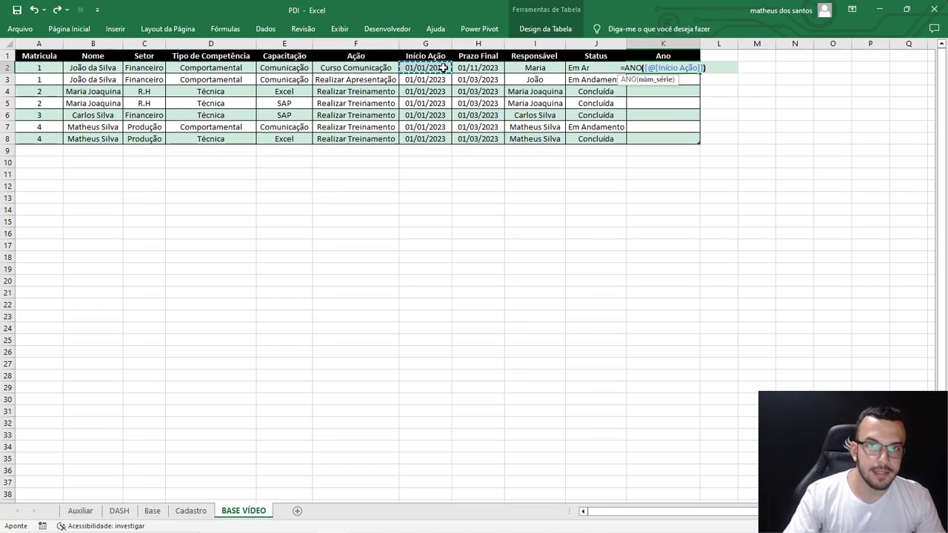
pyautogui.press('Return')
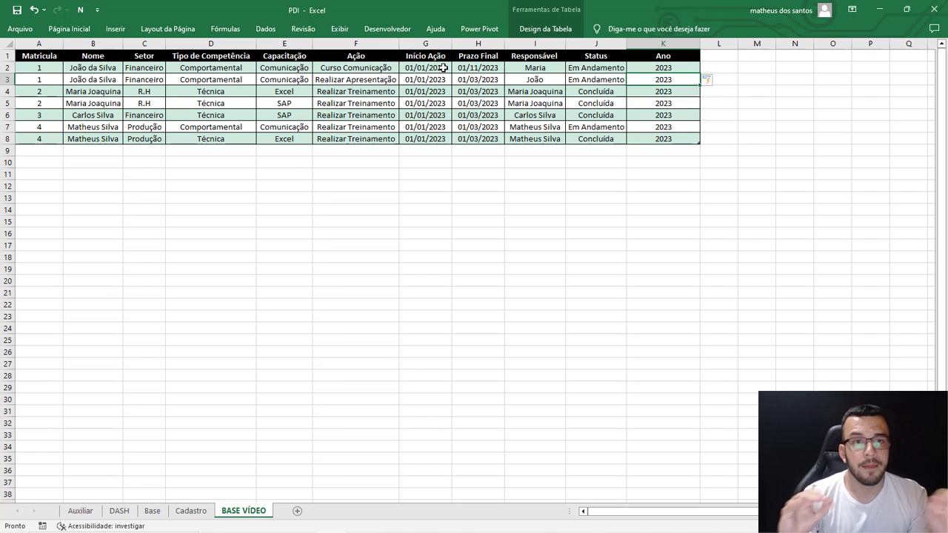
pyautogui.click(237, 80)
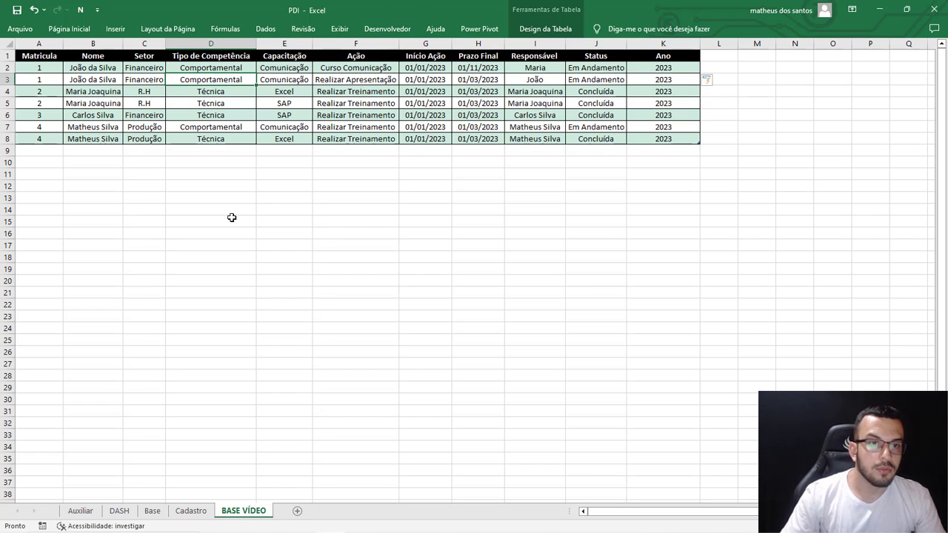
# Step: Check the Cadastro lists, then select the Tipo de Competência cells D2:D8 on BASE VÍDEO
pyautogui.click(205, 513)
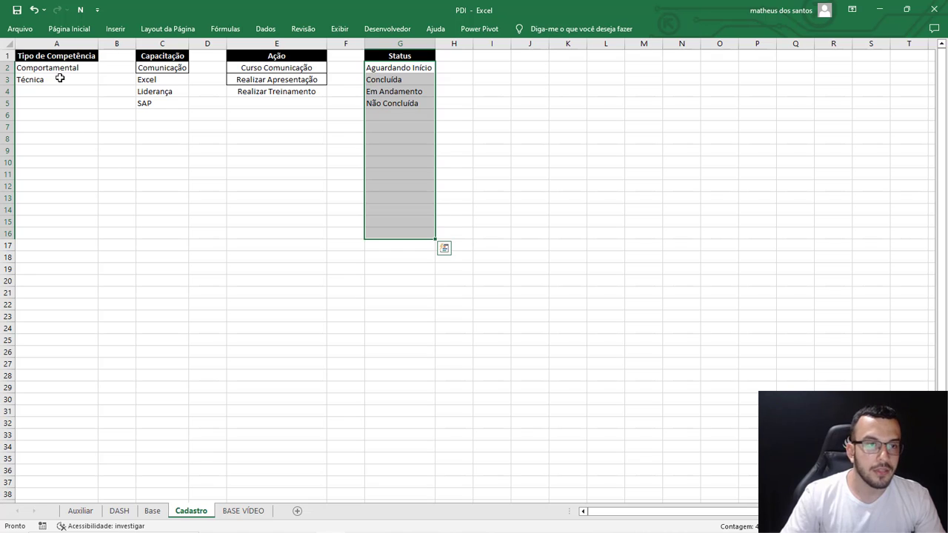
pyautogui.click(246, 511)
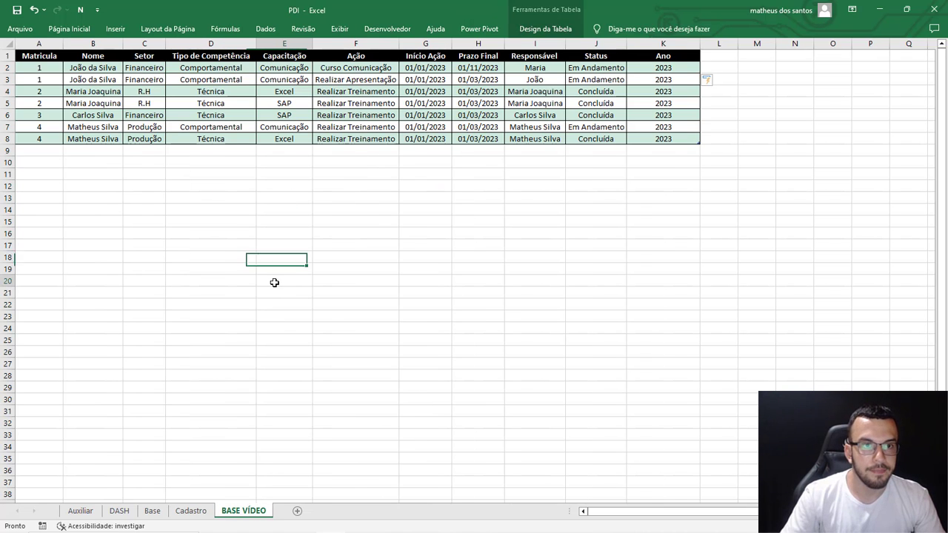
pyautogui.click(274, 281)
pyautogui.moveTo(233, 64); pyautogui.dragTo(247, 137)
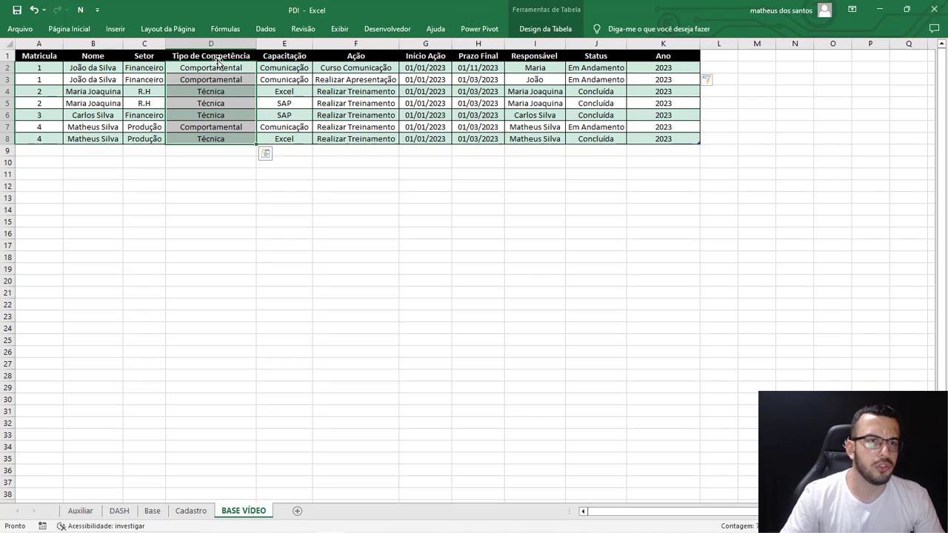
# Step: Give D2:D8 List validation with source Cadastro!$A$2:$A$200
pyautogui.click(272, 29)
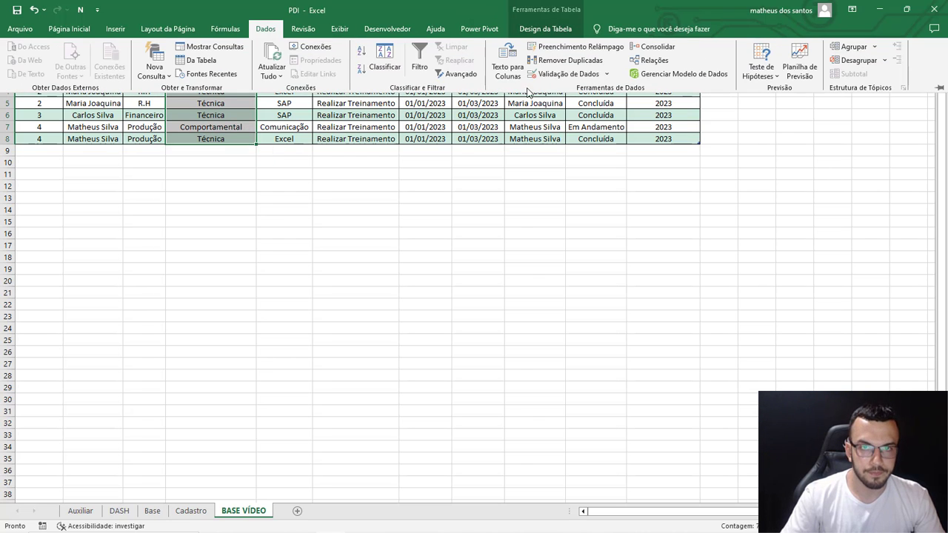
pyautogui.click(566, 74)
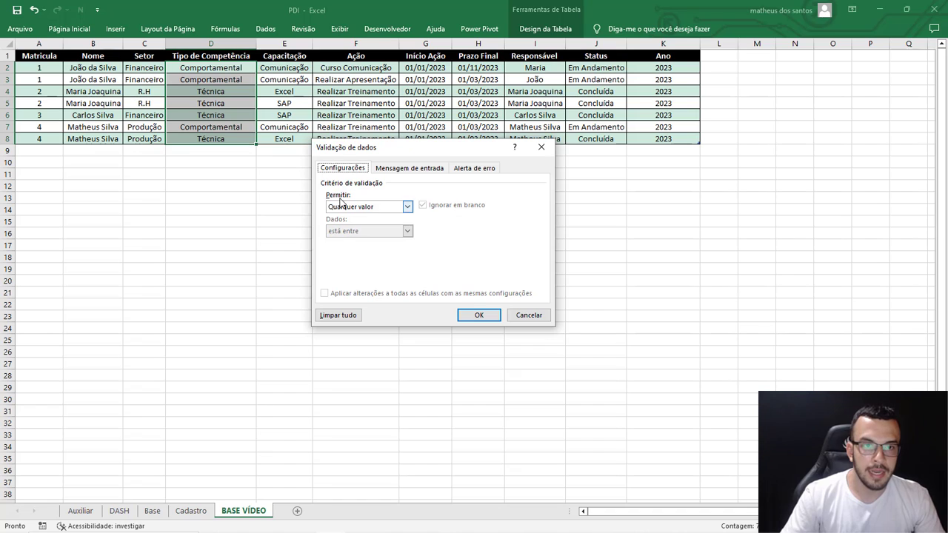
pyautogui.click(408, 207)
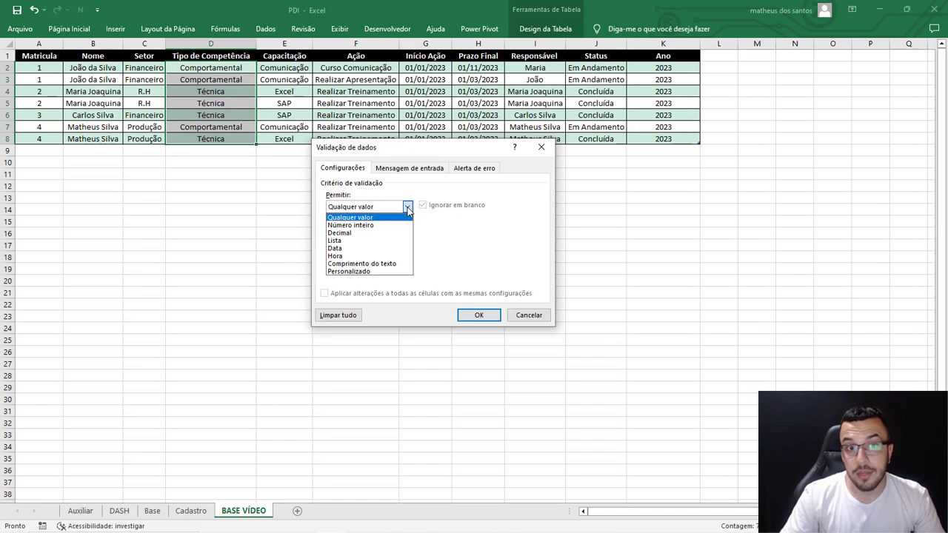
pyautogui.click(360, 240)
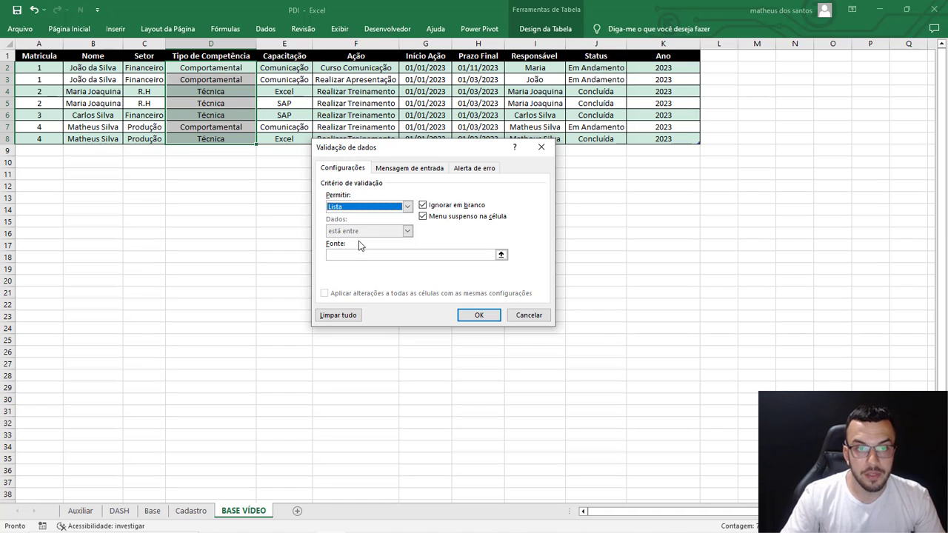
pyautogui.click(501, 255)
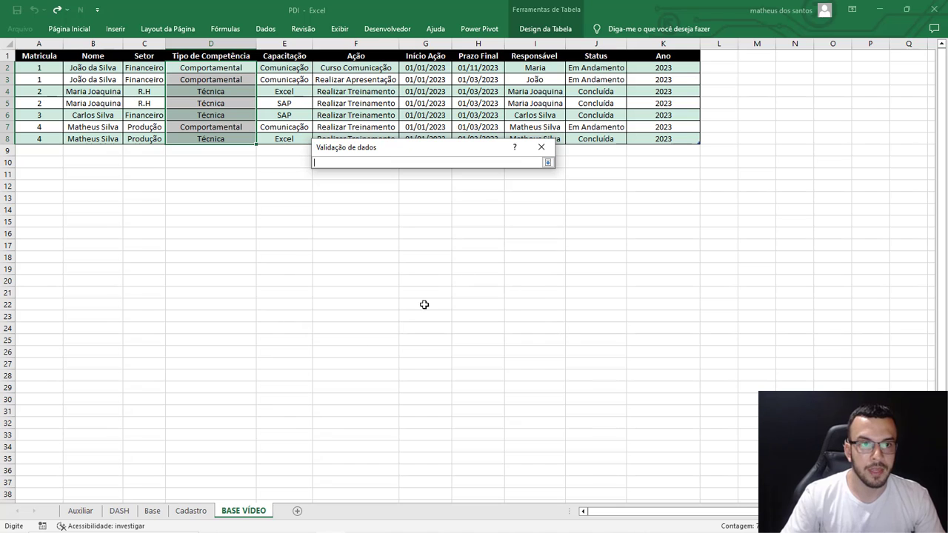
pyautogui.click(190, 511)
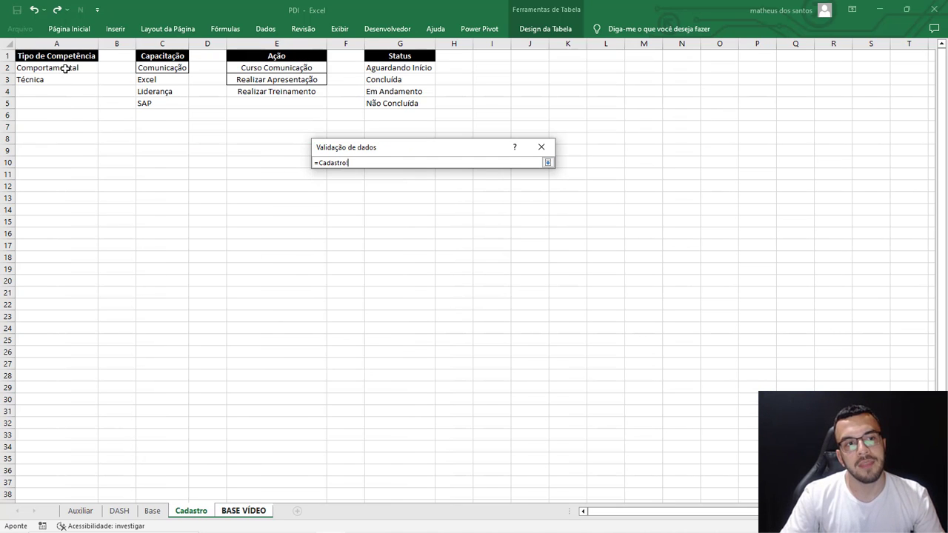
pyautogui.moveTo(65, 68); pyautogui.dragTo(67, 199)
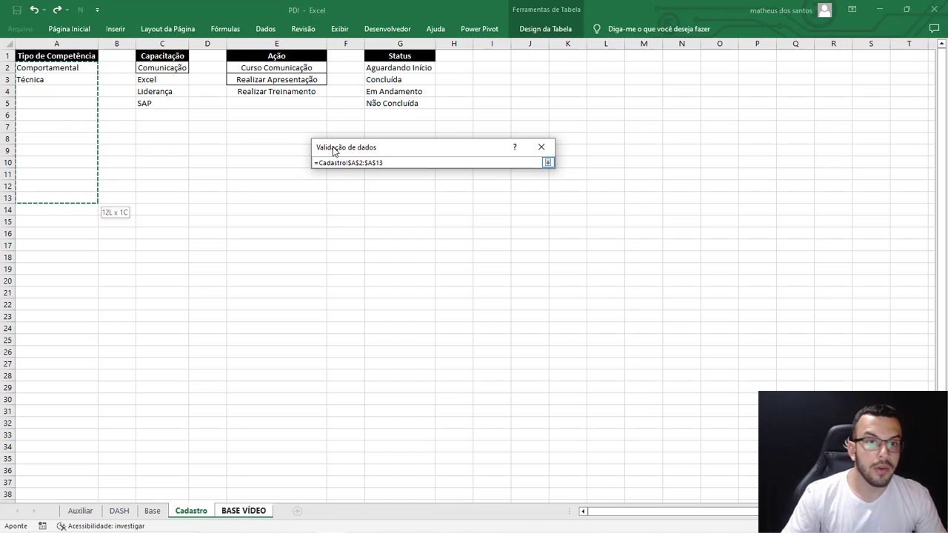
pyautogui.moveTo(333, 151); pyautogui.dragTo(150, 138)
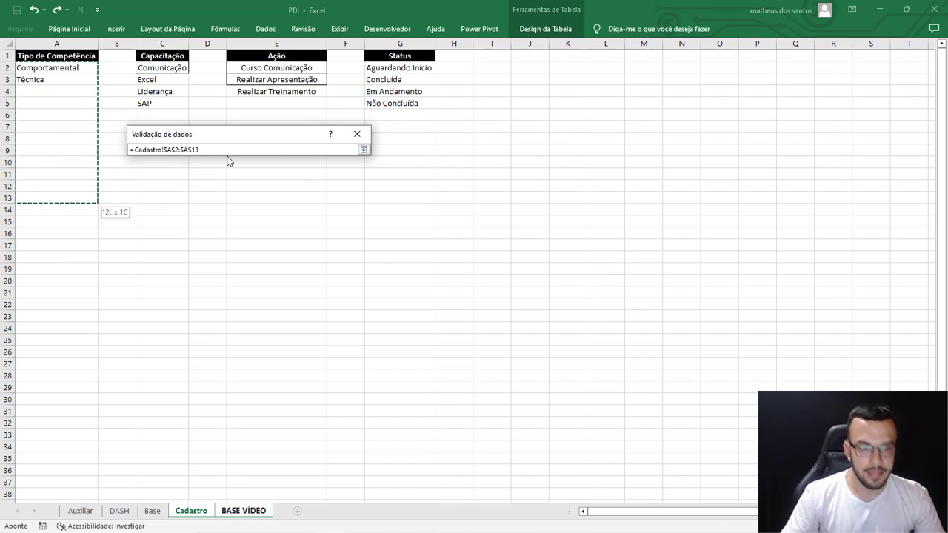
pyautogui.press('BackSpace')
pyautogui.press('BackSpace')
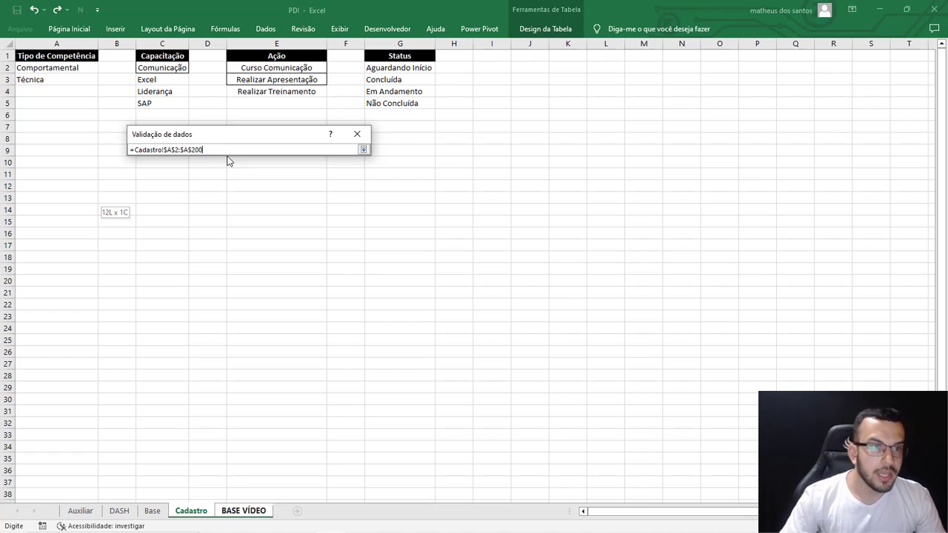
pyautogui.click(364, 150)
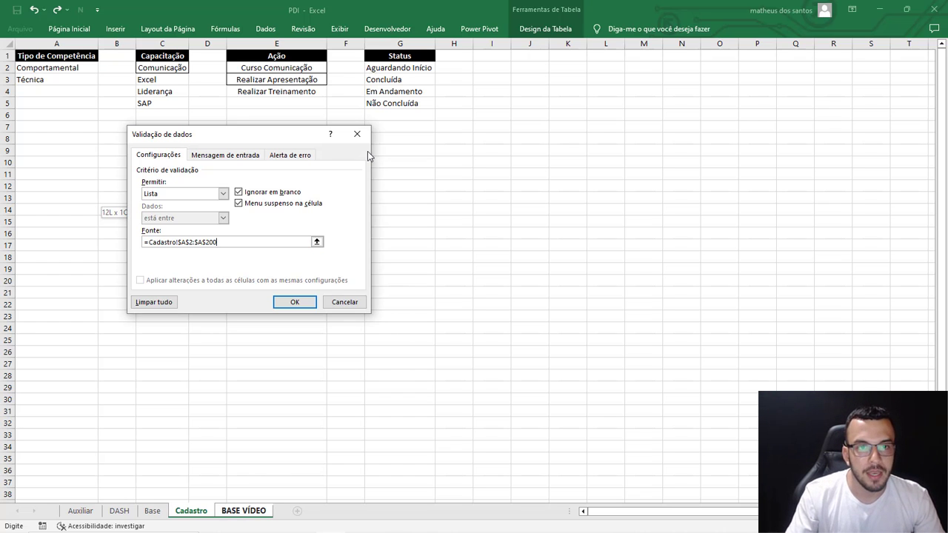
pyautogui.click(302, 305)
# Step: Test the validation by entering 'aushuhsa' in D6, which is rejected, keeping Técnica
pyautogui.click(239, 129)
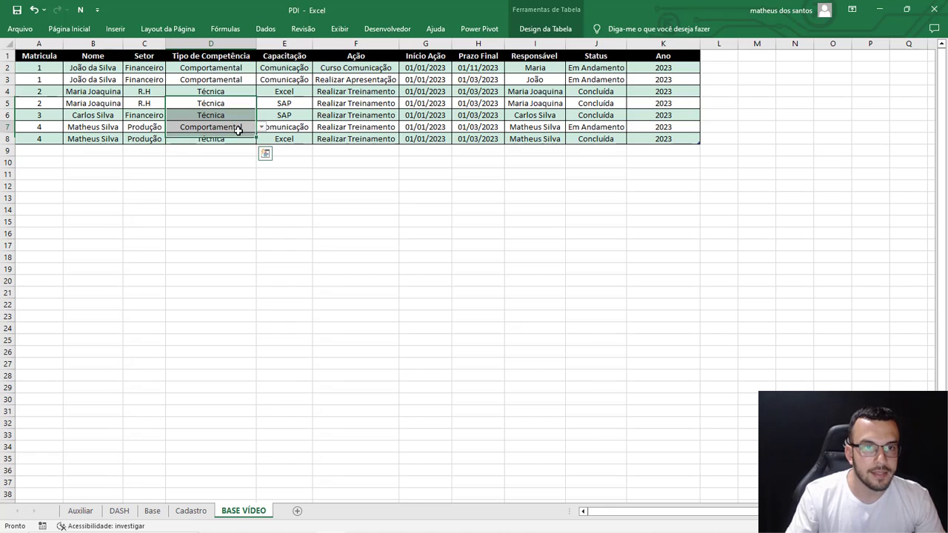
pyautogui.click(230, 105)
pyautogui.click(231, 127)
pyautogui.click(218, 95)
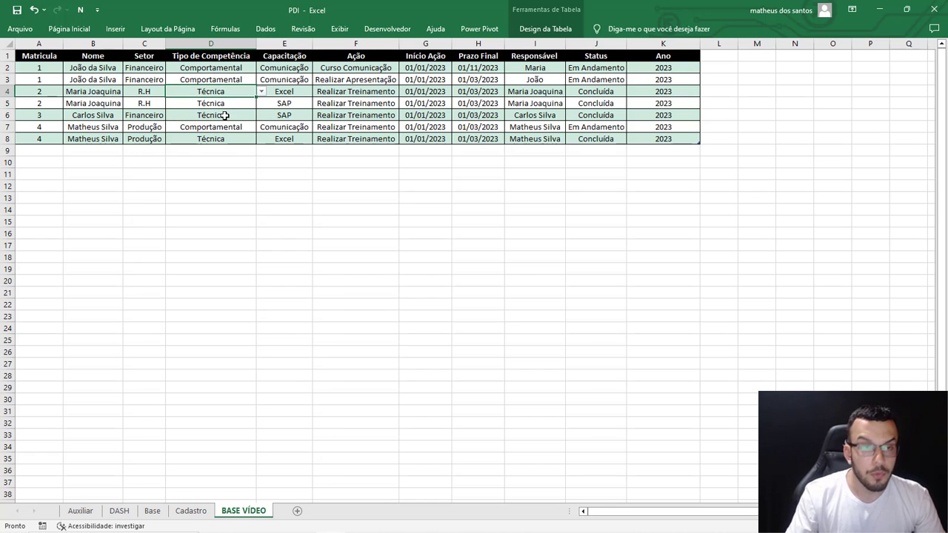
pyautogui.click(225, 115)
pyautogui.write('aushuhsa')
pyautogui.press('Return')
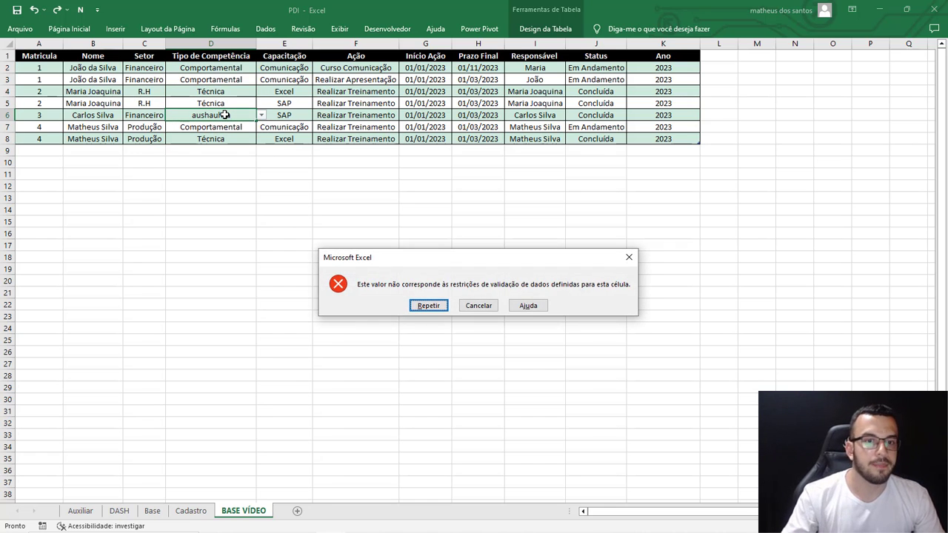
pyautogui.click(629, 257)
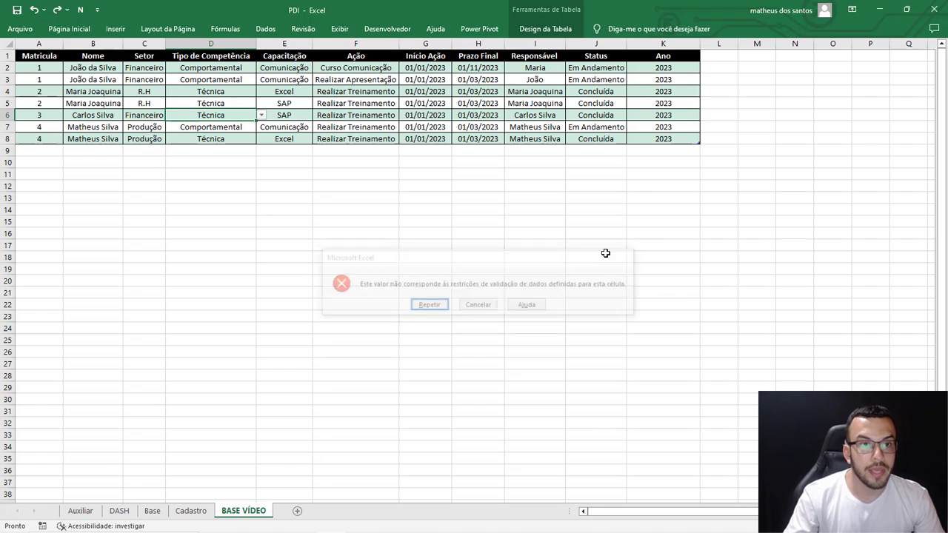
pyautogui.click(262, 115)
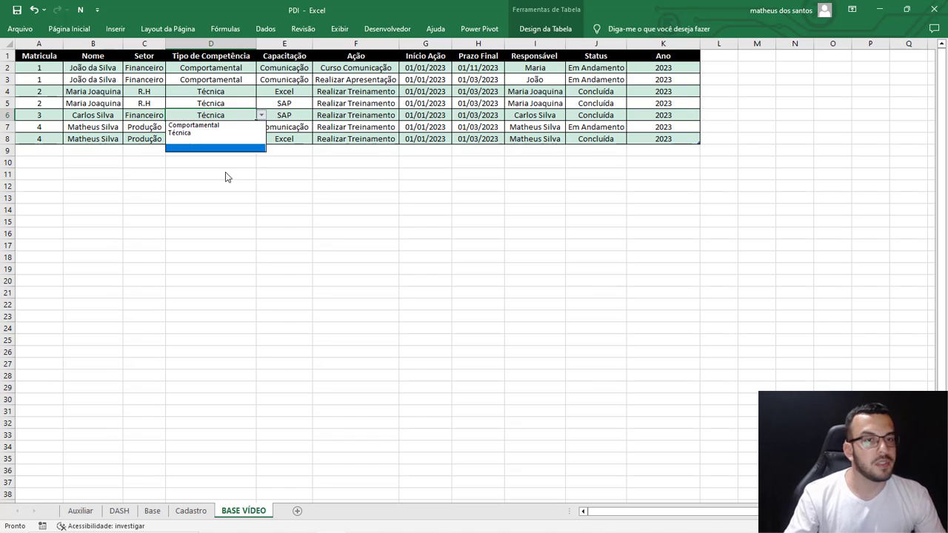
pyautogui.press('Escape')
# Step: Add a test entry 'sasgauhshua' to the Cadastro competency list and confirm it appears in D6's drop-down
pyautogui.click(189, 510)
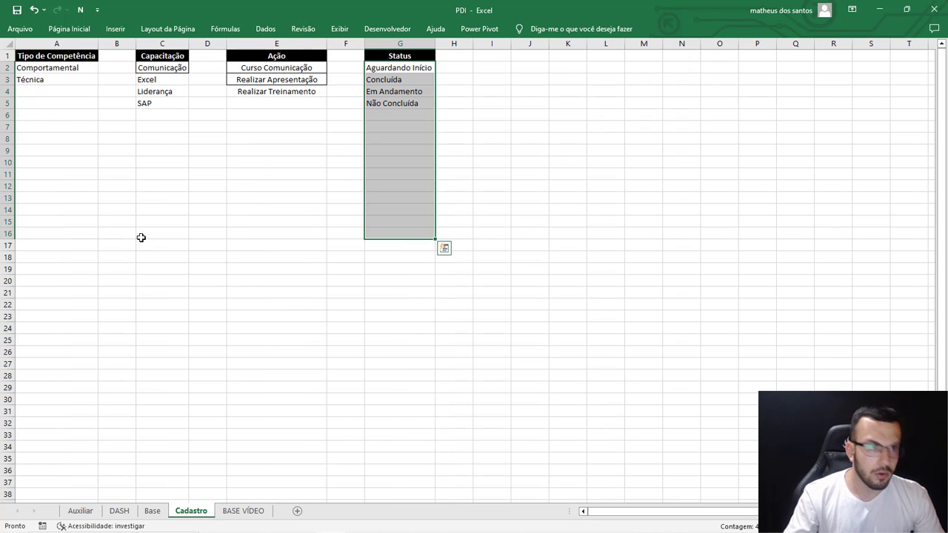
pyautogui.click(66, 91)
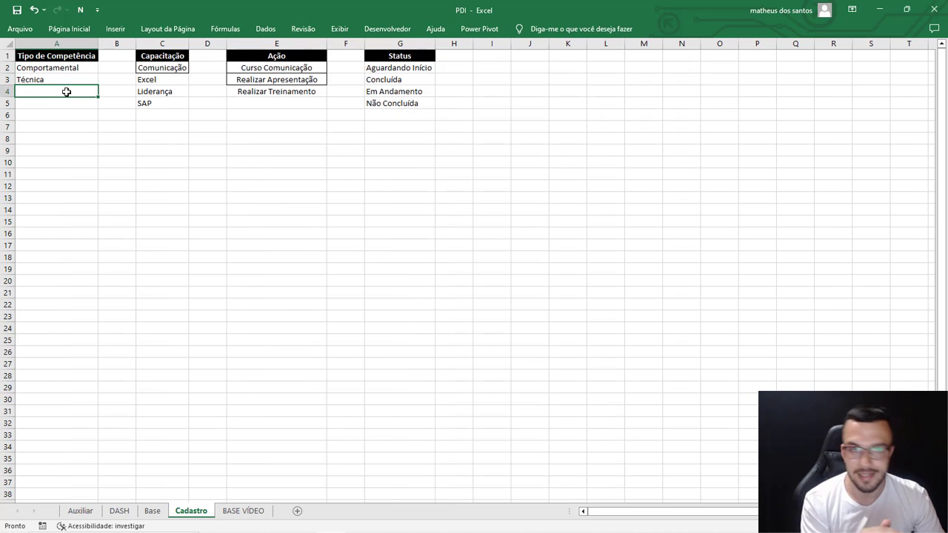
pyautogui.write('sasgauhshua')
pyautogui.press('Return')
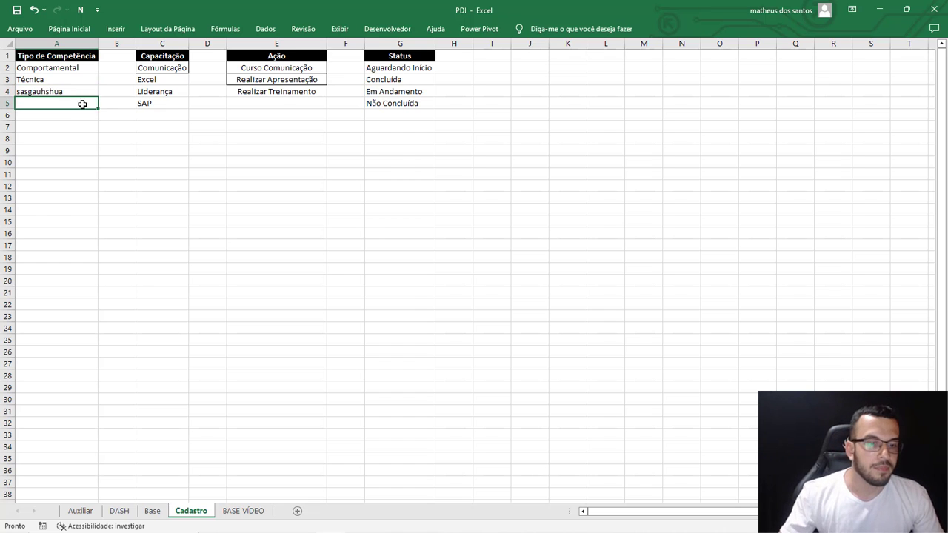
pyautogui.click(226, 511)
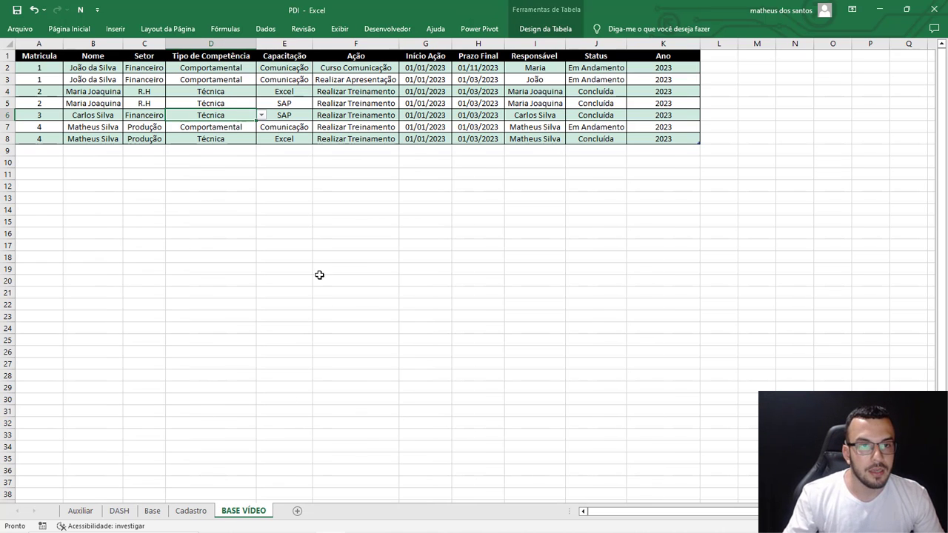
pyautogui.click(261, 115)
pyautogui.click(190, 511)
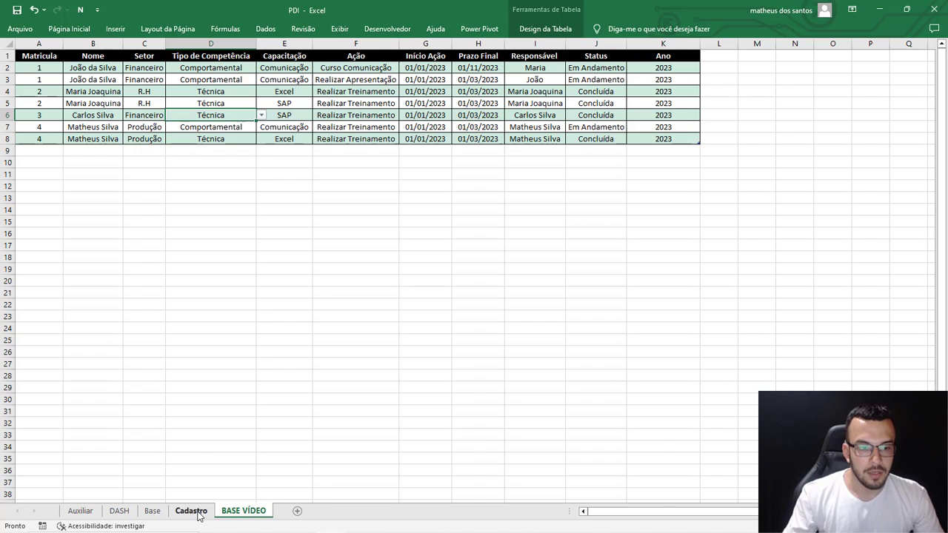
# Step: Delete the stray text in Cadastro A4 and select the Capacitação cells E2:E8 on BASE VÍDEO
pyautogui.click(75, 94)
pyautogui.press('Delete')
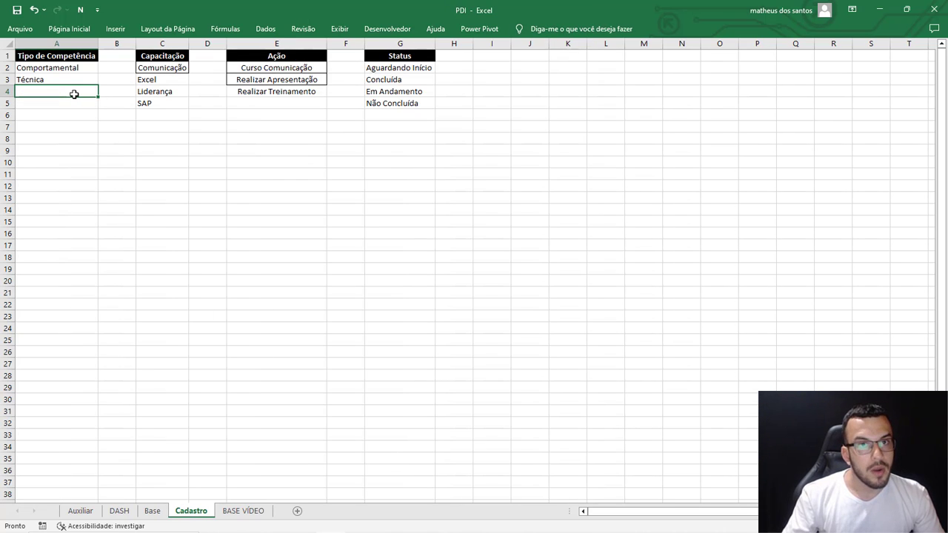
pyautogui.click(243, 513)
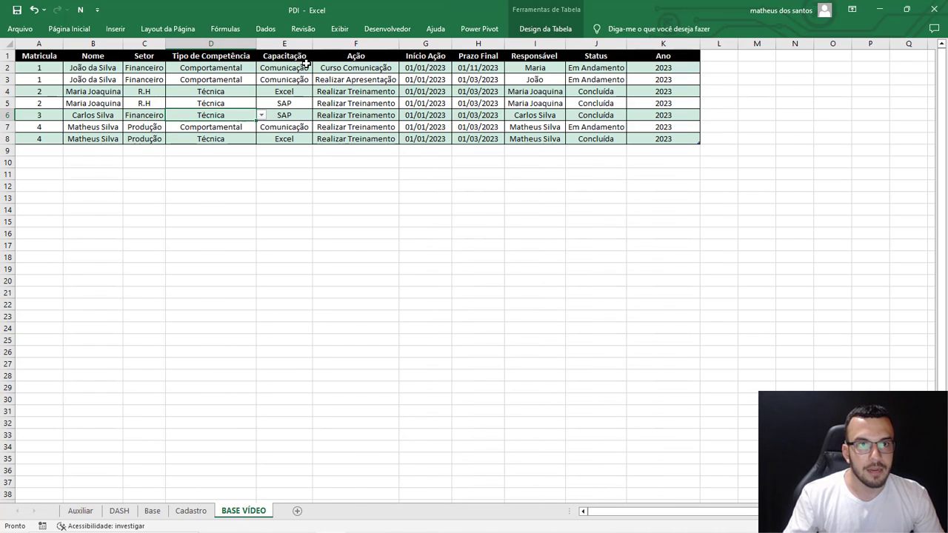
pyautogui.moveTo(304, 65); pyautogui.dragTo(296, 136)
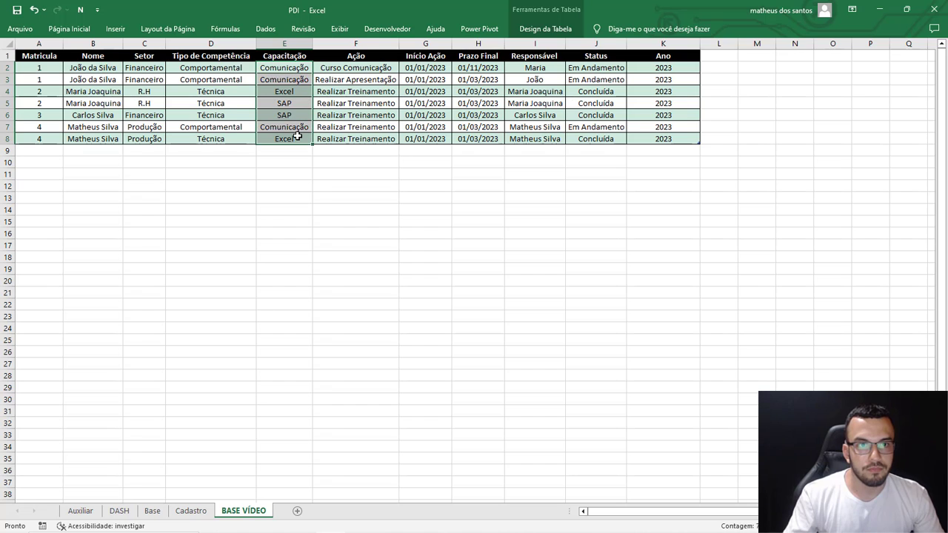
# Step: Give E2:E8 List validation sourced from the Cadastro trainings, Cadastro!$C$2:$C$200
pyautogui.click(265, 29)
pyautogui.click(561, 72)
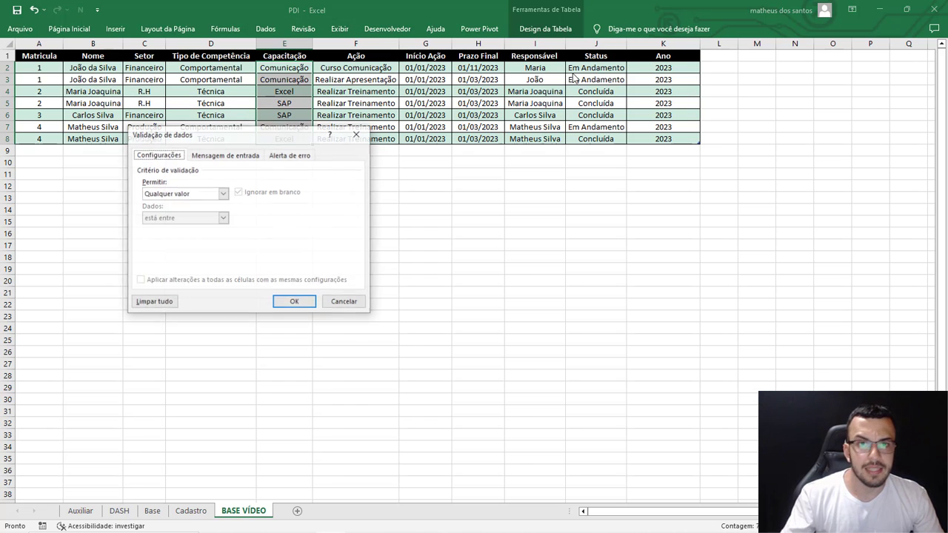
pyautogui.click(164, 228)
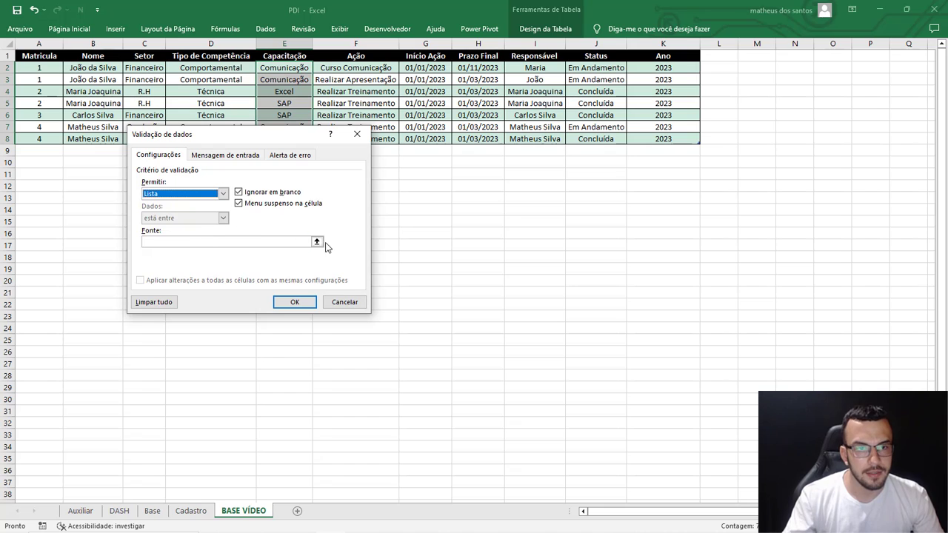
pyautogui.click(323, 245)
pyautogui.click(191, 511)
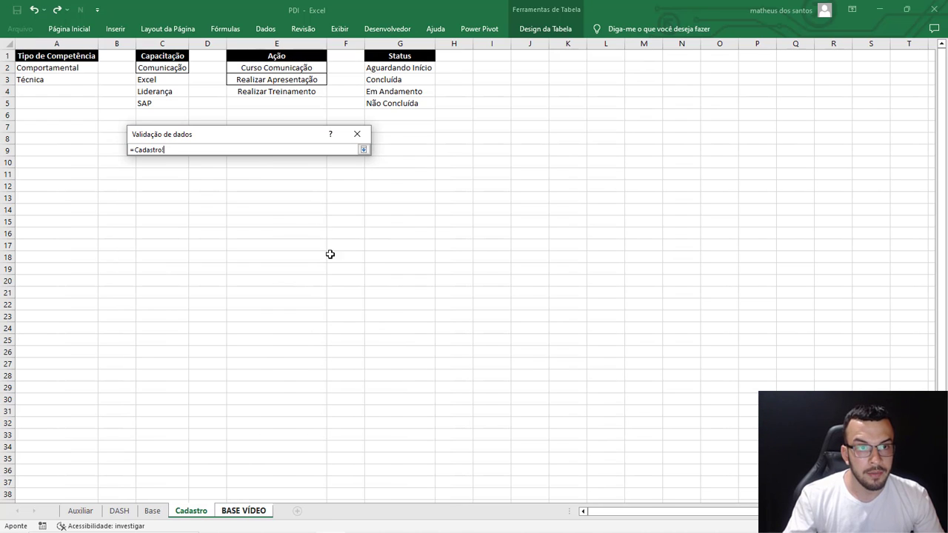
pyautogui.moveTo(155, 67); pyautogui.dragTo(167, 258)
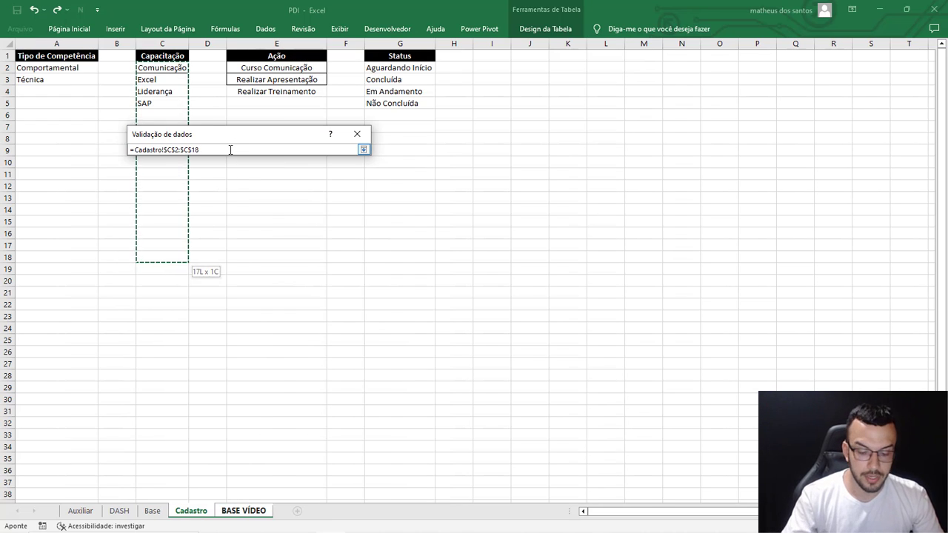
pyautogui.press('BackSpace')
pyautogui.press('BackSpace')
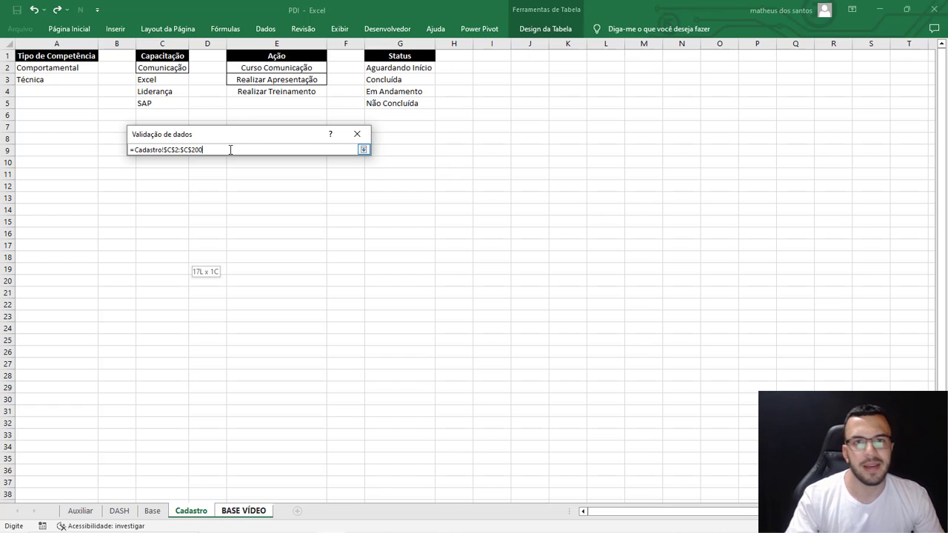
pyautogui.click(364, 150)
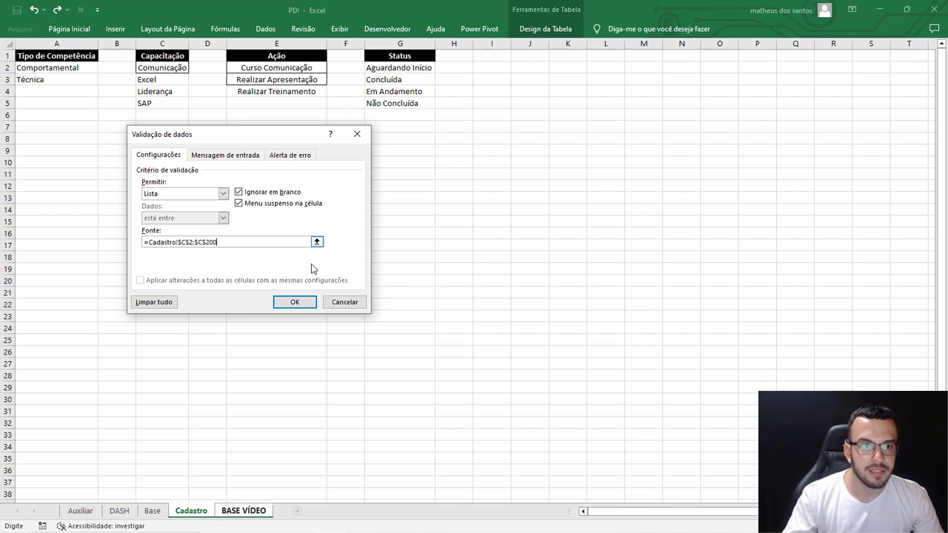
pyautogui.click(306, 304)
# Step: Check E4's new drop-down and select the Ação cells F2:F8
pyautogui.click(300, 92)
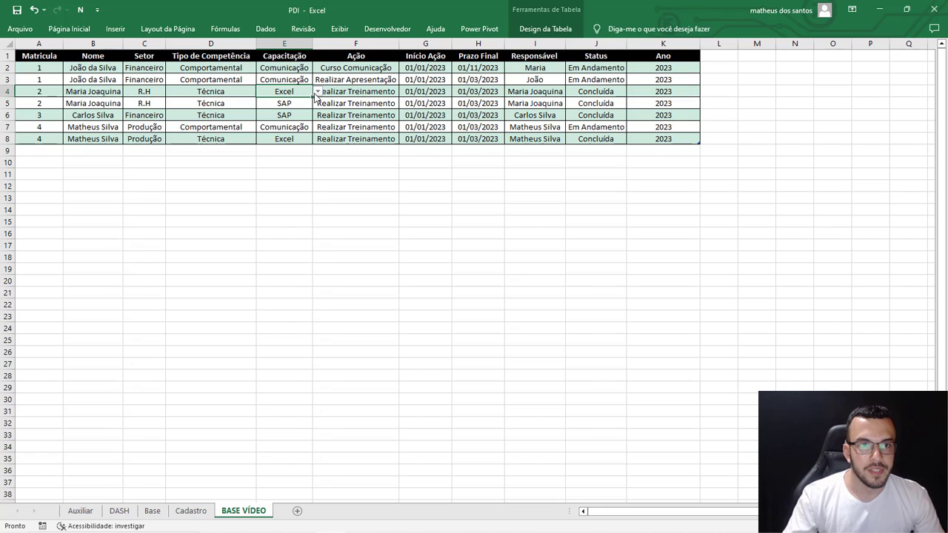
pyautogui.click(366, 185)
pyautogui.moveTo(346, 67); pyautogui.dragTo(346, 139)
# Step: Give F2:F8 List validation with source Cadastro!$E$2:$E$200
pyautogui.click(266, 28)
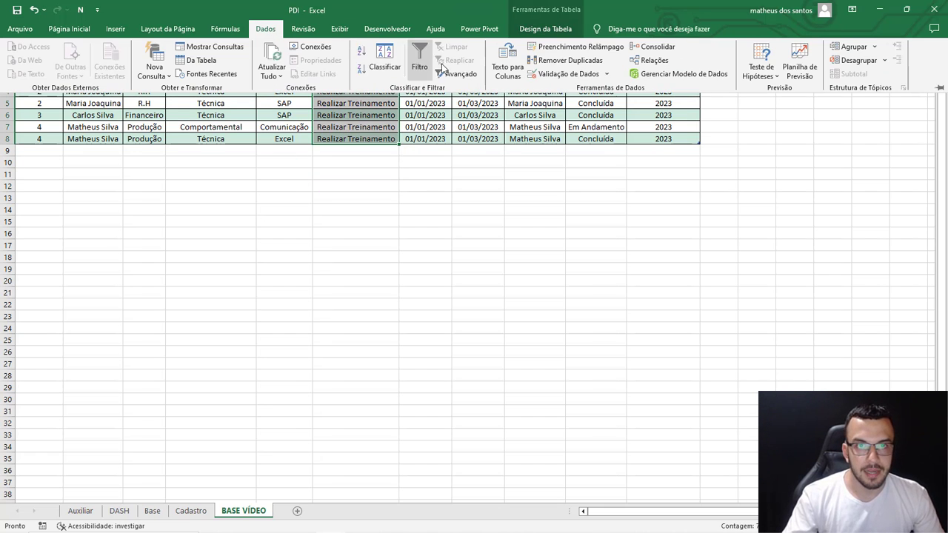
pyautogui.click(567, 74)
pyautogui.click(222, 193)
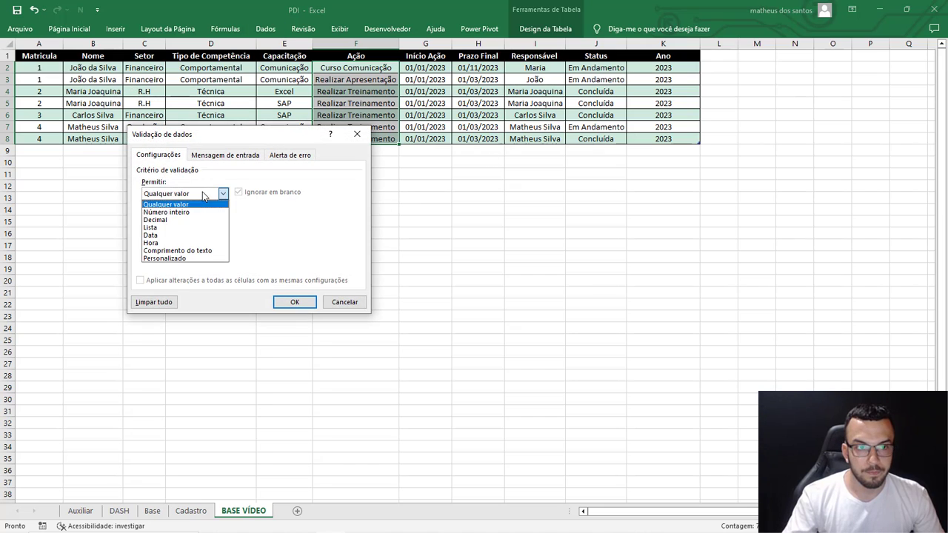
pyautogui.click(163, 227)
pyautogui.click(364, 239)
pyautogui.click(190, 511)
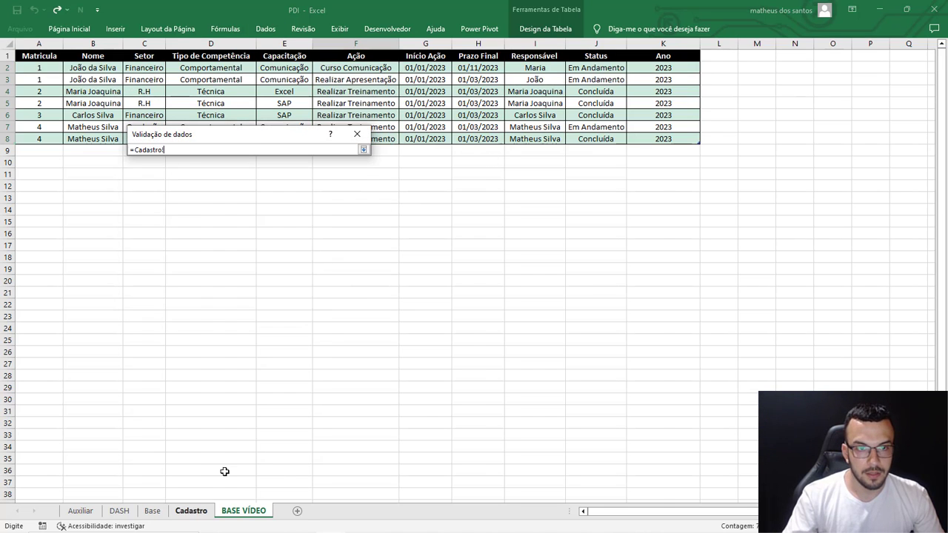
pyautogui.moveTo(299, 70); pyautogui.dragTo(296, 266)
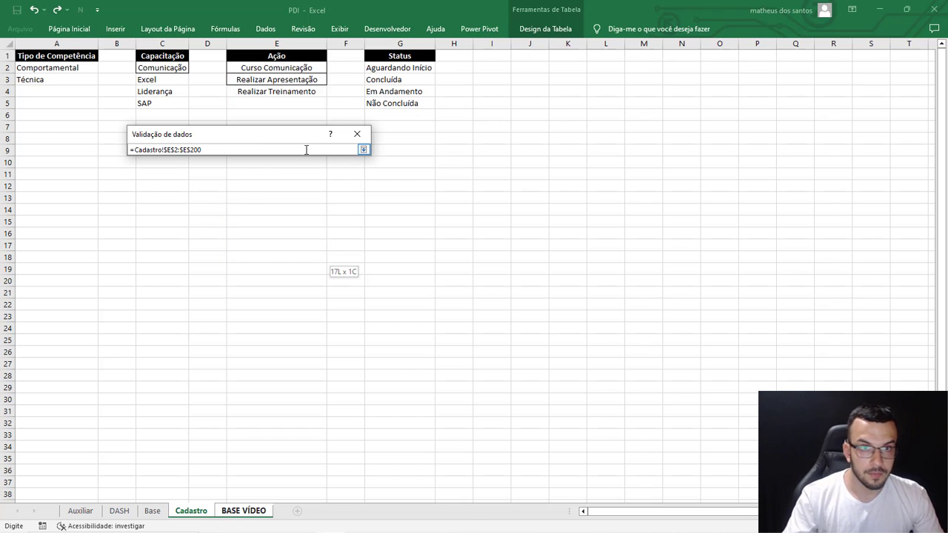
pyautogui.click(364, 149)
pyautogui.click(308, 302)
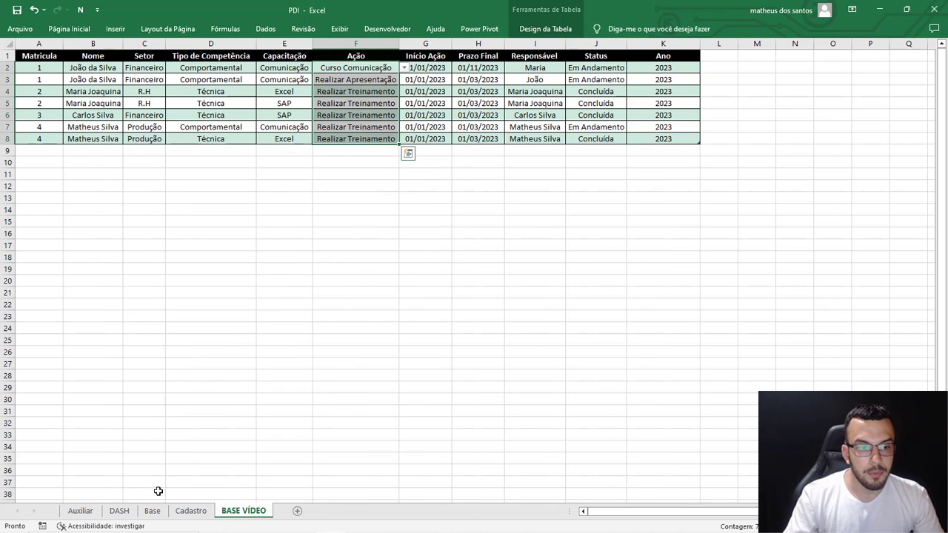
pyautogui.moveTo(593, 68); pyautogui.dragTo(595, 140)
# Step: Limit Status cells J2:J8 to a drop-down list sourced from Cadastro!$G$2:$G$200
pyautogui.click(266, 27)
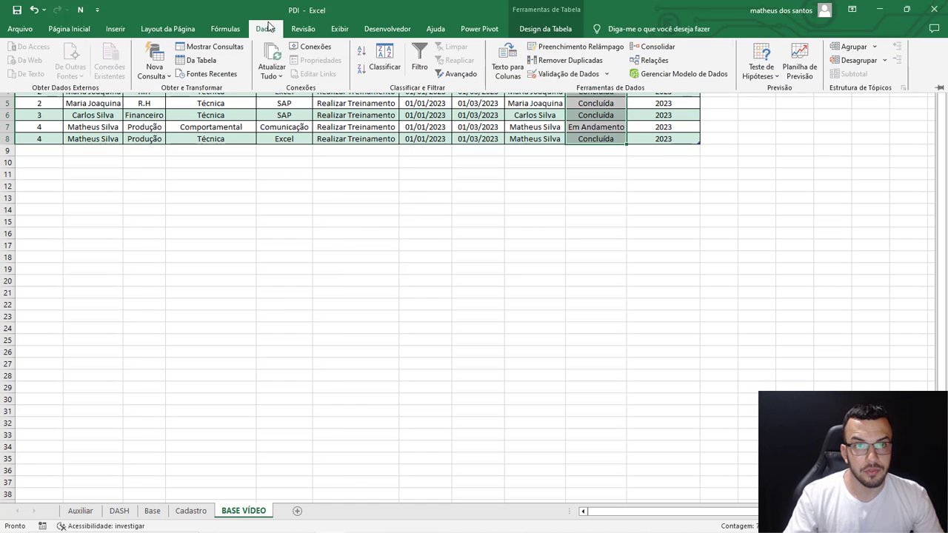
pyautogui.click(552, 73)
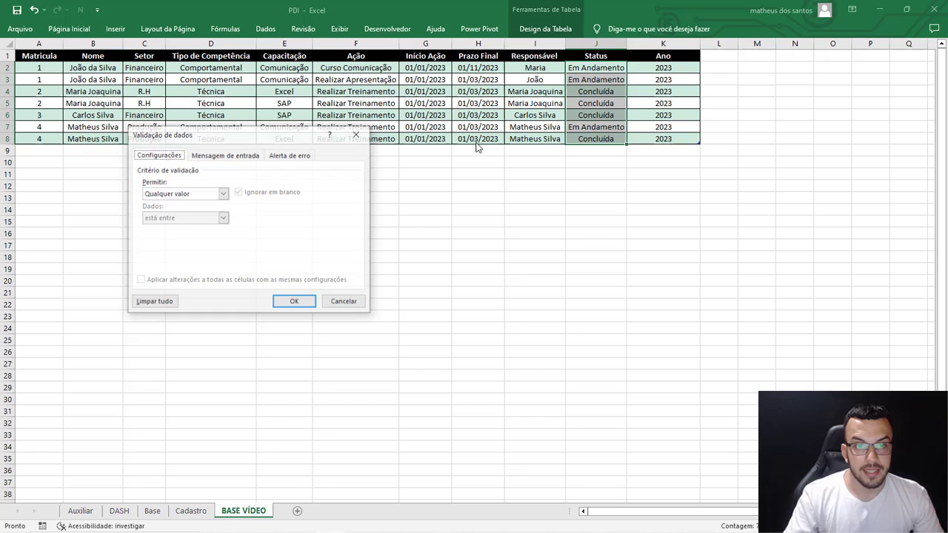
pyautogui.click(223, 194)
pyautogui.click(170, 229)
pyautogui.click(318, 248)
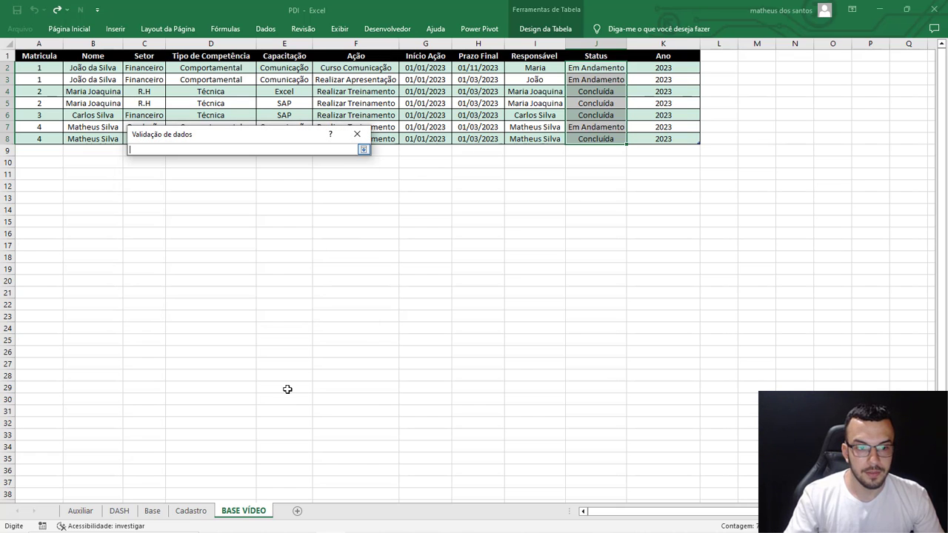
pyautogui.click(190, 510)
pyautogui.moveTo(402, 67); pyautogui.dragTo(400, 263)
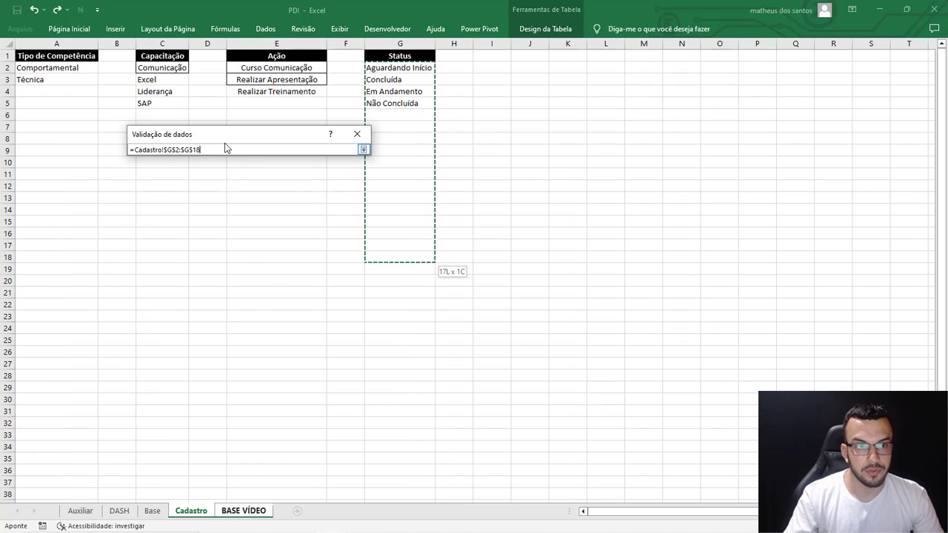
pyautogui.click(225, 148)
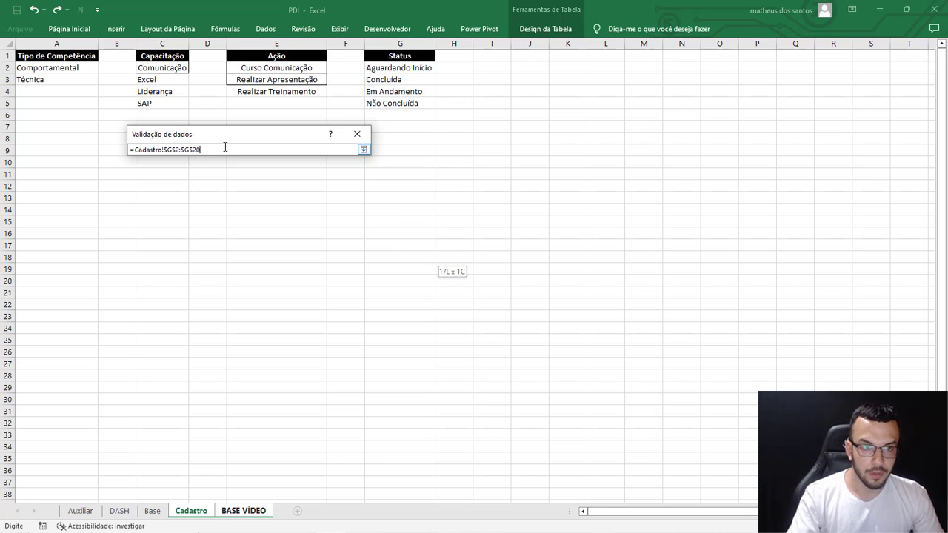
pyautogui.click(365, 149)
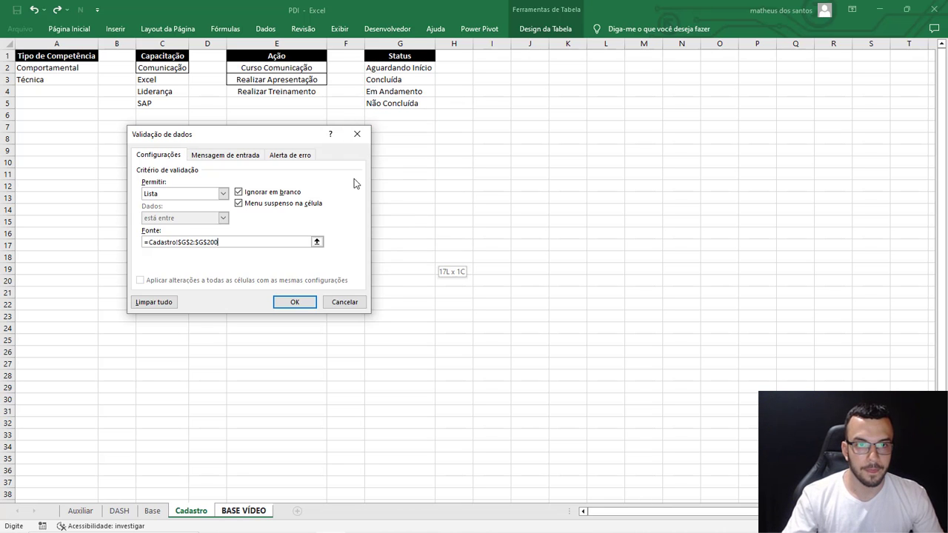
pyautogui.click(310, 304)
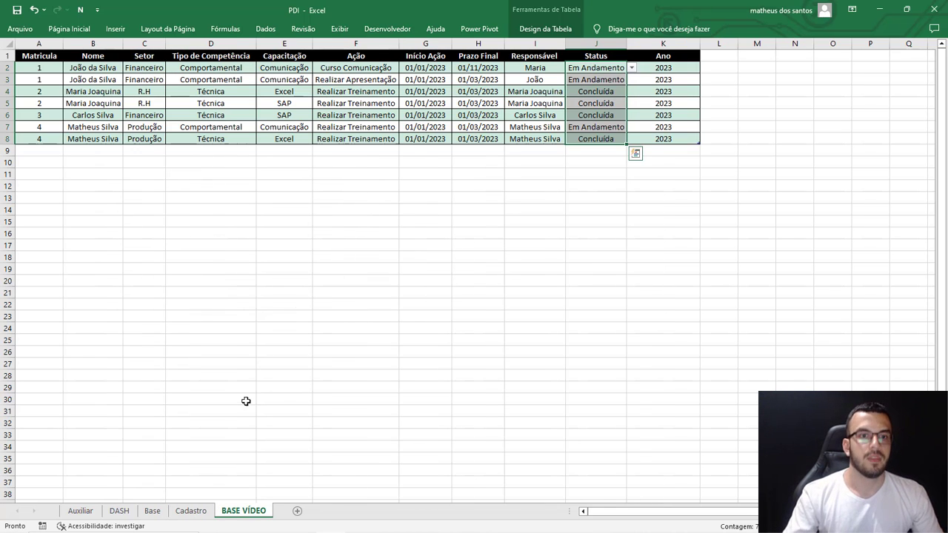
pyautogui.doubleClick(490, 302)
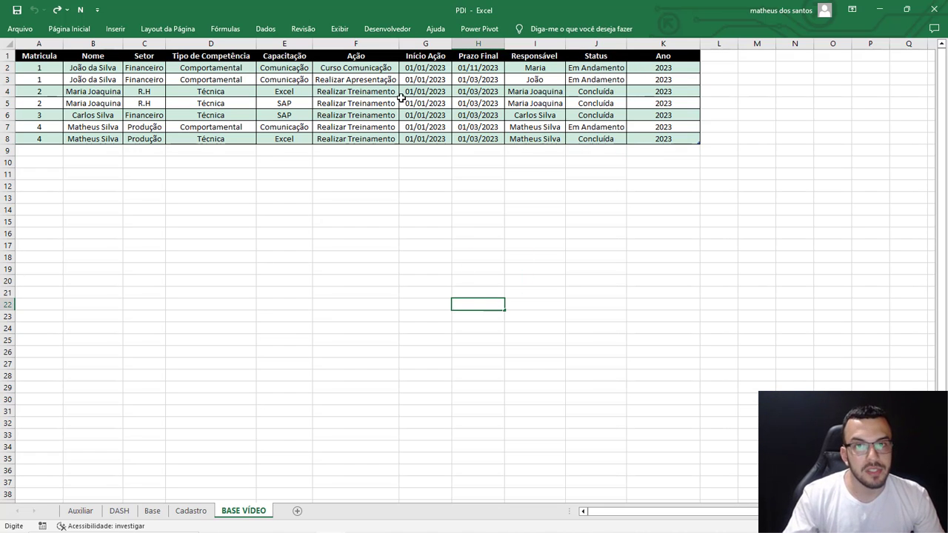
# Step: Start a new row 9 with Matrícula 5 and the employee's name
pyautogui.click(537, 118)
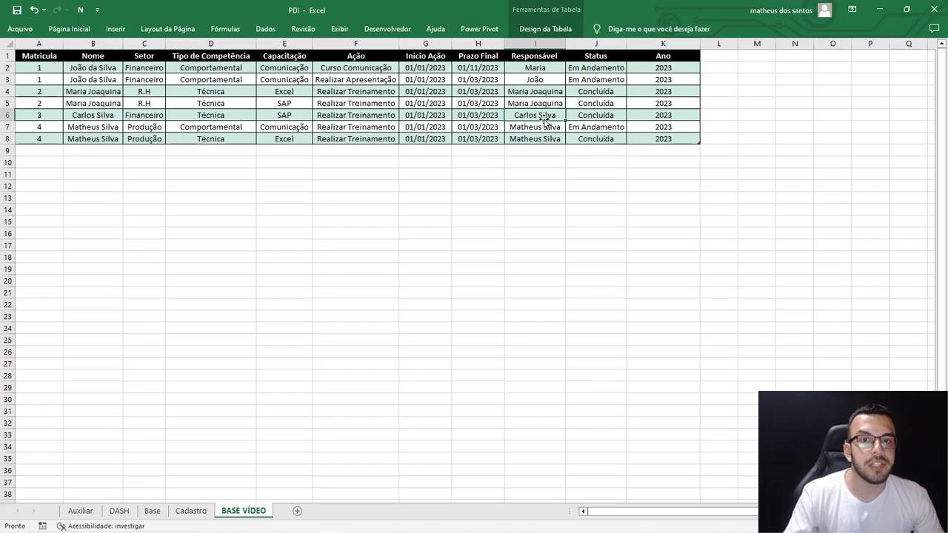
pyautogui.click(43, 149)
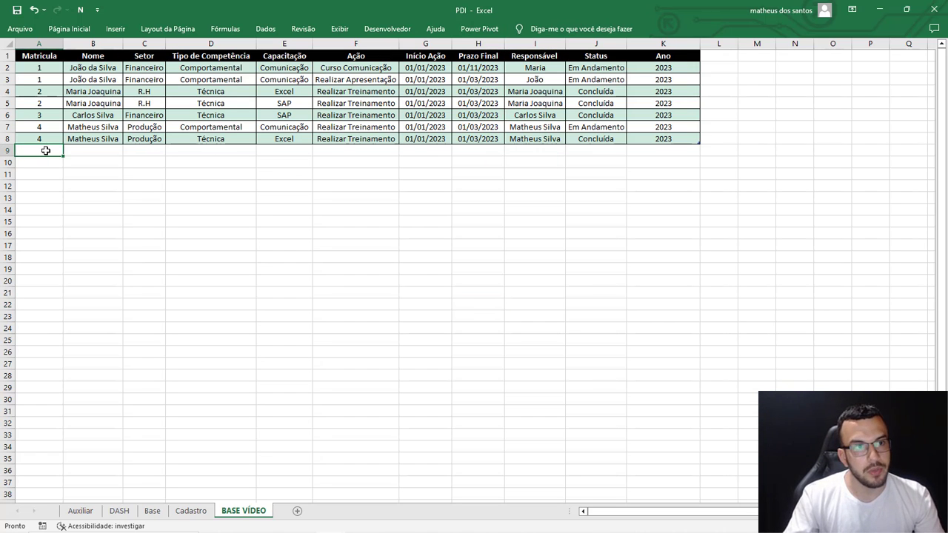
pyautogui.write('5')
pyautogui.press('Tab')
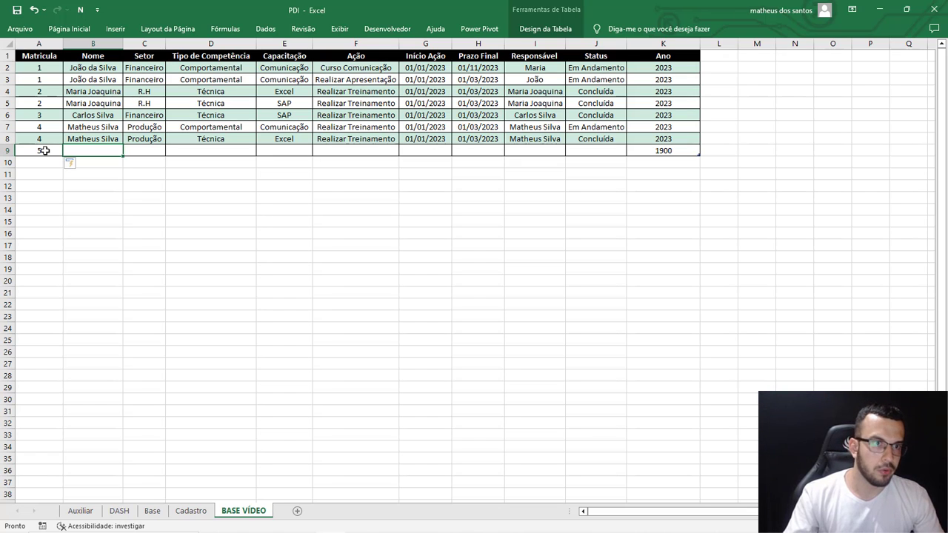
pyautogui.write('Tiago')
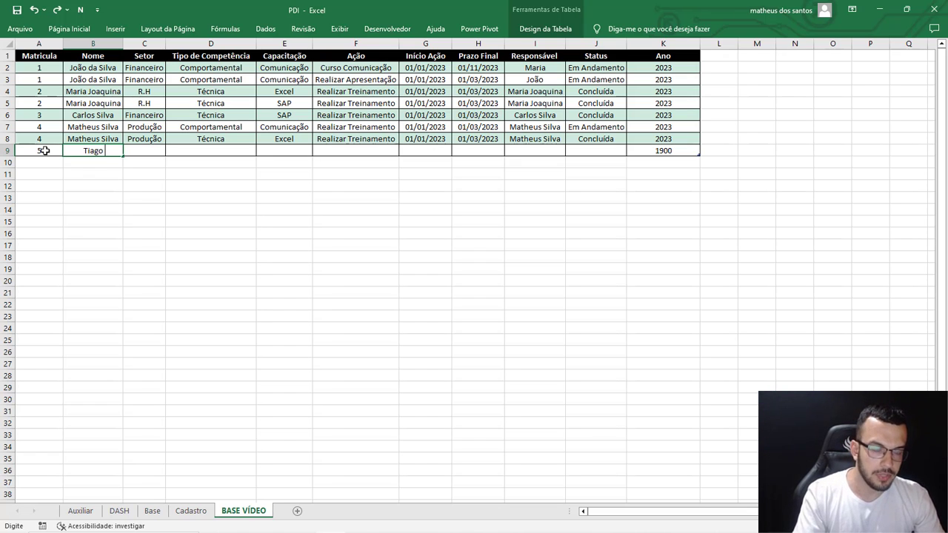
pyautogui.write(' Sousa')
pyautogui.press('Tab')
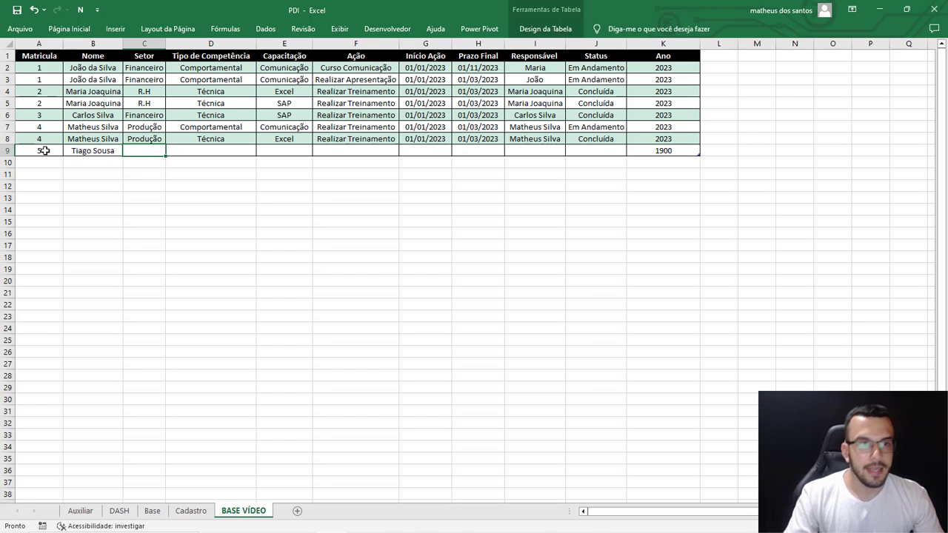
# Step: Copy the R.H sector from an existing row into row 9's Setor cell
pyautogui.click(153, 103)
pyautogui.hotkey('ctrl', 'c')
pyautogui.click(152, 150)
pyautogui.hotkey('ctrl', 'v')
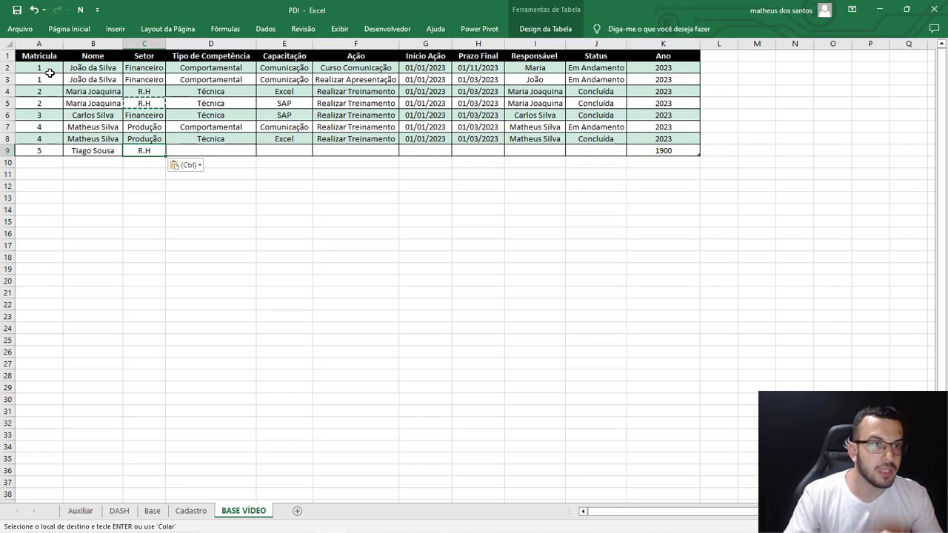
pyautogui.moveTo(48, 70)
pyautogui.mouseDown()
pyautogui.moveTo(111, 68)
pyautogui.moveTo(152, 150)
pyautogui.mouseUp()
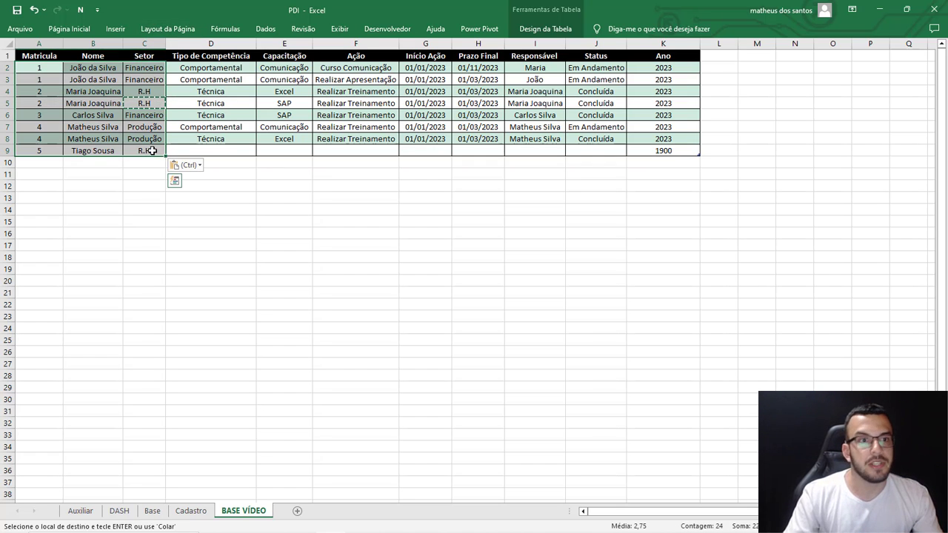
pyautogui.press('Escape')
# Step: Choose Comportamental as row 9's Tipo de Competência from its drop-down
pyautogui.click(206, 151)
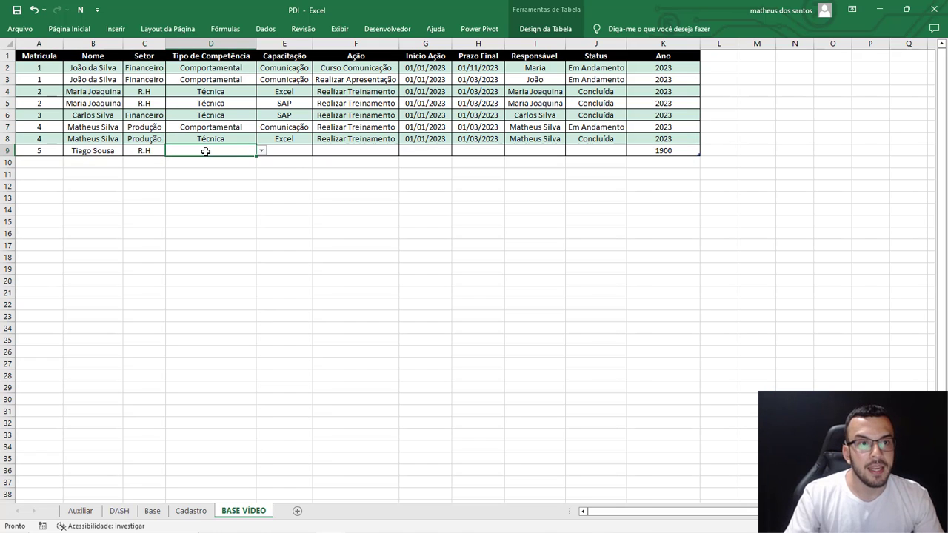
pyautogui.click(261, 151)
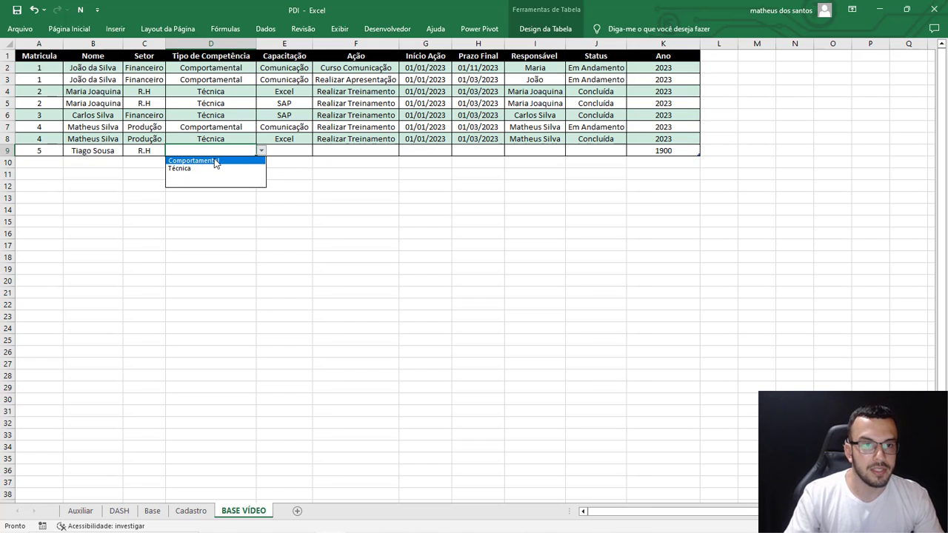
pyautogui.click(216, 160)
# Step: Check row 9's Capacitação choices, then go to the empty cell below SAP on Cadastro
pyautogui.click(292, 151)
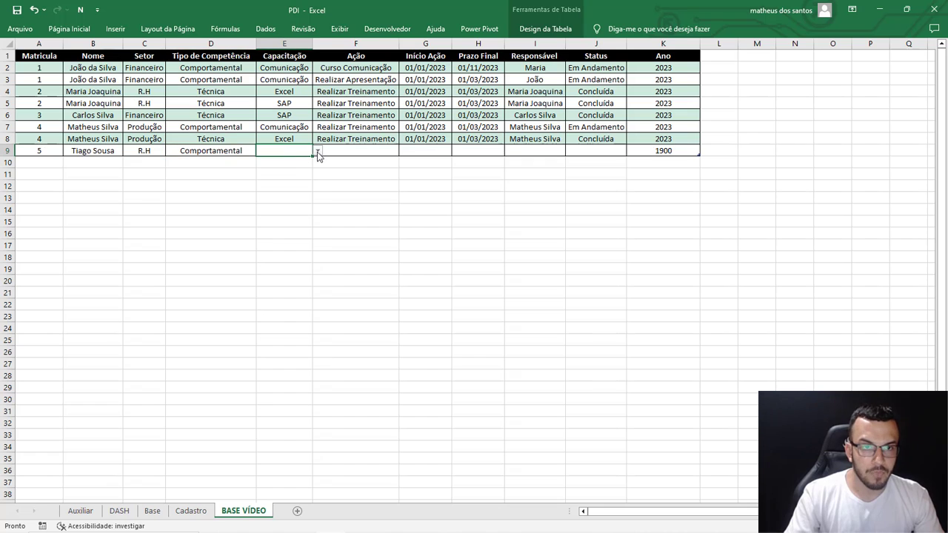
pyautogui.click(317, 151)
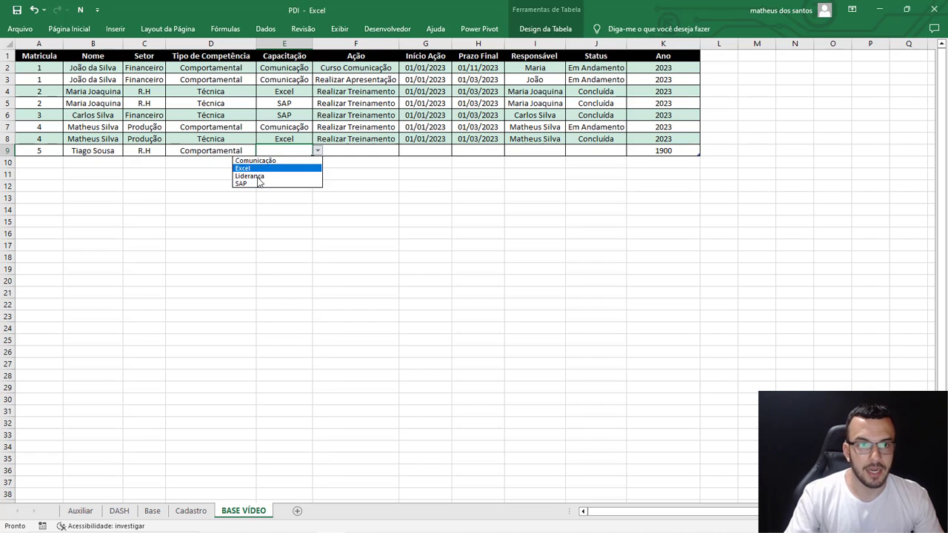
pyautogui.click(204, 511)
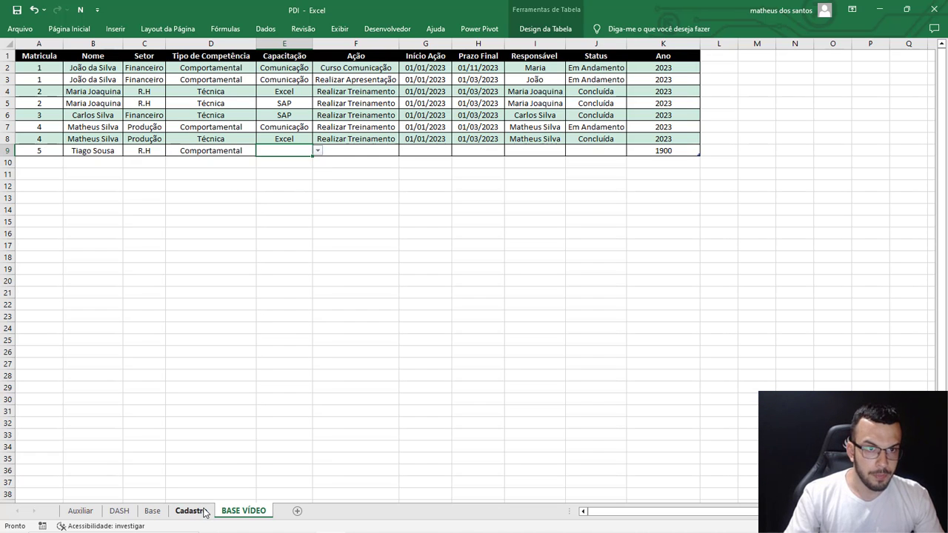
pyautogui.click(205, 511)
pyautogui.click(172, 112)
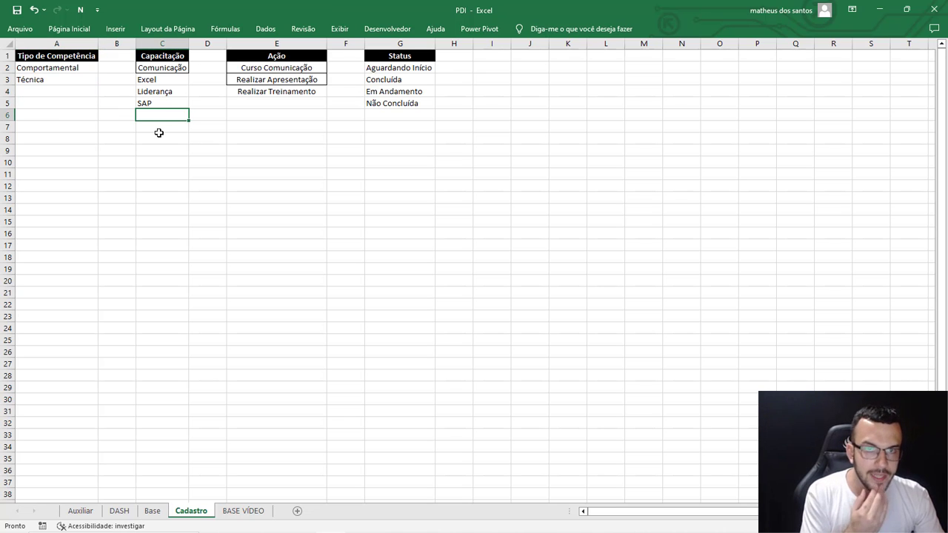
# Step: Add ABC to the Cadastro Capacitação list and pick ABC for row 9 on BASE VÍDEO
pyautogui.write('AB')
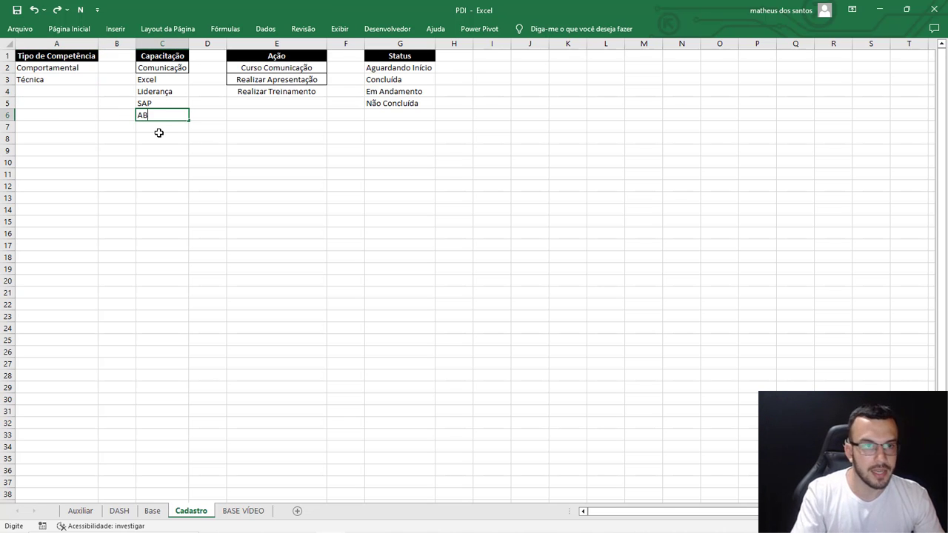
pyautogui.write('C')
pyautogui.press('Return')
pyautogui.click(152, 511)
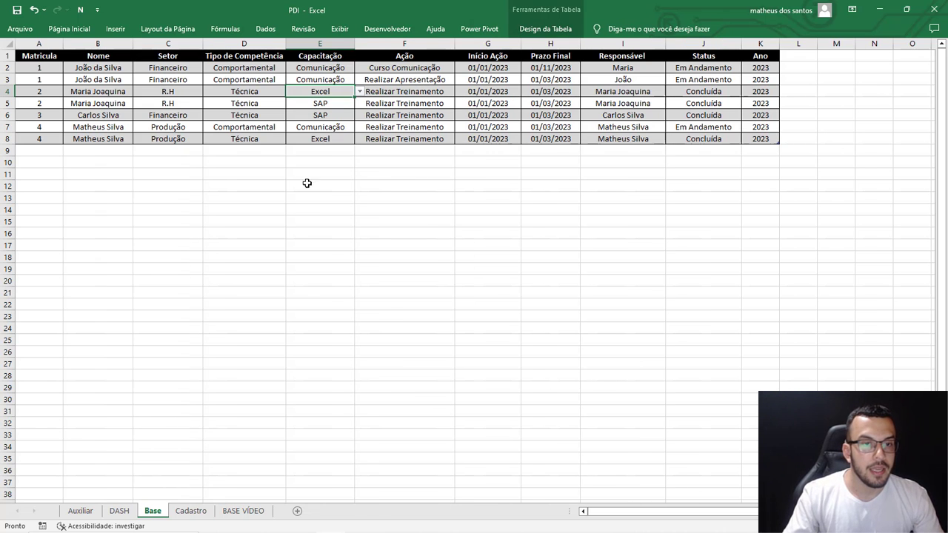
pyautogui.click(243, 511)
pyautogui.click(318, 151)
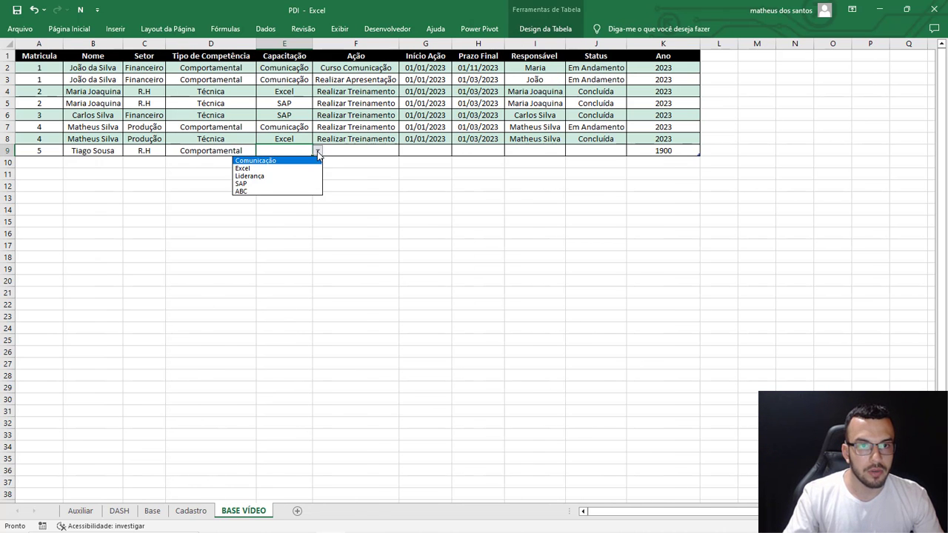
pyautogui.click(245, 191)
# Step: Review row 9's Ação choices against the Cadastro Ação list, then return to BASE VÍDEO
pyautogui.click(378, 149)
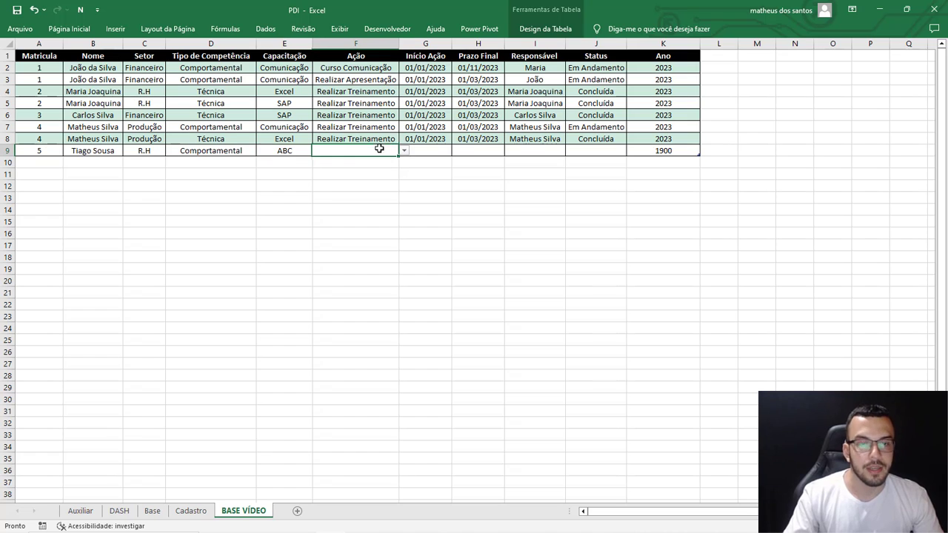
pyautogui.click(404, 151)
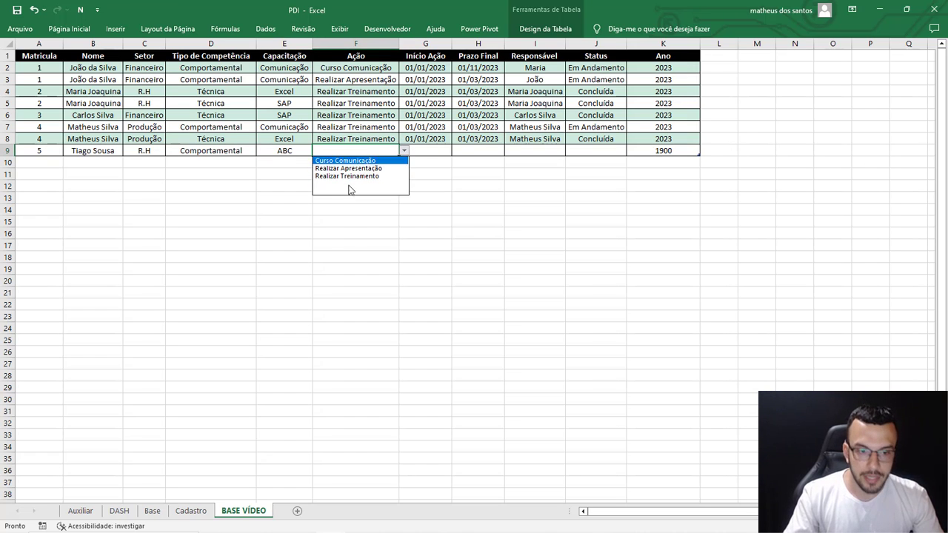
pyautogui.click(192, 513)
pyautogui.click(192, 513)
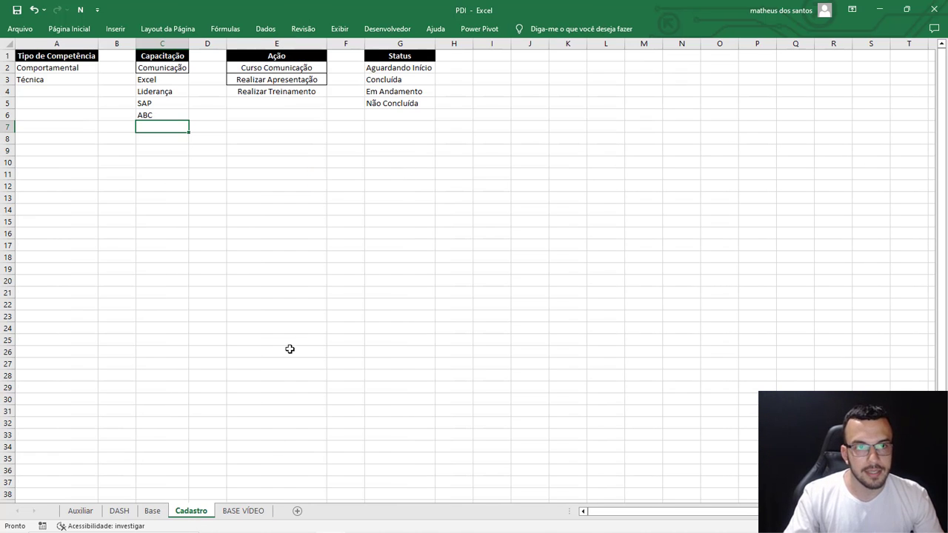
pyautogui.click(285, 104)
pyautogui.click(243, 511)
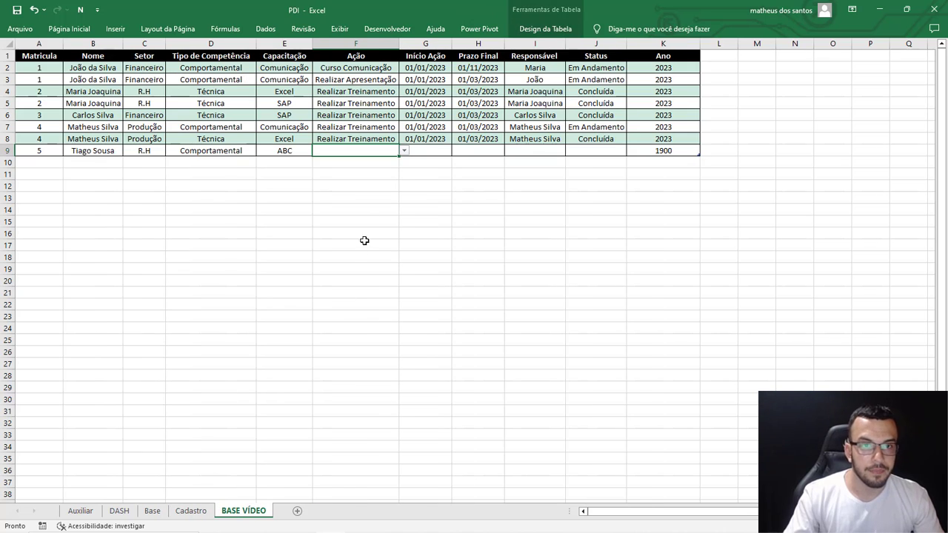
# Step: Give row 9 Ação Realizar Apresentação, start 01/01/2023 and deadline 01/03/2023
pyautogui.click(404, 153)
pyautogui.click(356, 173)
pyautogui.click(436, 139)
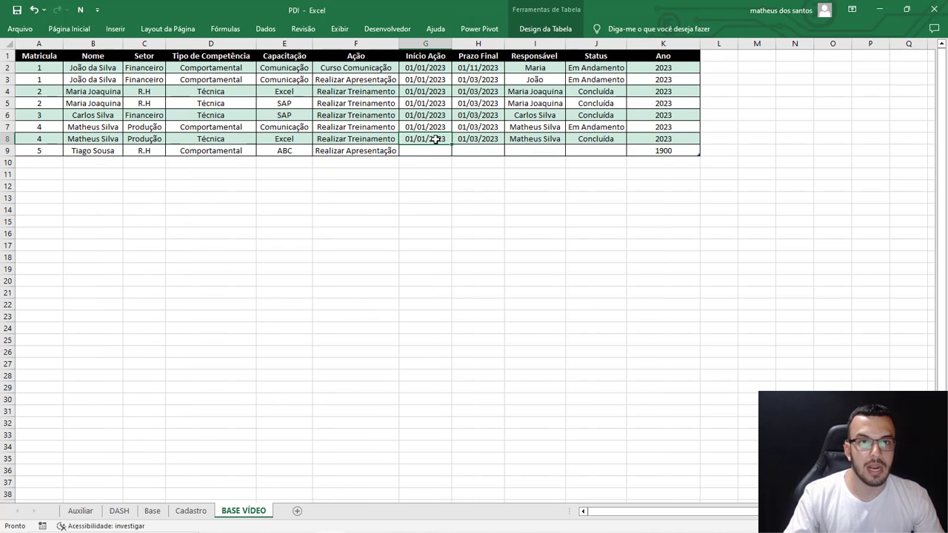
pyautogui.hotkey('ctrl', 'c')
pyautogui.click(433, 150)
pyautogui.hotkey('ctrl', 'v')
pyautogui.click(477, 151)
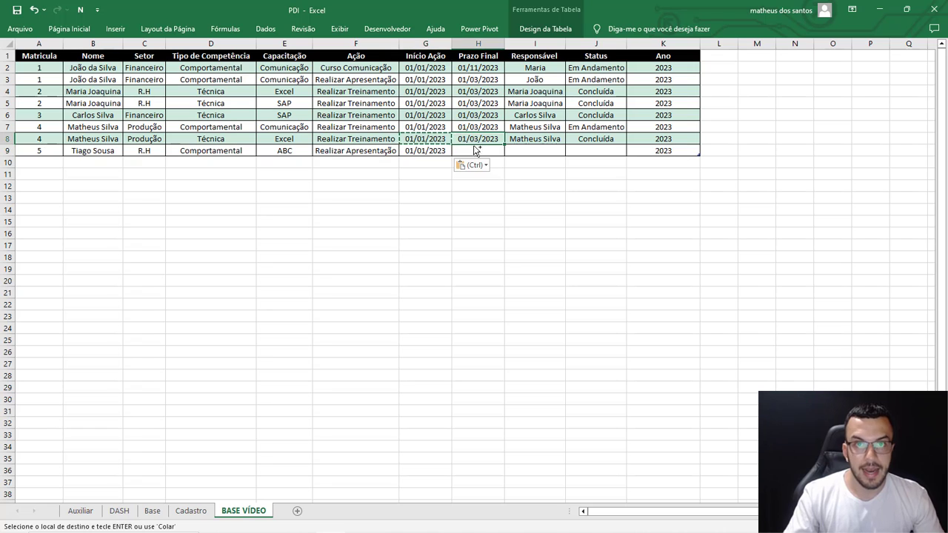
pyautogui.click(477, 138)
pyautogui.hotkey('ctrl', 'c')
pyautogui.click(477, 150)
pyautogui.hotkey('ctrl', 'v')
# Step: Copy row 9's name into its Responsável cell
pyautogui.click(96, 150)
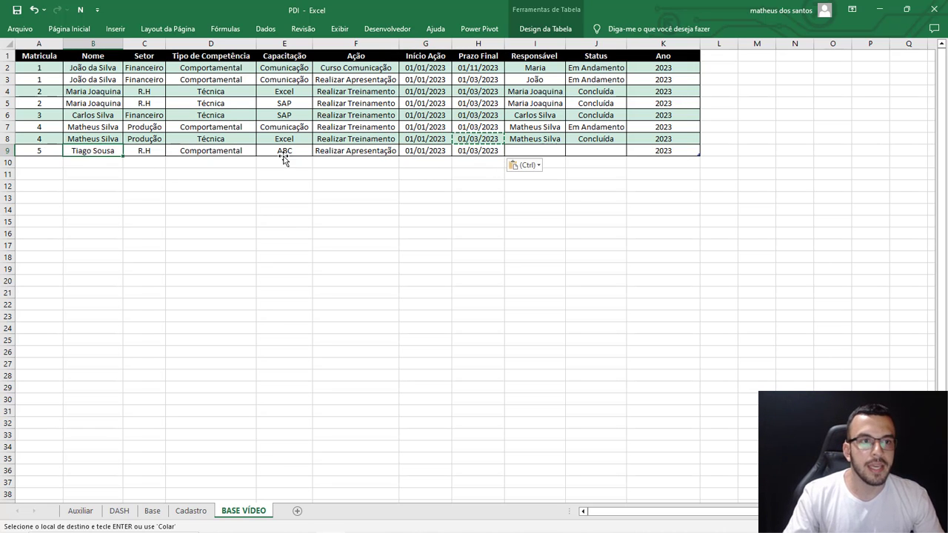
pyautogui.hotkey('ctrl', 'c')
pyautogui.hotkey('ctrl', 'a')
pyautogui.click(552, 151)
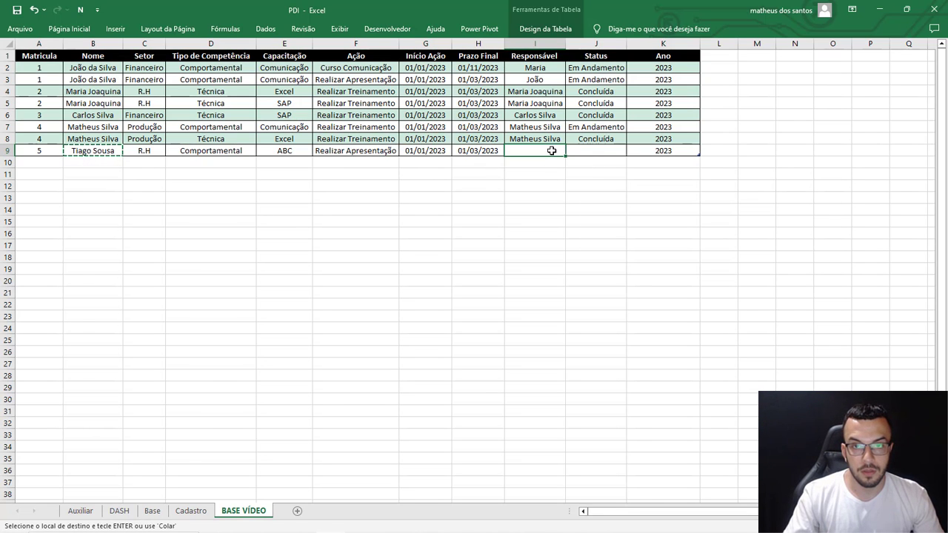
pyautogui.hotkey('ctrl', 'v')
# Step: Set row 9's status to Aguardando Início, autofit column J, and switch to PowerPoint
pyautogui.click(598, 151)
pyautogui.click(631, 151)
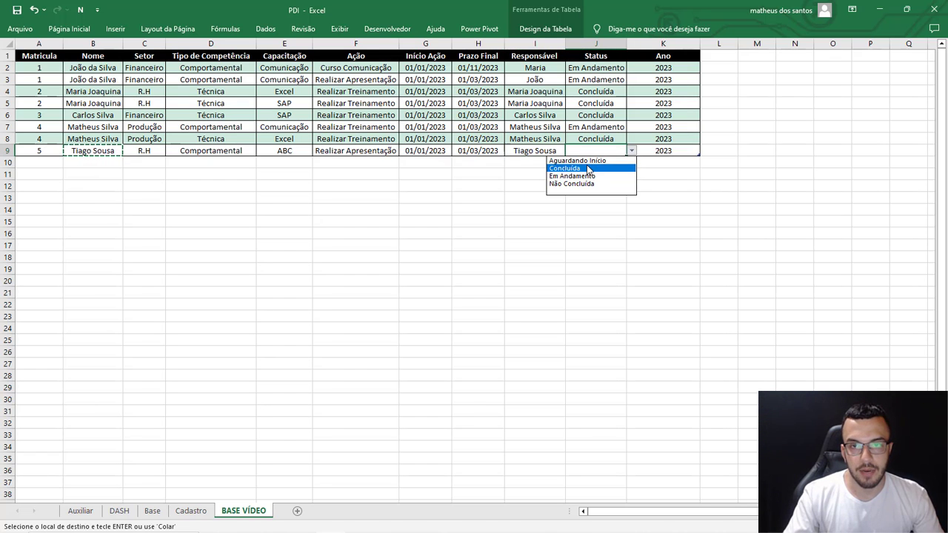
pyautogui.click(578, 161)
pyautogui.click(535, 198)
pyautogui.doubleClick(627, 38)
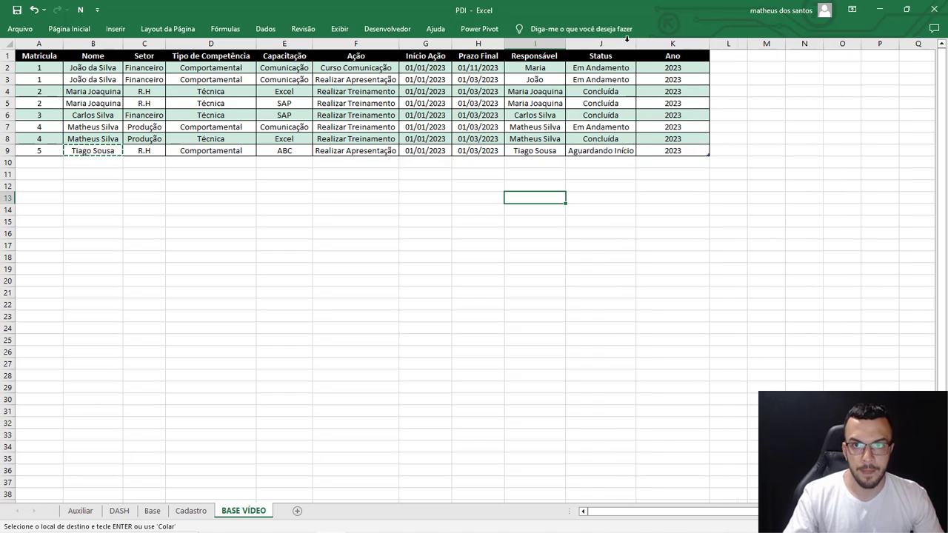
pyautogui.press('Escape')
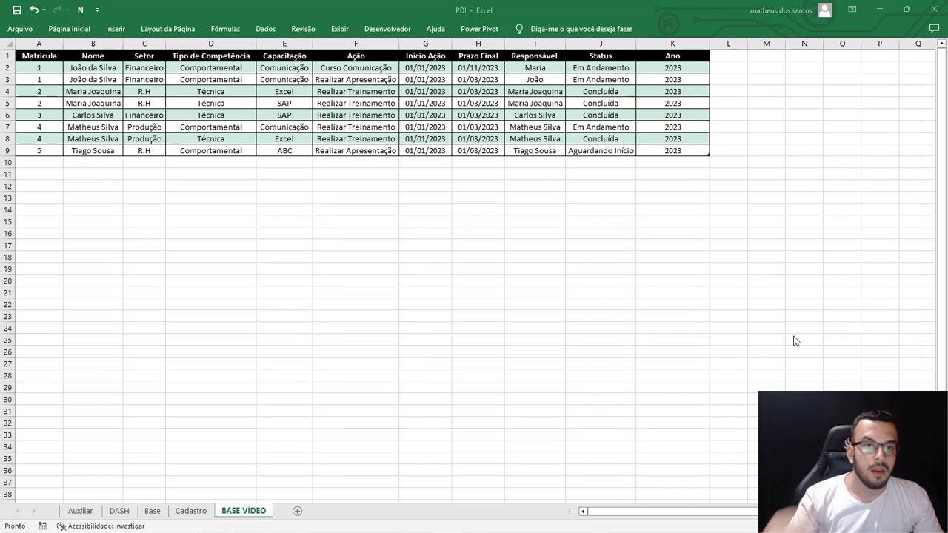
pyautogui.click(478, 221)
pyautogui.click(364, 247)
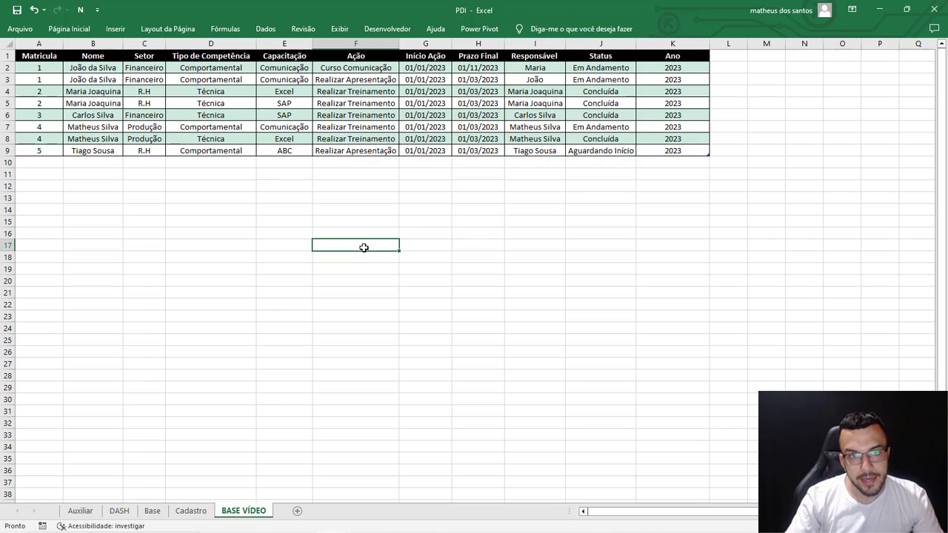
pyautogui.hotkey('alt', 'Tab')
pyautogui.hotkey('alt', 'Tab')
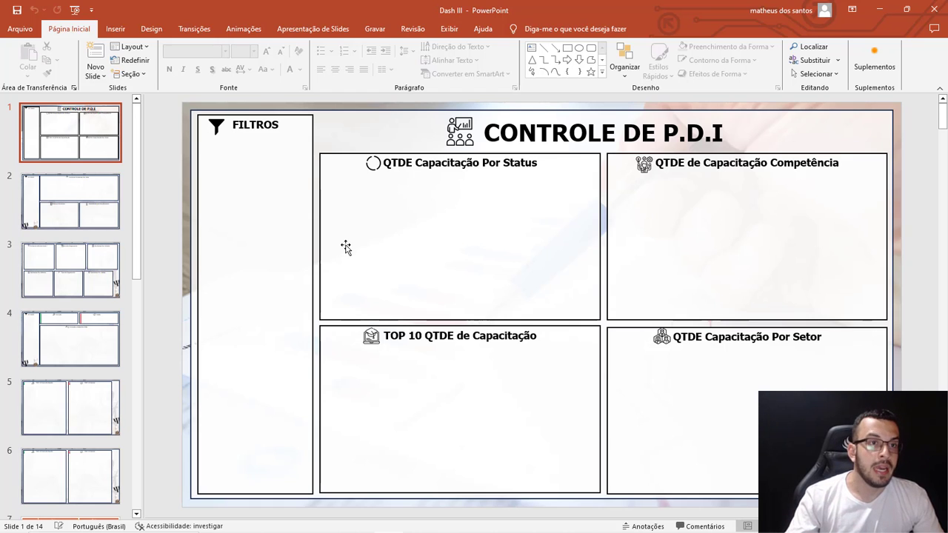
# Step: Insert a new slide after the dashboard slide and delete its title and text placeholders
pyautogui.rightClick(89, 130)
pyautogui.click(126, 212)
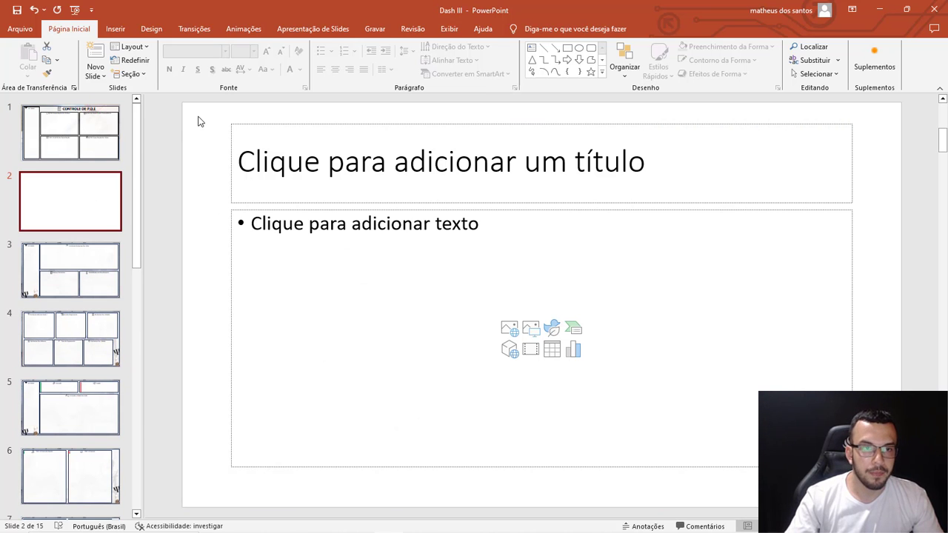
pyautogui.moveTo(197, 116); pyautogui.dragTo(858, 476)
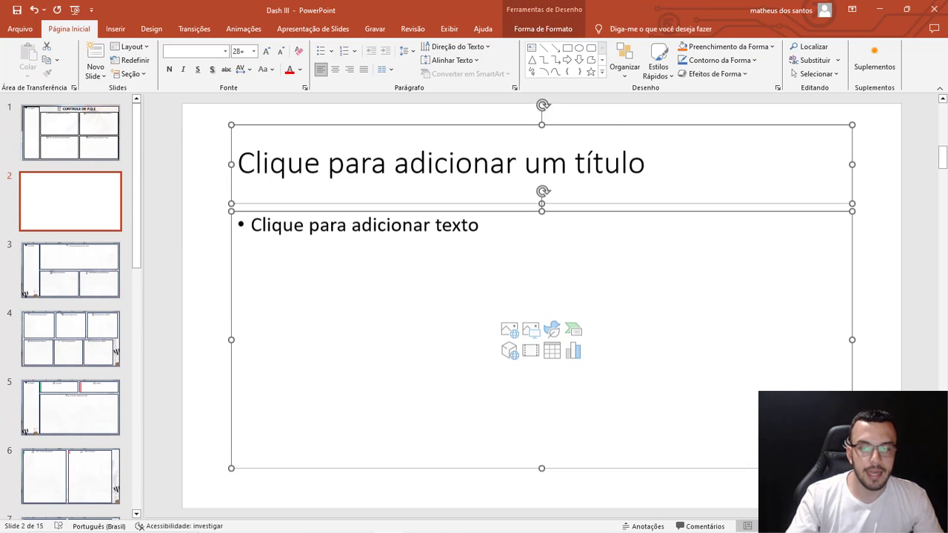
pyautogui.press('Delete')
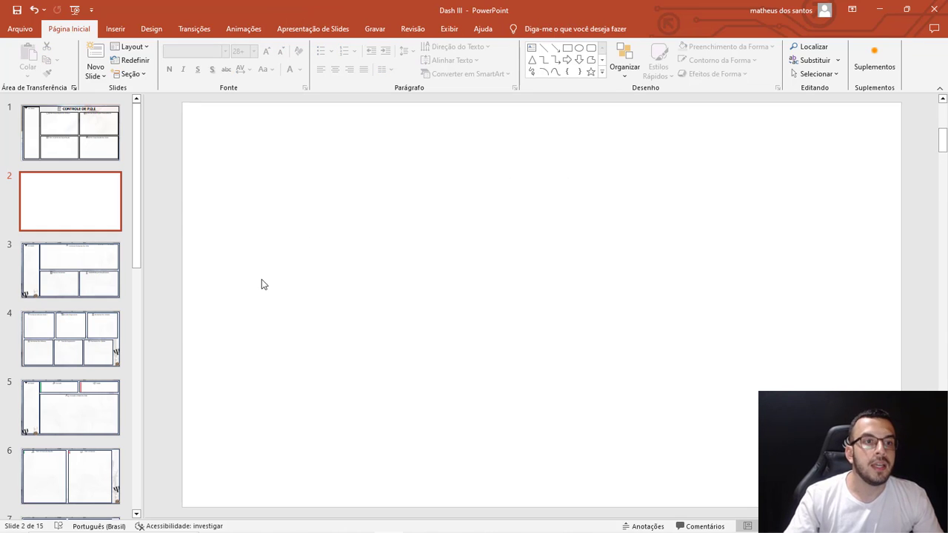
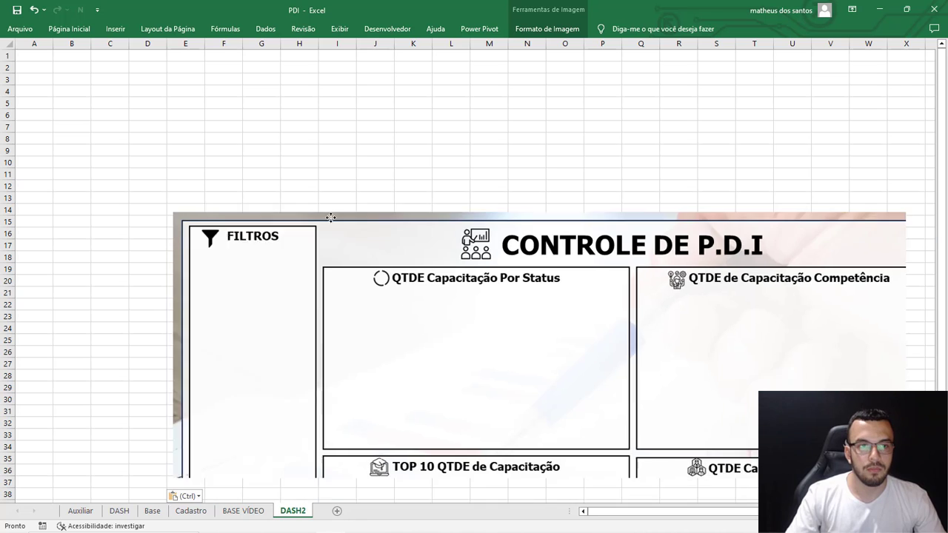
# Step: Resize the CONTROLE DE P.D.I dashboard image and place it at A1, spanning columns A–U
pyautogui.moveTo(60, 114); pyautogui.dragTo(530, 358)
pyautogui.moveTo(626, 398); pyautogui.dragTo(151, 85)
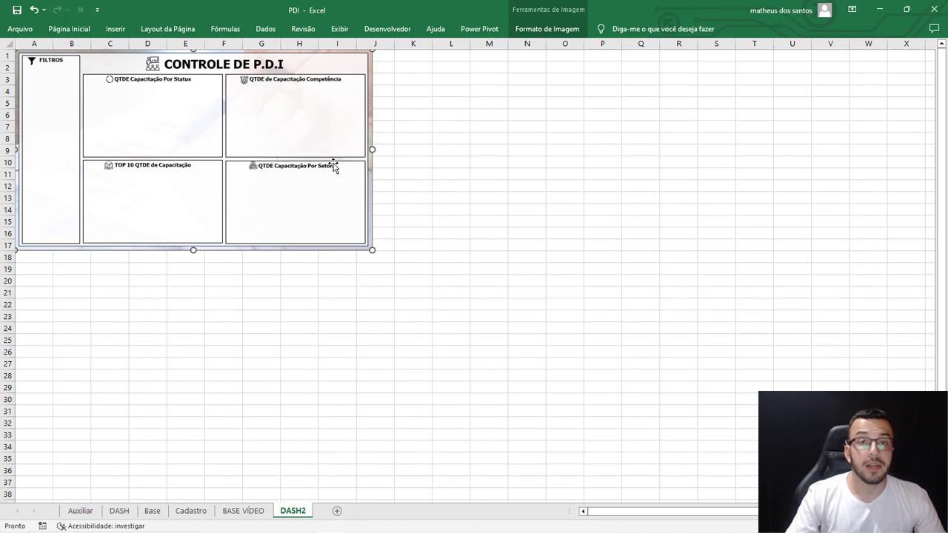
pyautogui.moveTo(331, 226); pyautogui.dragTo(390, 323)
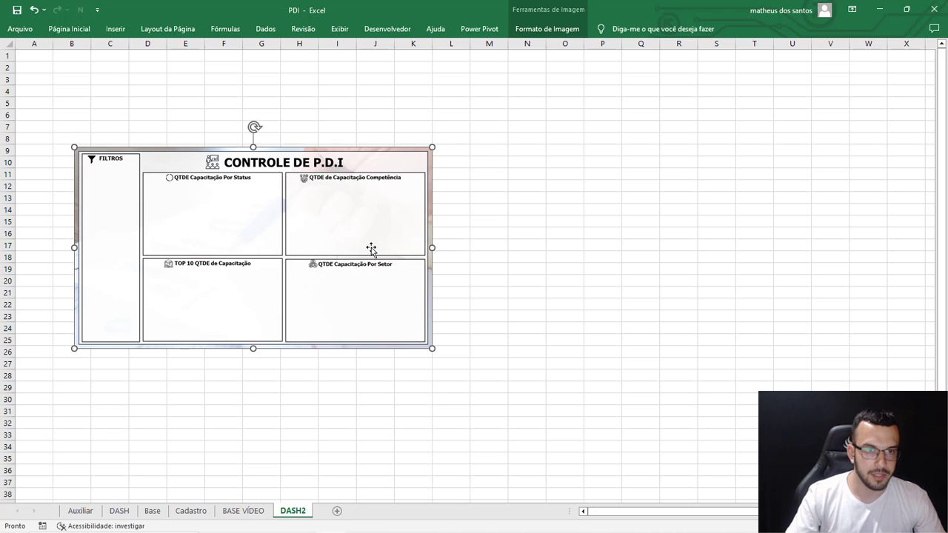
pyautogui.moveTo(414, 346); pyautogui.dragTo(669, 451)
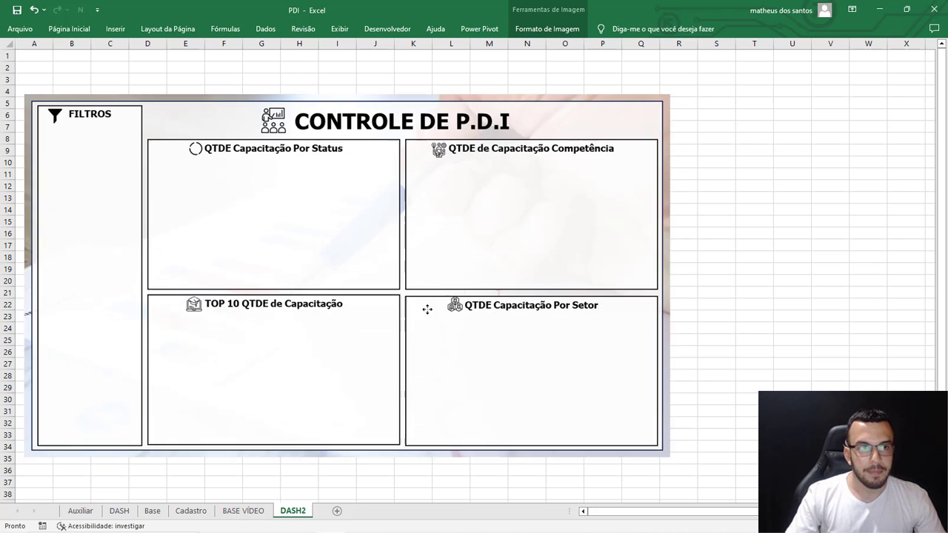
pyautogui.moveTo(427, 309); pyautogui.dragTo(389, 266)
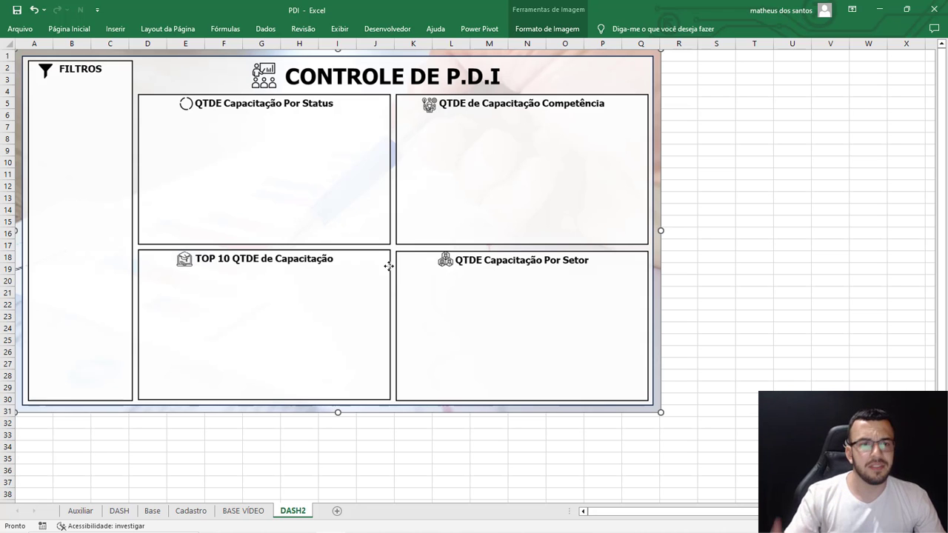
pyautogui.moveTo(658, 412); pyautogui.dragTo(809, 492)
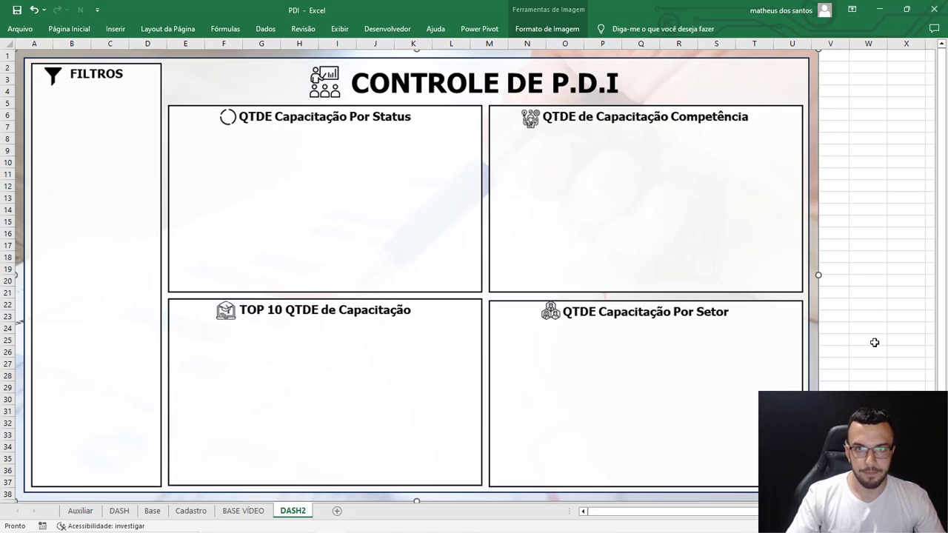
pyautogui.click(875, 343)
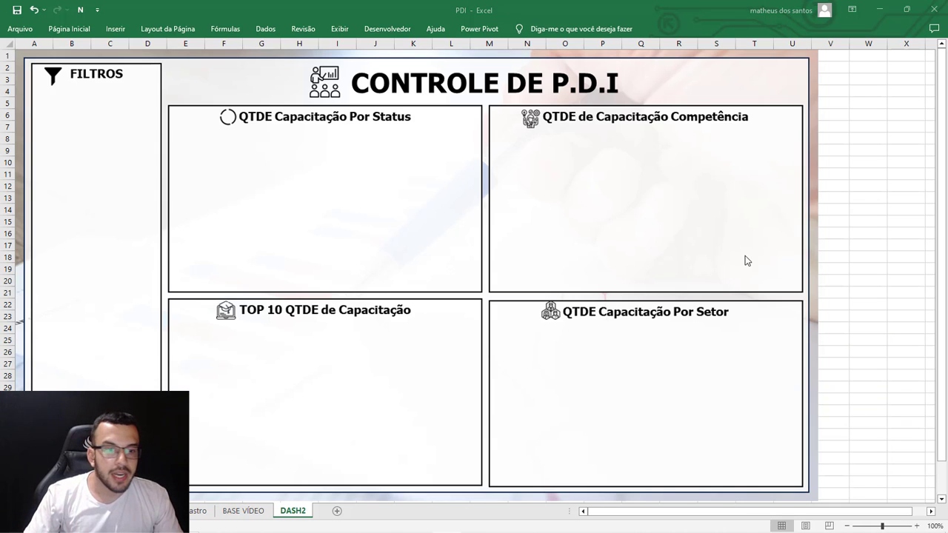
pyautogui.click(854, 200)
# Step: Go to the BASE VÍDEO sheet and select a cell inside the data table
pyautogui.click(240, 508)
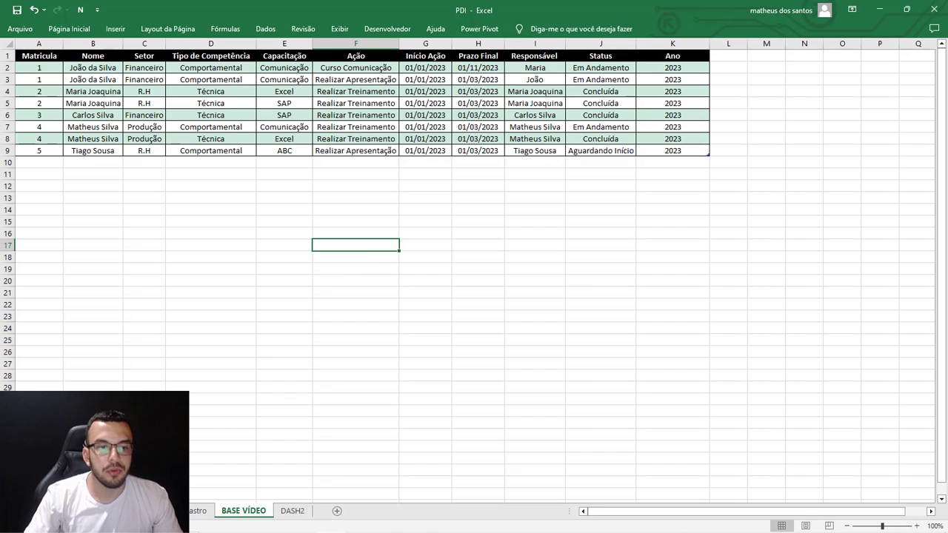
pyautogui.click(265, 28)
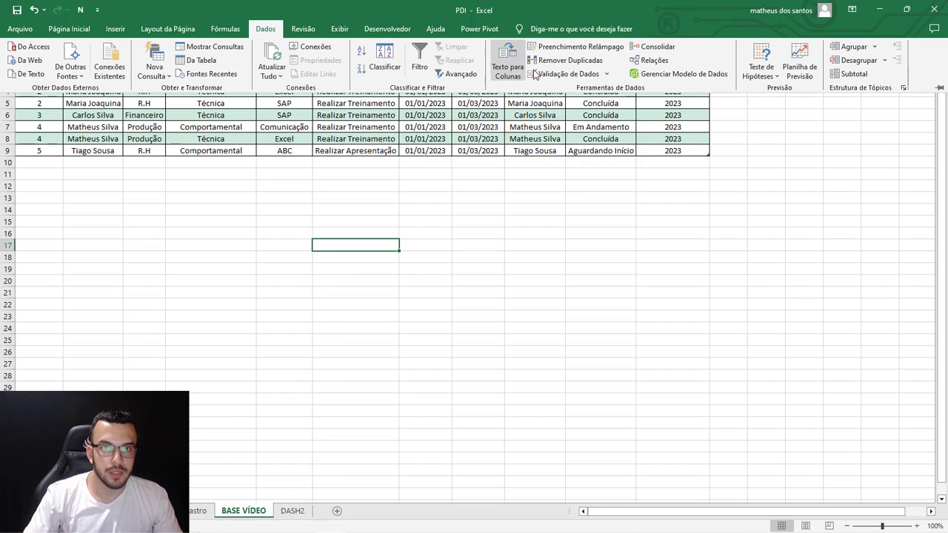
pyautogui.click(471, 235)
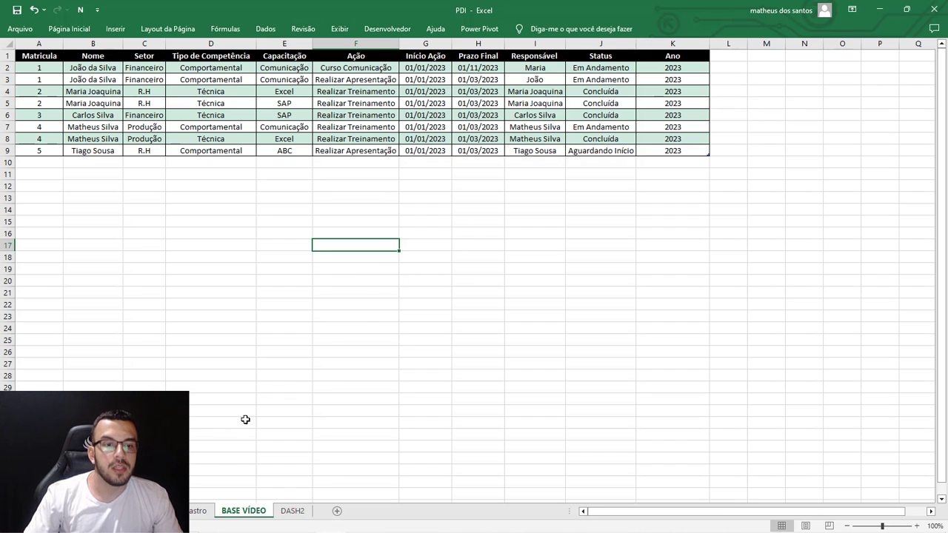
pyautogui.click(206, 512)
pyautogui.click(235, 509)
pyautogui.click(353, 339)
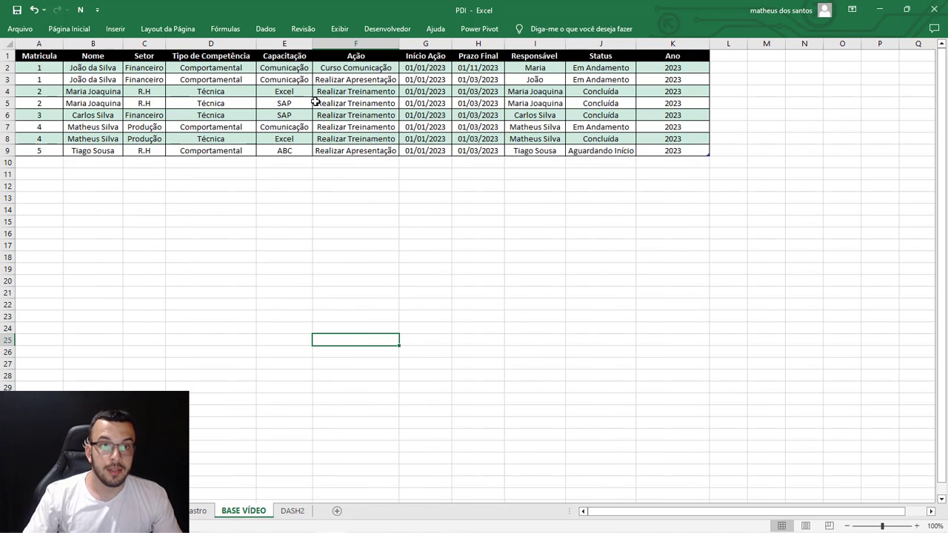
pyautogui.click(320, 92)
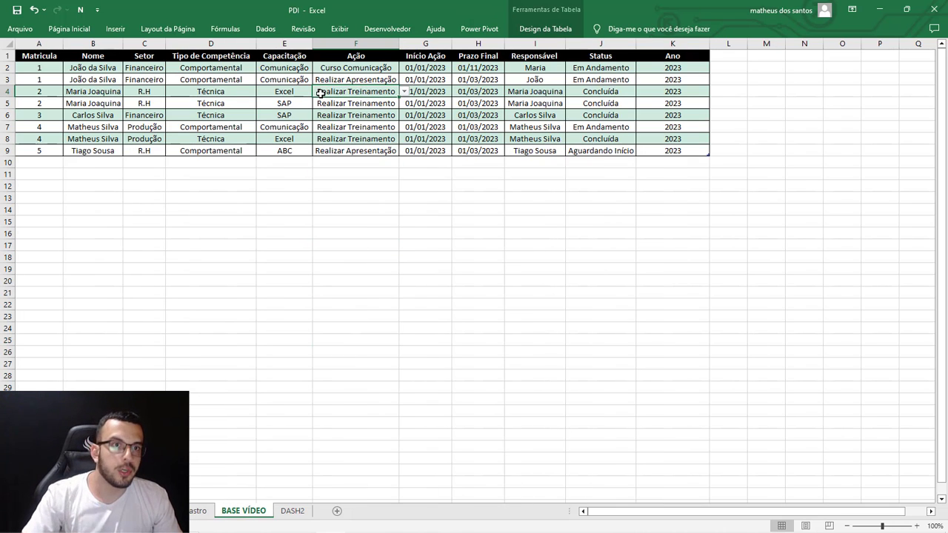
pyautogui.click(269, 200)
pyautogui.click(217, 101)
pyautogui.click(380, 105)
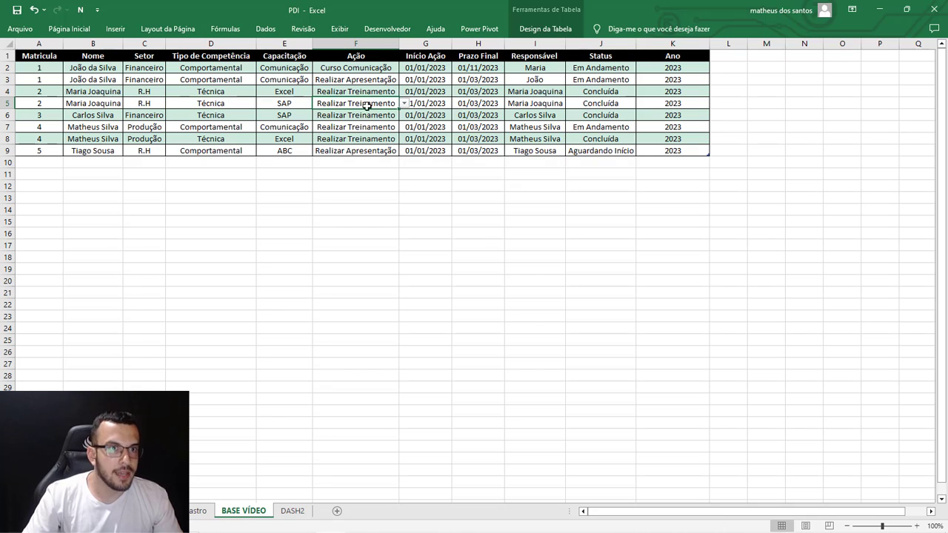
# Step: Insert a PivotTable from the table onto a new worksheet, Planilha2
pyautogui.click(116, 29)
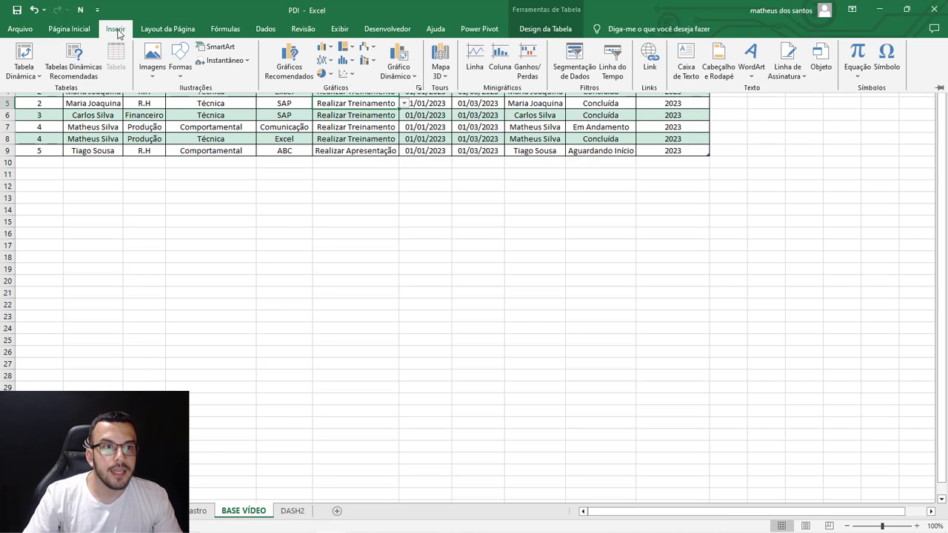
pyautogui.click(25, 53)
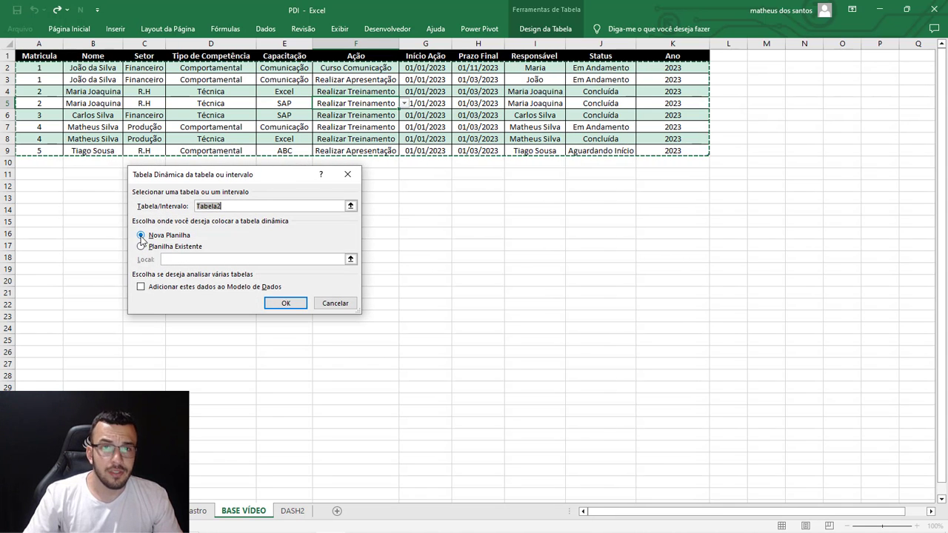
pyautogui.click(286, 305)
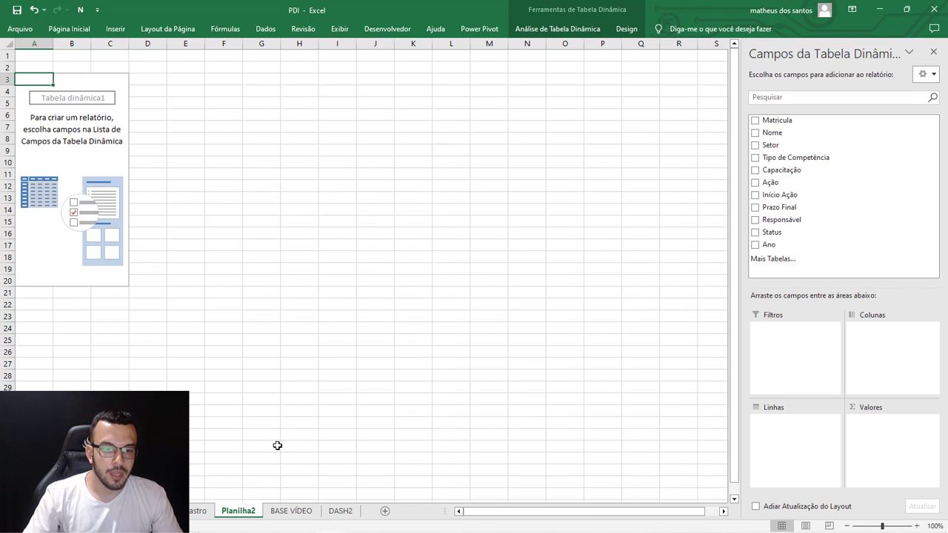
pyautogui.doubleClick(246, 510)
pyautogui.write('AUX VÍDEO')
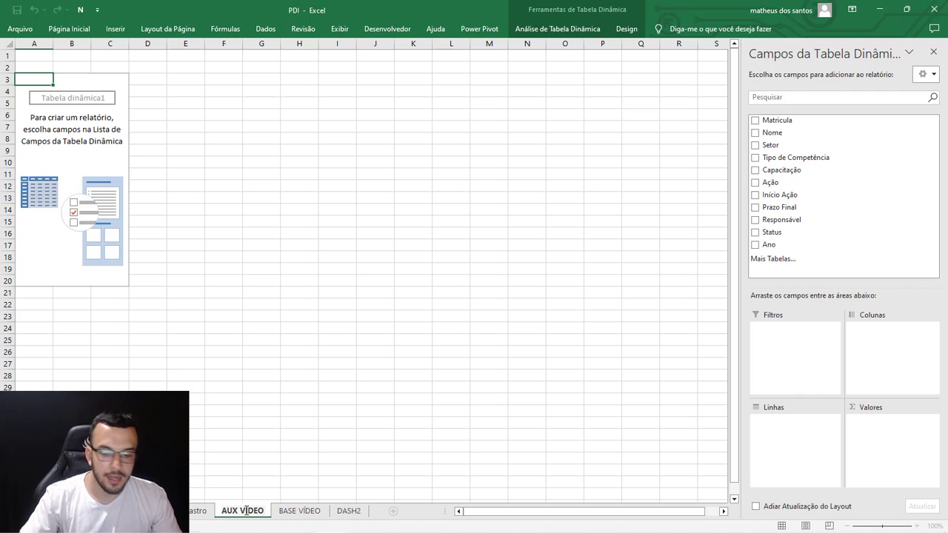
pyautogui.press('Return')
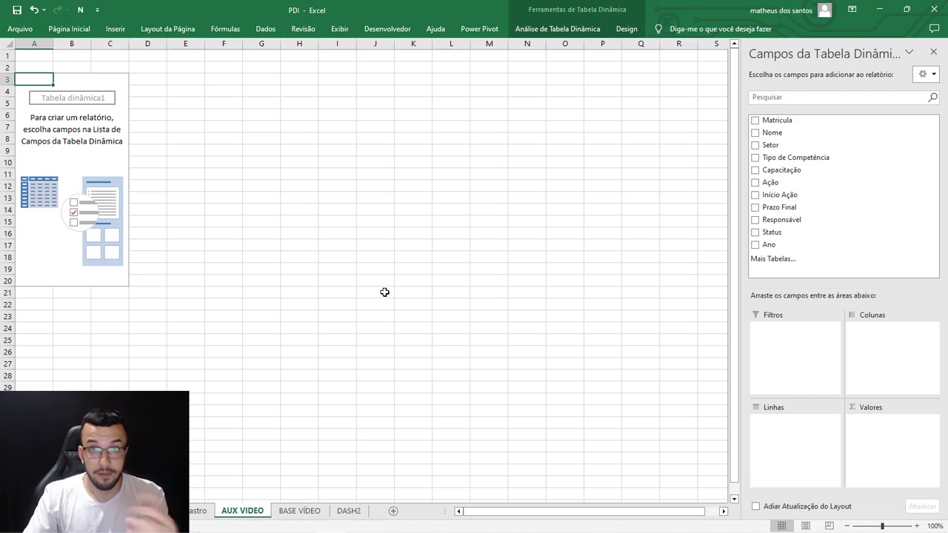
pyautogui.click(319, 517)
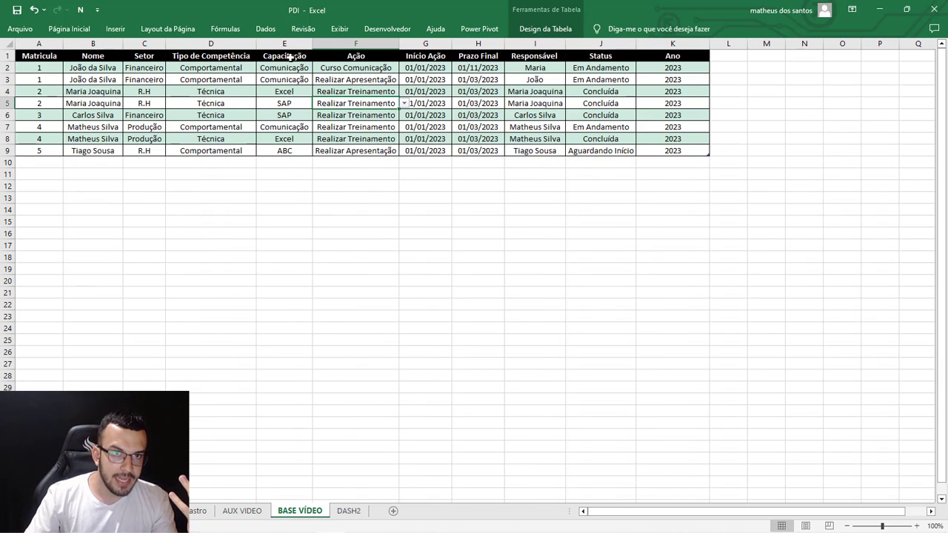
pyautogui.click(289, 43)
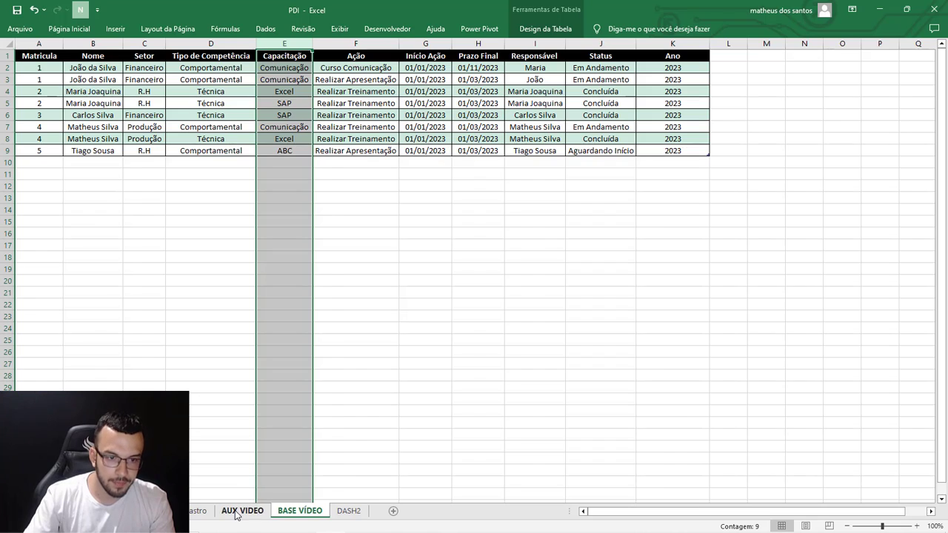
pyautogui.click(242, 512)
pyautogui.click(349, 511)
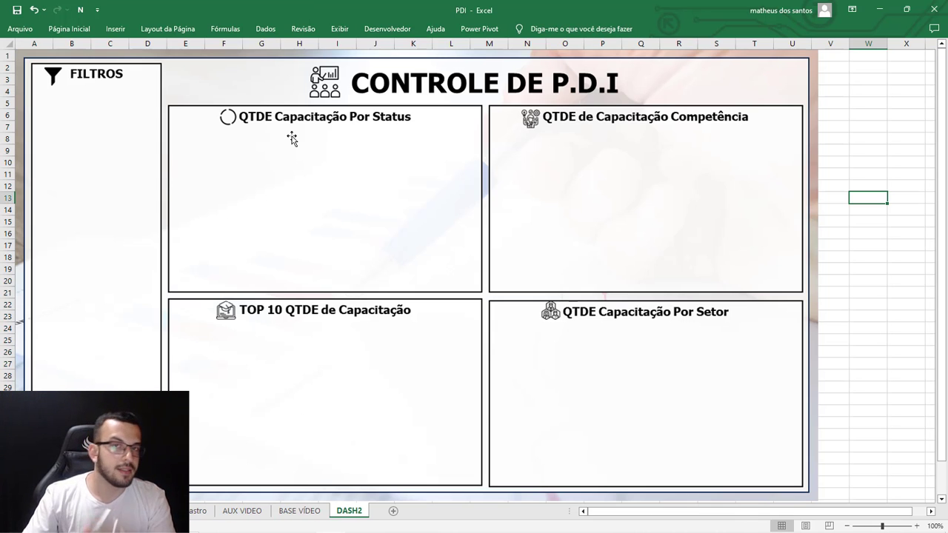
pyautogui.click(249, 510)
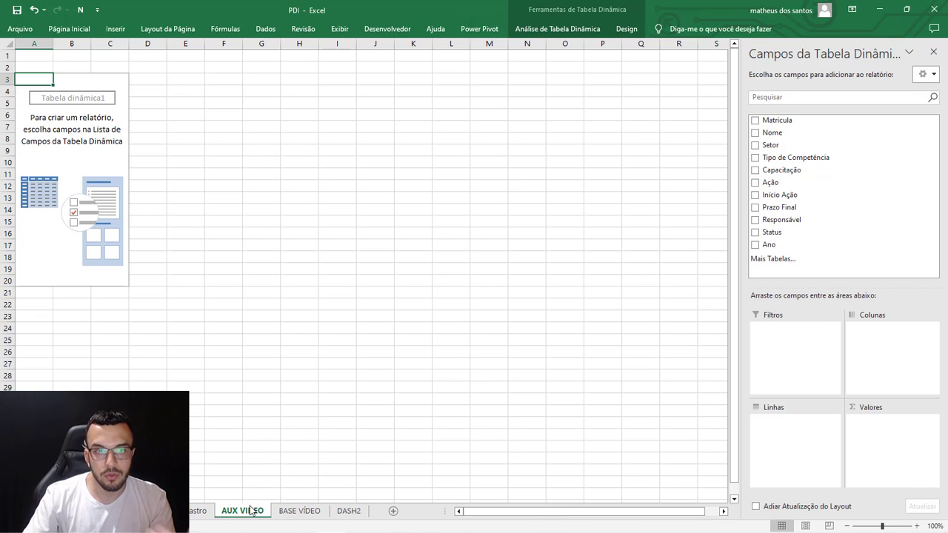
pyautogui.click(300, 510)
pyautogui.click(348, 511)
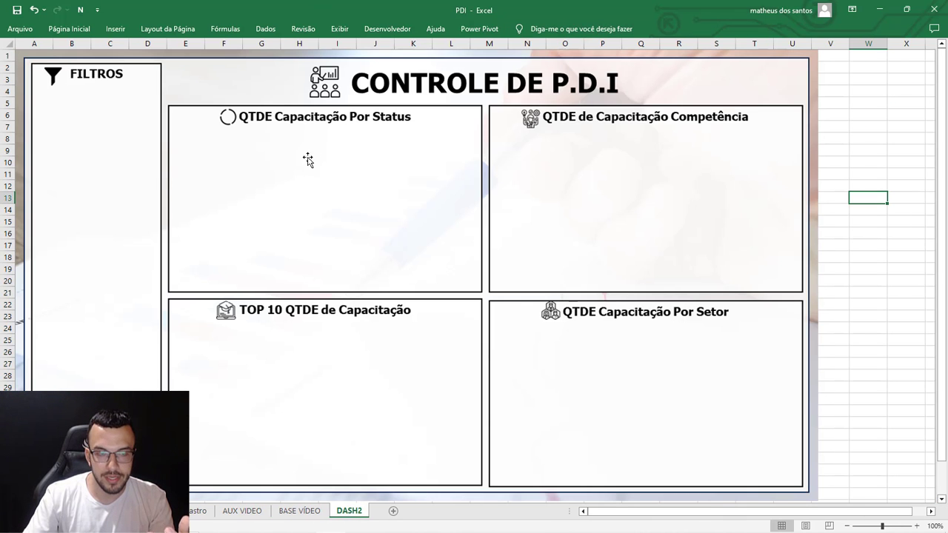
pyautogui.click(299, 510)
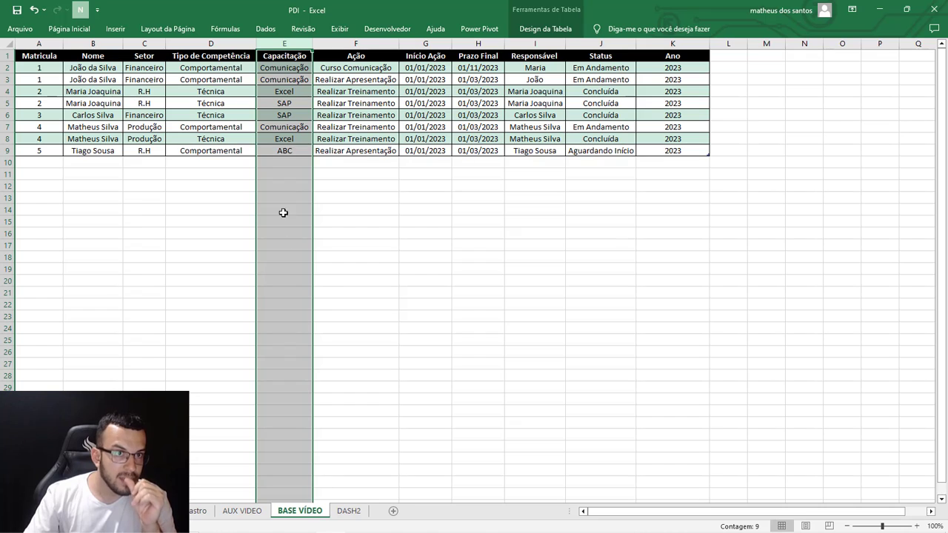
pyautogui.click(222, 41)
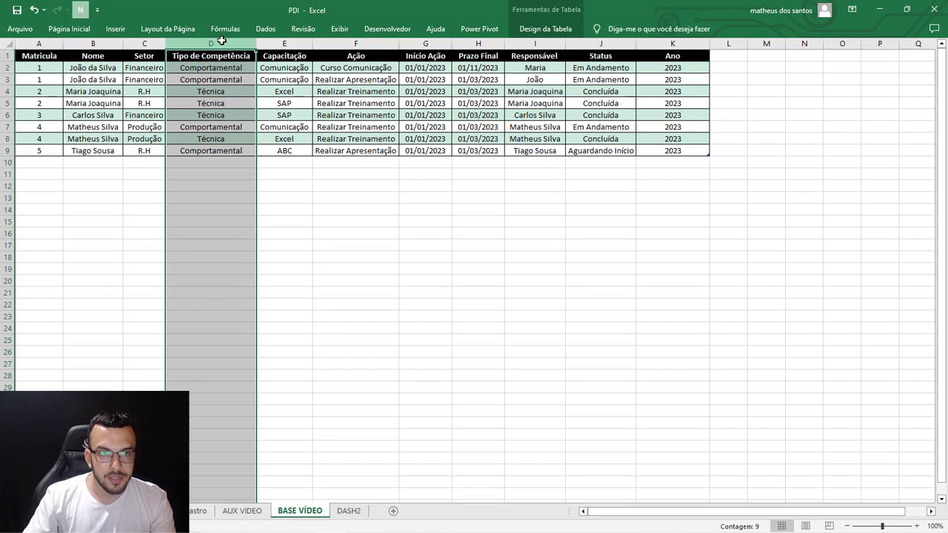
pyautogui.click(290, 43)
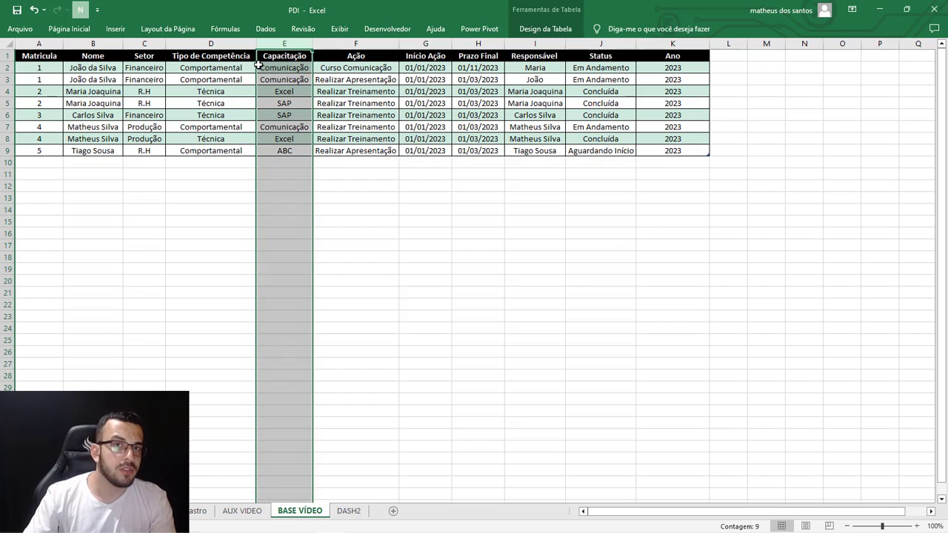
pyautogui.click(233, 69)
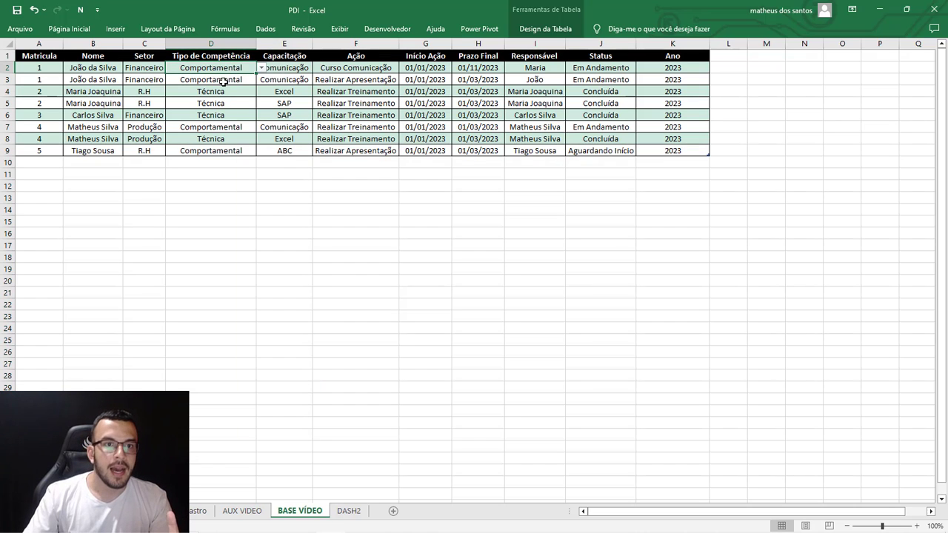
pyautogui.click(224, 81)
pyautogui.click(233, 67)
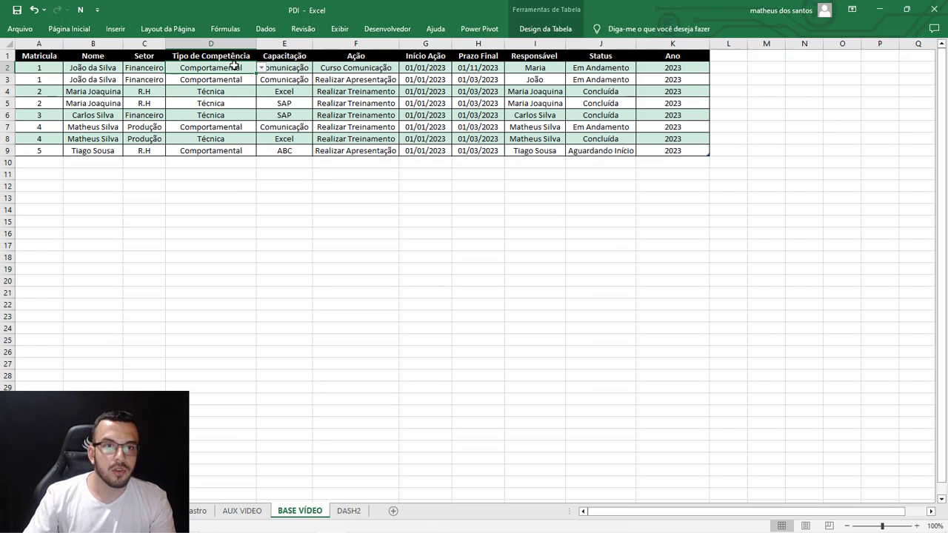
pyautogui.click(280, 70)
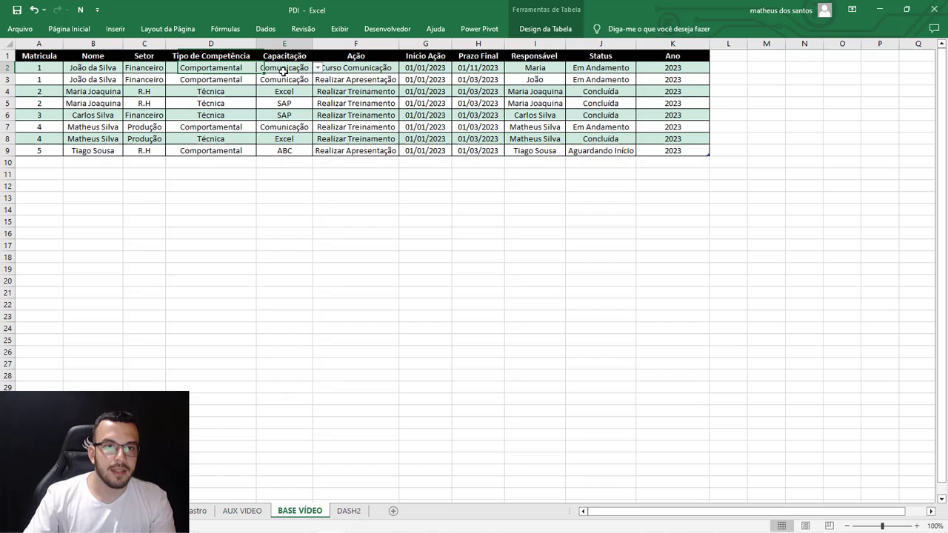
pyautogui.click(211, 68)
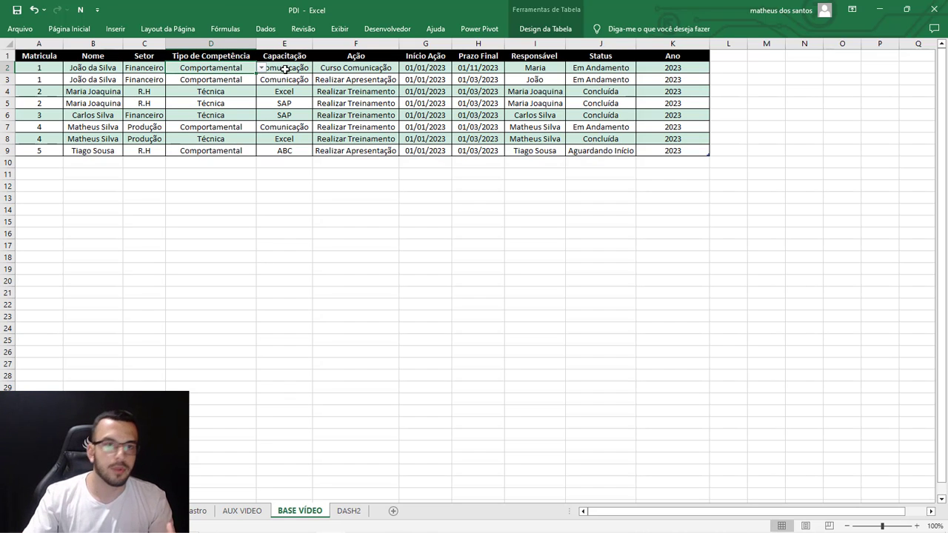
pyautogui.click(284, 68)
pyautogui.moveTo(288, 66); pyautogui.dragTo(295, 79)
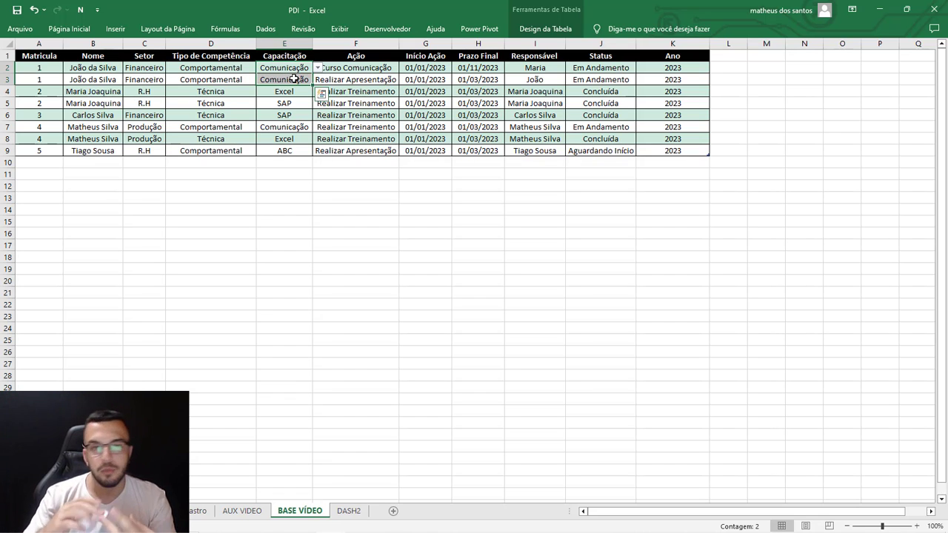
pyautogui.click(358, 69)
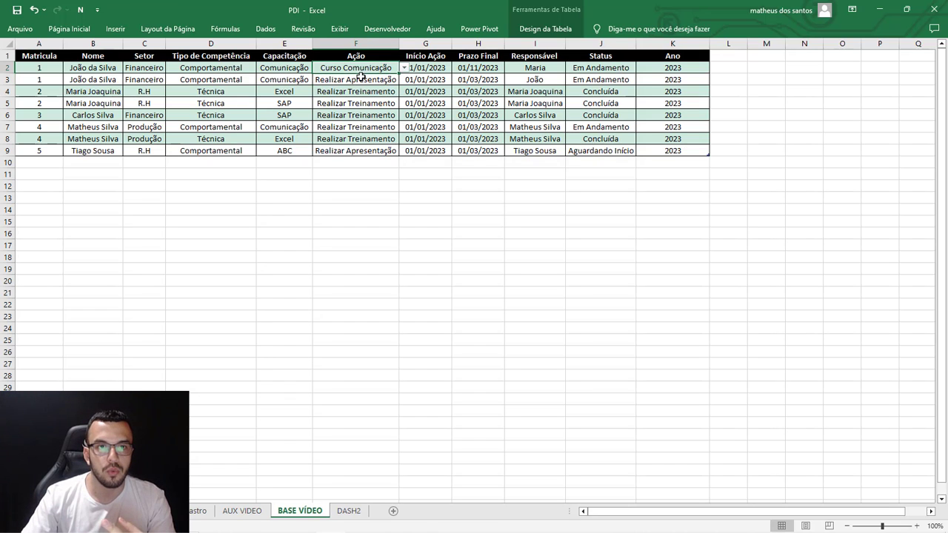
pyautogui.click(358, 80)
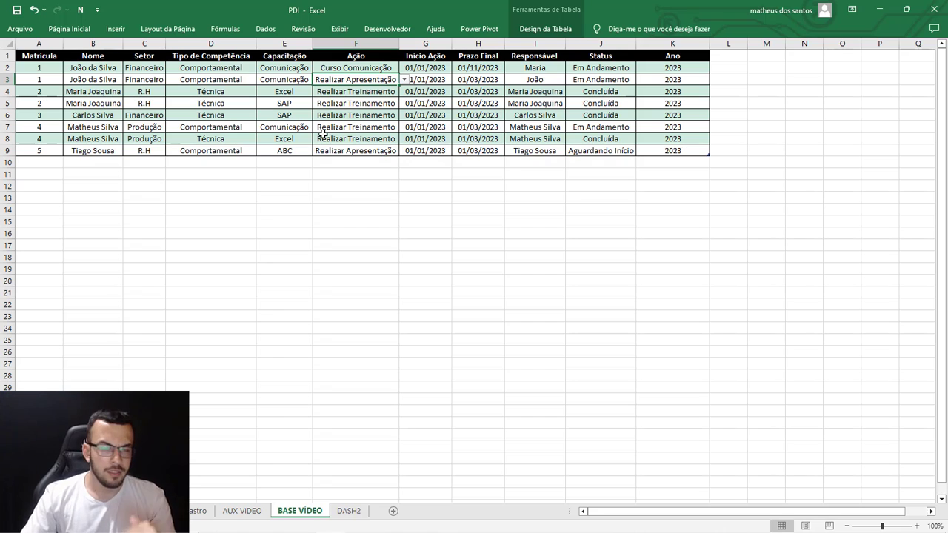
pyautogui.click(348, 511)
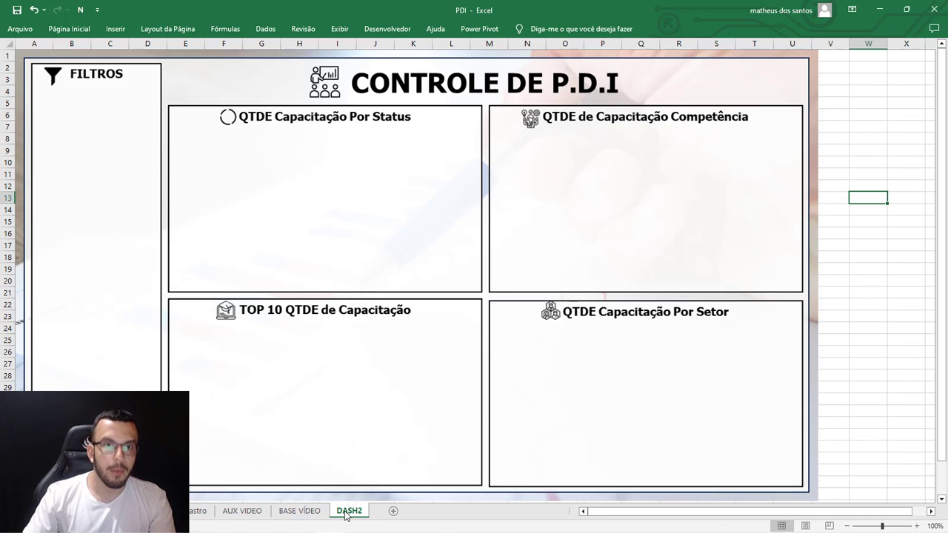
pyautogui.click(308, 513)
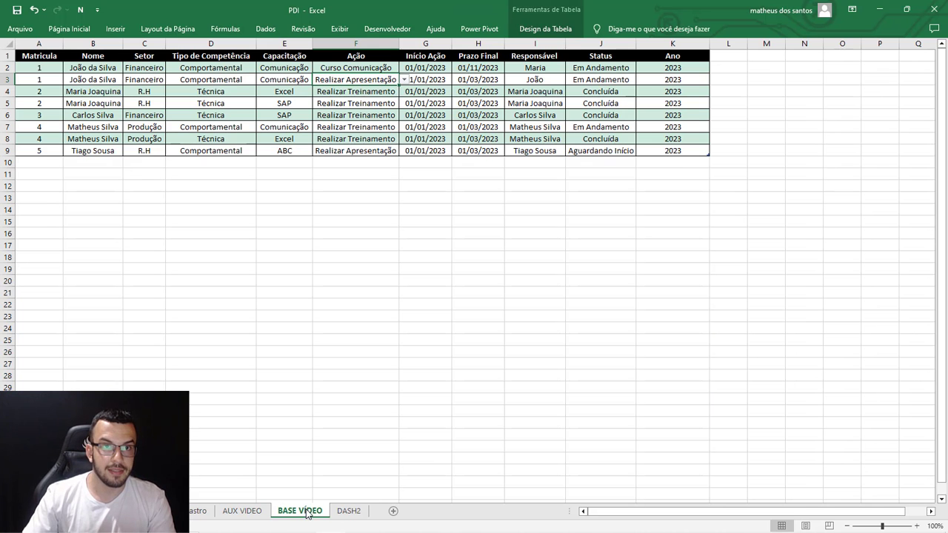
pyautogui.click(355, 43)
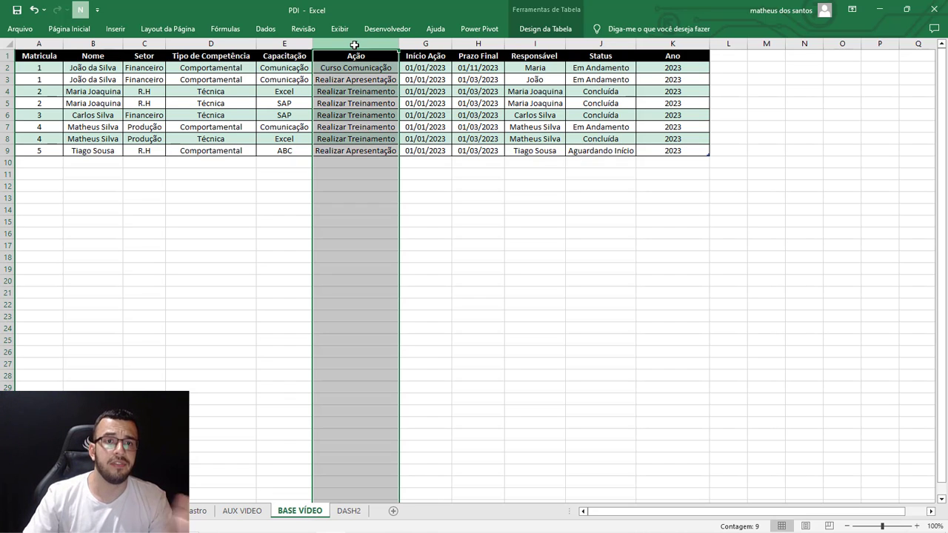
pyautogui.click(281, 43)
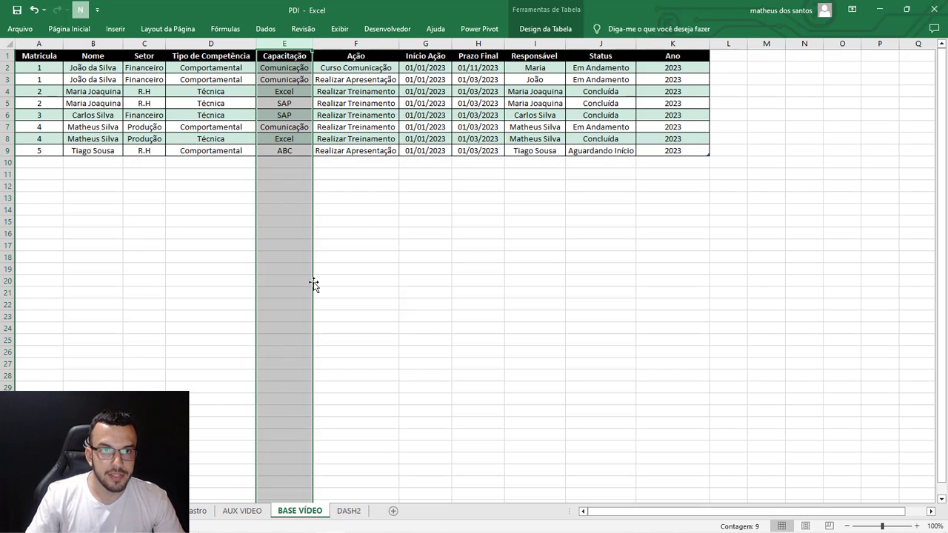
pyautogui.click(347, 44)
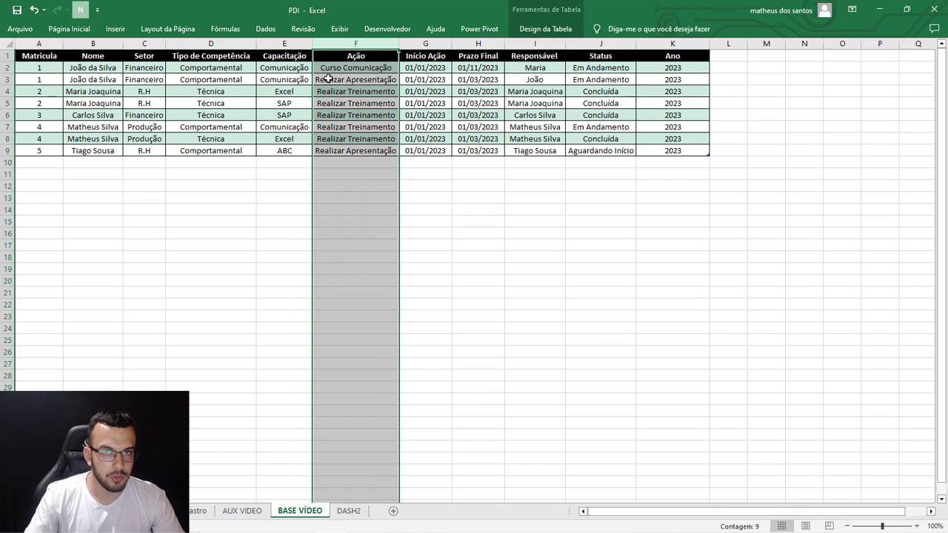
pyautogui.click(243, 511)
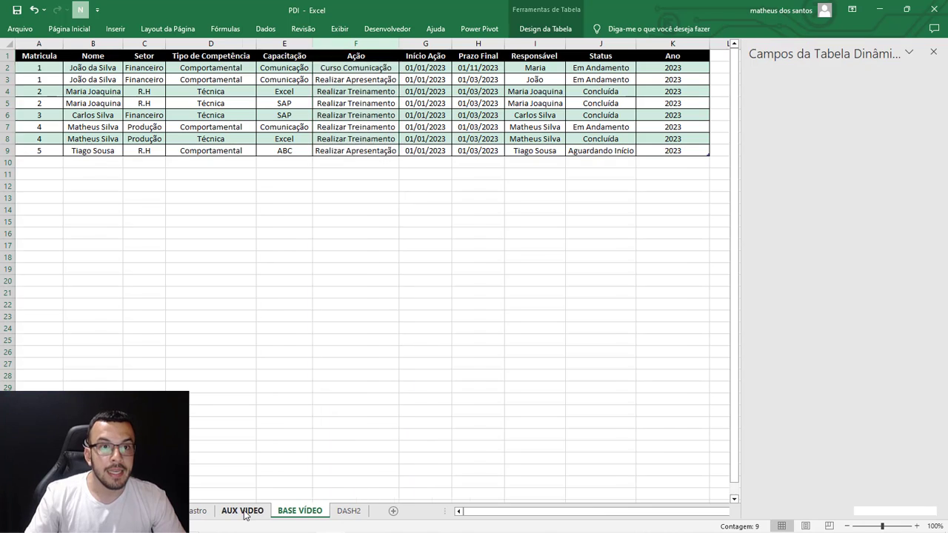
pyautogui.click(296, 511)
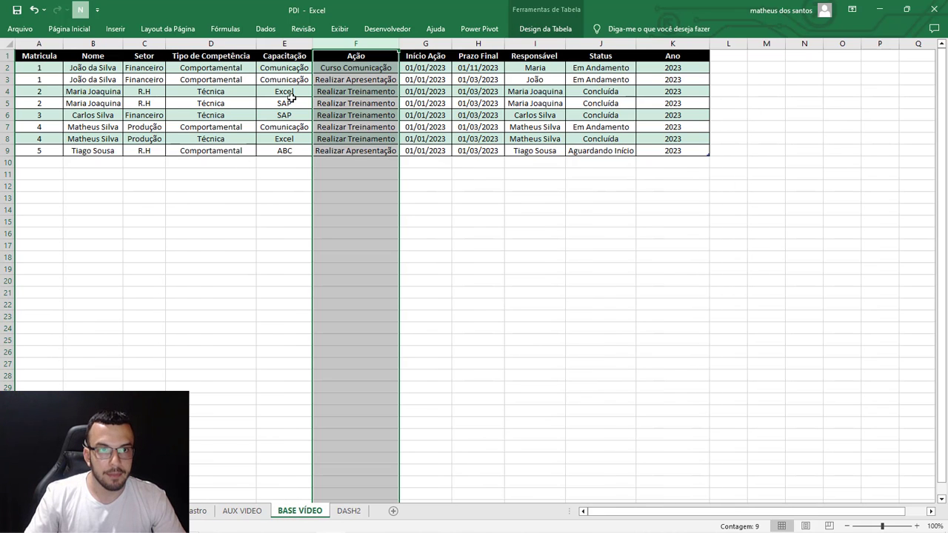
# Step: On AUX VIDEO, put Capacitação in Valores and Status in Linhas of the pivot
pyautogui.click(250, 514)
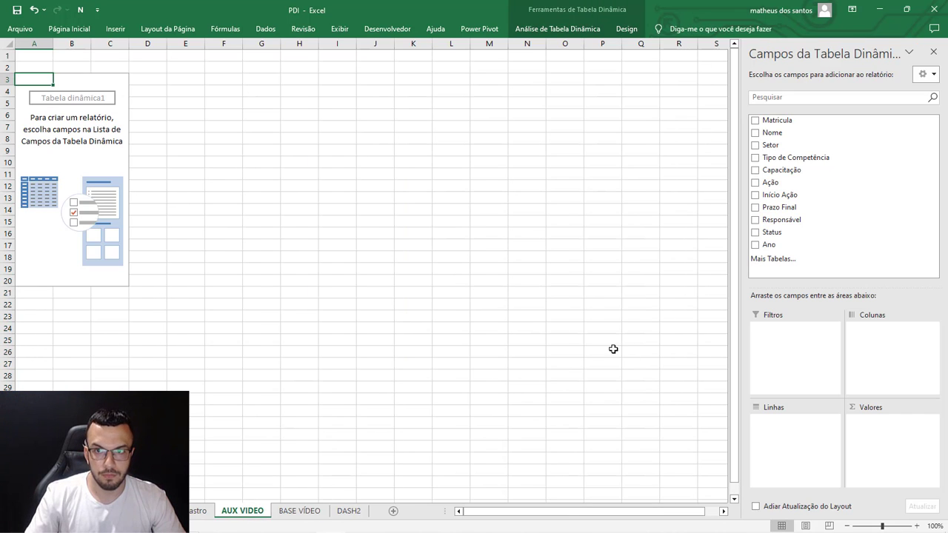
pyautogui.moveTo(782, 171); pyautogui.dragTo(897, 440)
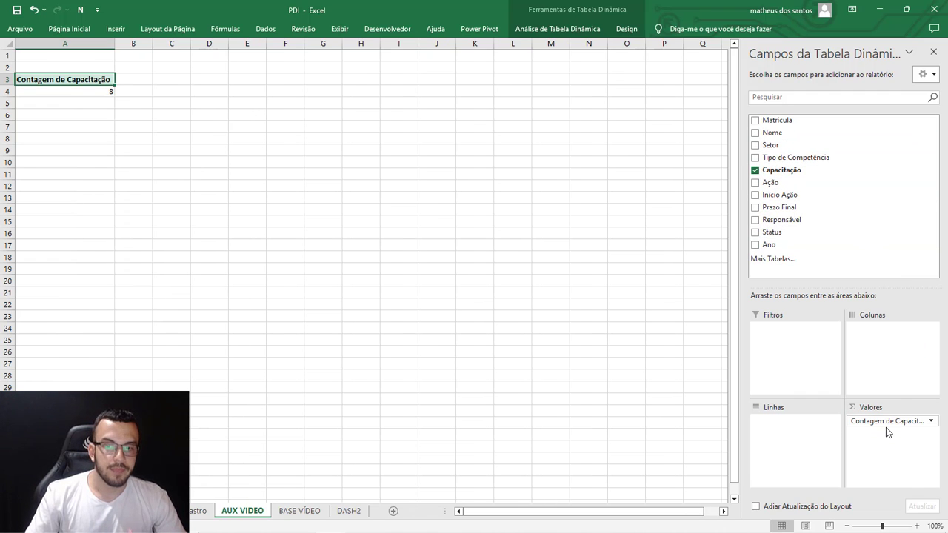
pyautogui.moveTo(886, 423); pyautogui.dragTo(543, 295)
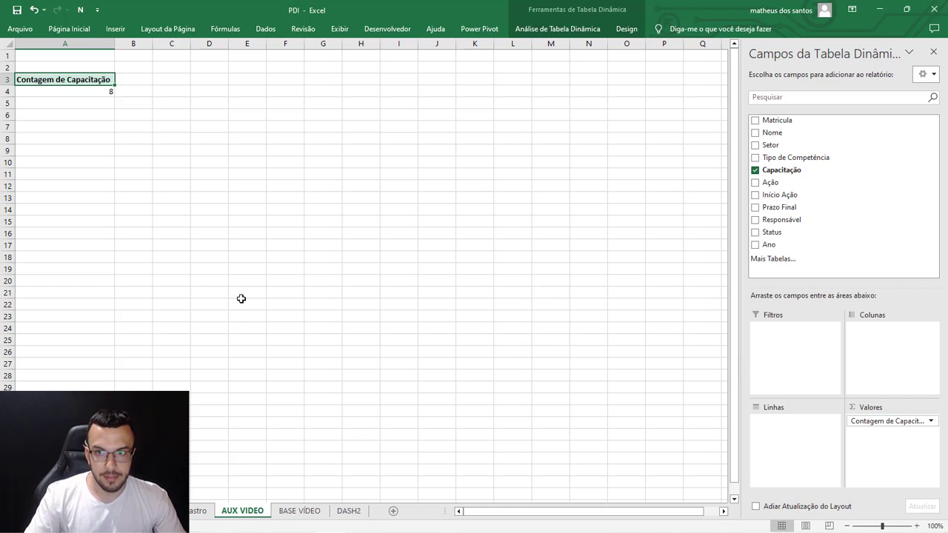
pyautogui.click(349, 511)
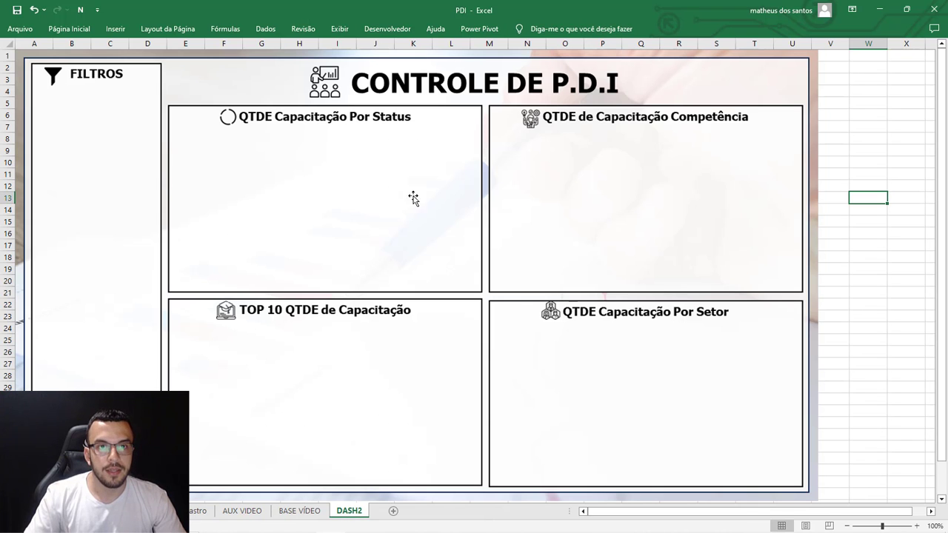
pyautogui.click(248, 512)
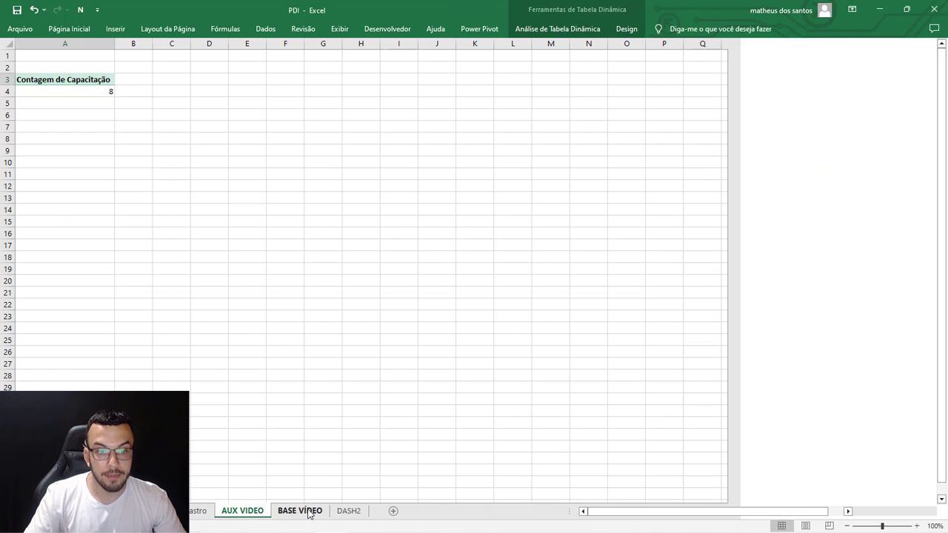
pyautogui.click(307, 512)
pyautogui.click(615, 46)
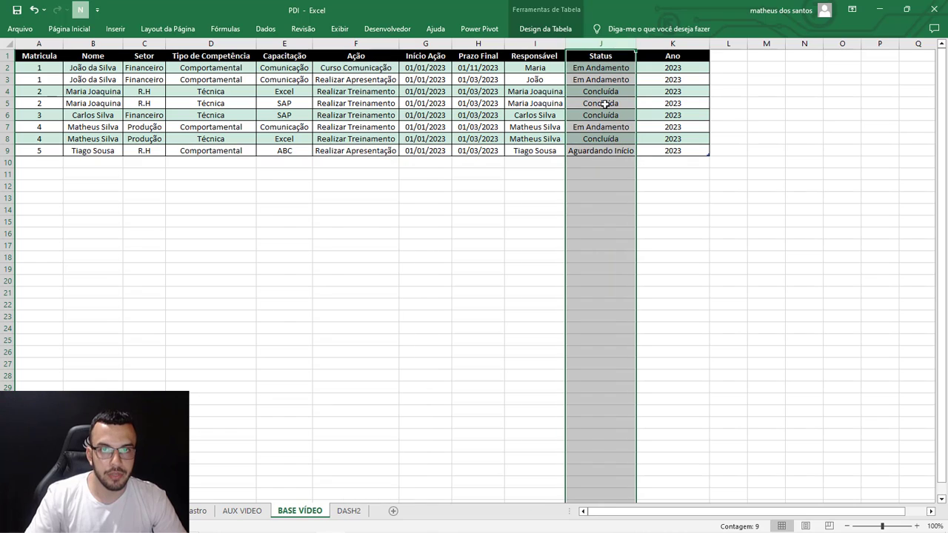
pyautogui.click(243, 511)
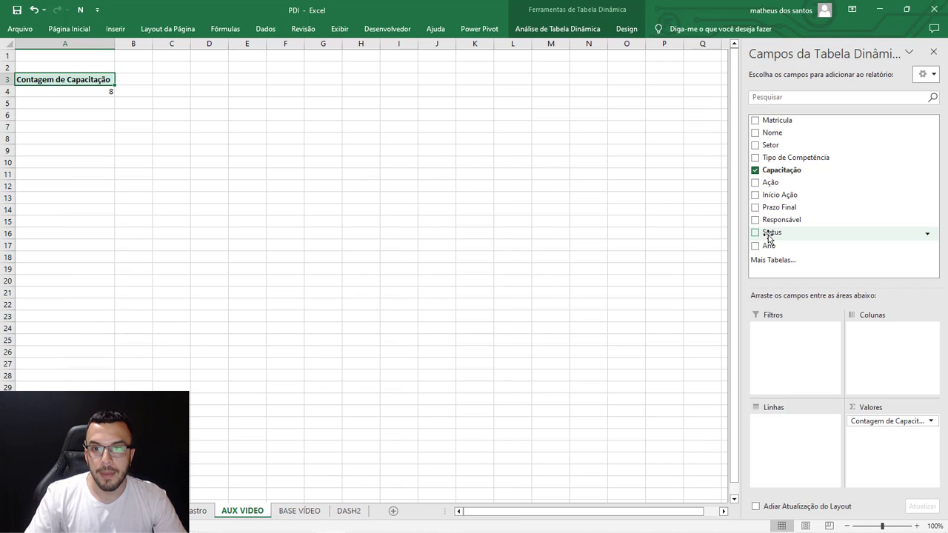
pyautogui.moveTo(771, 233); pyautogui.dragTo(773, 448)
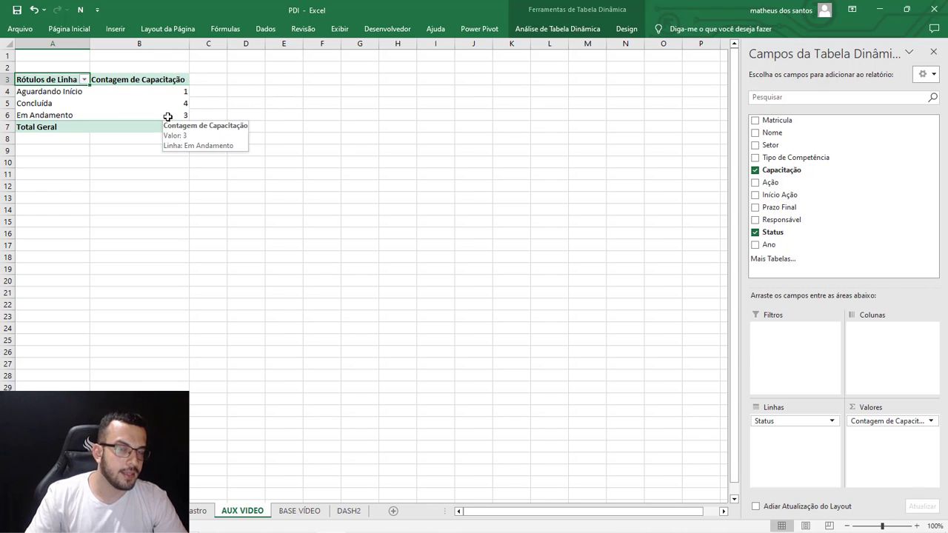
# Step: Insert a clustered bar pivot chart from the Status pivot table
pyautogui.click(292, 115)
pyautogui.click(177, 103)
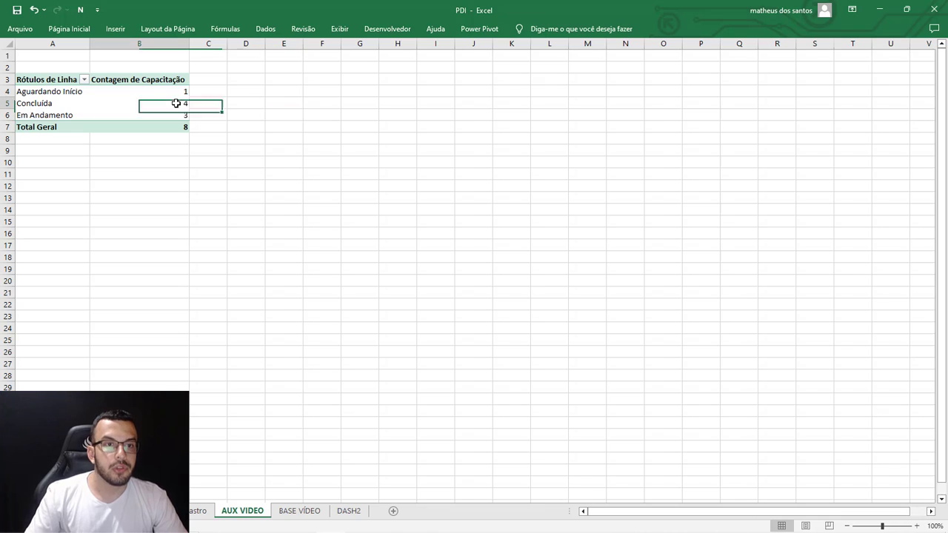
pyautogui.click(531, 29)
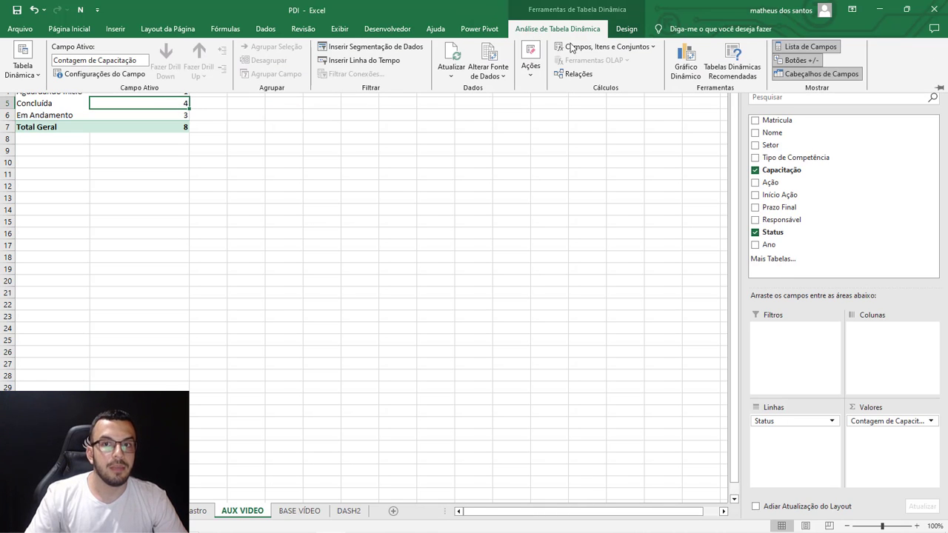
pyautogui.click(679, 77)
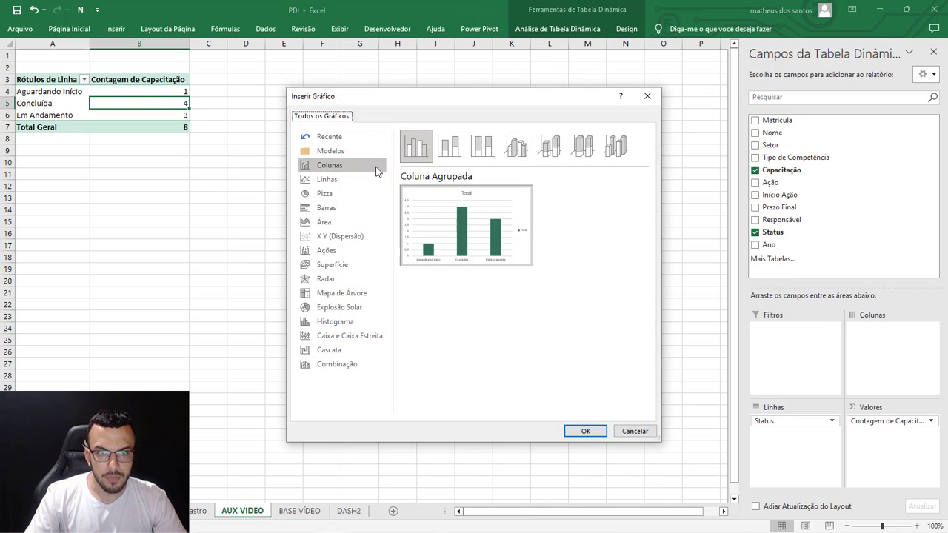
pyautogui.click(311, 208)
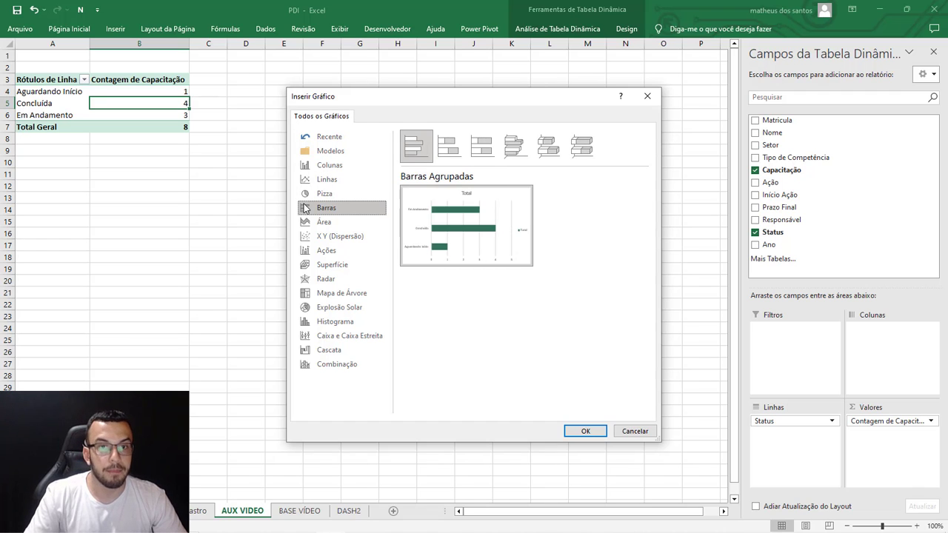
pyautogui.doubleClick(444, 224)
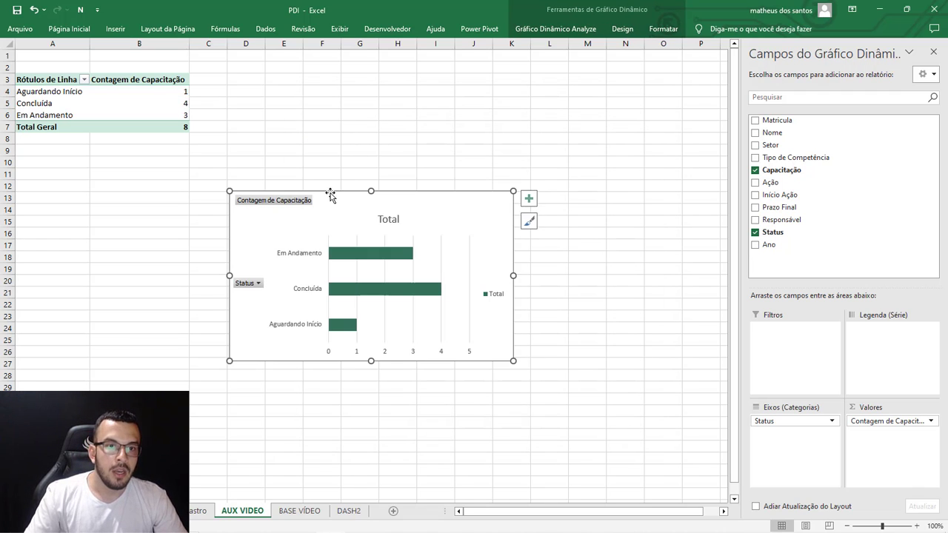
# Step: Move the bar chart under the pivot table and select the Status counts B4:B6
pyautogui.moveTo(330, 197); pyautogui.dragTo(285, 190)
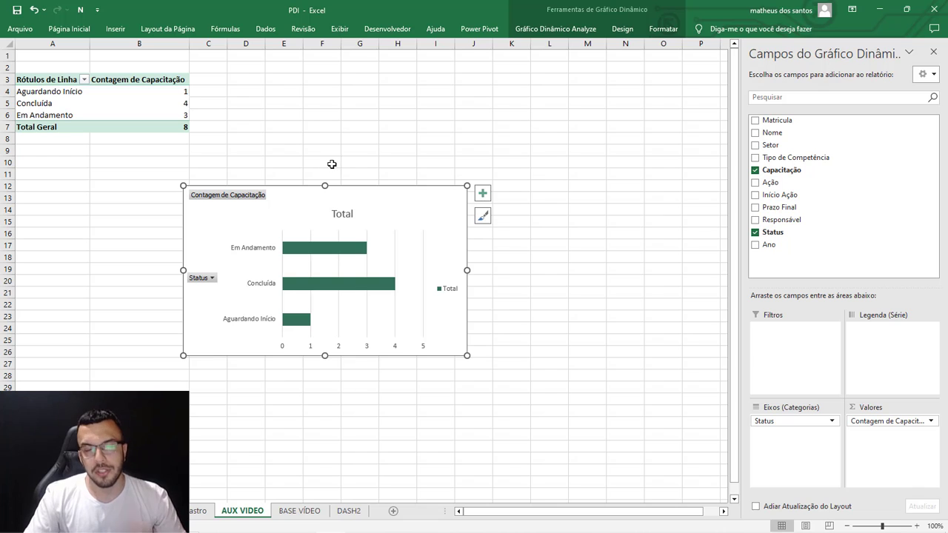
pyautogui.click(301, 106)
pyautogui.moveTo(183, 91); pyautogui.dragTo(182, 113)
# Step: Sort the Status counts from smallest to largest
pyautogui.click(69, 29)
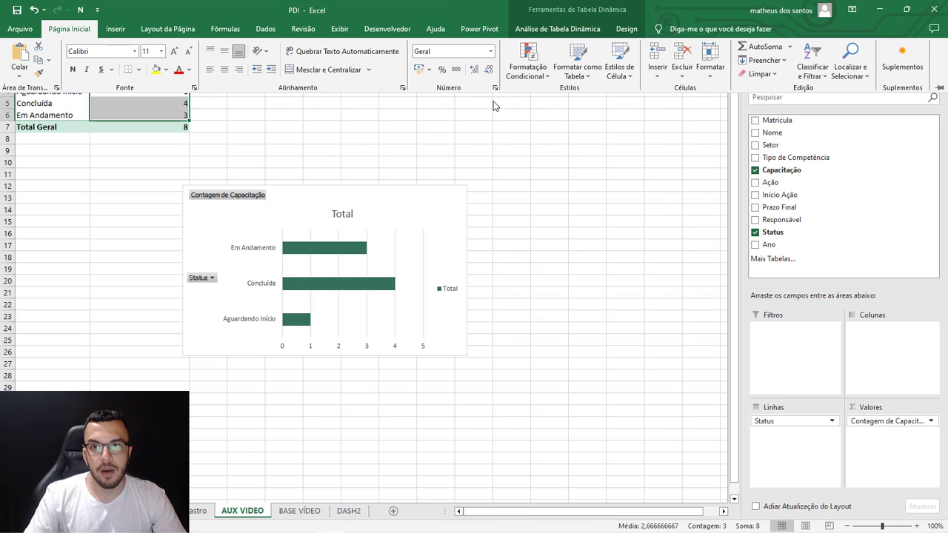
pyautogui.click(824, 82)
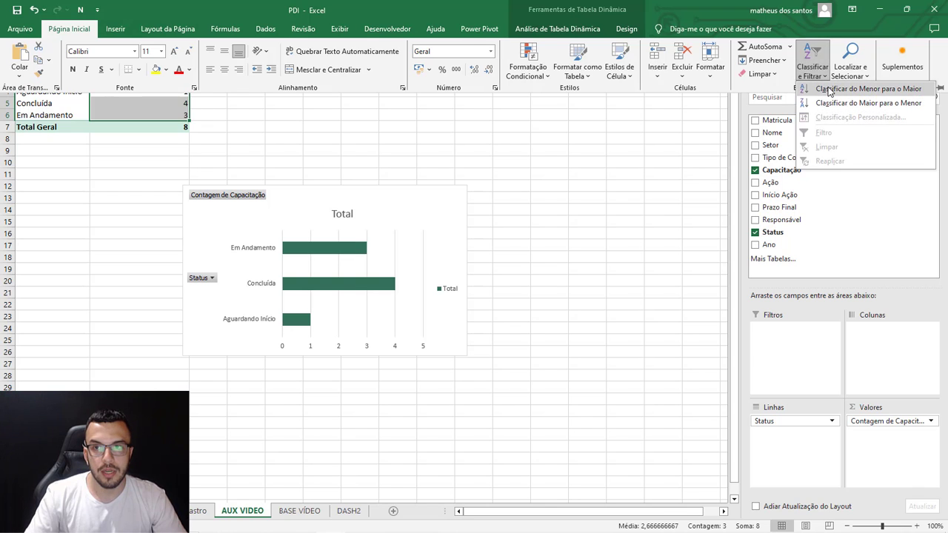
pyautogui.click(827, 91)
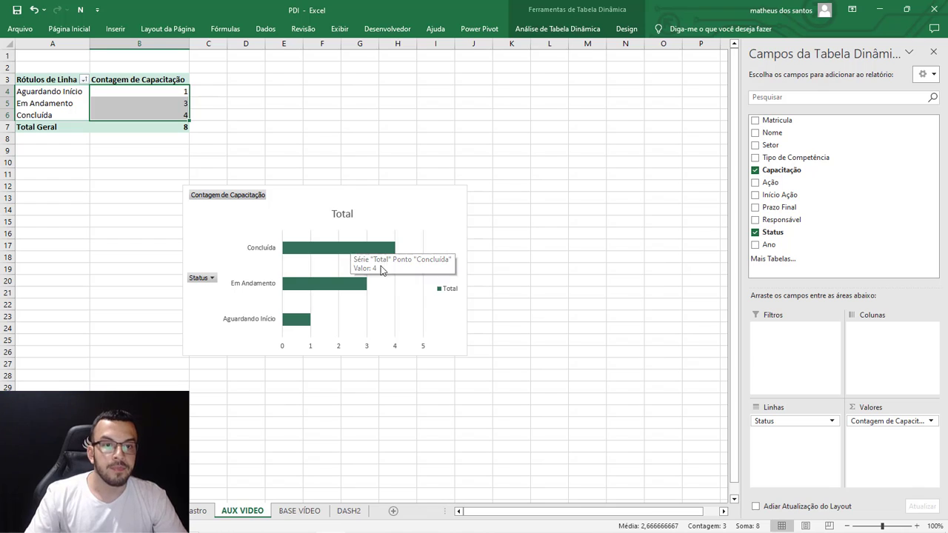
# Step: Delete the pivot chart's legend and its Total title
pyautogui.click(445, 290)
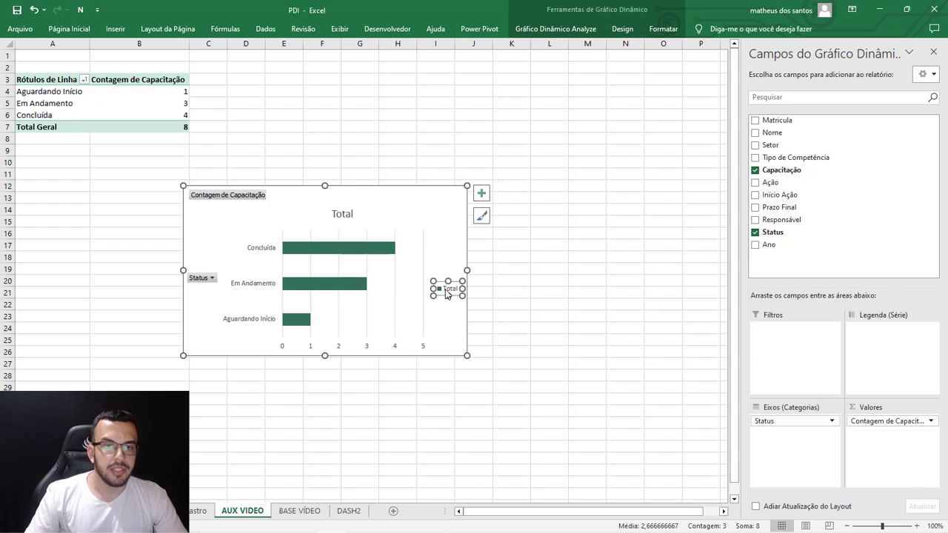
pyautogui.press('Delete')
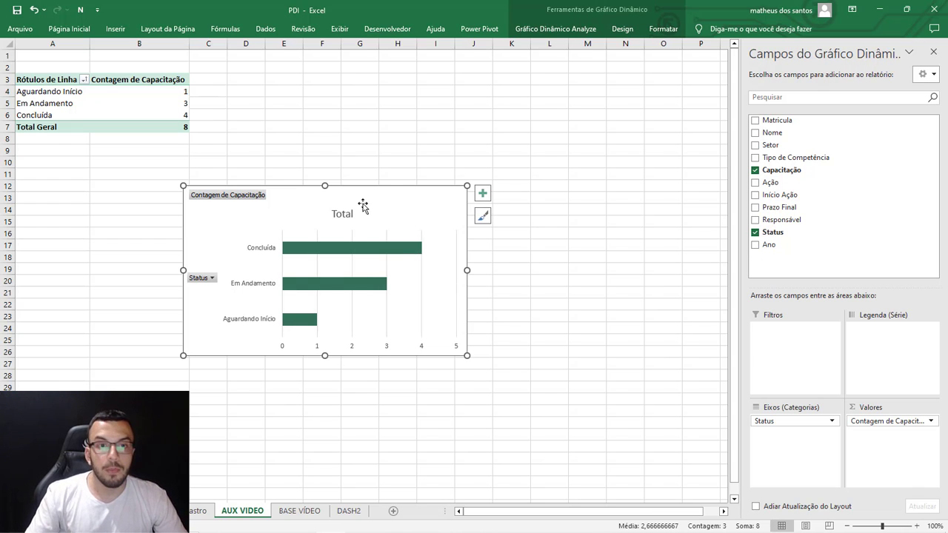
pyautogui.click(351, 213)
pyautogui.click(351, 509)
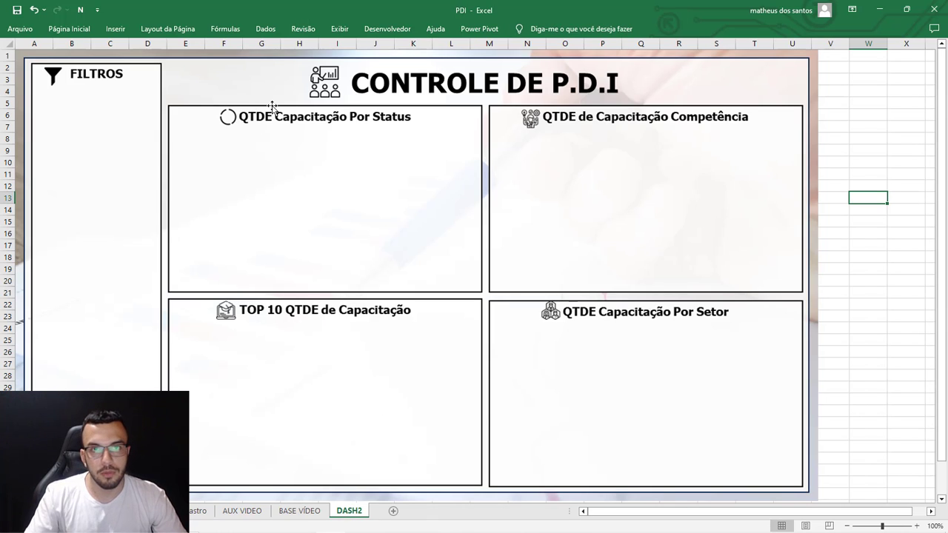
pyautogui.click(244, 510)
pyautogui.click(300, 510)
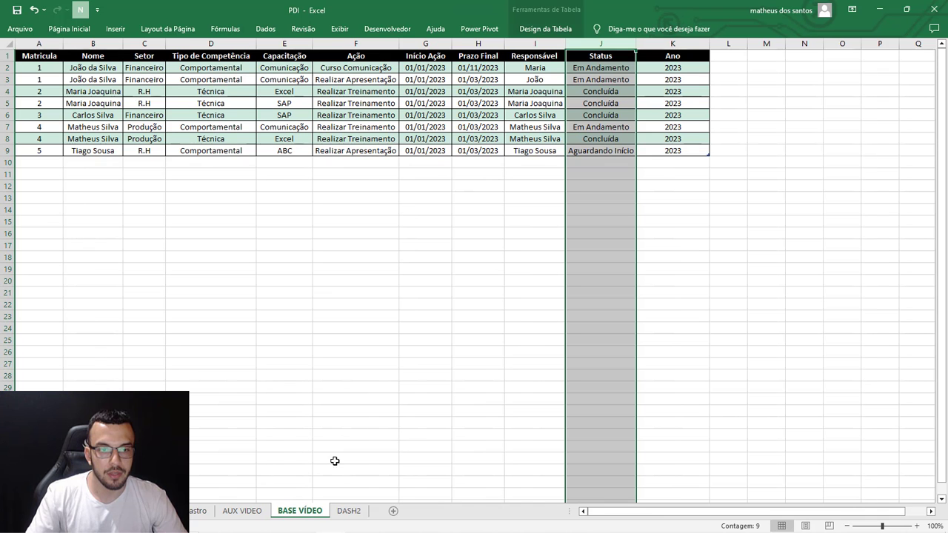
pyautogui.click(349, 512)
pyautogui.click(245, 511)
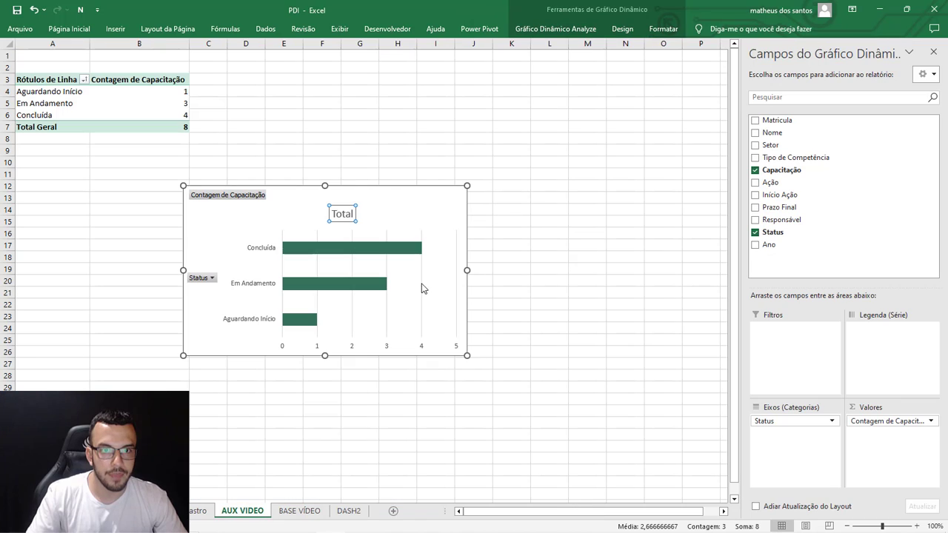
pyautogui.press('Delete')
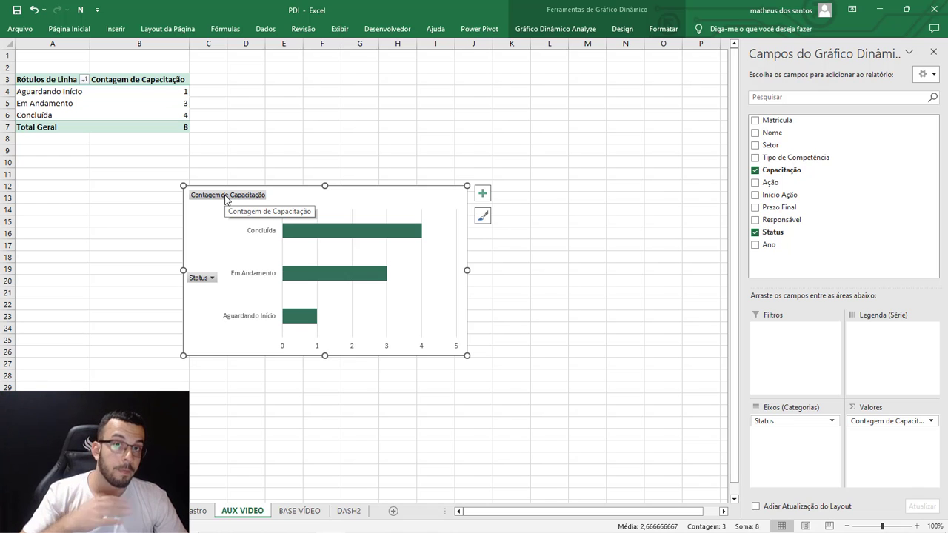
# Step: Try removing the chart's fill and border, then undo the change
pyautogui.click(311, 152)
pyautogui.click(361, 188)
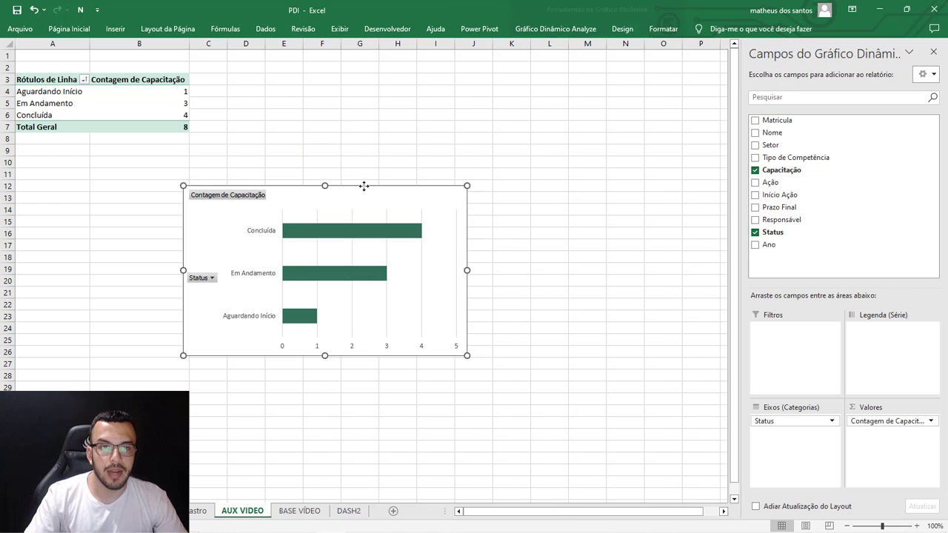
pyautogui.click(663, 29)
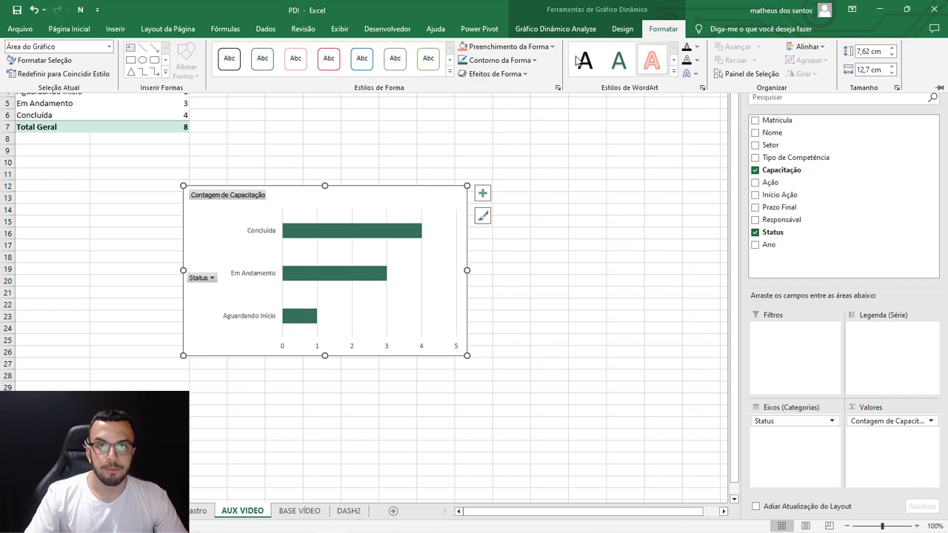
pyautogui.click(508, 46)
pyautogui.click(505, 166)
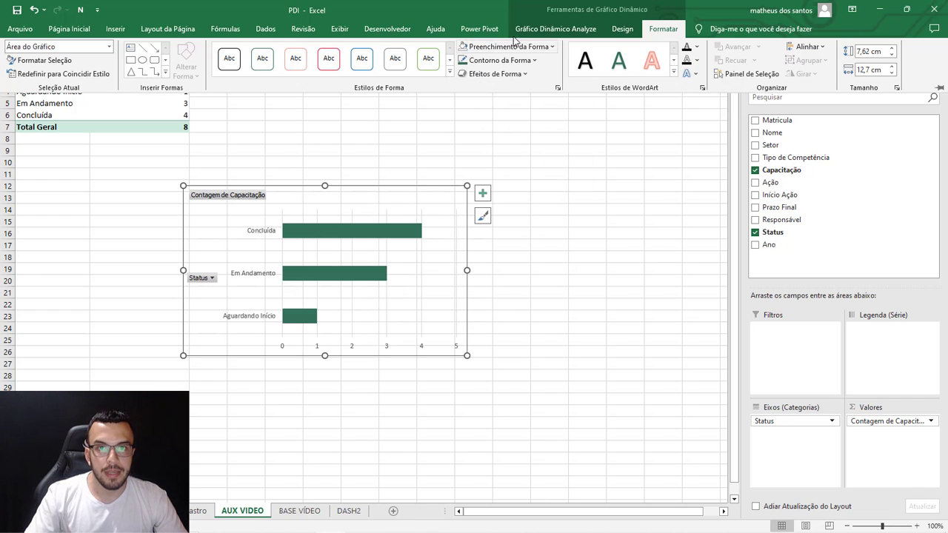
pyautogui.click(500, 60)
pyautogui.click(504, 181)
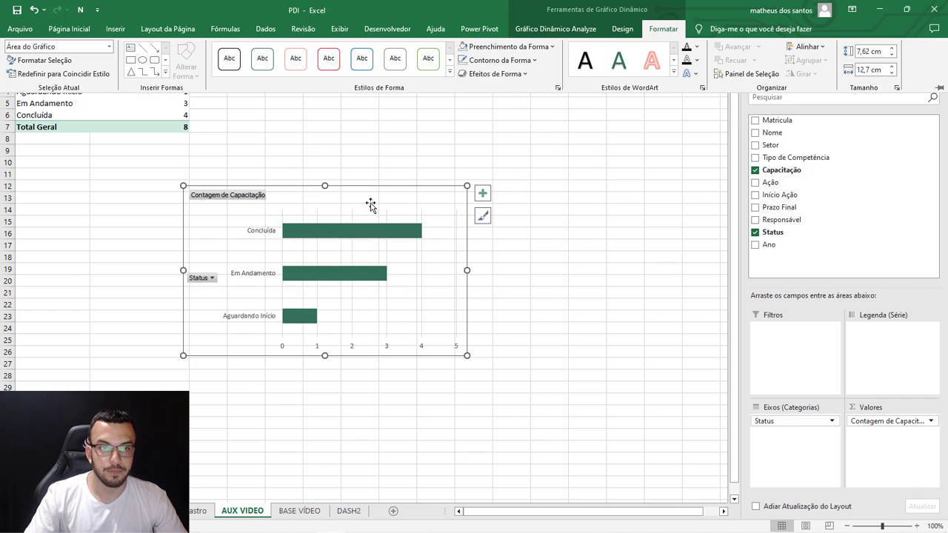
pyautogui.hotkey('ctrl', 'z')
pyautogui.hotkey('ctrl', 'z')
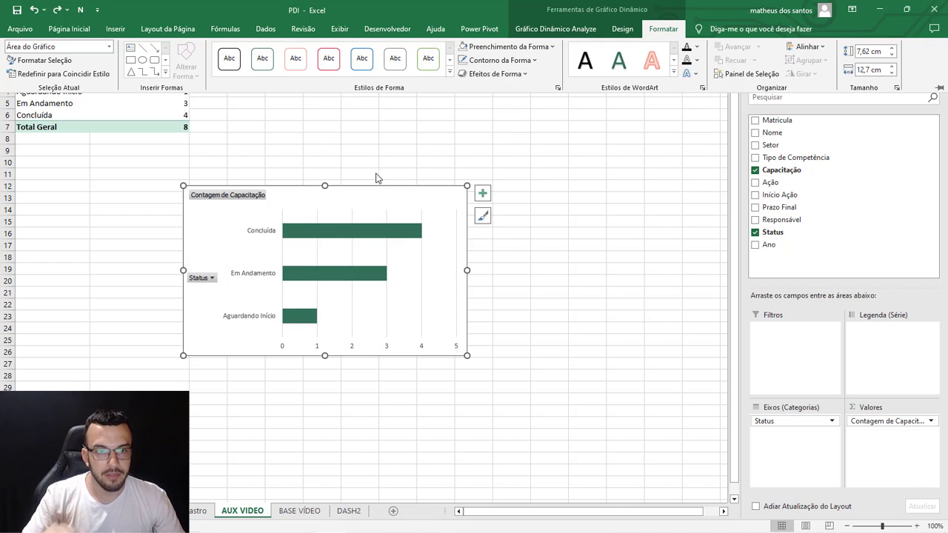
# Step: Collapse the ribbon with Ctrl+F1 and hide the pivot chart's field buttons
pyautogui.hotkey('ctrl', 'F1')
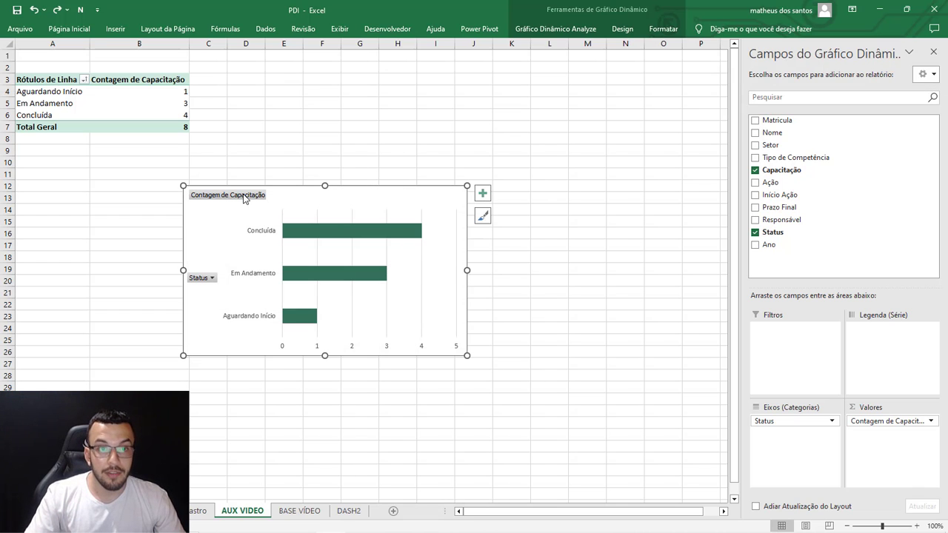
pyautogui.click(337, 123)
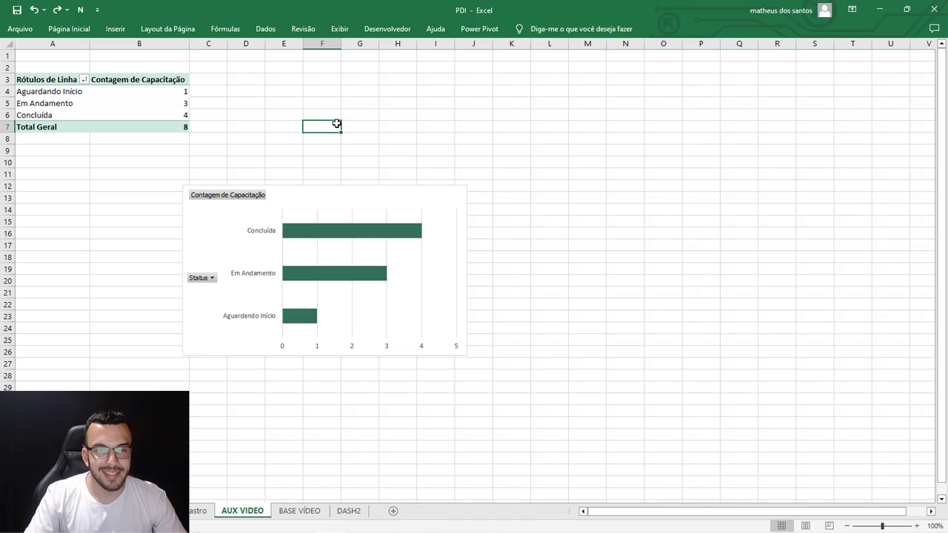
pyautogui.click(357, 187)
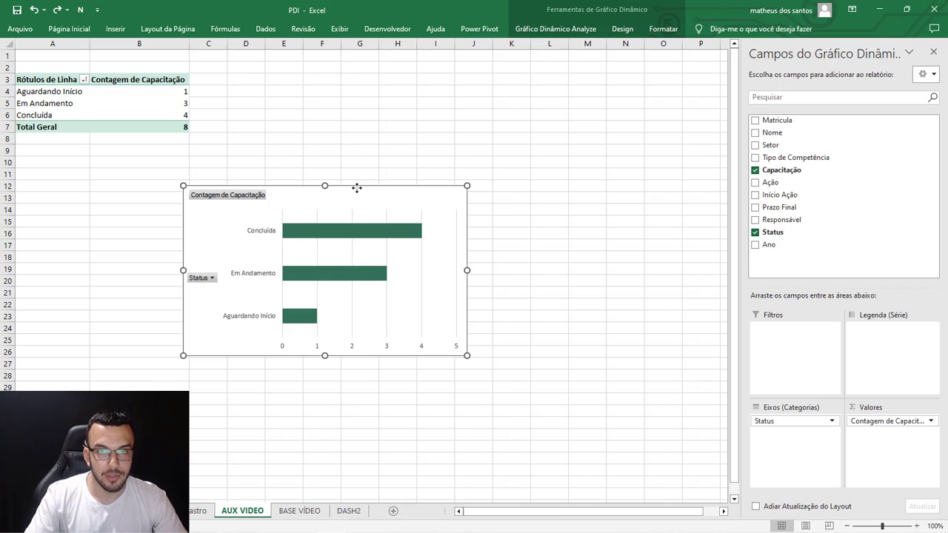
pyautogui.click(549, 34)
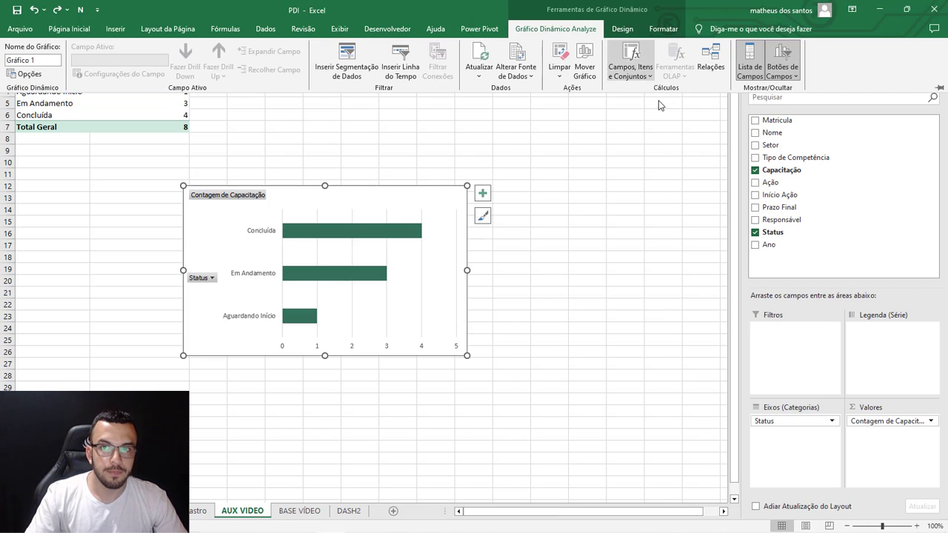
pyautogui.click(780, 55)
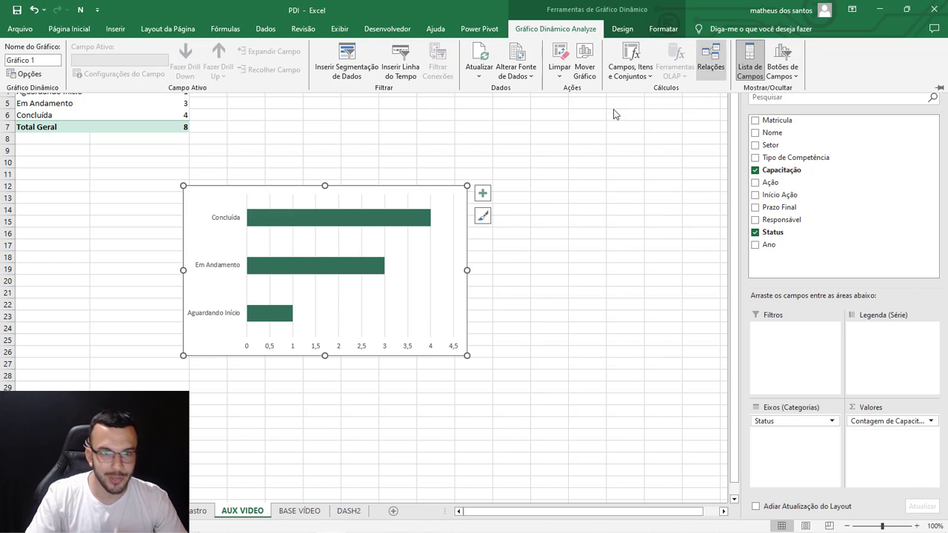
pyautogui.click(474, 165)
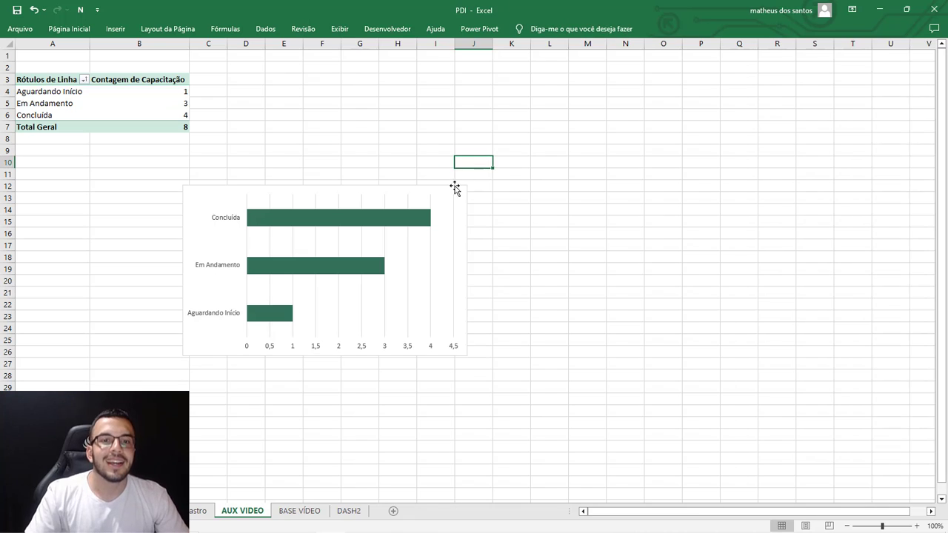
pyautogui.click(455, 187)
# Step: Set the chart to no fill and no outline, and move it up toward the pivot
pyautogui.click(664, 31)
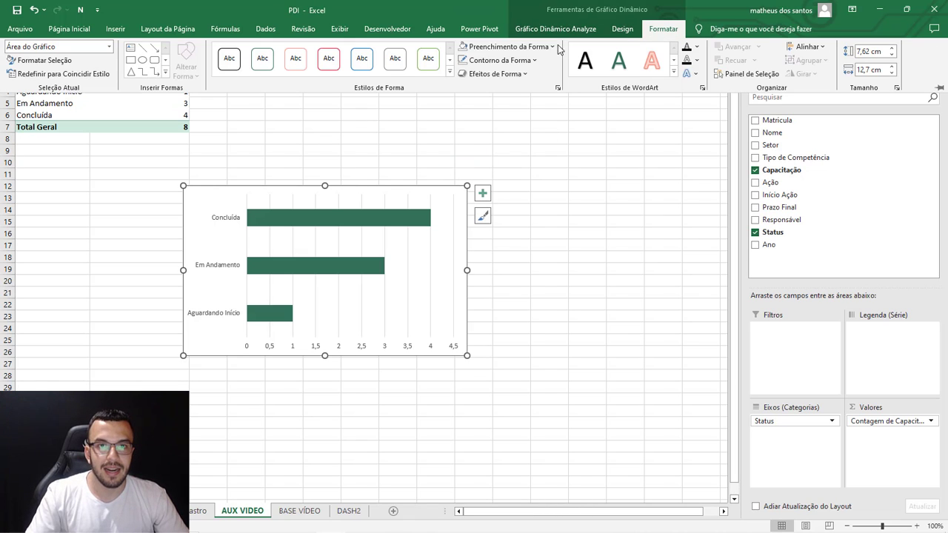
pyautogui.click(508, 45)
pyautogui.click(518, 172)
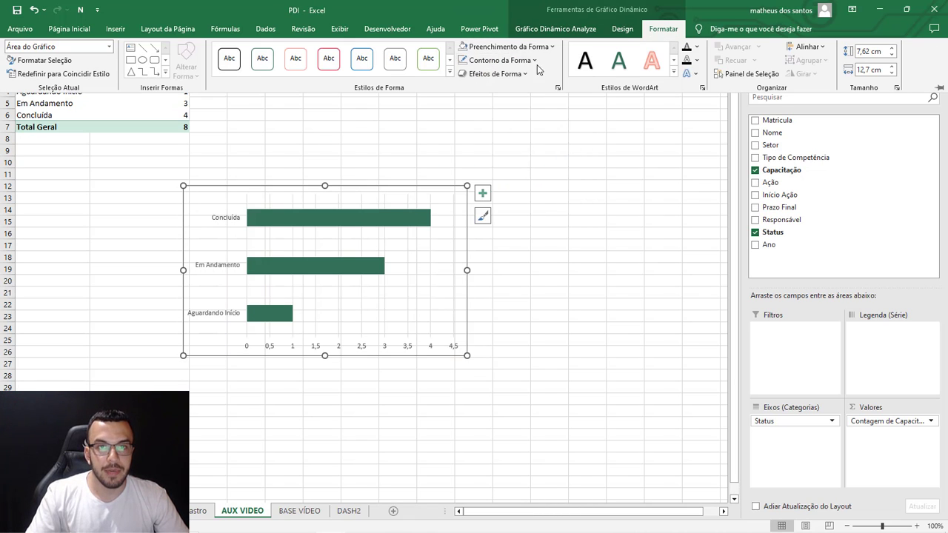
pyautogui.click(536, 60)
pyautogui.click(516, 179)
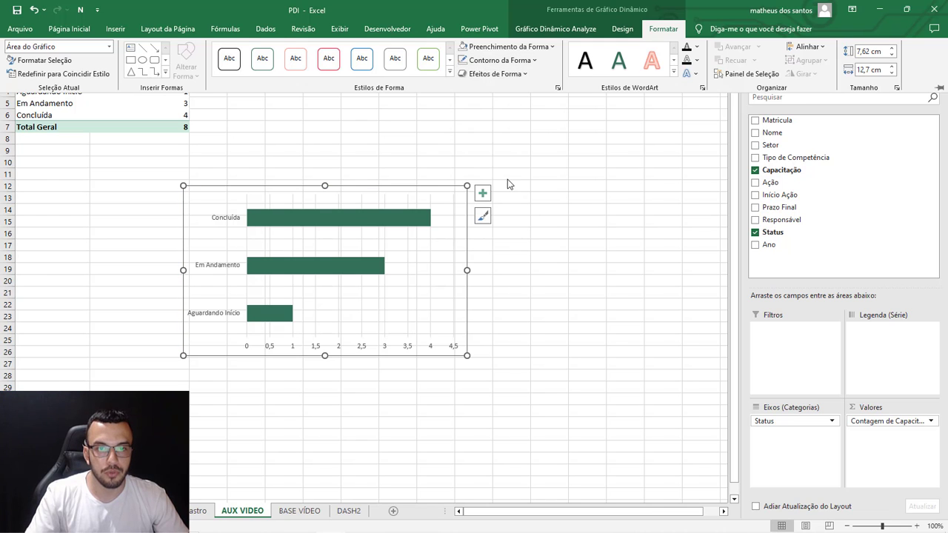
pyautogui.moveTo(424, 188); pyautogui.dragTo(410, 144)
# Step: Delete the chart's gridlines and show data labels 4, 3 and 1 on the bars
pyautogui.click(415, 217)
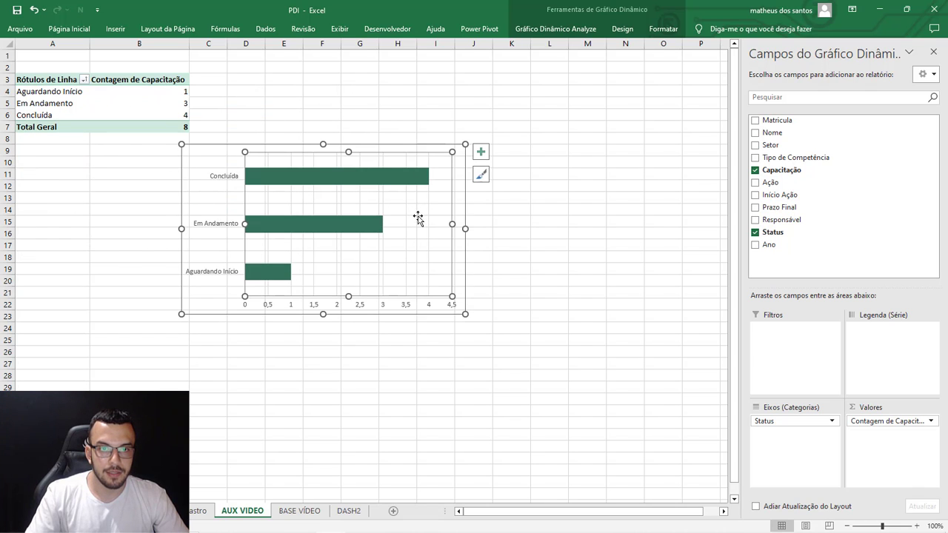
pyautogui.click(384, 264)
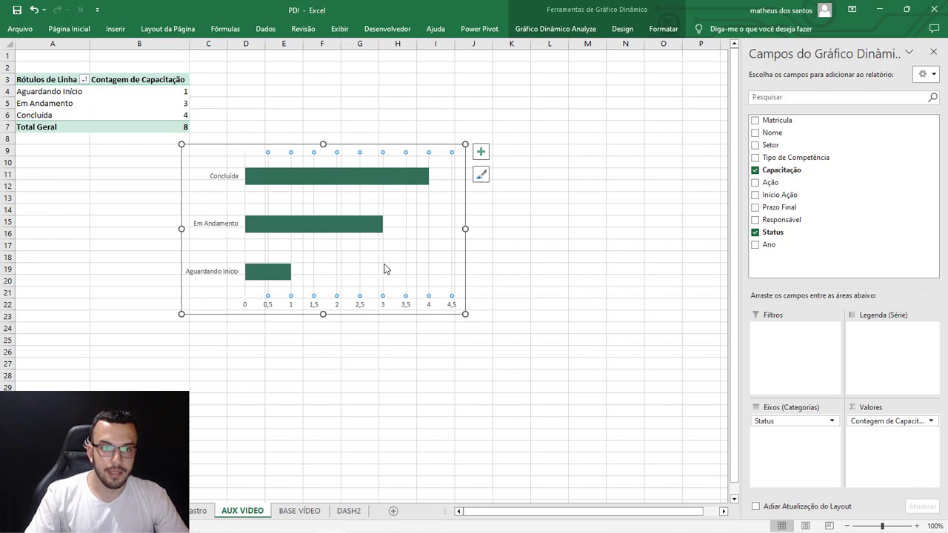
pyautogui.press('Delete')
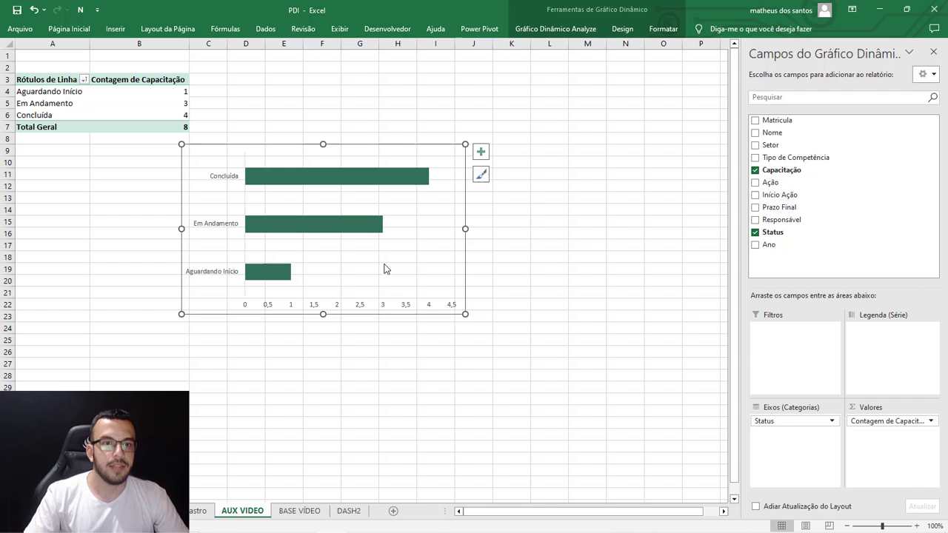
pyautogui.click(482, 152)
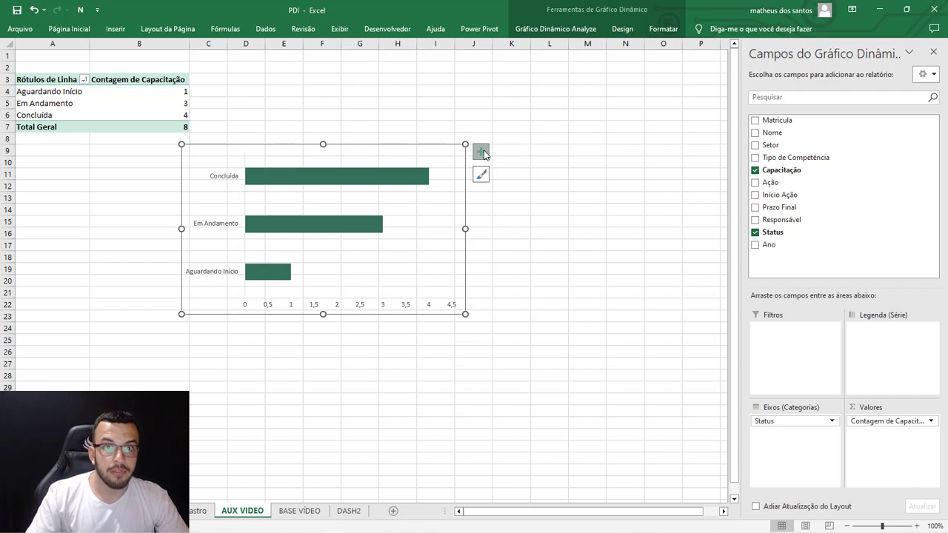
pyautogui.click(494, 112)
pyautogui.click(435, 150)
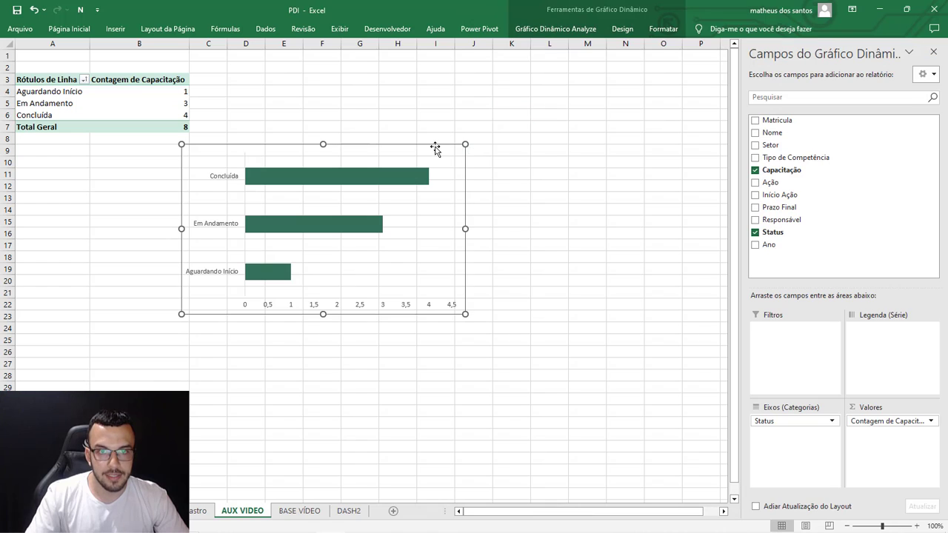
pyautogui.click(486, 152)
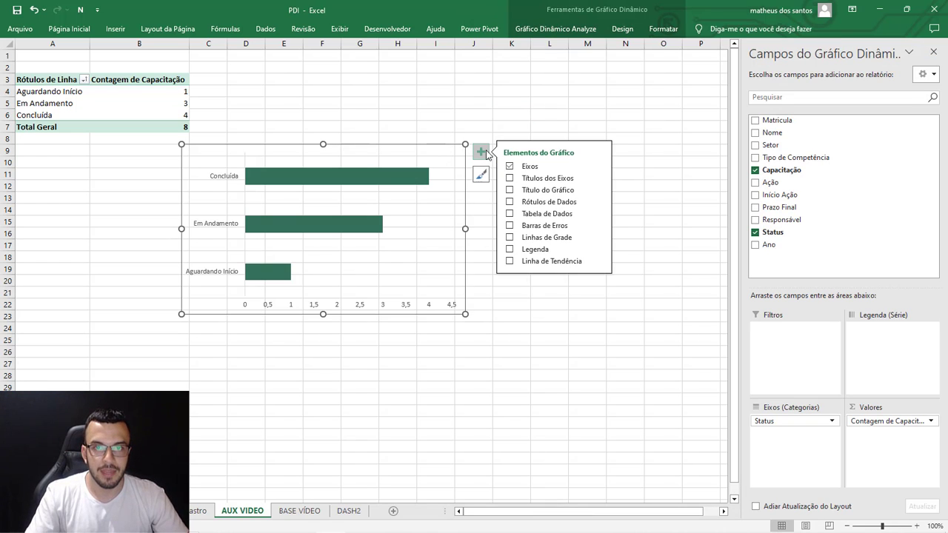
pyautogui.click(509, 202)
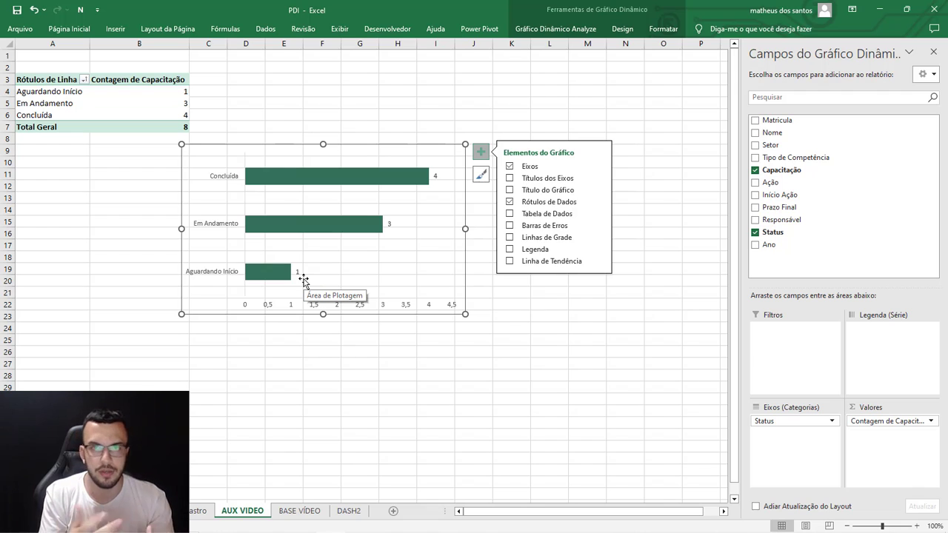
pyautogui.click(263, 306)
# Step: Set the horizontal value axis minimum to 0 in Format Axis
pyautogui.rightClick(264, 307)
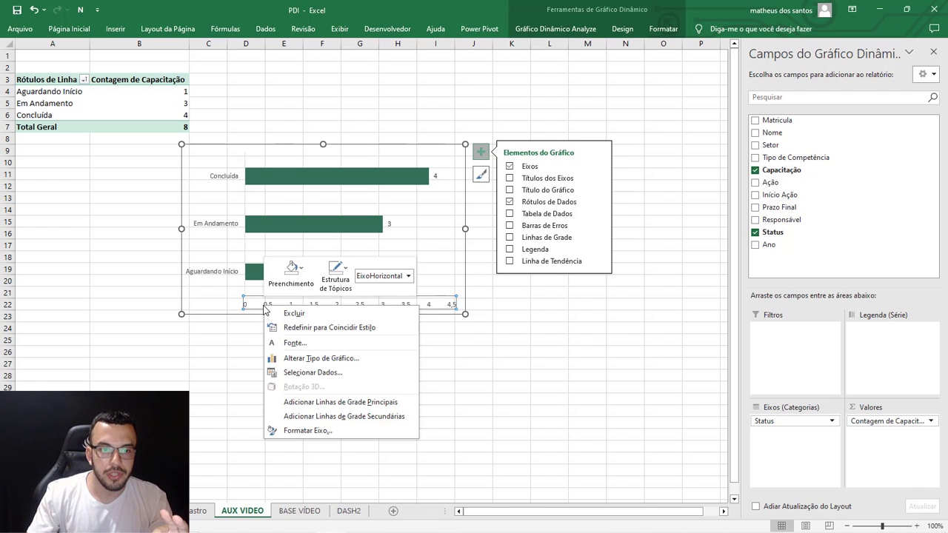
pyautogui.click(304, 435)
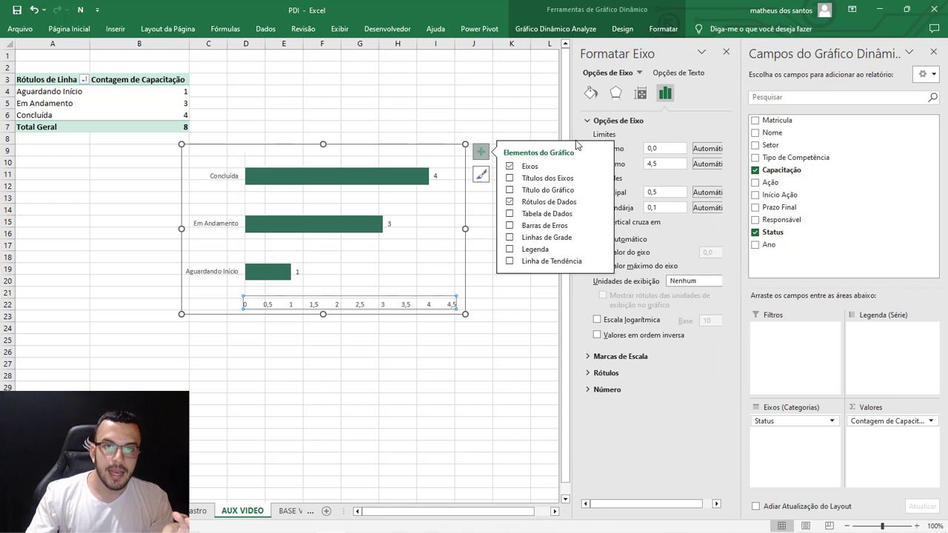
pyautogui.moveTo(431, 145); pyautogui.dragTo(364, 188)
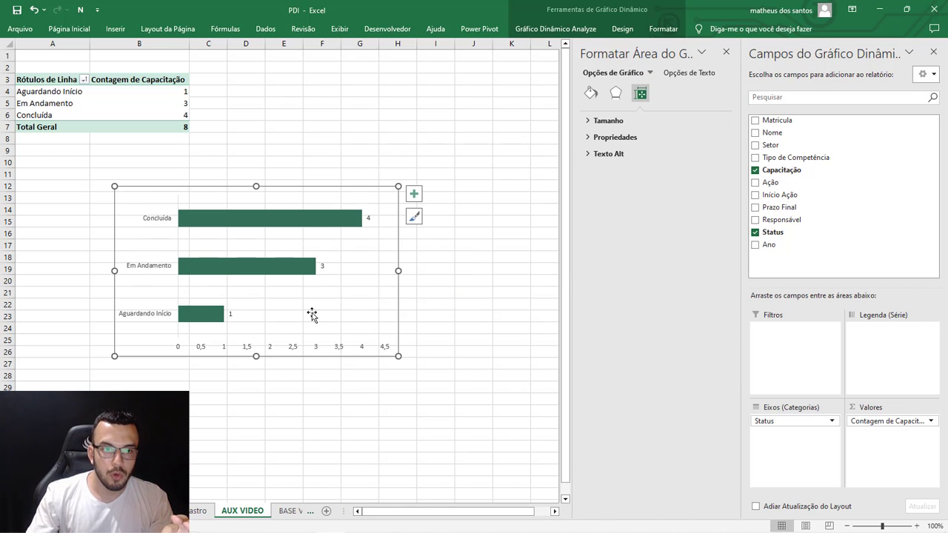
pyautogui.click(270, 353)
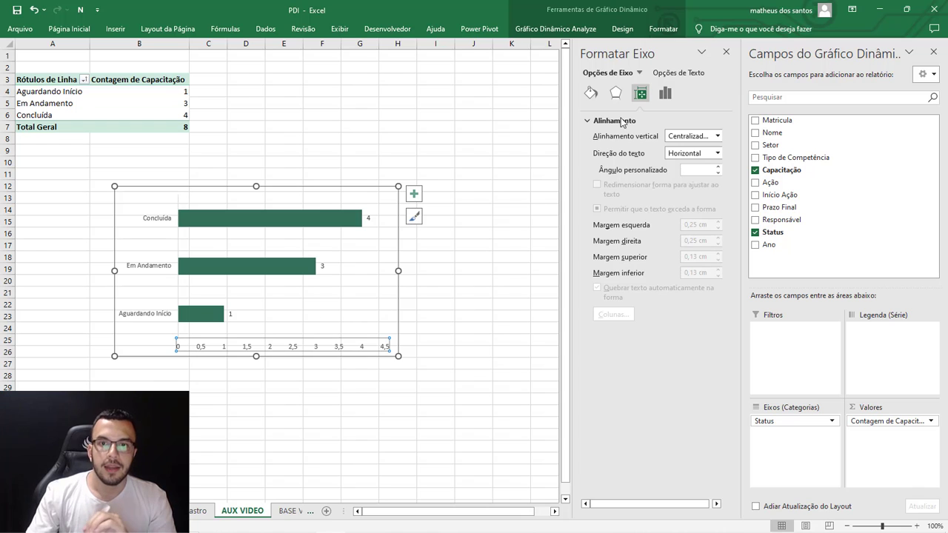
pyautogui.click(663, 95)
pyautogui.click(634, 123)
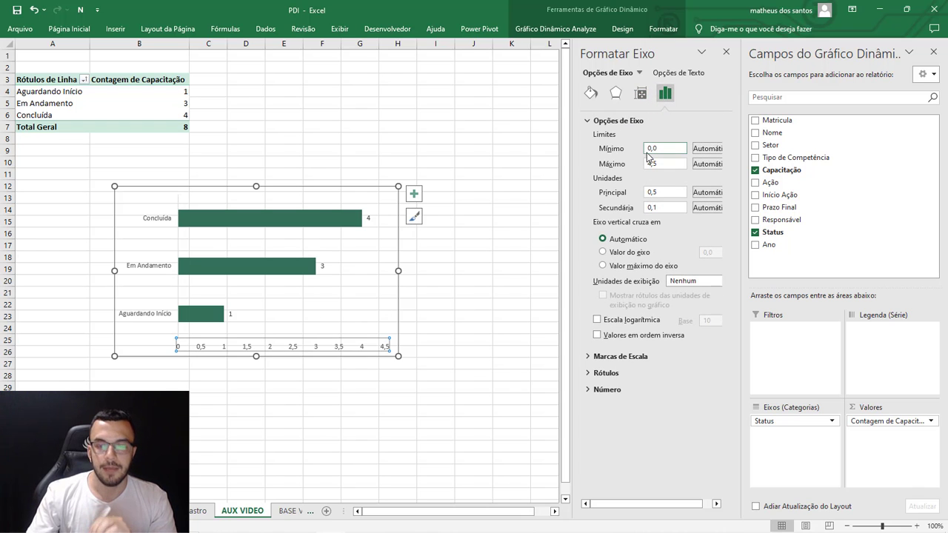
pyautogui.moveTo(563, 155); pyautogui.dragTo(521, 155)
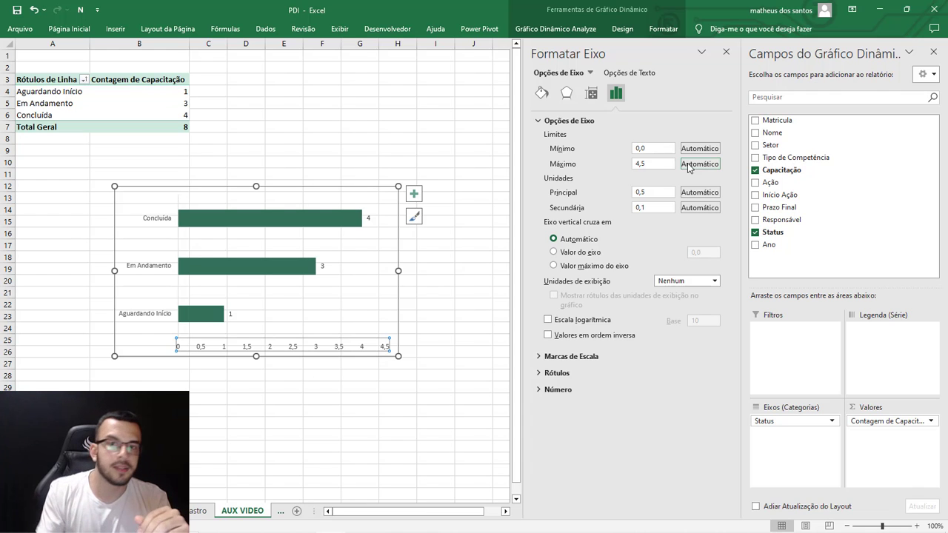
pyautogui.moveTo(655, 149); pyautogui.dragTo(612, 150)
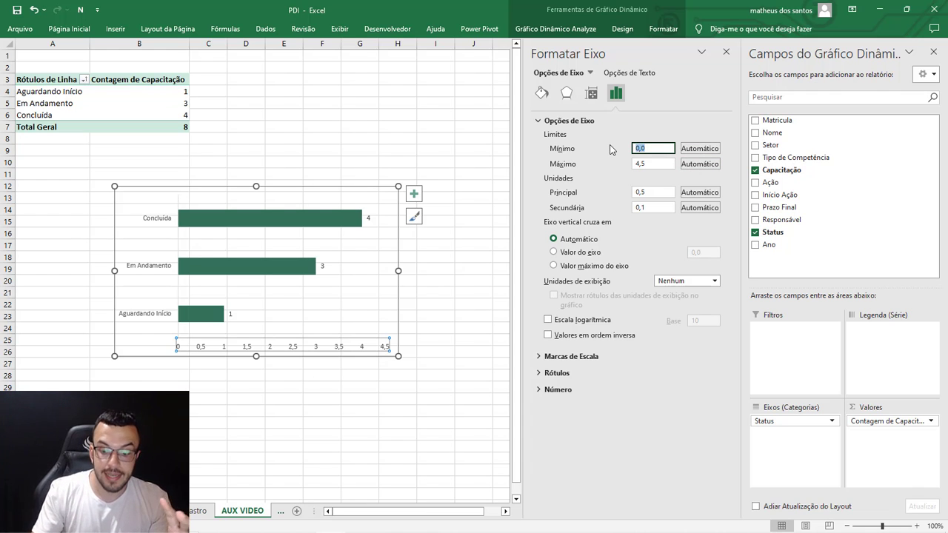
pyautogui.write('0')
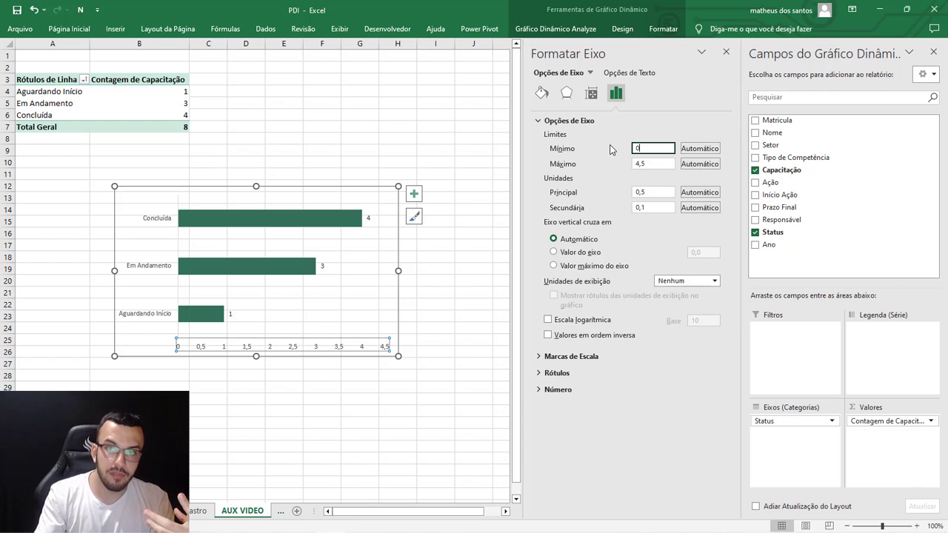
pyautogui.press('Return')
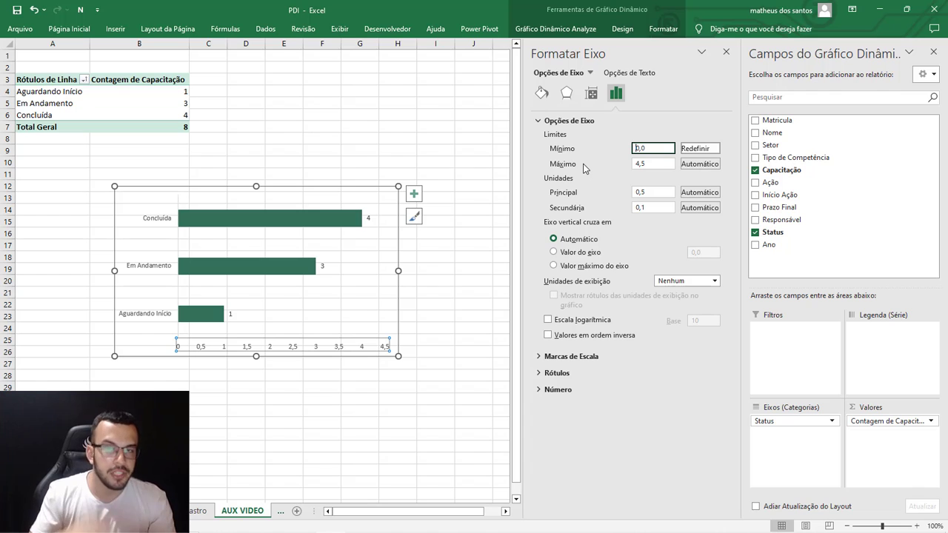
# Step: Delete the value axis and increase the Status category labels' font size
pyautogui.click(726, 53)
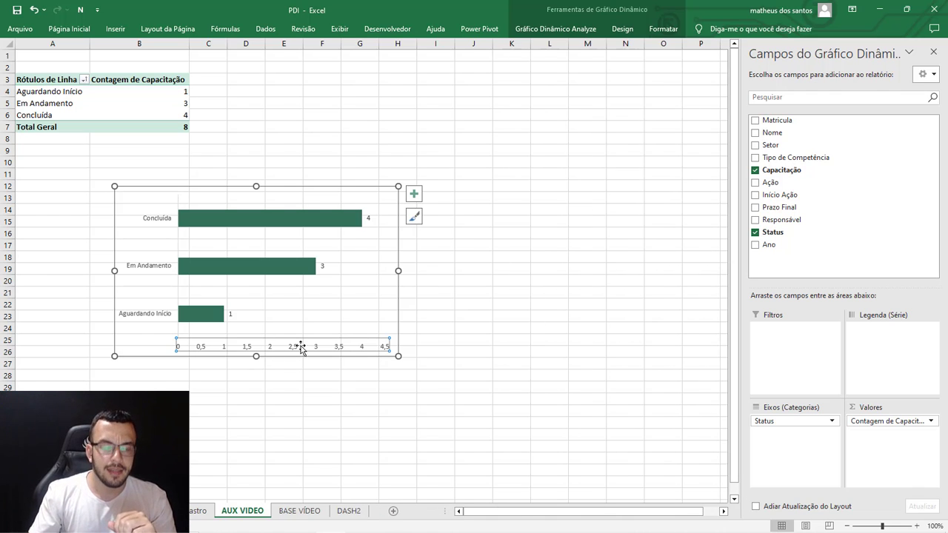
pyautogui.press('Delete')
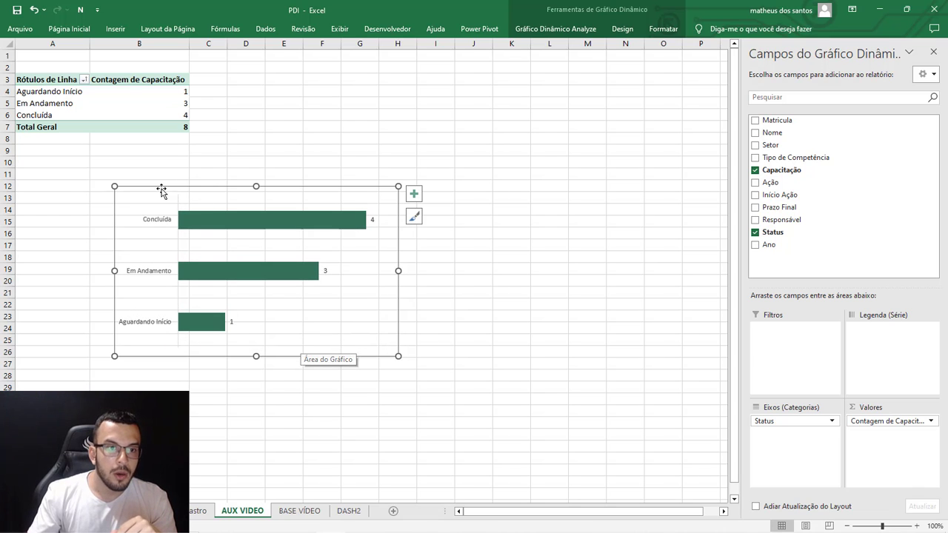
pyautogui.click(156, 228)
pyautogui.click(78, 31)
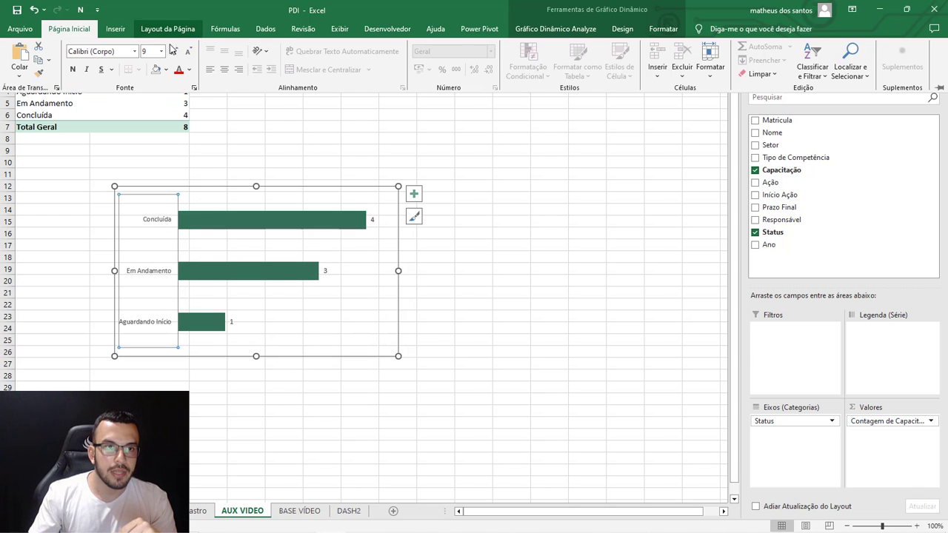
pyautogui.click(173, 51)
# Step: Make the Status category labels and the data labels bold
pyautogui.click(74, 69)
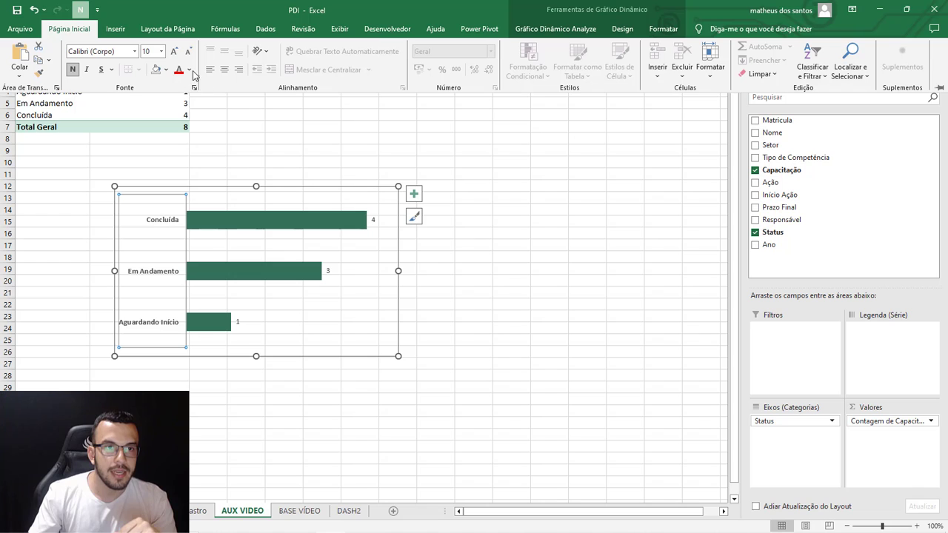
pyautogui.click(189, 70)
pyautogui.click(291, 180)
pyautogui.click(373, 220)
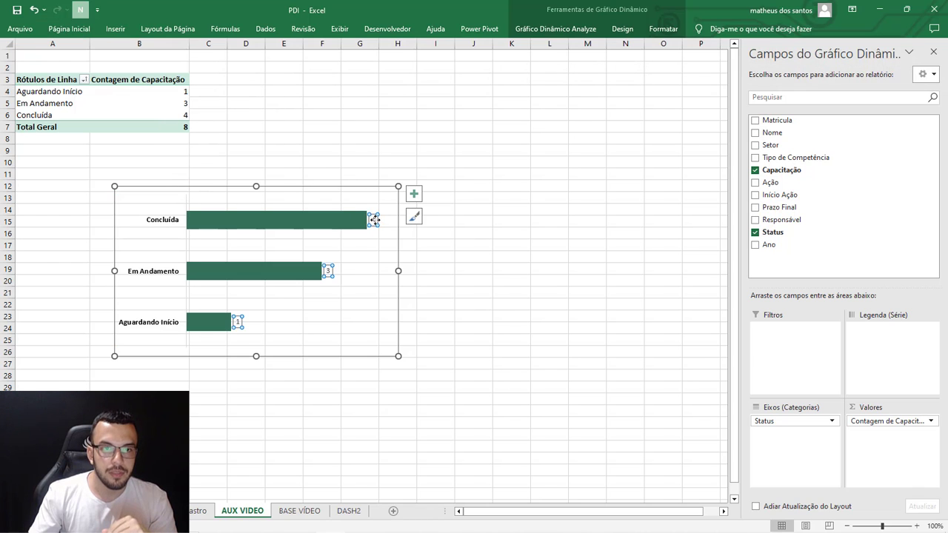
pyautogui.click(78, 31)
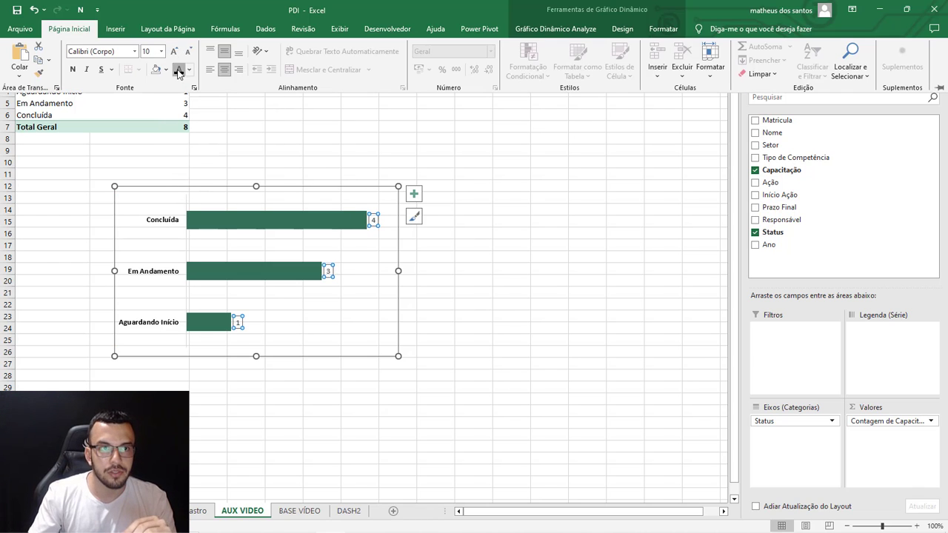
pyautogui.click(72, 68)
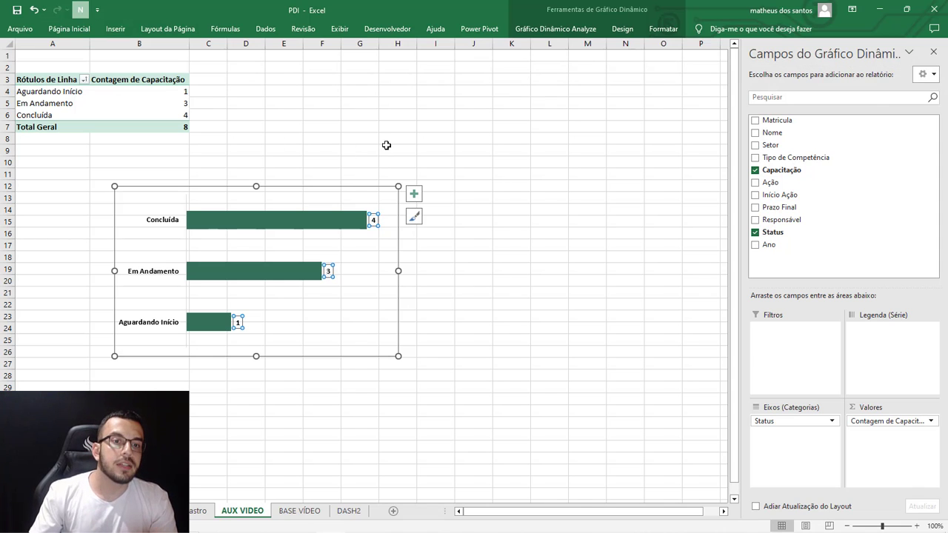
# Step: Fill the chart's bars dark green
pyautogui.click(370, 152)
pyautogui.click(329, 220)
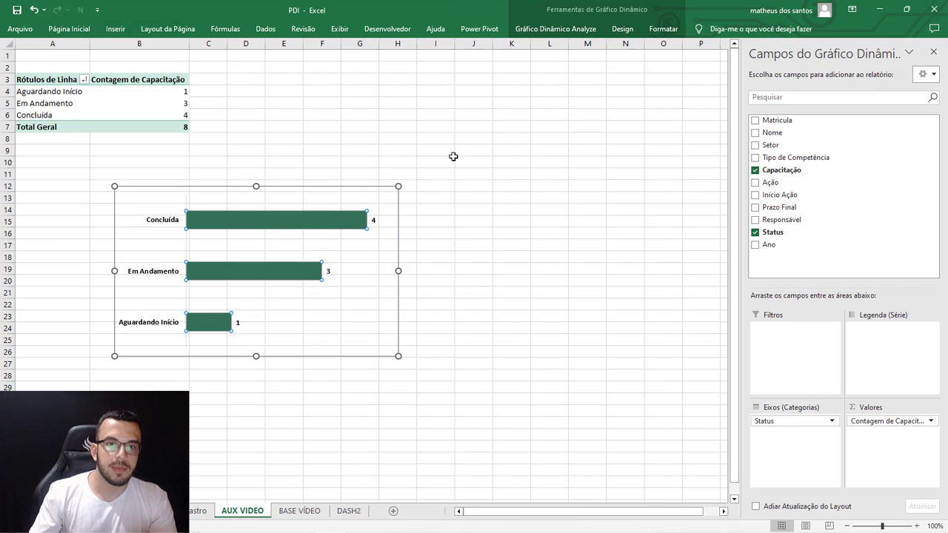
pyautogui.click(663, 29)
pyautogui.click(536, 46)
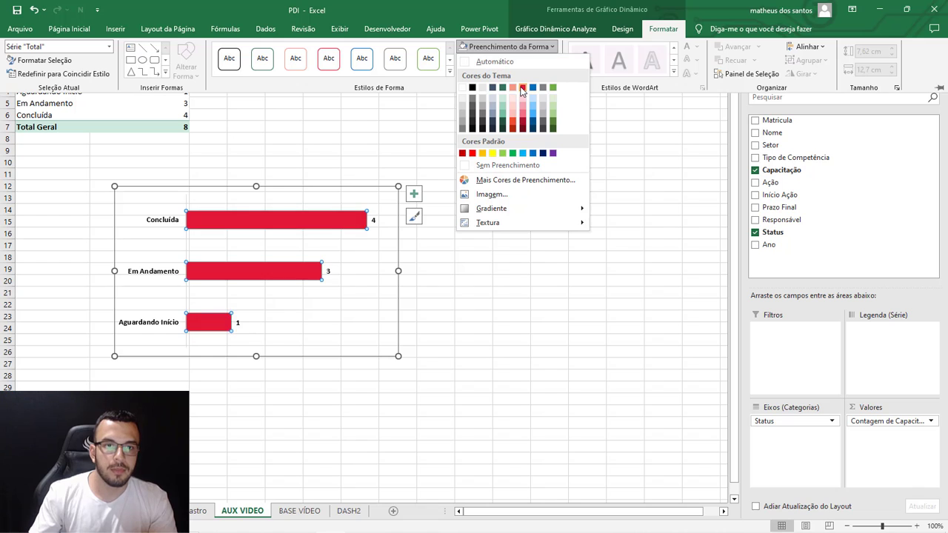
pyautogui.click(503, 120)
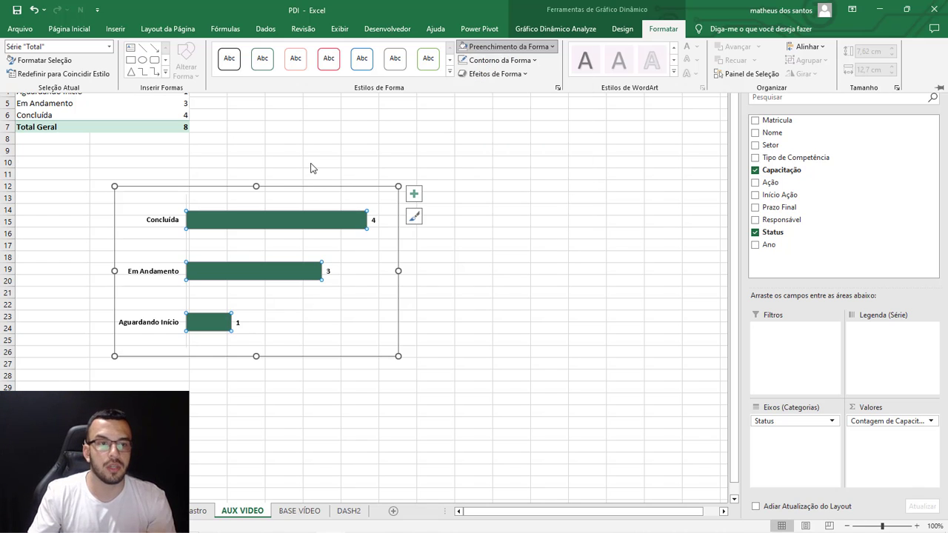
pyautogui.click(289, 185)
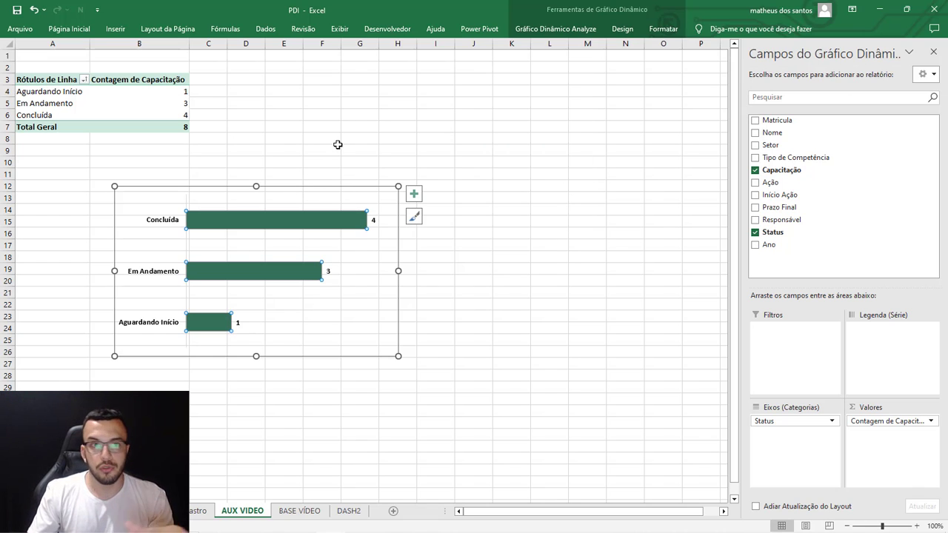
pyautogui.click(311, 187)
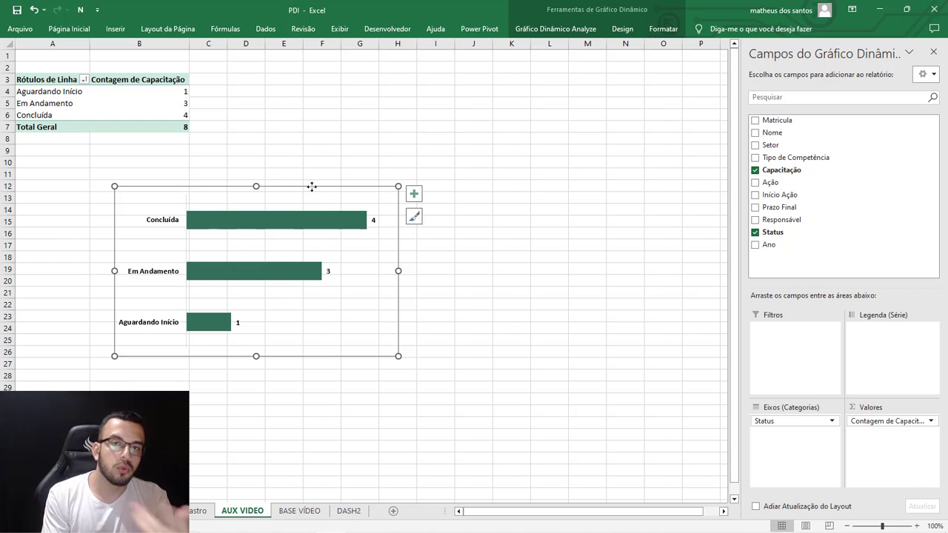
# Step: Save the Status chart as chart template 'AAAAAPDI' and remove it from AUX VIDEO
pyautogui.rightClick(312, 186)
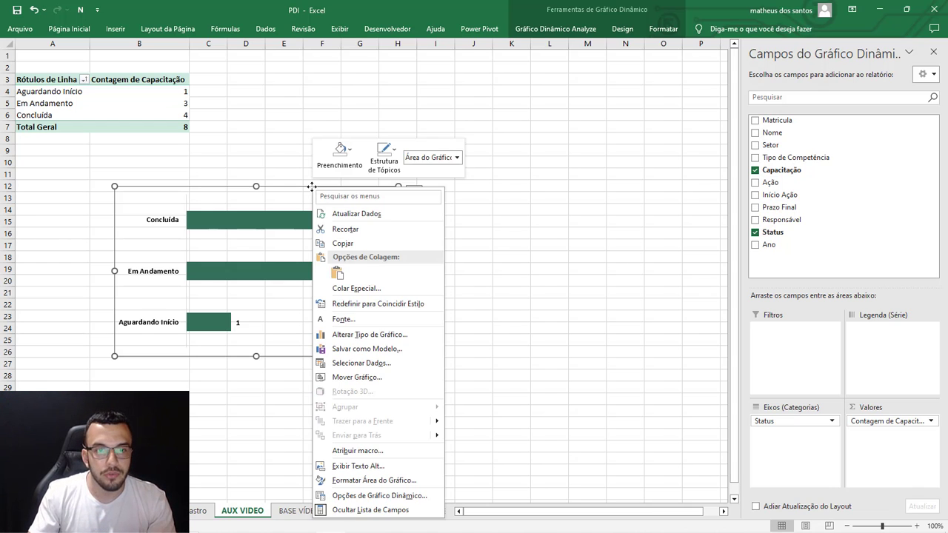
pyautogui.click(350, 348)
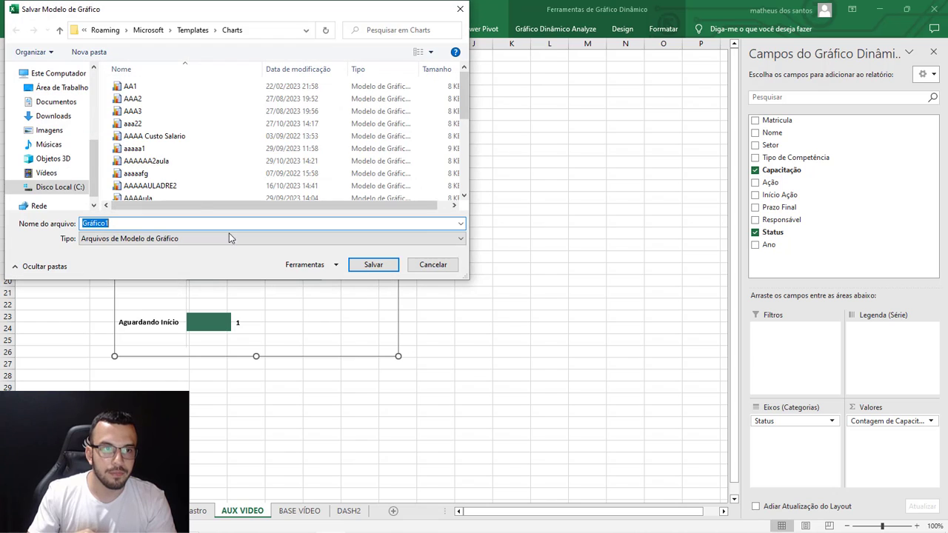
pyautogui.click(173, 224)
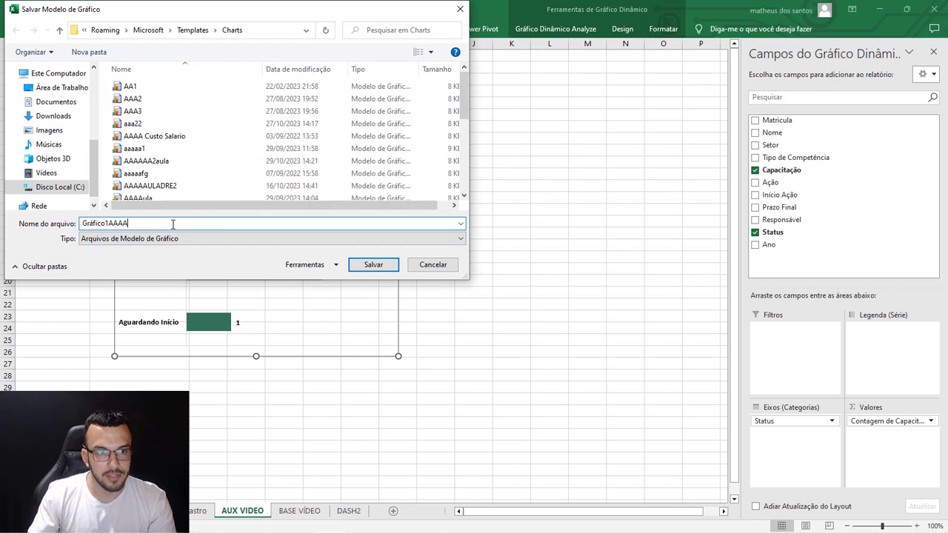
pyautogui.write('AAAAAA')
pyautogui.hotkey('ctrl', 'a')
pyautogui.write('AAAAAPDI')
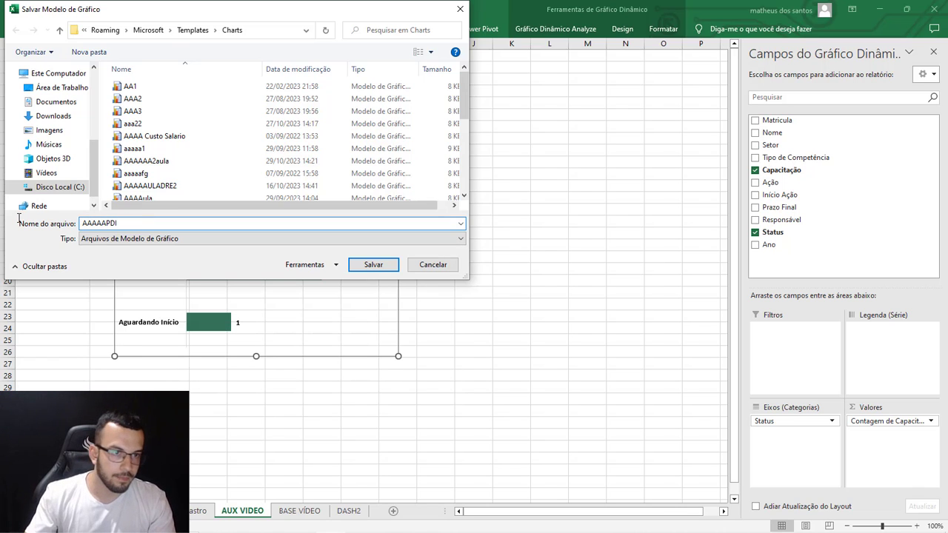
pyautogui.click(360, 267)
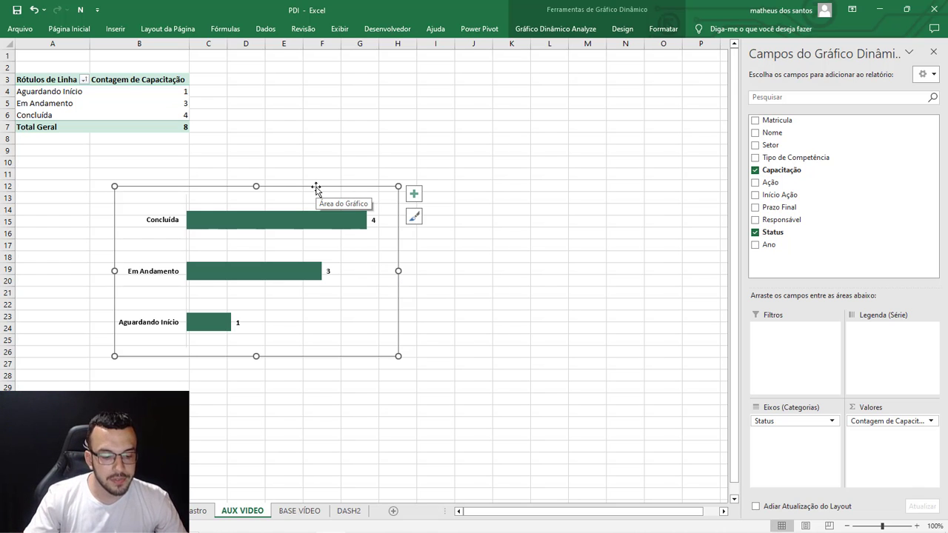
pyautogui.press('Delete')
# Step: Paste the Status chart onto DASH2 and move it into the QTDE Capacitação Por Status box
pyautogui.click(361, 510)
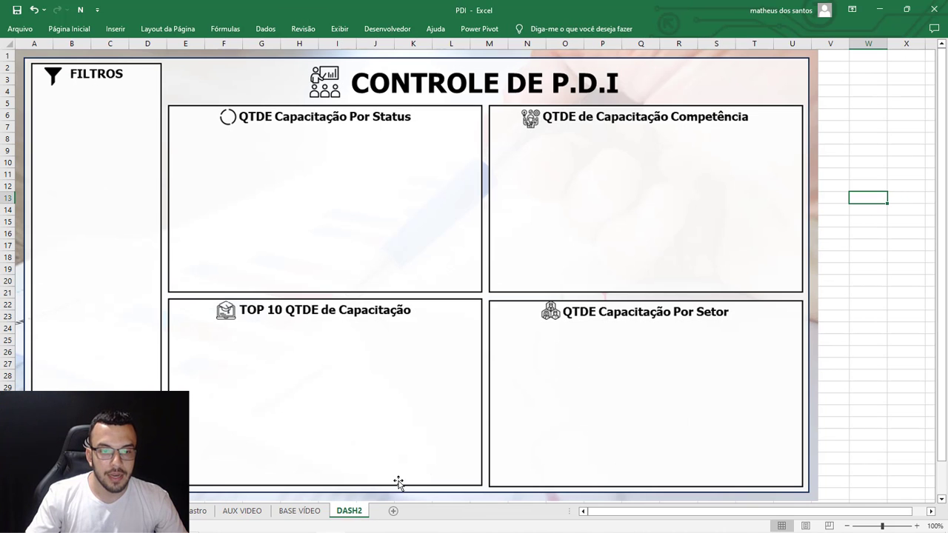
pyautogui.click(853, 275)
pyautogui.hotkey('ctrl', 'v')
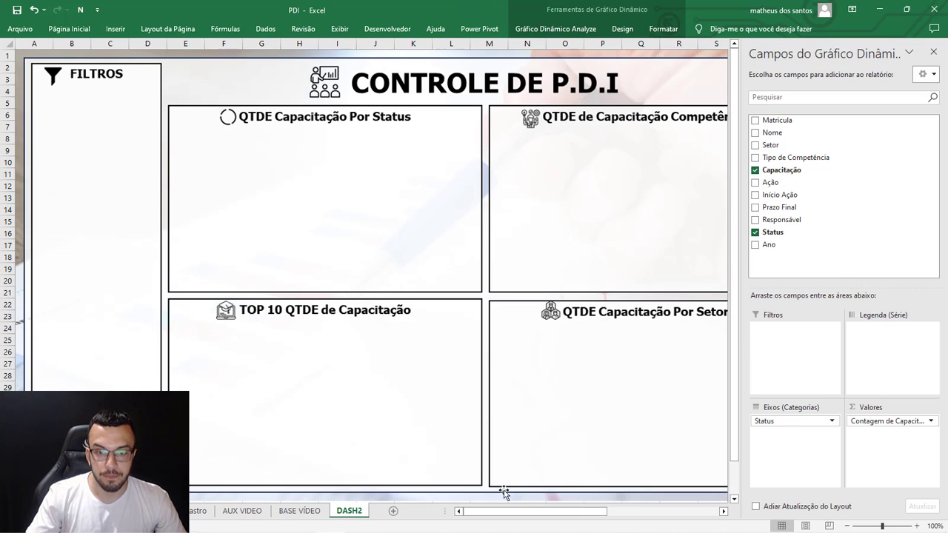
pyautogui.moveTo(511, 512); pyautogui.dragTo(584, 511)
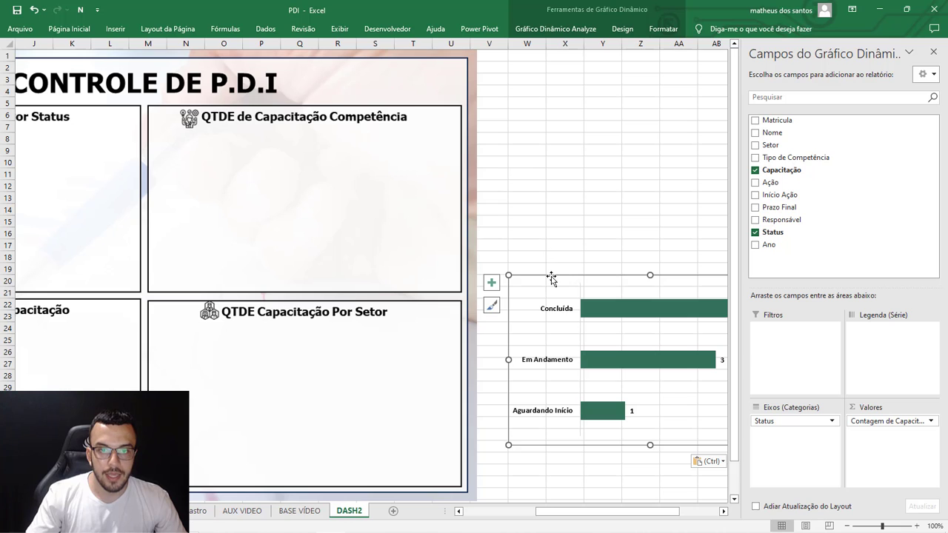
pyautogui.moveTo(550, 275); pyautogui.dragTo(142, 200)
pyautogui.moveTo(559, 511); pyautogui.dragTo(485, 510)
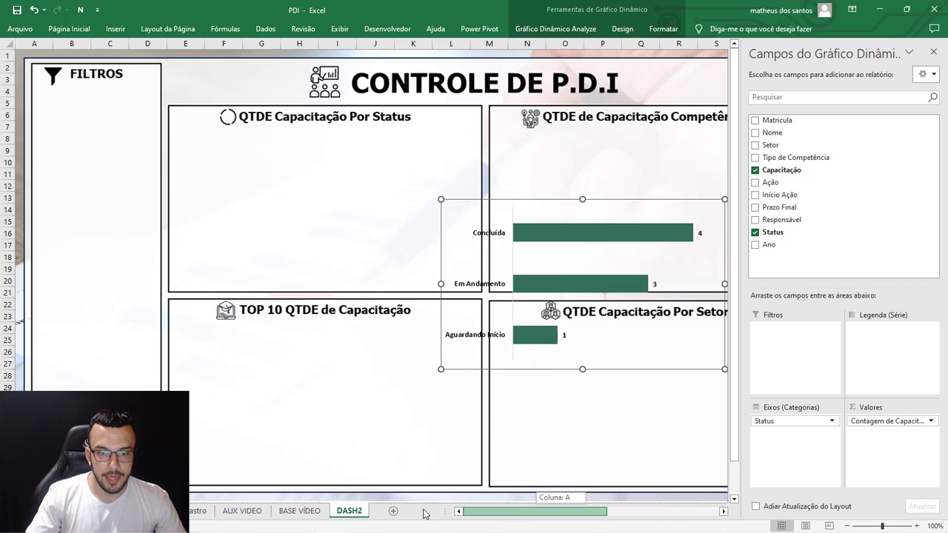
pyautogui.moveTo(444, 198); pyautogui.dragTo(215, 129)
pyautogui.moveTo(347, 136); pyautogui.dragTo(331, 133)
# Step: Resize the chart to fit the Status box and close the pivot chart field list
pyautogui.click(331, 133)
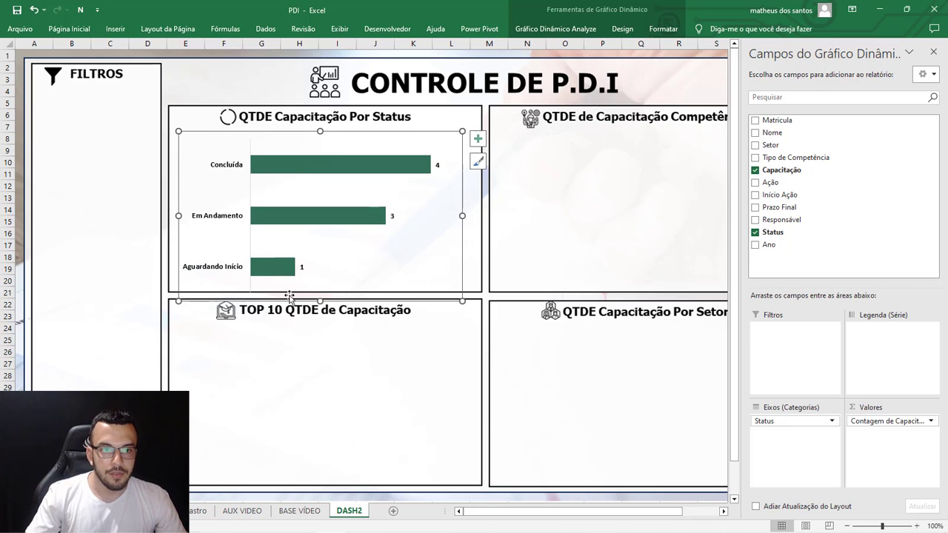
pyautogui.moveTo(320, 300); pyautogui.dragTo(320, 289)
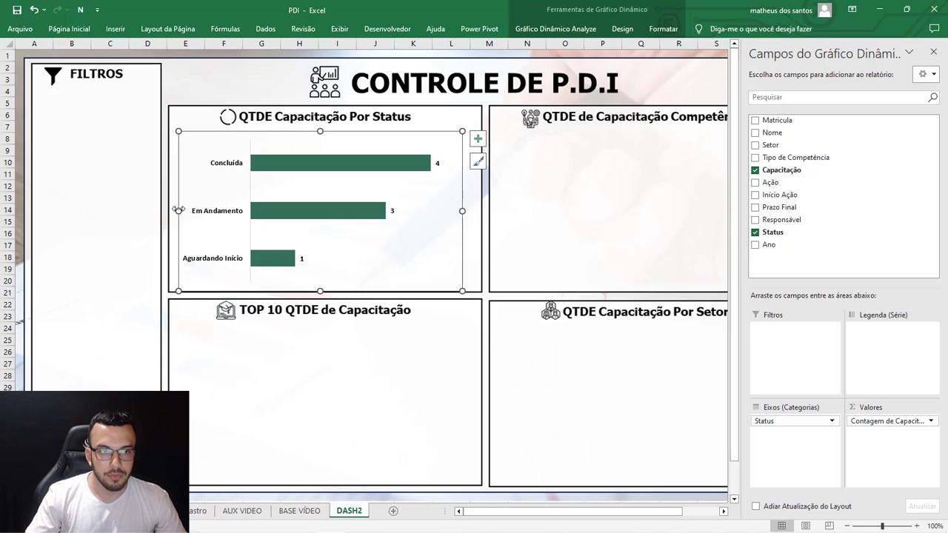
pyautogui.moveTo(179, 211); pyautogui.dragTo(169, 211)
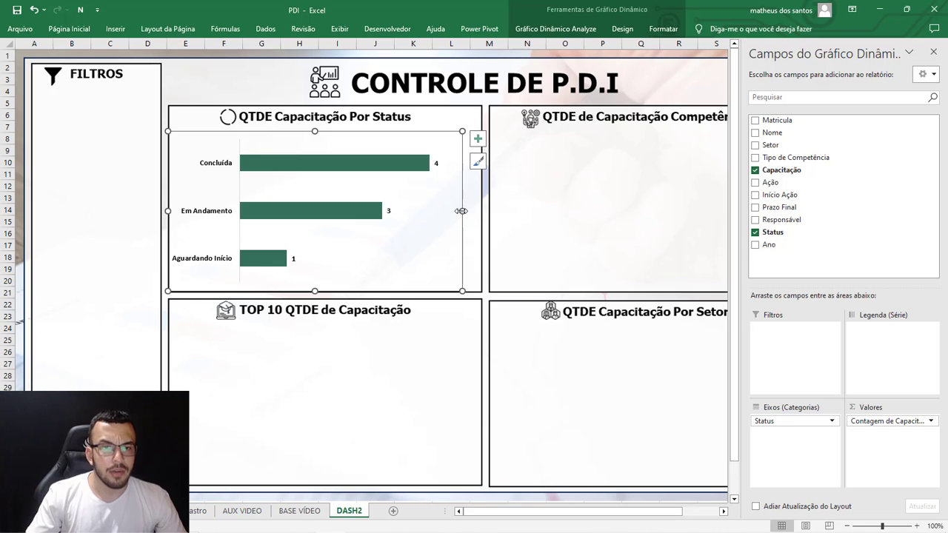
pyautogui.moveTo(462, 211); pyautogui.dragTo(481, 211)
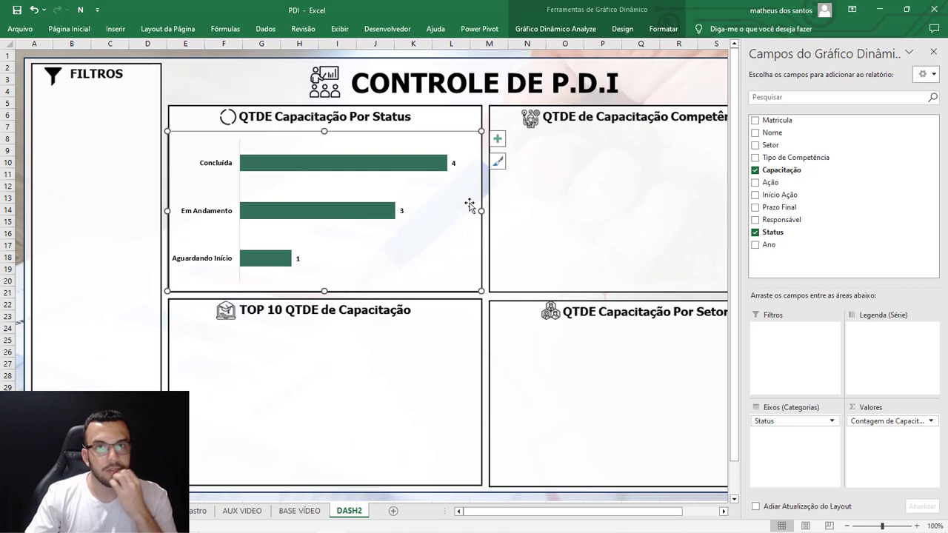
pyautogui.click(664, 28)
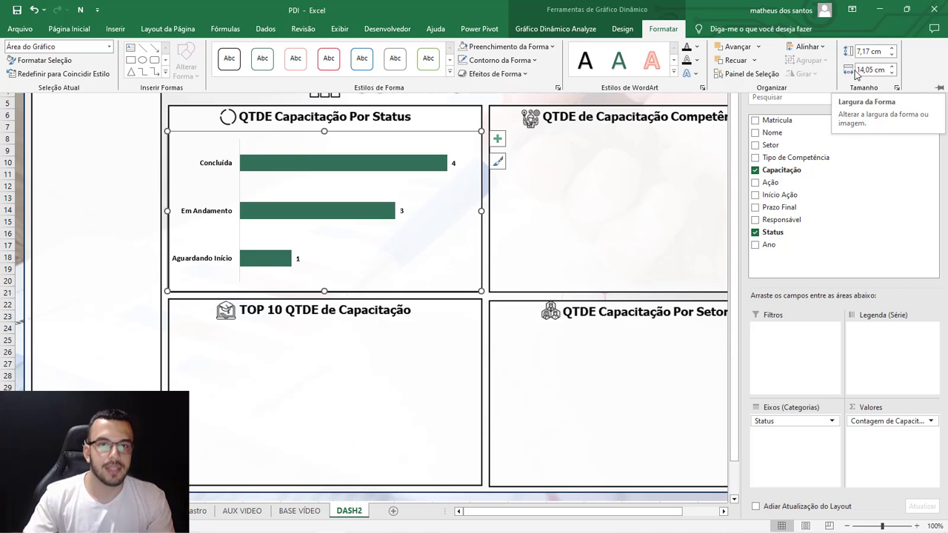
pyautogui.click(574, 177)
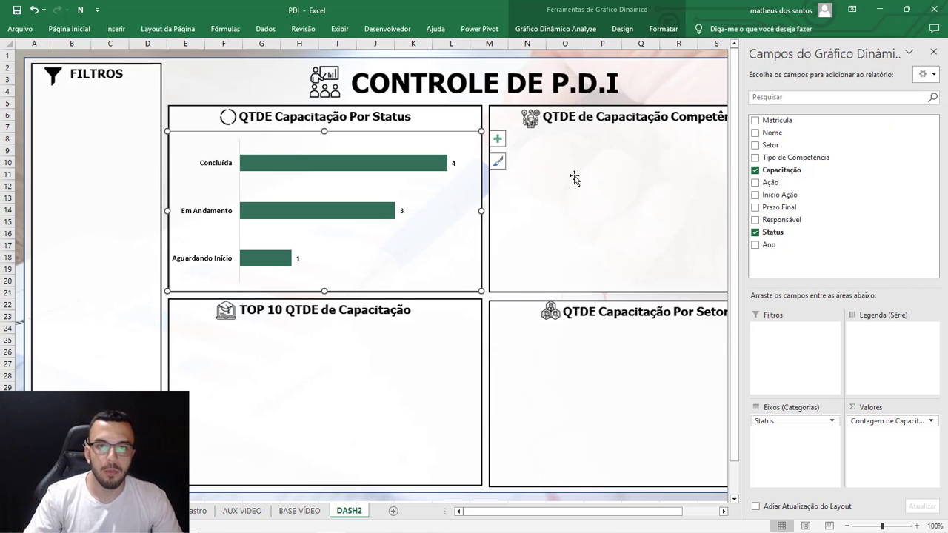
pyautogui.click(934, 52)
pyautogui.click(865, 164)
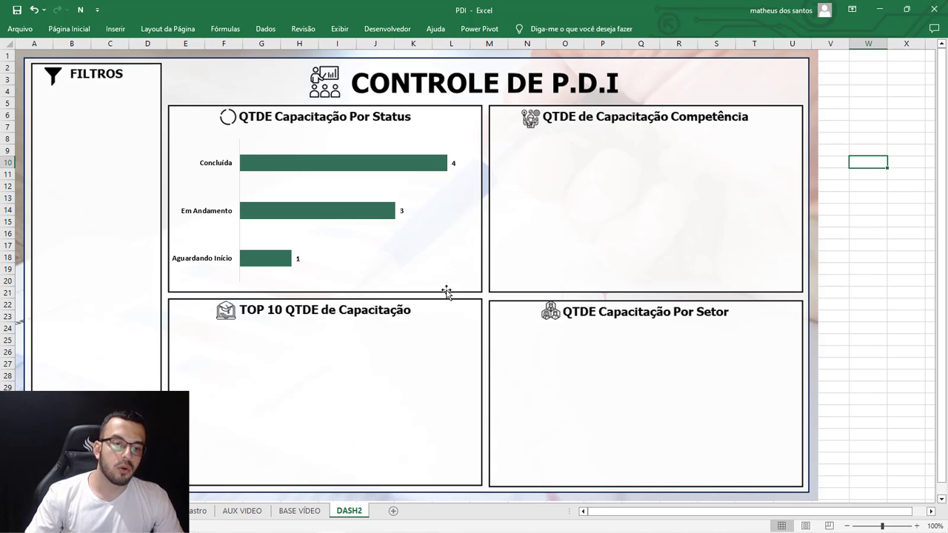
# Step: Review the finished dashboard, then inspect the competence pivot's field list and its Comportamental/Técnica rows
pyautogui.click(154, 527)
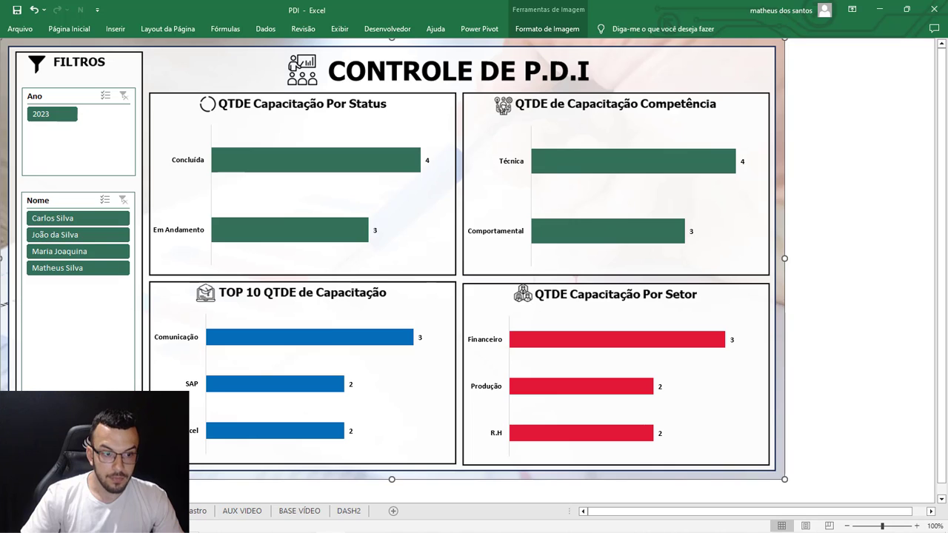
pyautogui.click(230, 512)
pyautogui.click(372, 88)
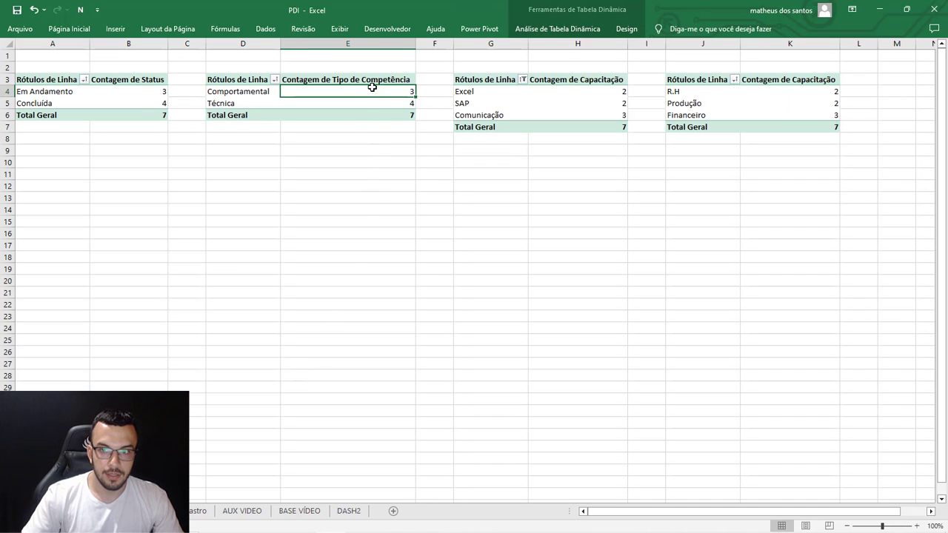
pyautogui.click(556, 30)
pyautogui.click(797, 48)
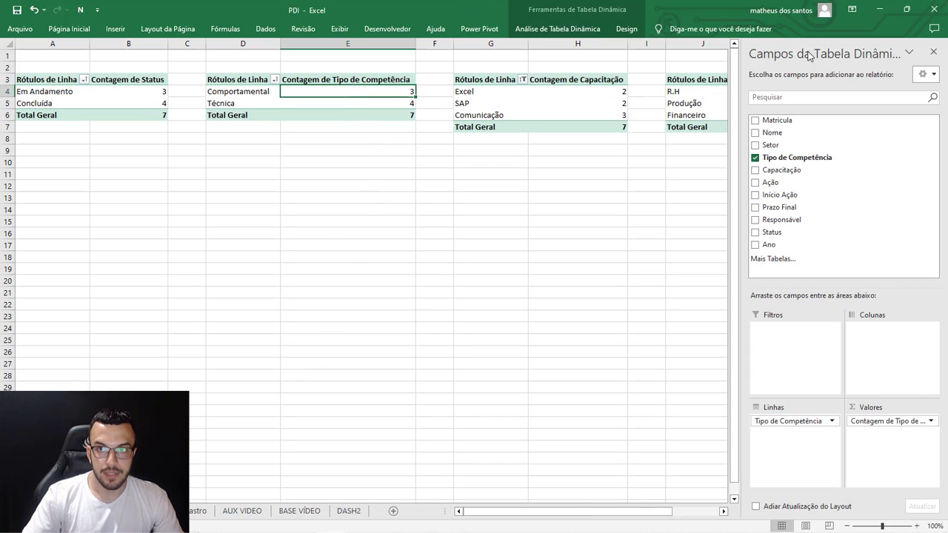
pyautogui.click(858, 423)
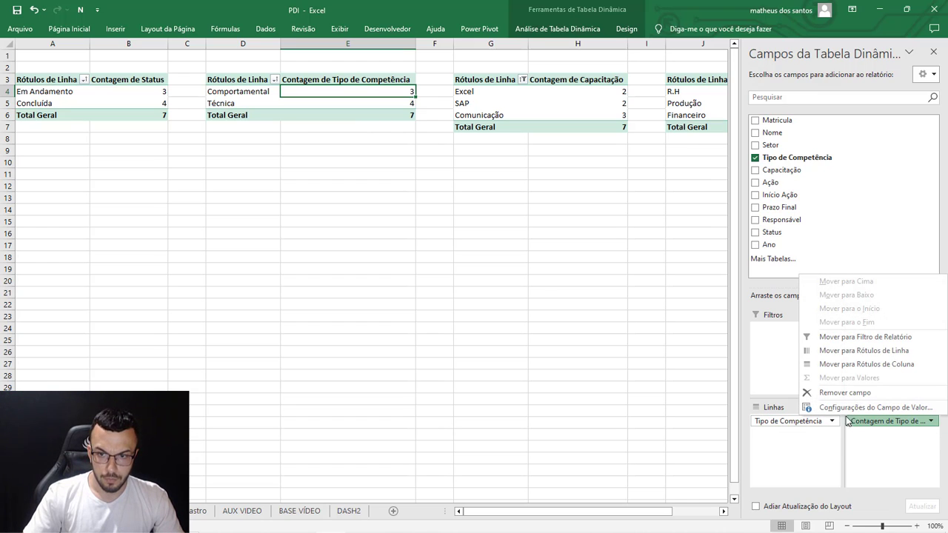
pyautogui.click(867, 443)
pyautogui.moveTo(742, 376); pyautogui.dragTo(682, 366)
pyautogui.moveTo(683, 317); pyautogui.dragTo(745, 317)
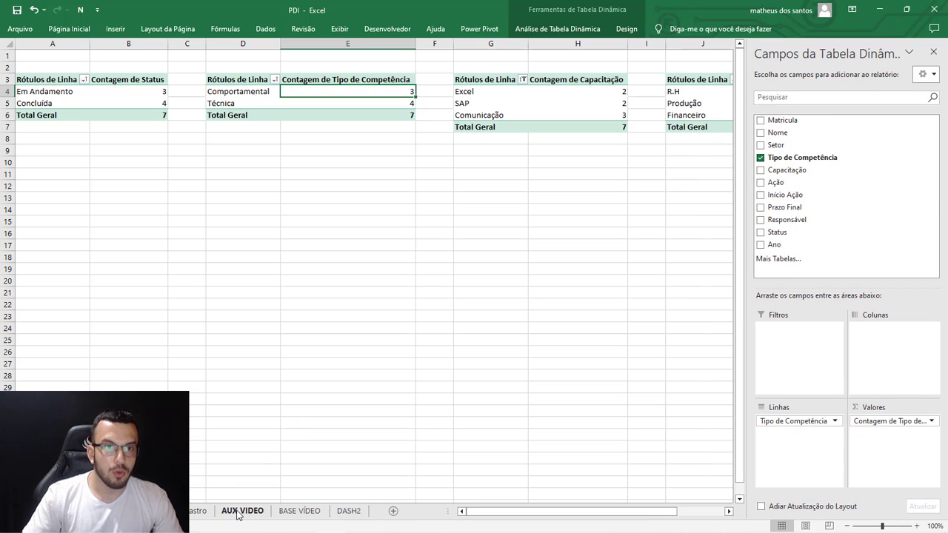
pyautogui.click(251, 91)
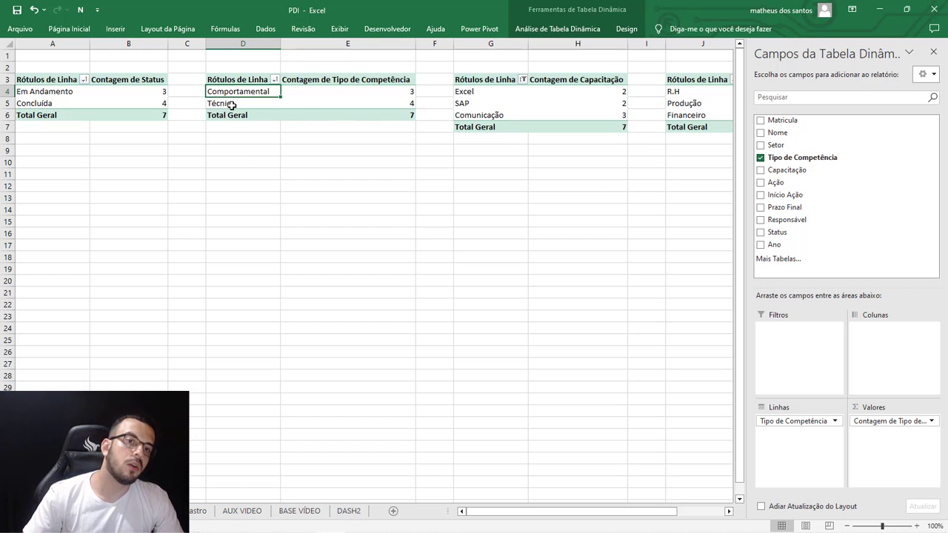
pyautogui.click(232, 105)
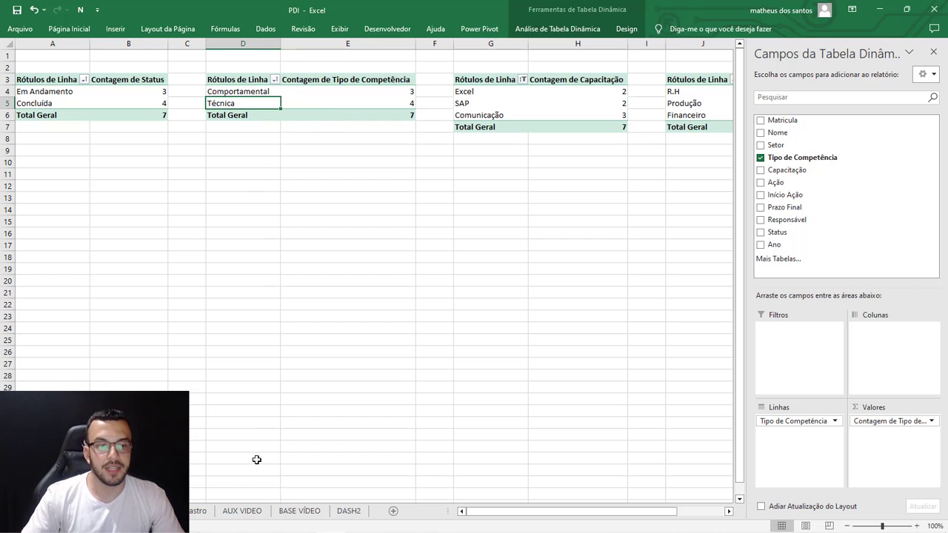
# Step: Check the Tipo de Competência column in BASE VÍDEO, then return to AUX VIDEO
pyautogui.click(299, 510)
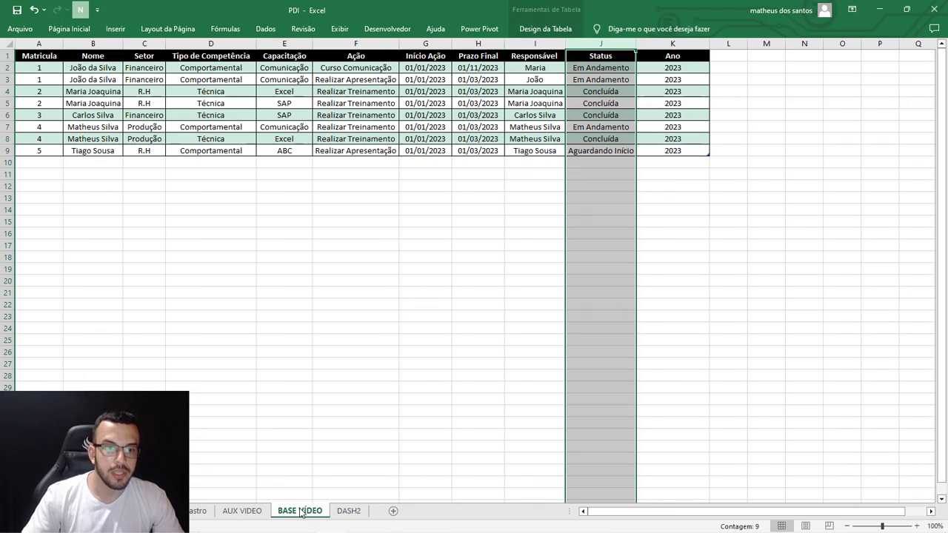
pyautogui.click(210, 44)
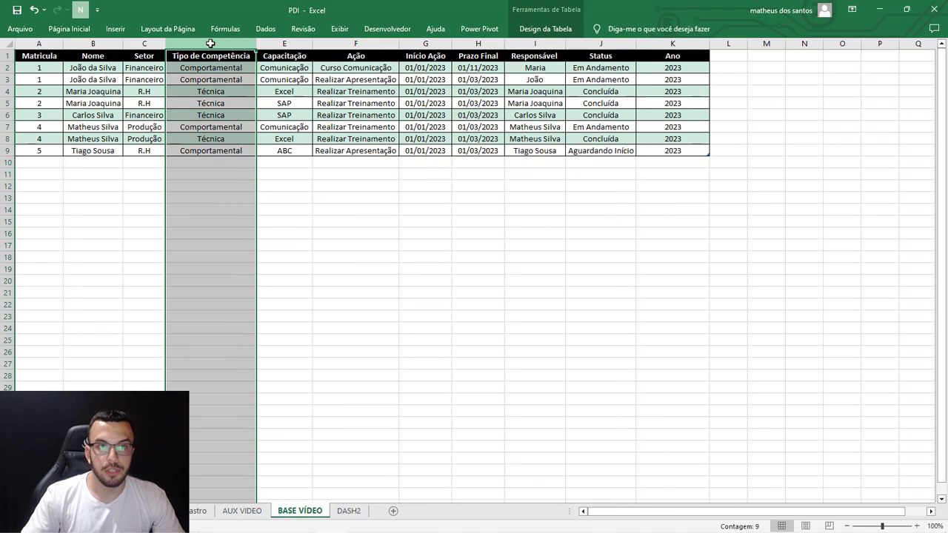
pyautogui.click(208, 150)
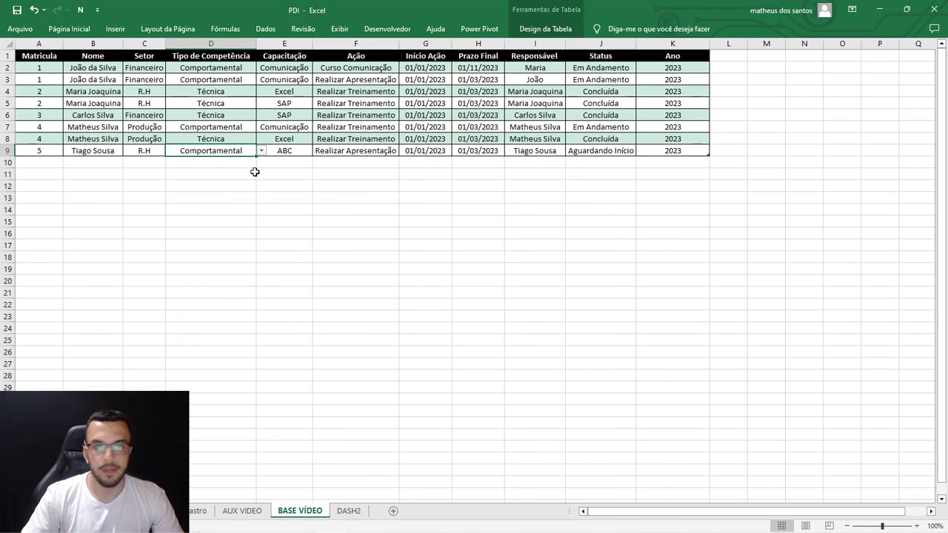
pyautogui.click(254, 514)
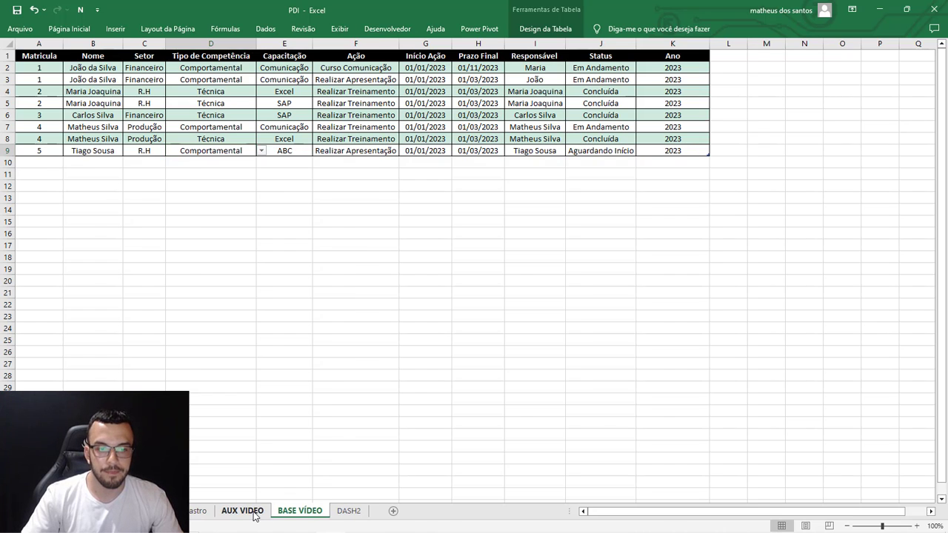
pyautogui.click(269, 286)
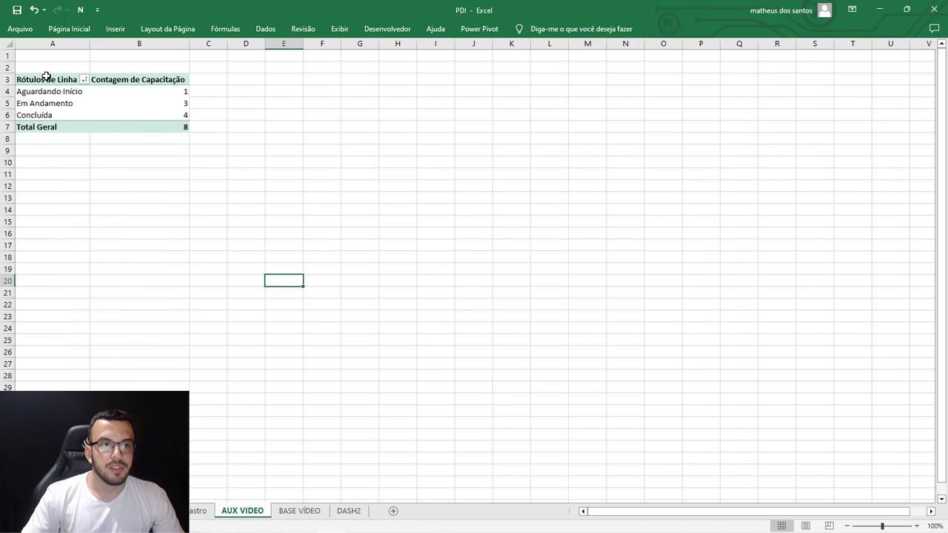
# Step: Copy the Status pivot A3:B7 to D3 and widen columns D and E to fit
pyautogui.moveTo(45, 78); pyautogui.dragTo(186, 127)
pyautogui.hotkey('ctrl', 'c')
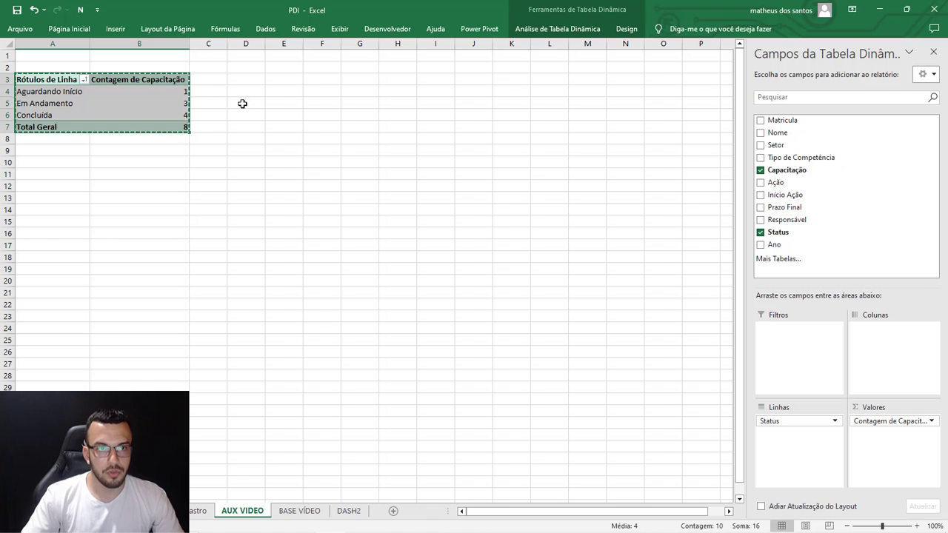
pyautogui.click(251, 79)
pyautogui.hotkey('ctrl', 'v')
pyautogui.click(213, 46)
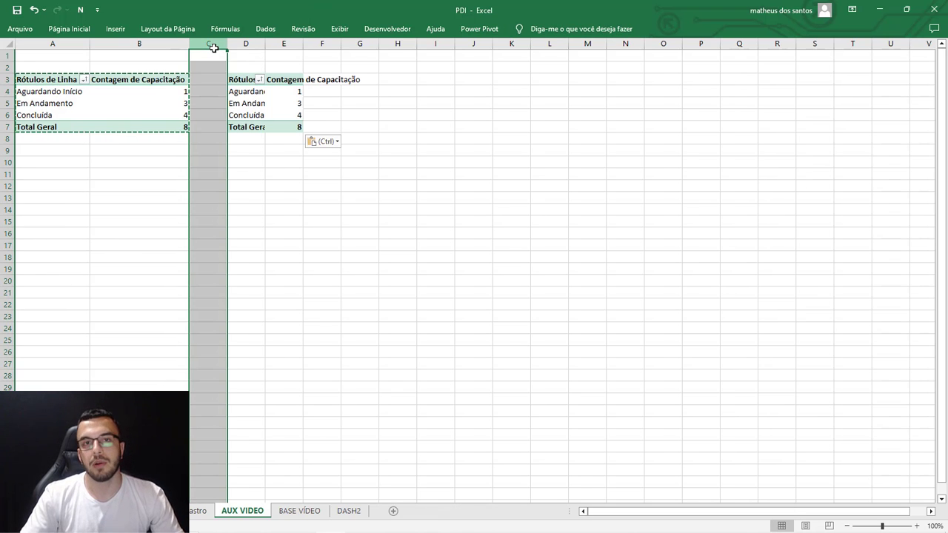
pyautogui.moveTo(264, 44); pyautogui.dragTo(301, 44)
pyautogui.doubleClick(337, 43)
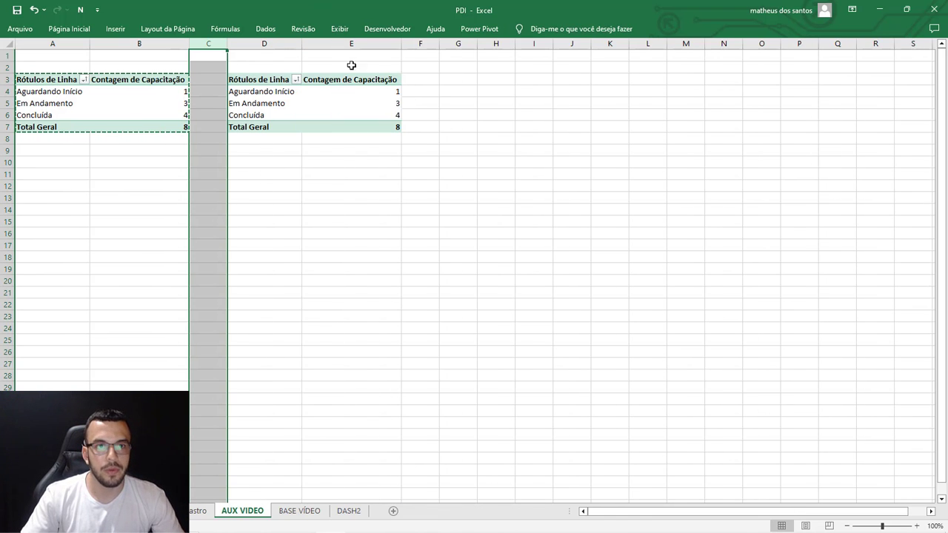
pyautogui.click(482, 127)
# Step: Replace Status with Tipo de Competência in the copied pivot's rows and values
pyautogui.click(397, 104)
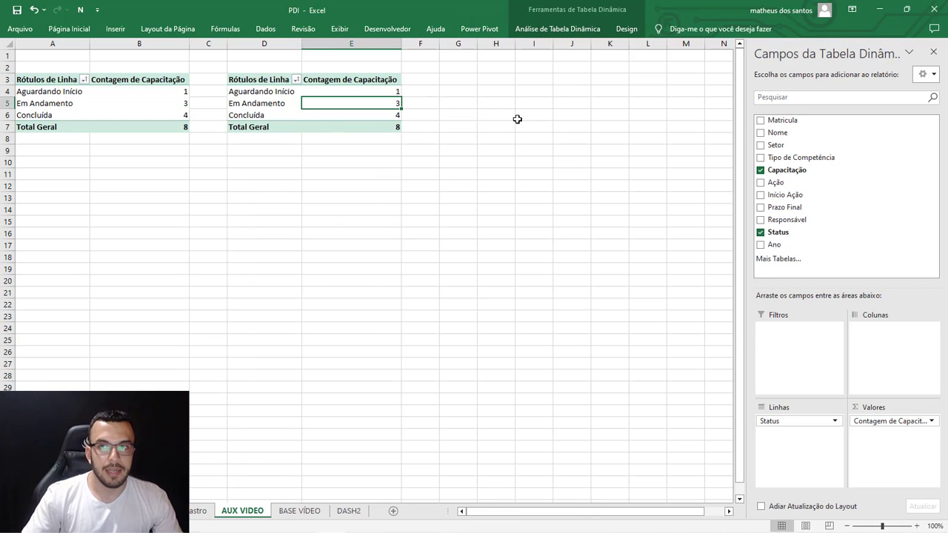
pyautogui.click(933, 51)
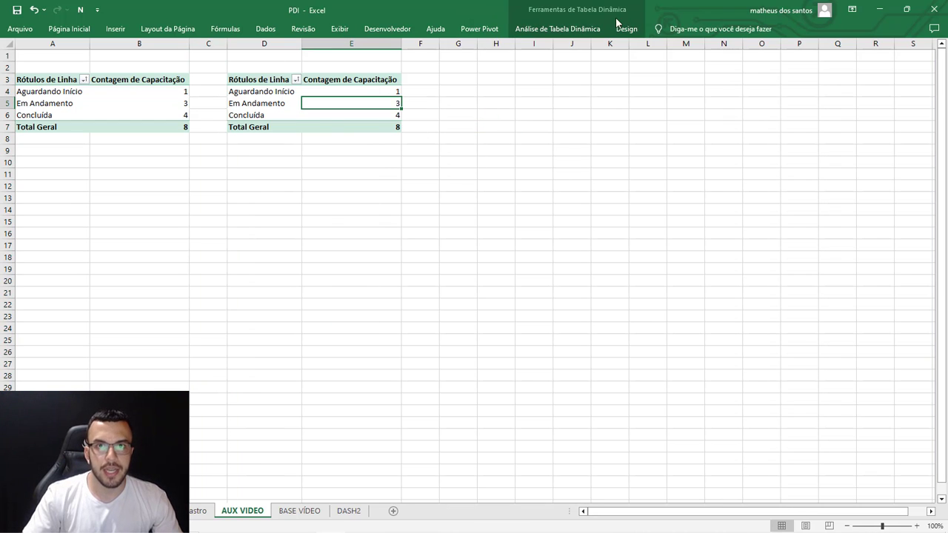
pyautogui.click(557, 28)
pyautogui.click(812, 43)
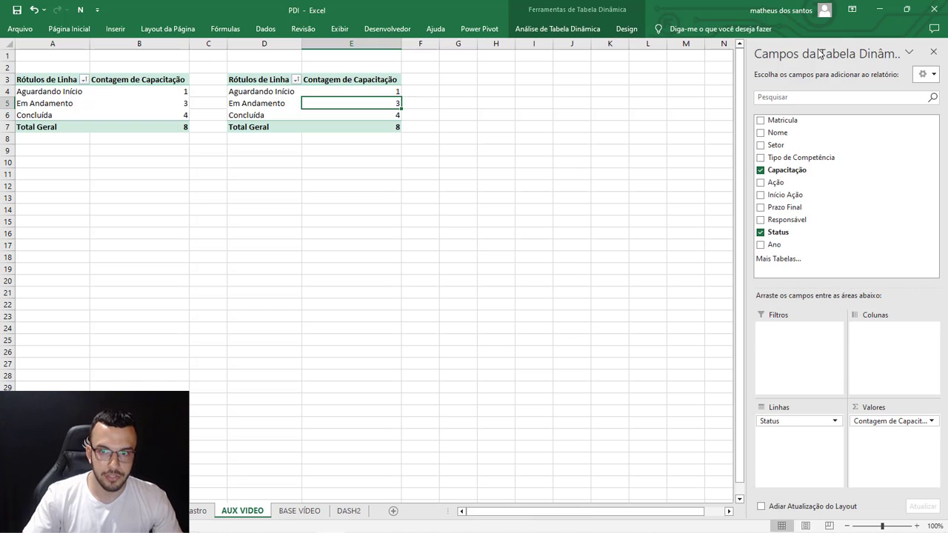
pyautogui.moveTo(784, 421); pyautogui.dragTo(634, 393)
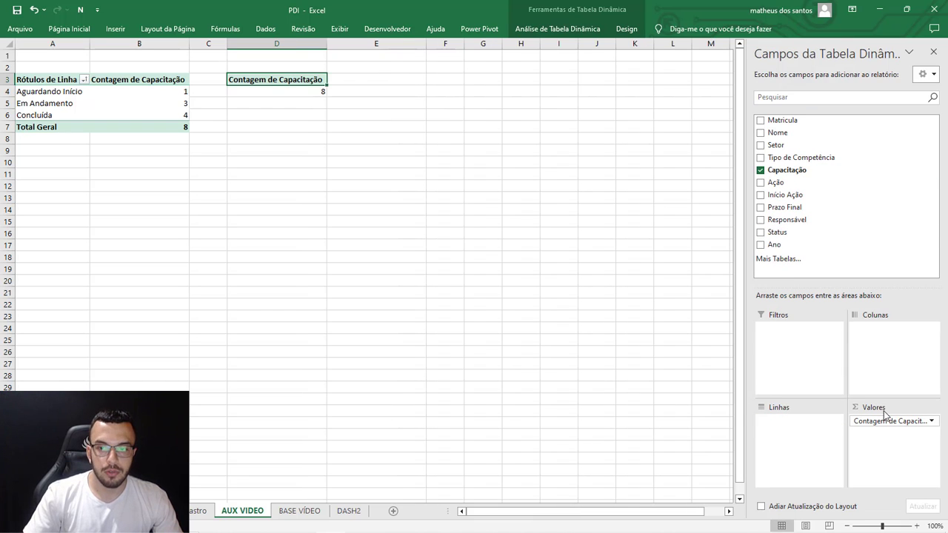
pyautogui.moveTo(889, 421); pyautogui.dragTo(642, 379)
pyautogui.moveTo(779, 158); pyautogui.dragTo(795, 415)
pyautogui.moveTo(802, 159); pyautogui.dragTo(897, 449)
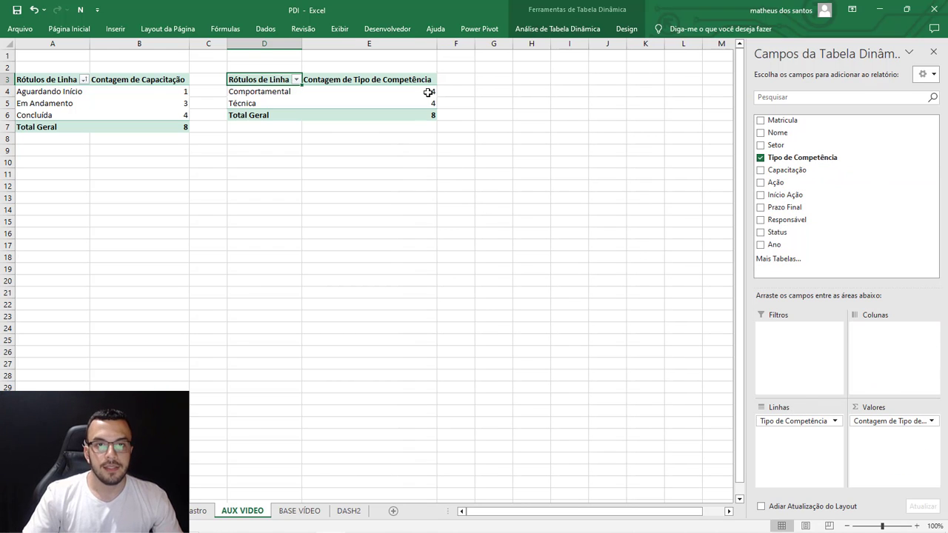
# Step: Sort the competence counts E4:E5 from smallest to largest
pyautogui.moveTo(425, 94); pyautogui.dragTo(430, 104)
pyautogui.click(533, 31)
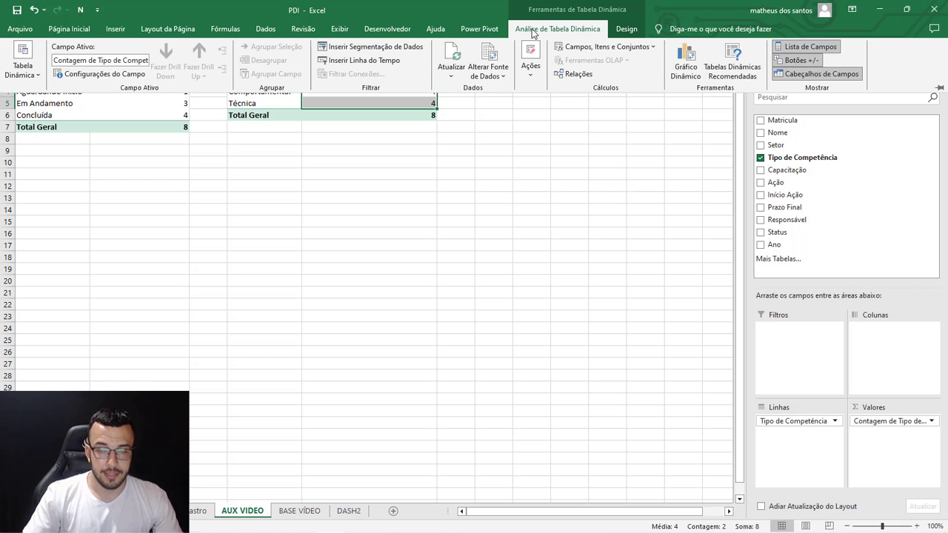
pyautogui.click(86, 29)
pyautogui.click(822, 73)
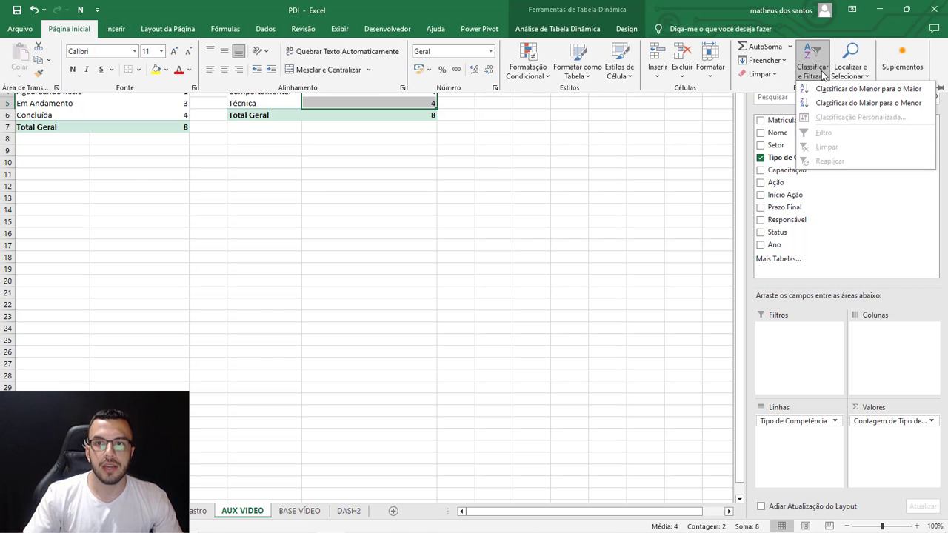
pyautogui.click(828, 94)
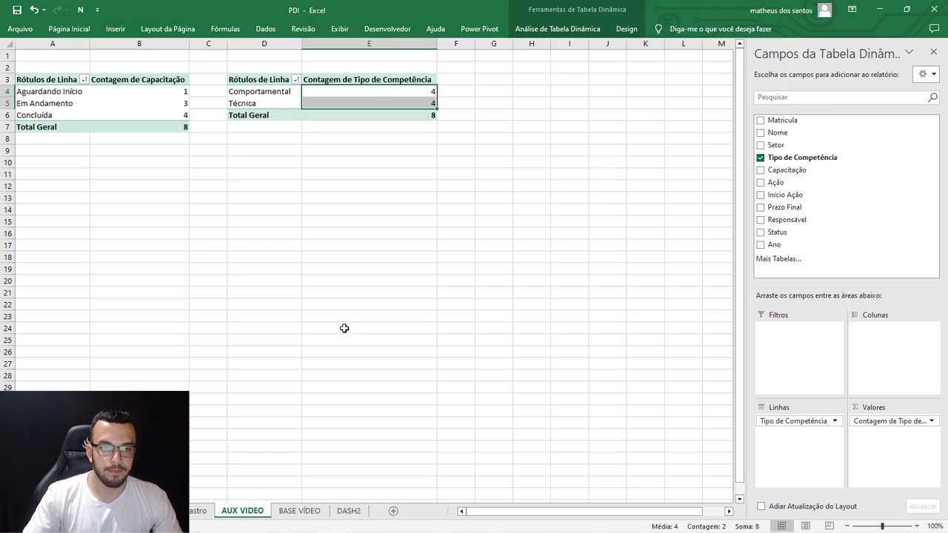
pyautogui.click(360, 268)
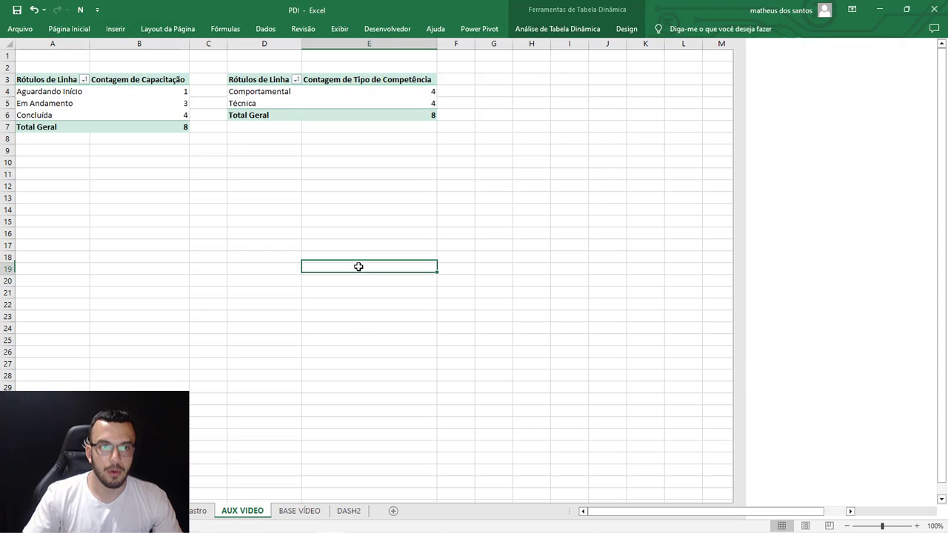
# Step: Insert a Tipo de Competência pivot chart from the AAAAAPDI template, then delete it from AUX VIDEO
pyautogui.click(403, 90)
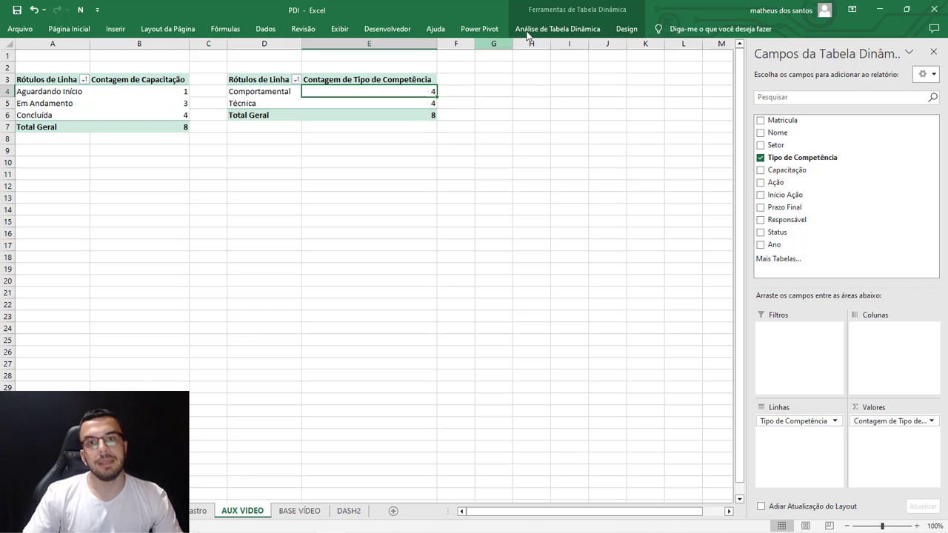
pyautogui.click(552, 29)
pyautogui.click(682, 78)
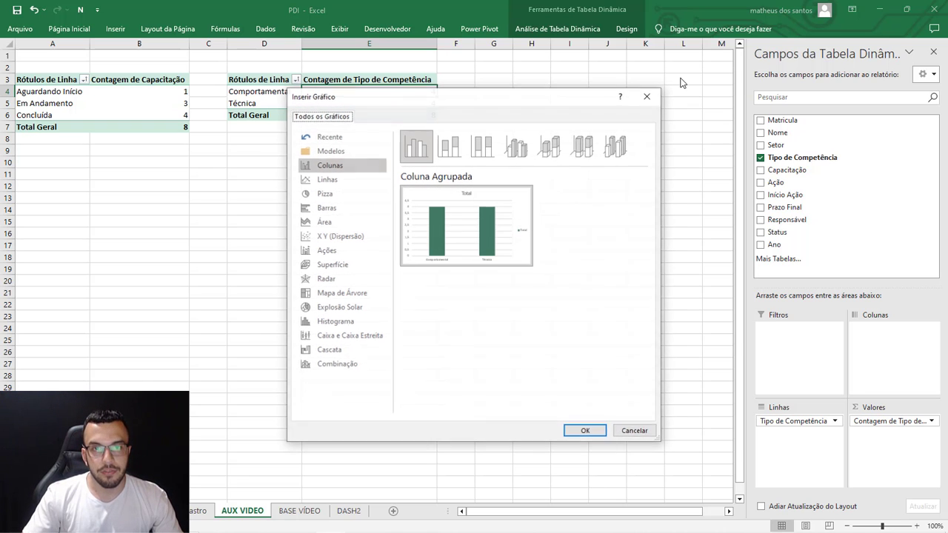
pyautogui.click(326, 150)
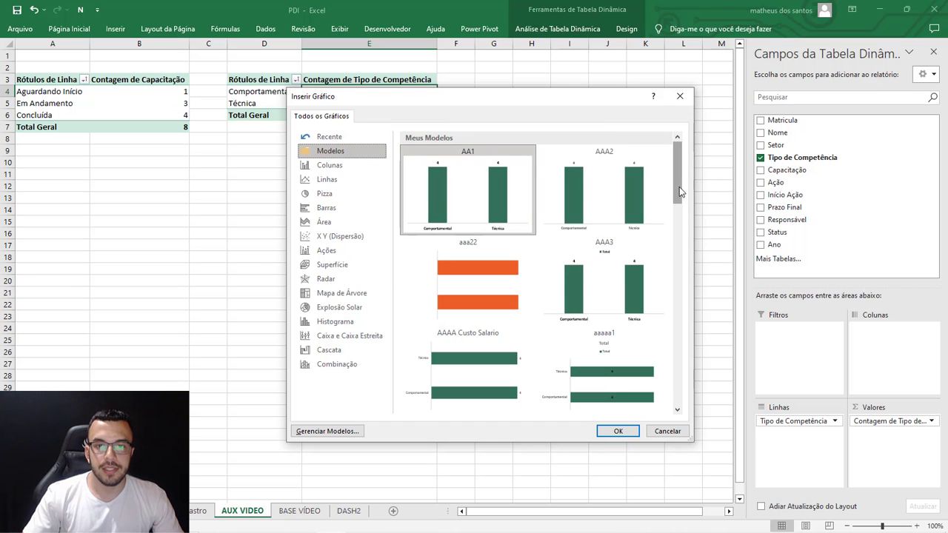
pyautogui.moveTo(680, 187); pyautogui.dragTo(685, 258)
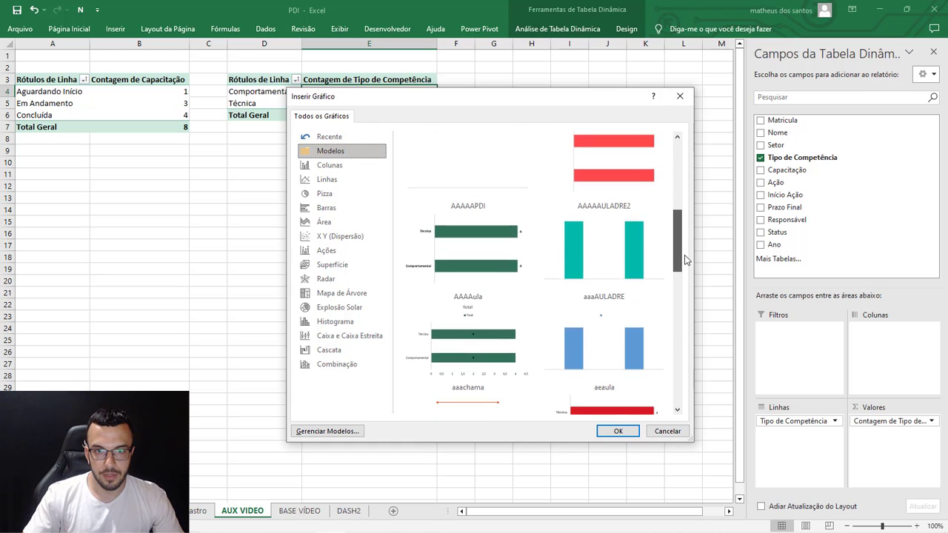
pyautogui.click(502, 247)
pyautogui.doubleClick(502, 247)
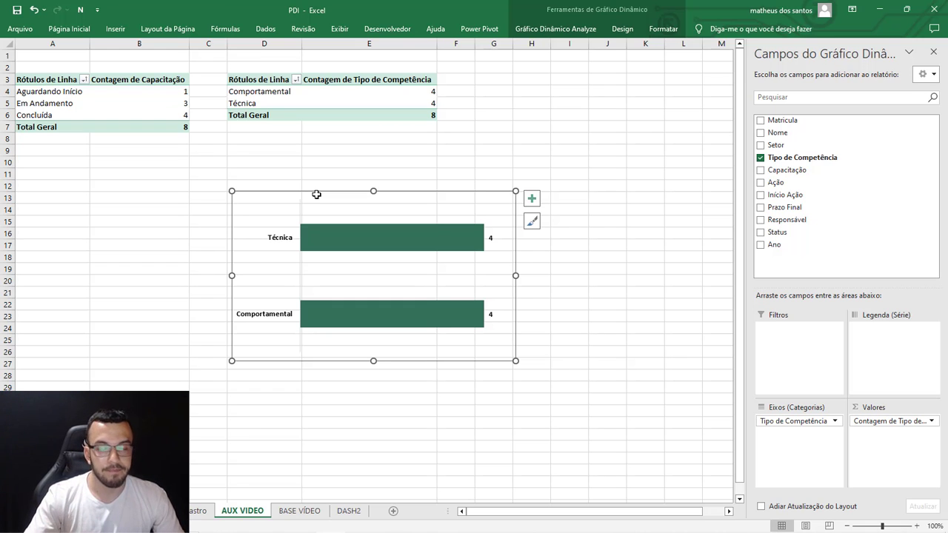
pyautogui.press('Delete')
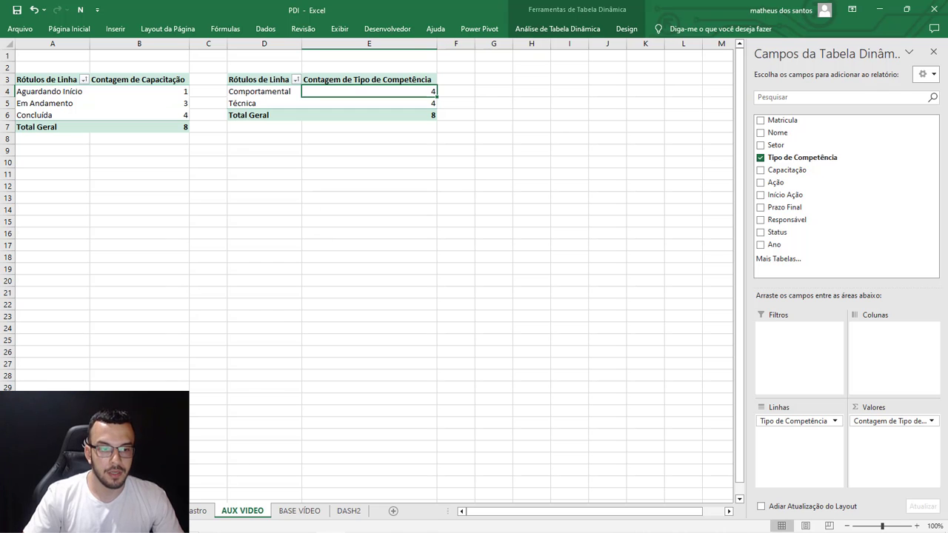
# Step: On DASH2, move the Técnica/Comportamental chart into the Competência box and resize it to its borders
pyautogui.click(303, 513)
pyautogui.click(349, 511)
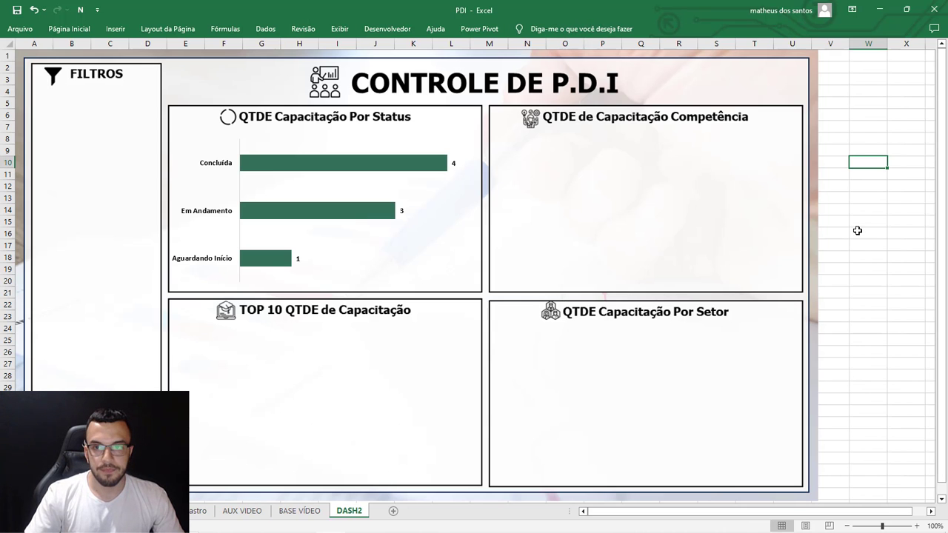
pyautogui.click(618, 352)
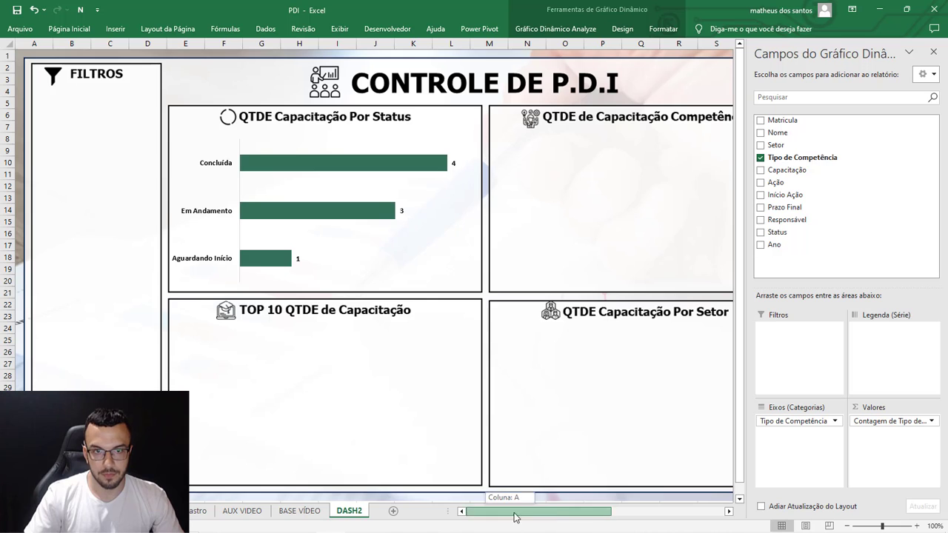
pyautogui.moveTo(508, 510); pyautogui.dragTo(581, 511)
pyautogui.moveTo(591, 240); pyautogui.dragTo(245, 137)
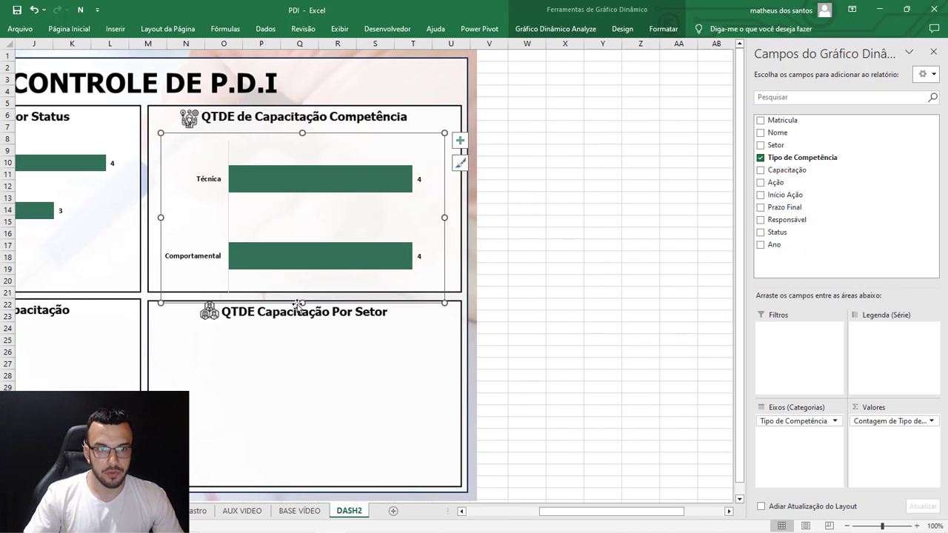
pyautogui.moveTo(302, 300); pyautogui.dragTo(305, 291)
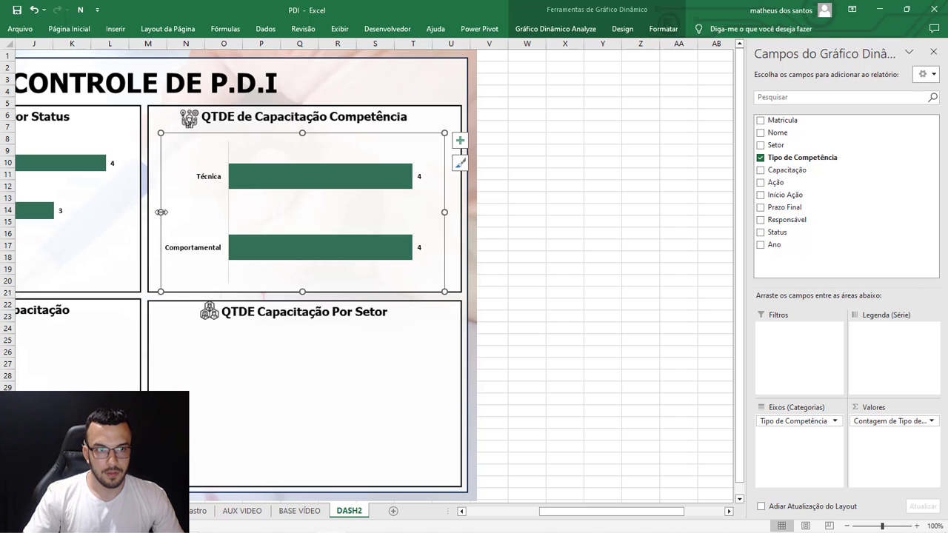
pyautogui.moveTo(161, 212); pyautogui.dragTo(148, 212)
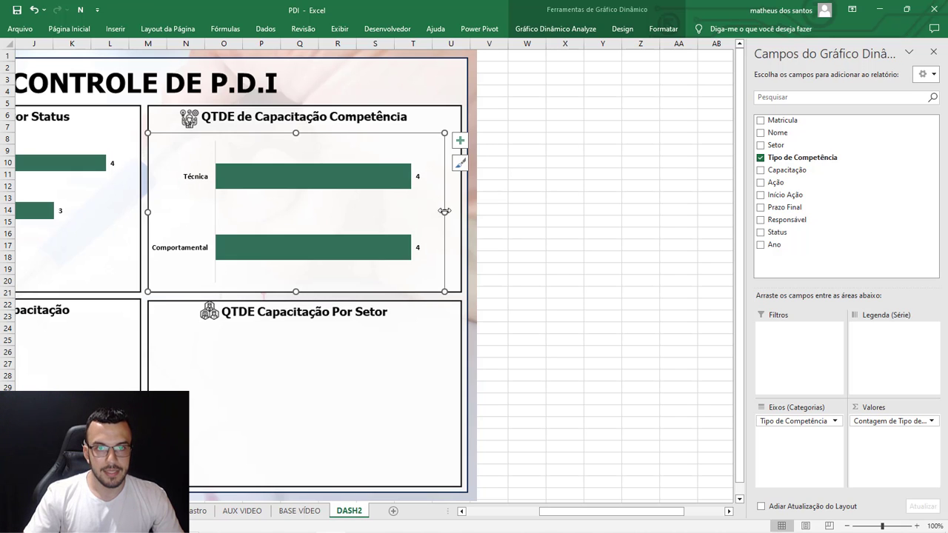
pyautogui.moveTo(444, 211); pyautogui.dragTo(460, 210)
pyautogui.click(557, 220)
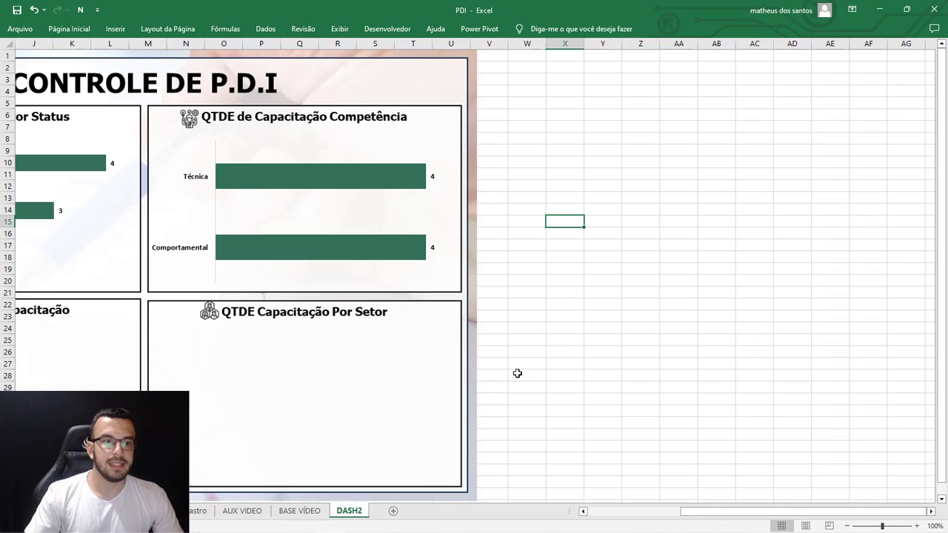
pyautogui.moveTo(709, 513); pyautogui.dragTo(607, 514)
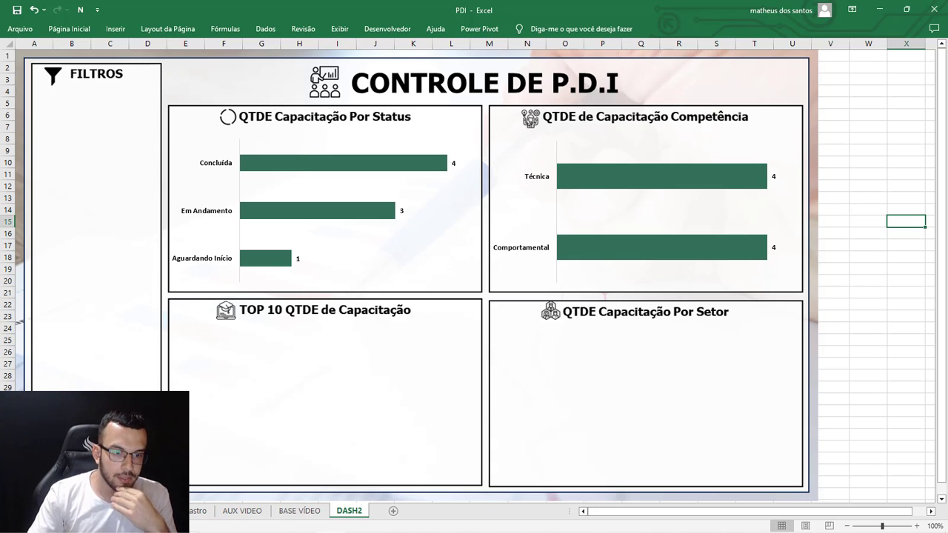
# Step: Check BASE VÍDEO's Capacitação column, then select the Tipo de Competência pivot D3:E6 on AUX VIDEO
pyautogui.click(300, 511)
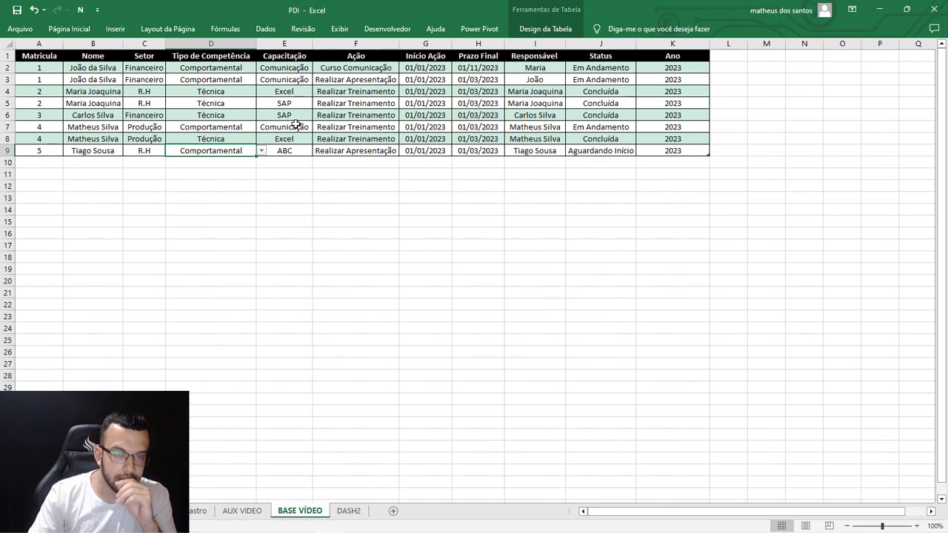
pyautogui.click(279, 45)
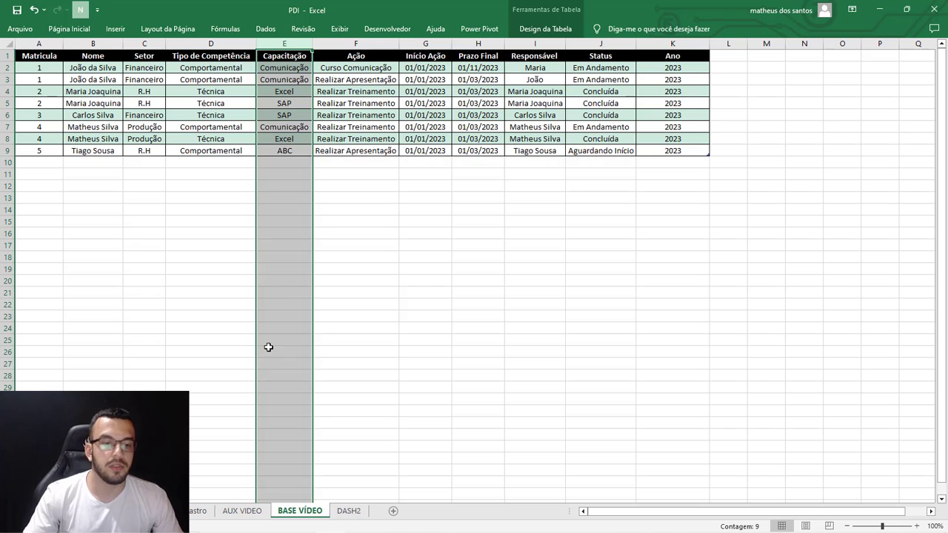
pyautogui.click(243, 511)
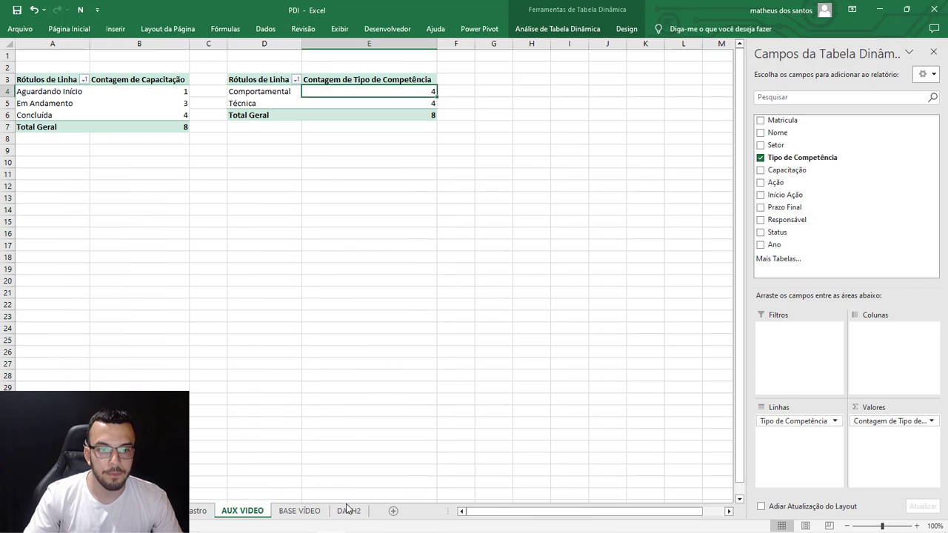
pyautogui.click(299, 512)
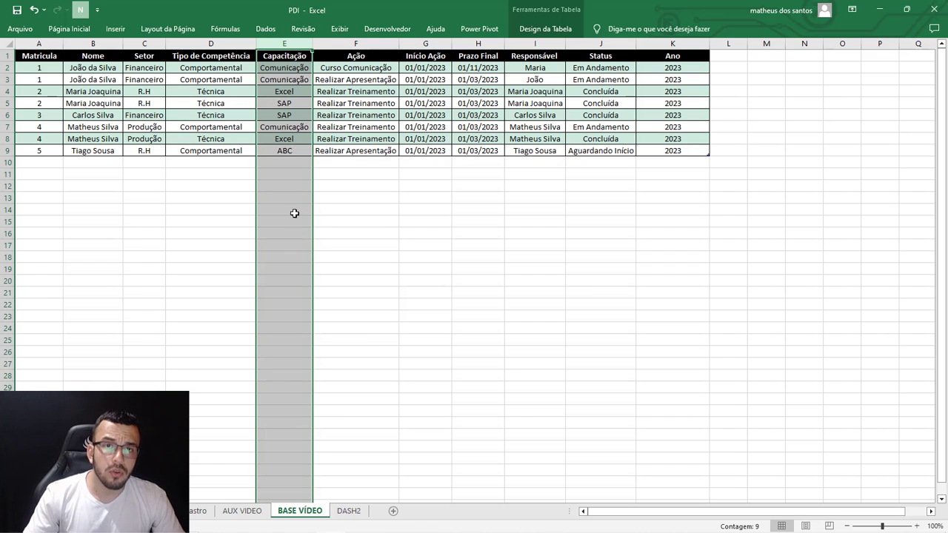
pyautogui.click(250, 512)
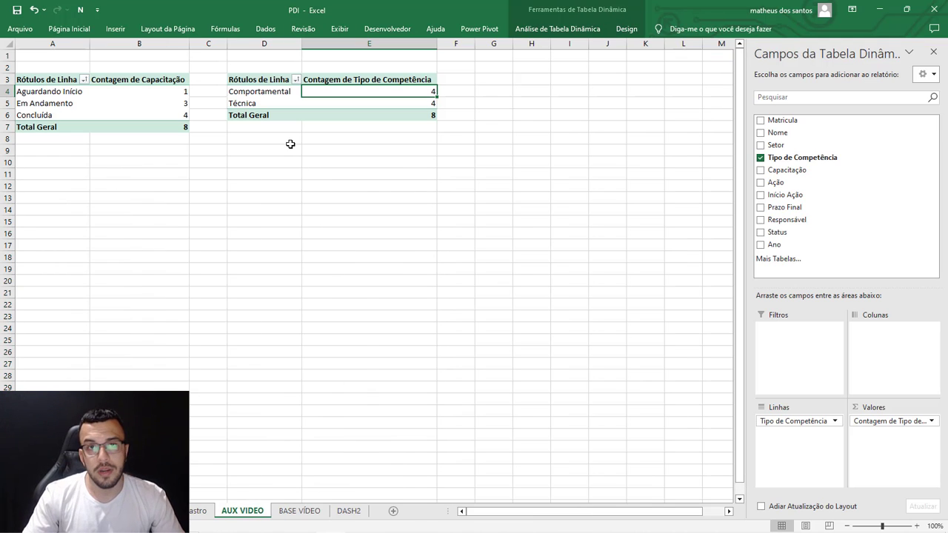
pyautogui.moveTo(252, 77); pyautogui.dragTo(390, 112)
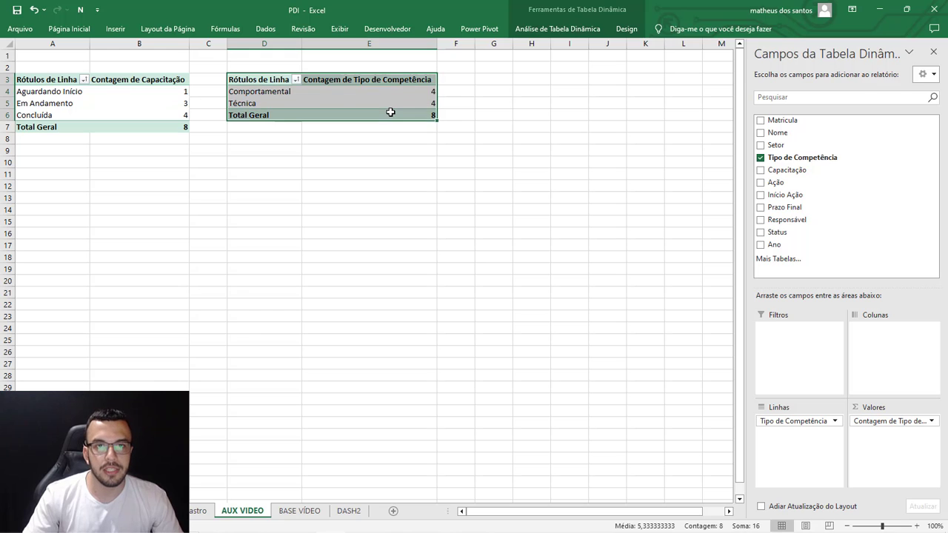
# Step: Paste the pivot copy at G3, auto-fit columns G and H, and switch its rows and values to Capacitação
pyautogui.click(504, 83)
pyautogui.hotkey('ctrl', 'v')
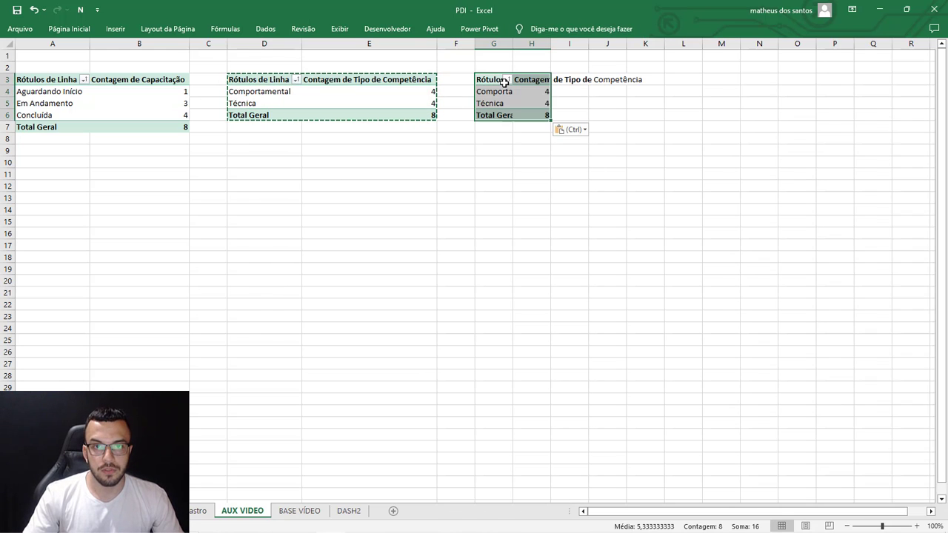
pyautogui.doubleClick(513, 46)
pyautogui.doubleClick(585, 46)
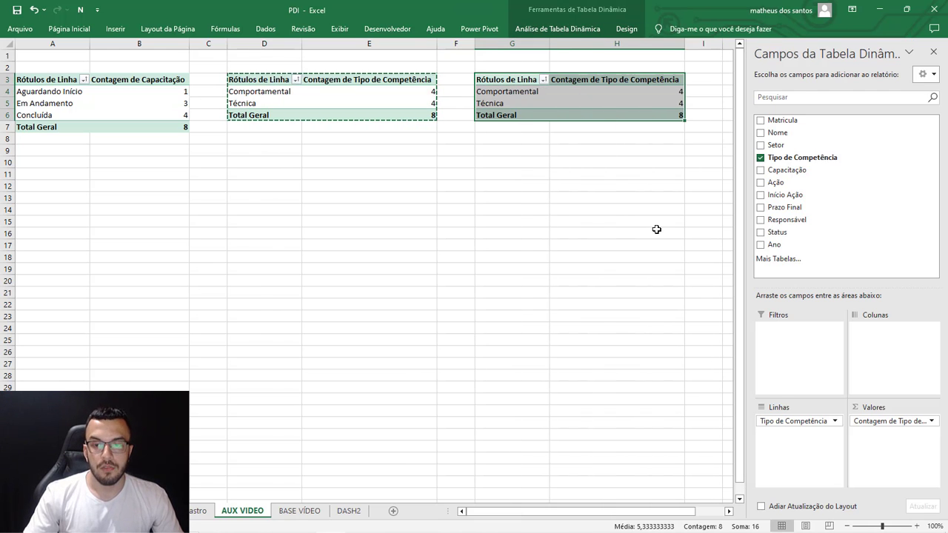
pyautogui.moveTo(803, 421); pyautogui.dragTo(692, 375)
pyautogui.moveTo(905, 424); pyautogui.dragTo(631, 377)
pyautogui.moveTo(787, 169); pyautogui.dragTo(798, 475)
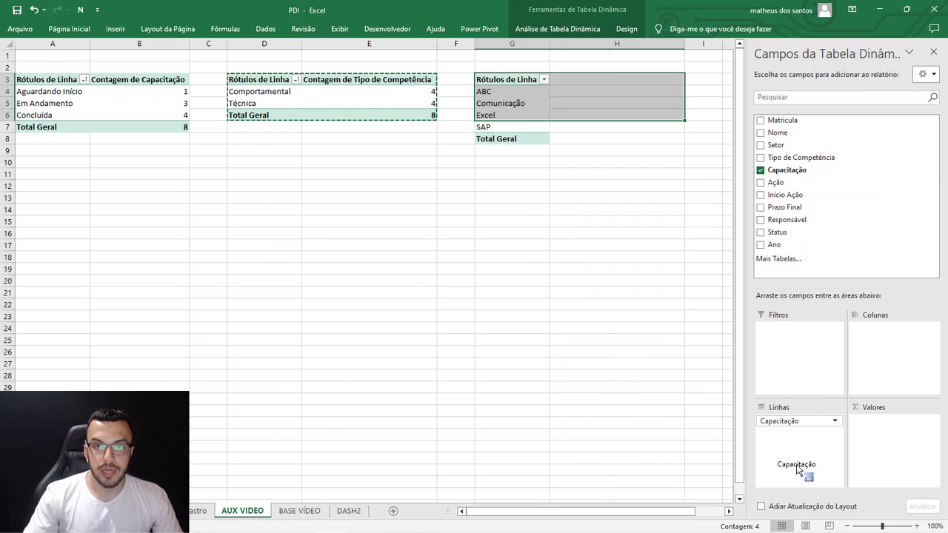
pyautogui.moveTo(800, 170); pyautogui.dragTo(886, 456)
# Step: Sort the Capacitação counts H4:H7 smallest to largest: ABC 1, SAP 2, Excel 2, Comunicação 3
pyautogui.click(521, 99)
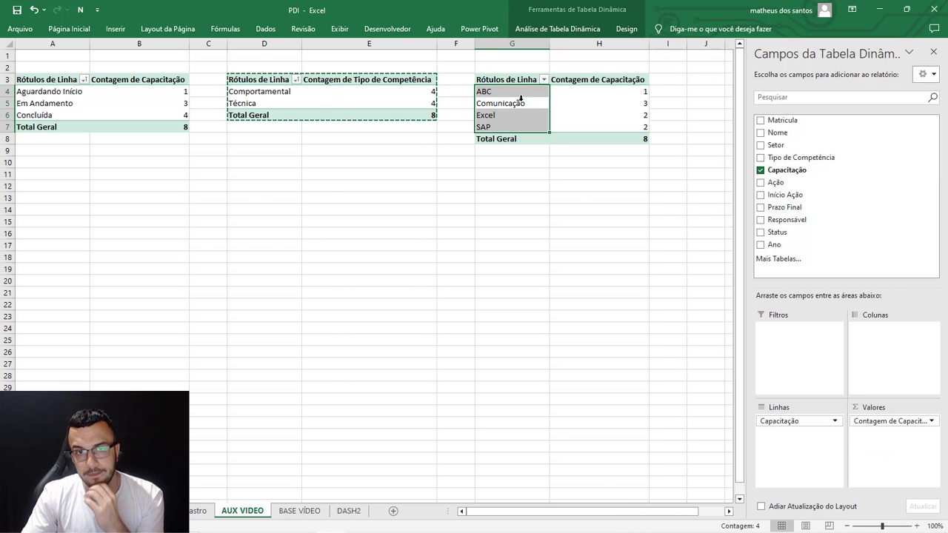
pyautogui.click(530, 107)
pyautogui.click(640, 102)
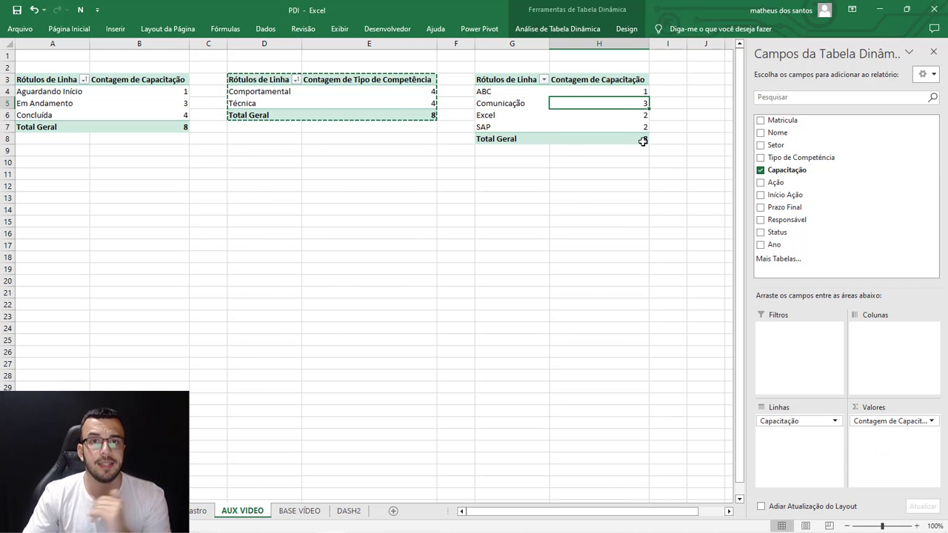
pyautogui.moveTo(643, 141)
pyautogui.moveTo(640, 91); pyautogui.dragTo(640, 127)
pyautogui.click(74, 32)
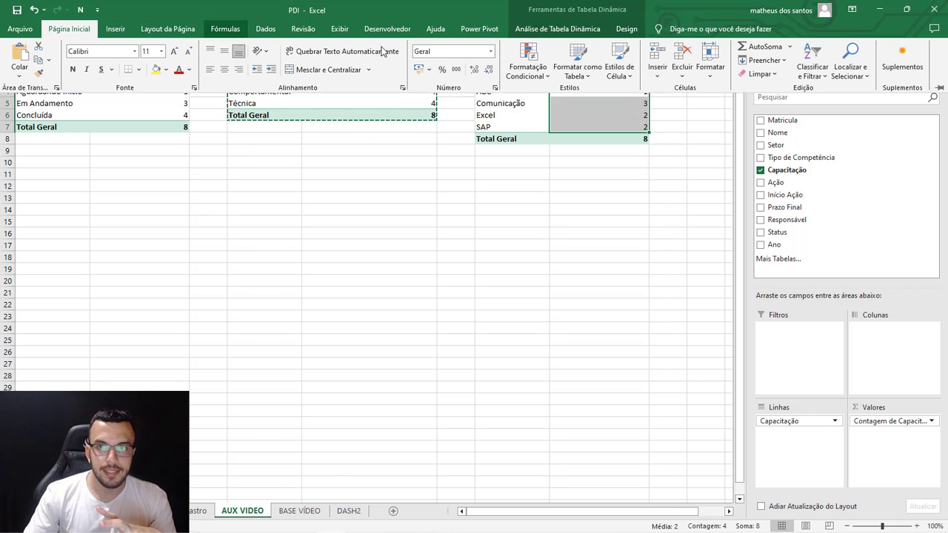
pyautogui.click(805, 77)
pyautogui.click(812, 90)
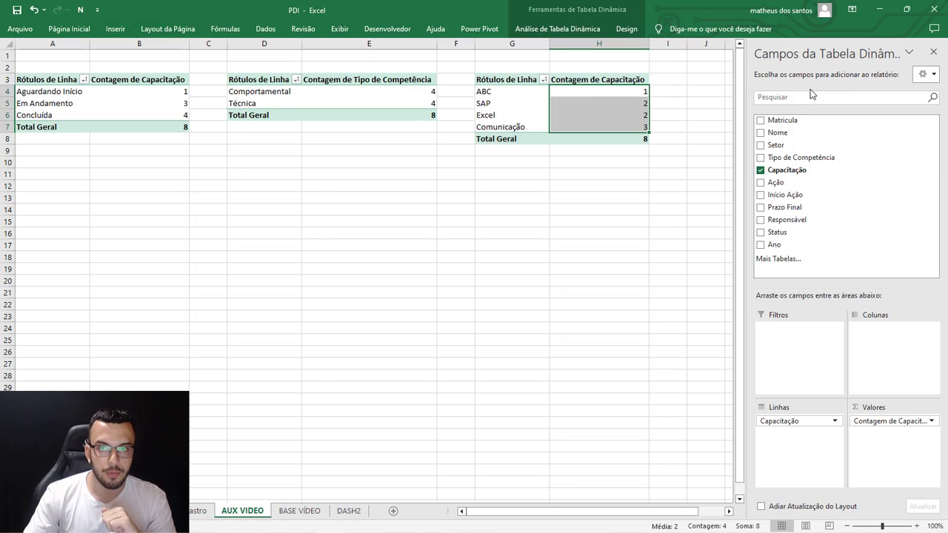
pyautogui.click(693, 139)
# Step: Open the 10 Primeiros value filter from the Capacitação row labels dropdown
pyautogui.click(545, 79)
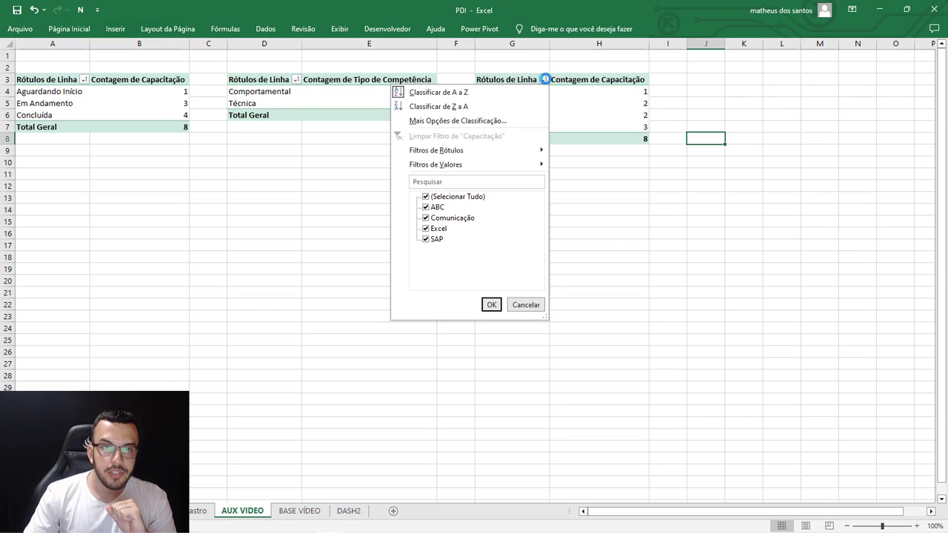
pyautogui.click(652, 72)
pyautogui.click(552, 76)
pyautogui.click(544, 79)
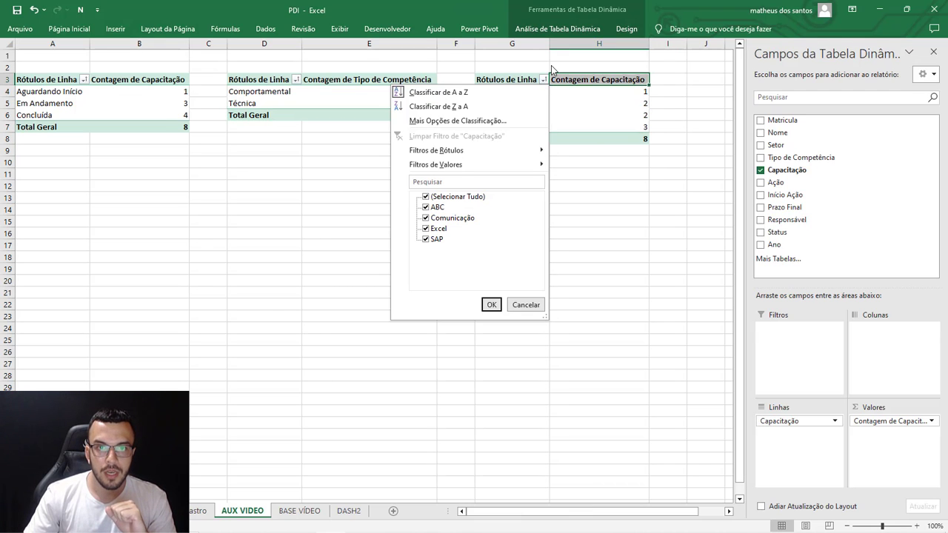
pyautogui.moveTo(489, 166)
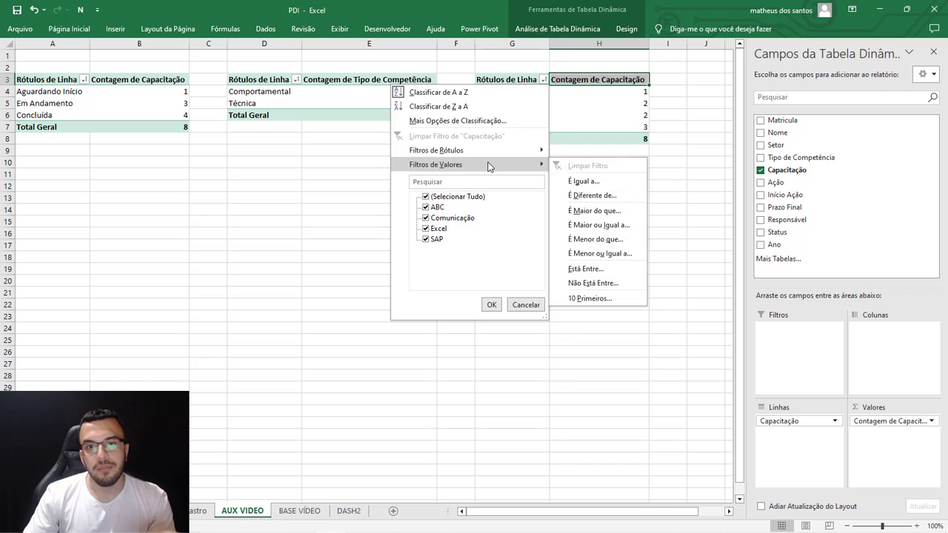
pyautogui.click(589, 299)
# Step: Keep the top 10 items by Contagem de Capacitação and apply the filter
pyautogui.moveTo(283, 206); pyautogui.dragTo(570, 173)
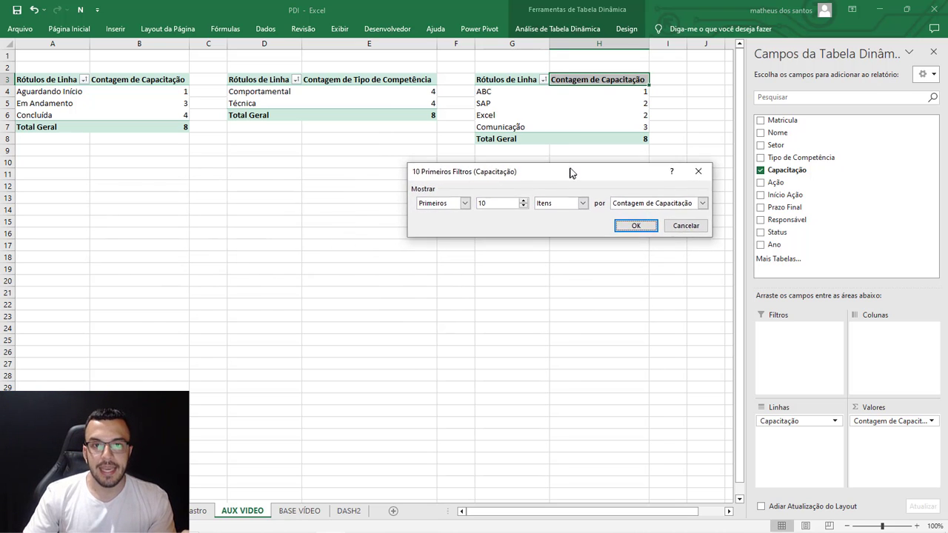
pyautogui.click(465, 202)
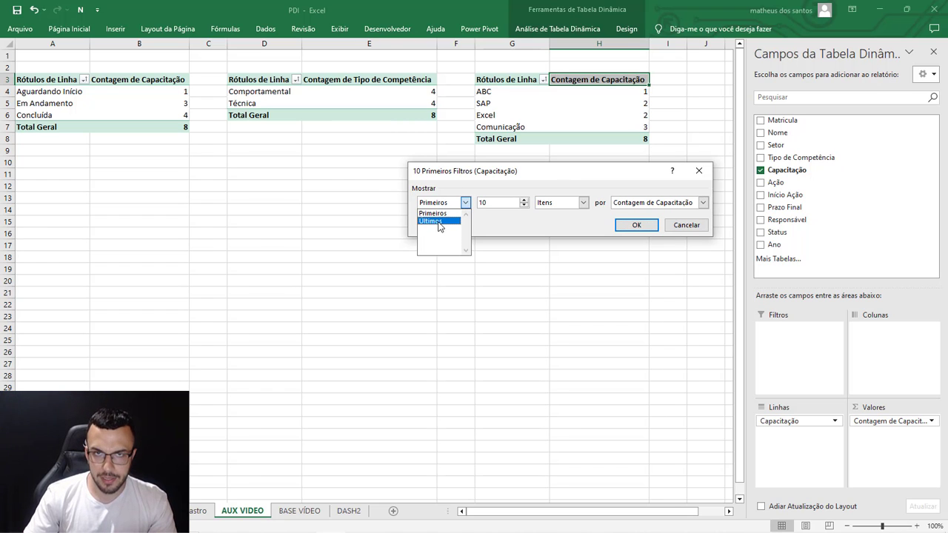
pyautogui.click(461, 211)
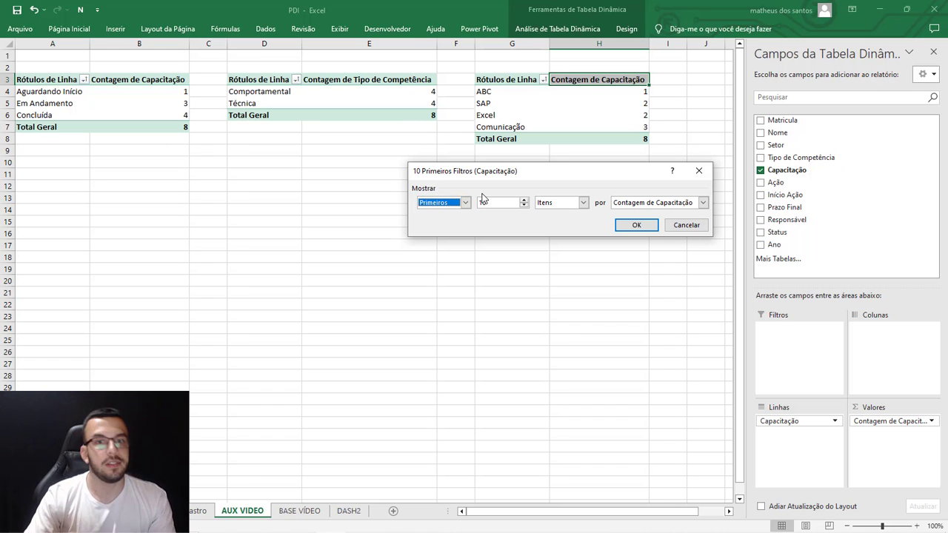
pyautogui.doubleClick(482, 198)
pyautogui.write('3')
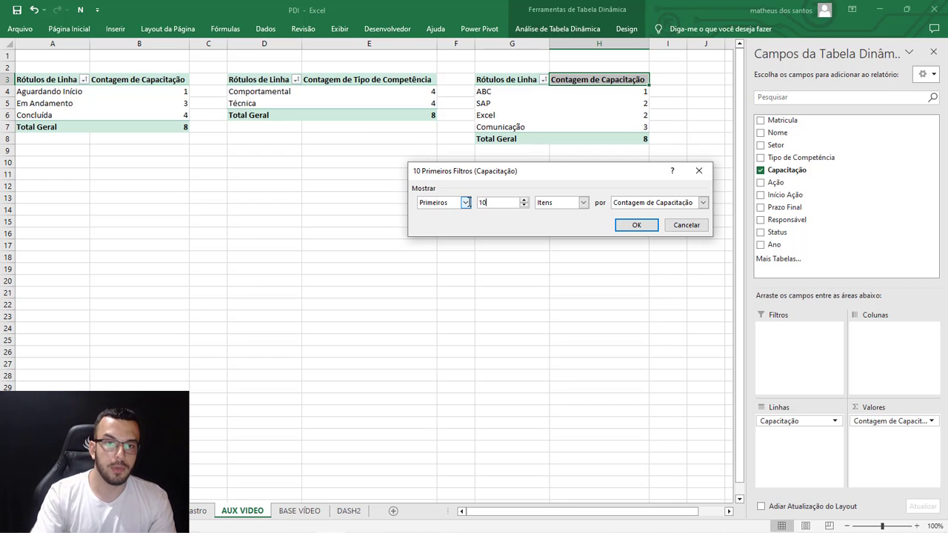
pyautogui.click(635, 225)
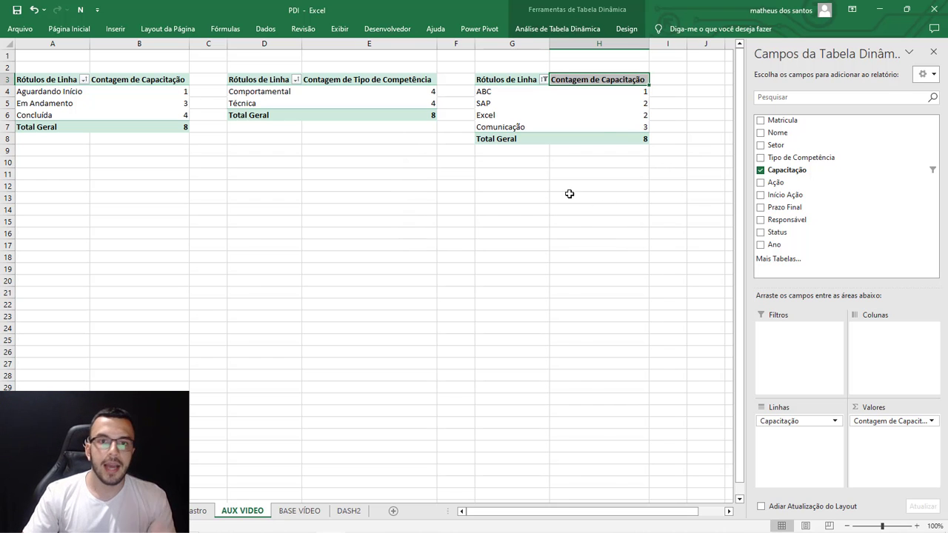
pyautogui.click(667, 95)
pyautogui.click(634, 104)
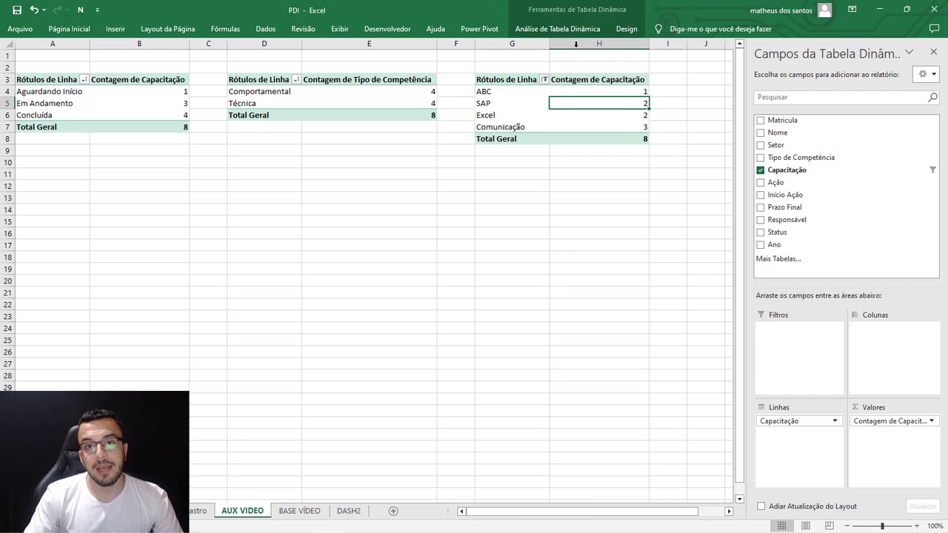
# Step: Build a Capacitação pivot chart from the green-bar AAAAAPDI template and take it off AUX VIDEO
pyautogui.click(558, 29)
pyautogui.click(683, 72)
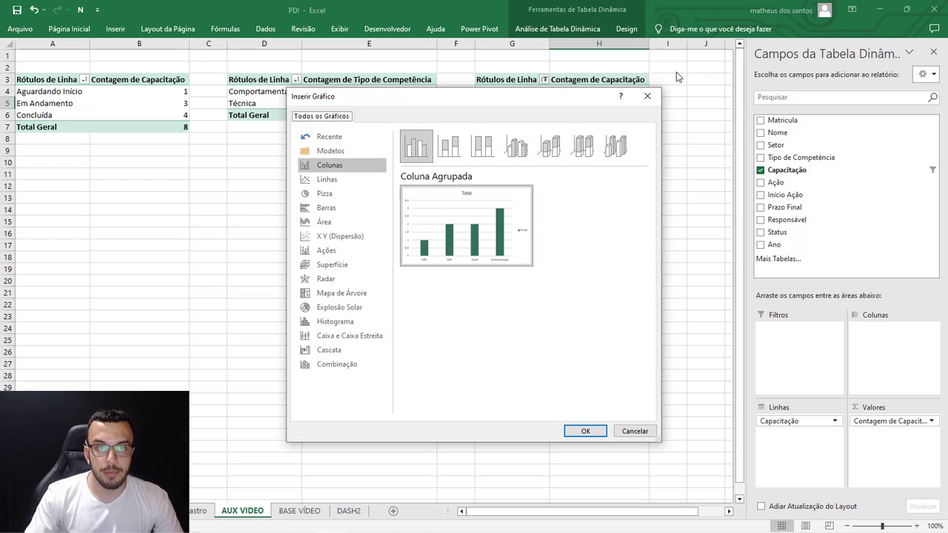
pyautogui.click(330, 150)
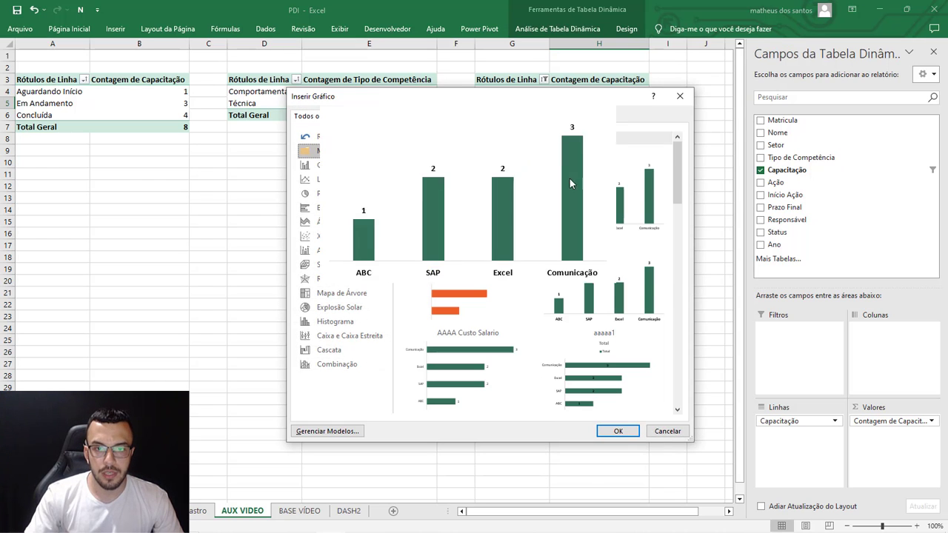
pyautogui.moveTo(679, 180); pyautogui.dragTo(682, 241)
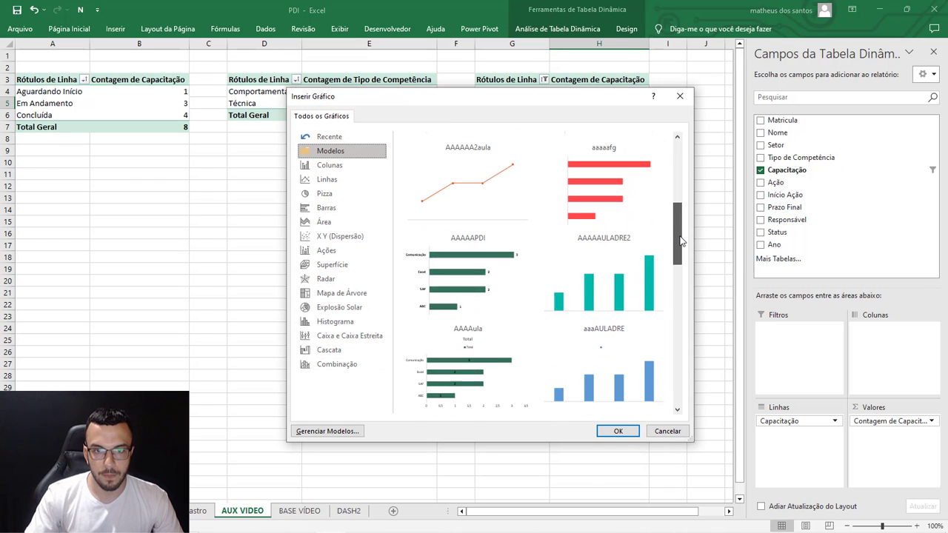
pyautogui.doubleClick(483, 293)
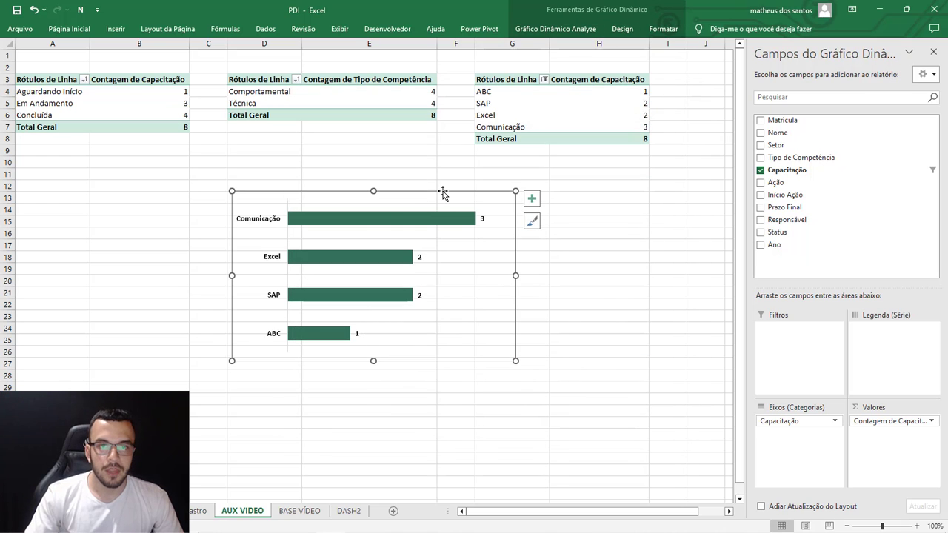
pyautogui.press('Delete')
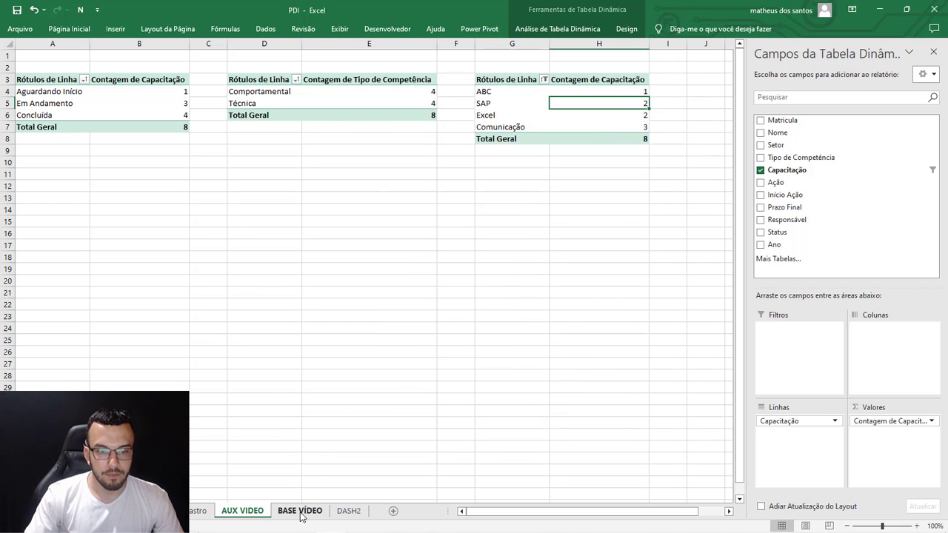
# Step: Paste the Capacitação chart onto DASH2 and resize it to fill the TOP 10 QTDE de Capacitação box
pyautogui.click(349, 511)
pyautogui.scroll(-4, 511, 381)
pyautogui.hotkey('ctrl', 'v')
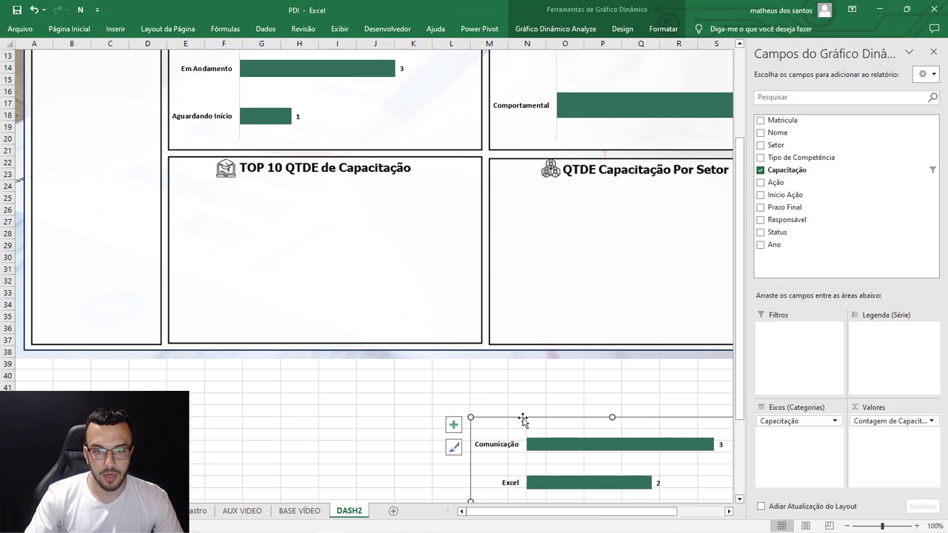
pyautogui.moveTo(523, 417); pyautogui.dragTo(275, 206)
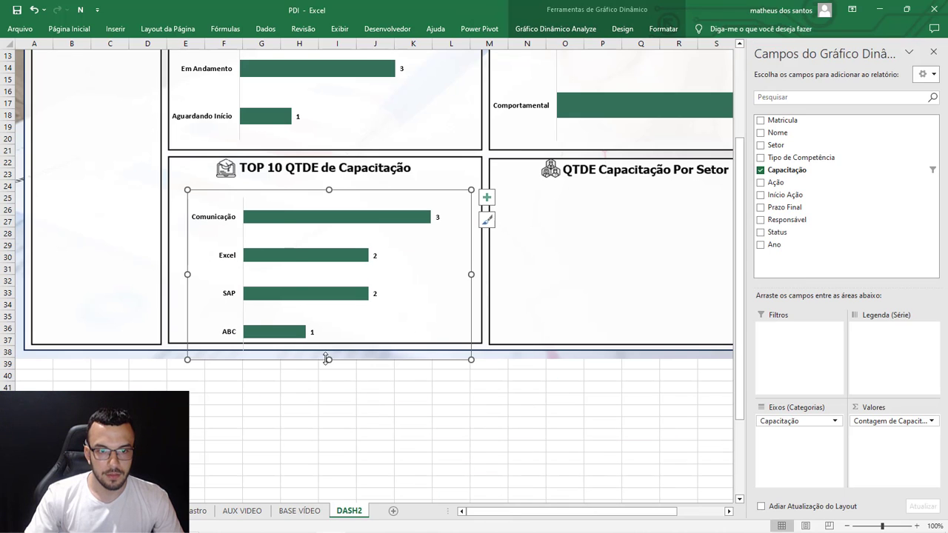
pyautogui.moveTo(329, 359); pyautogui.dragTo(329, 343)
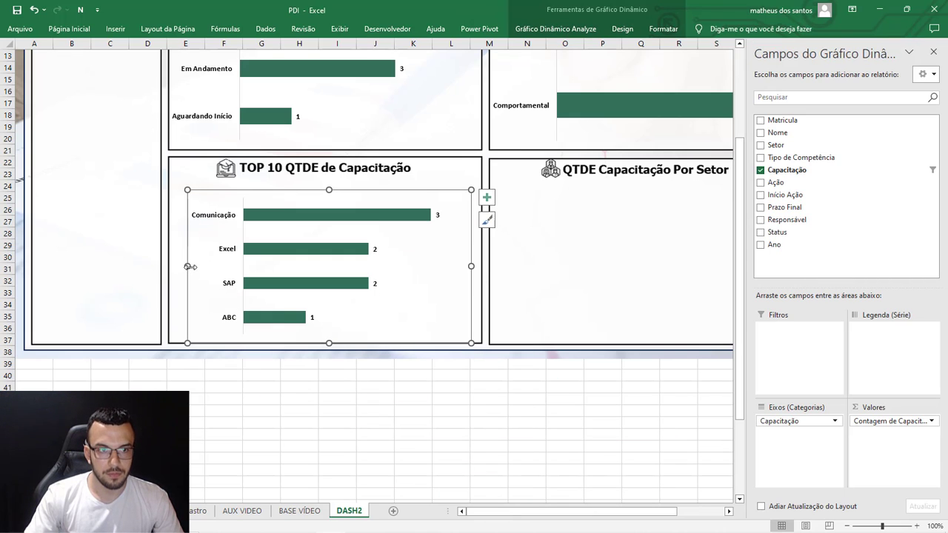
pyautogui.moveTo(188, 267); pyautogui.dragTo(170, 268)
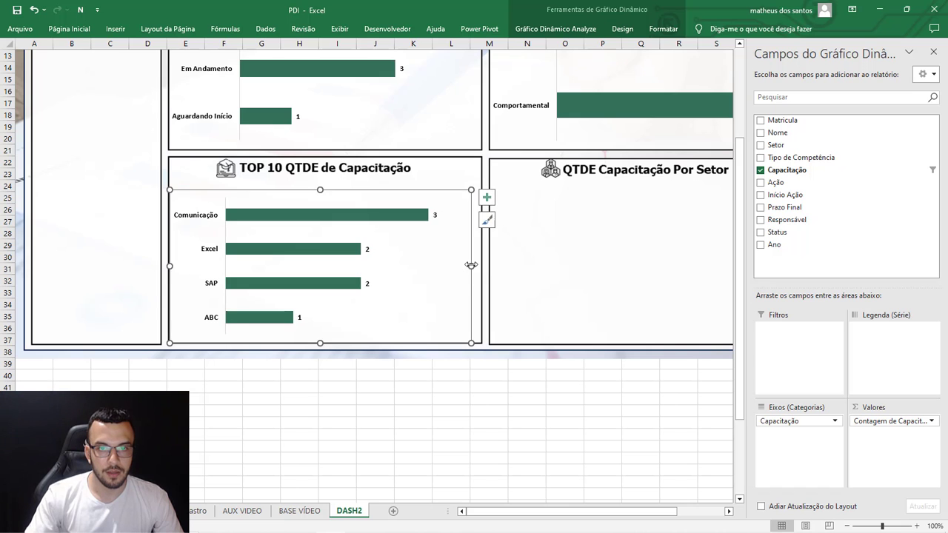
pyautogui.moveTo(471, 265); pyautogui.dragTo(482, 266)
pyautogui.click(481, 398)
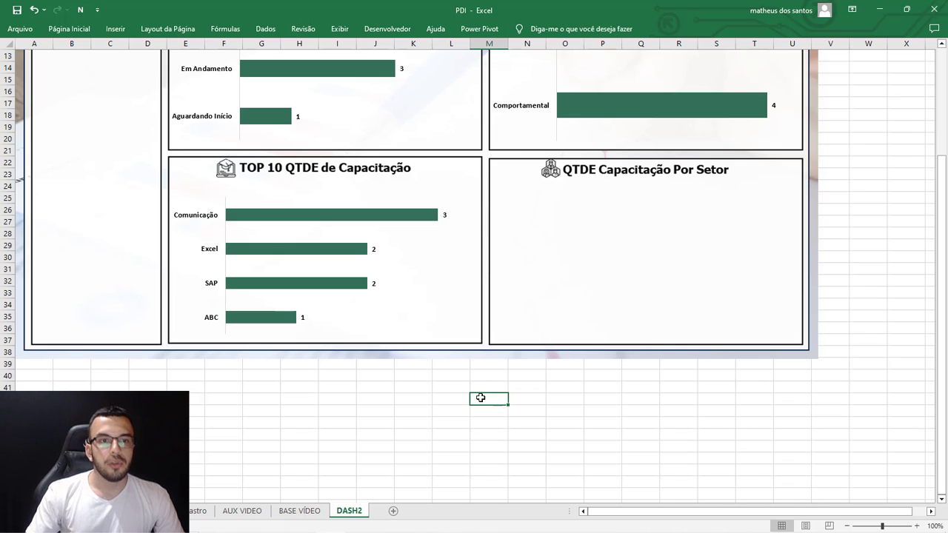
pyautogui.scroll(4, 485, 398)
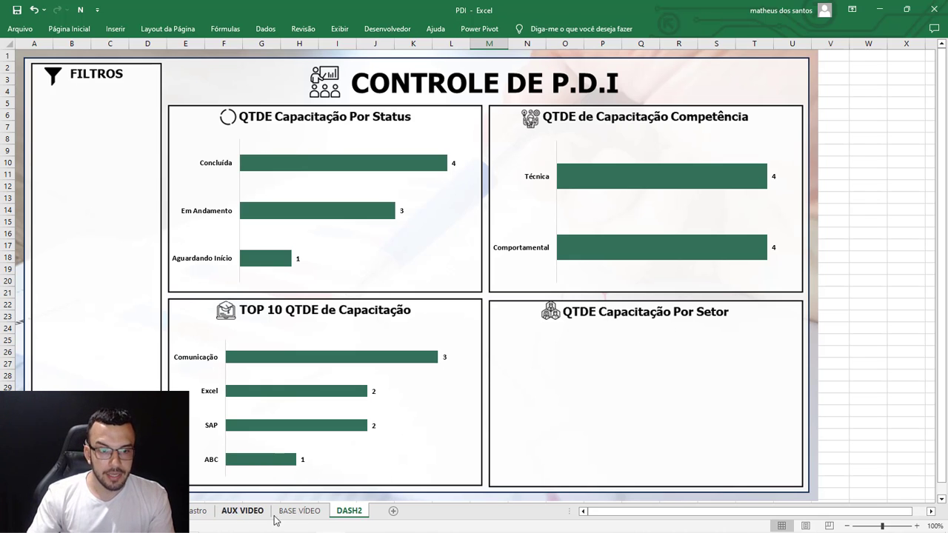
# Step: Look over the Setor column C in BASE VÍDEO, then go back to AUX VIDEO
pyautogui.click(300, 511)
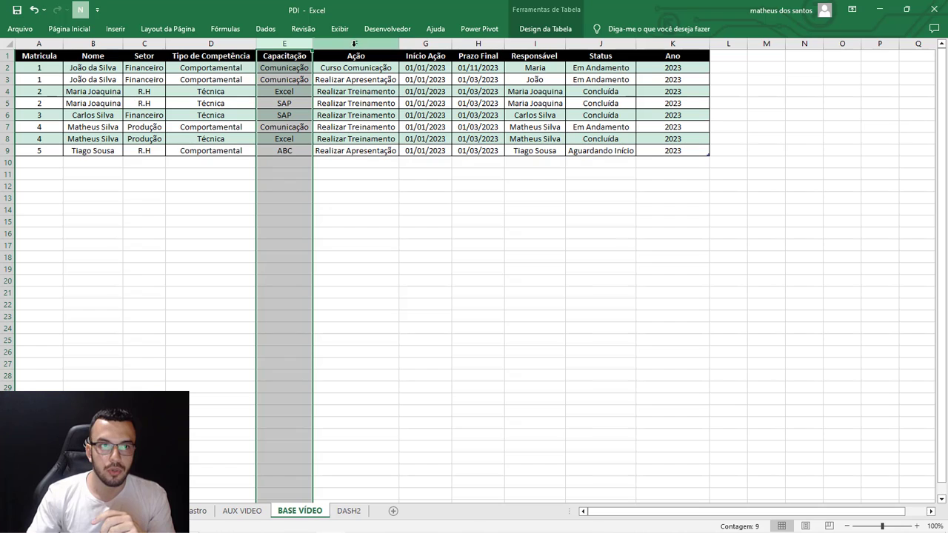
pyautogui.click(145, 45)
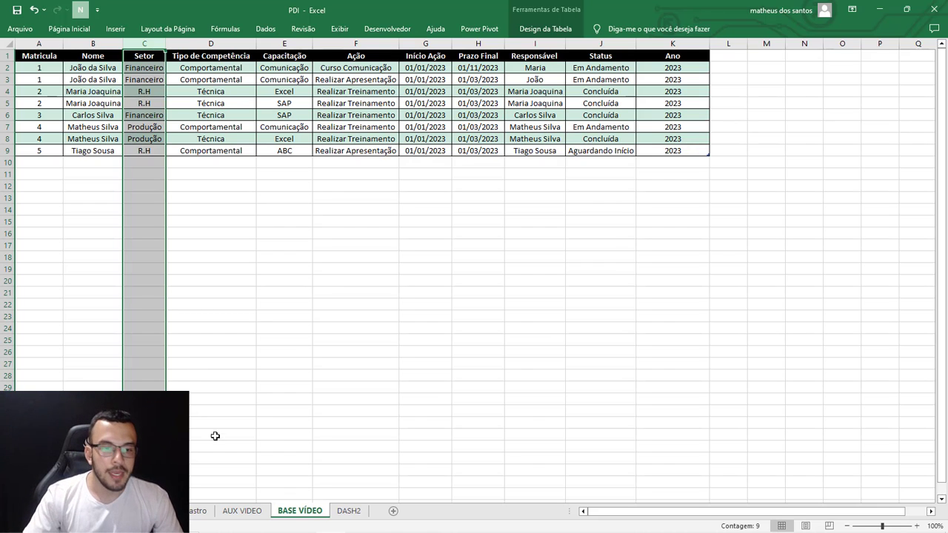
pyautogui.click(243, 511)
pyautogui.click(417, 282)
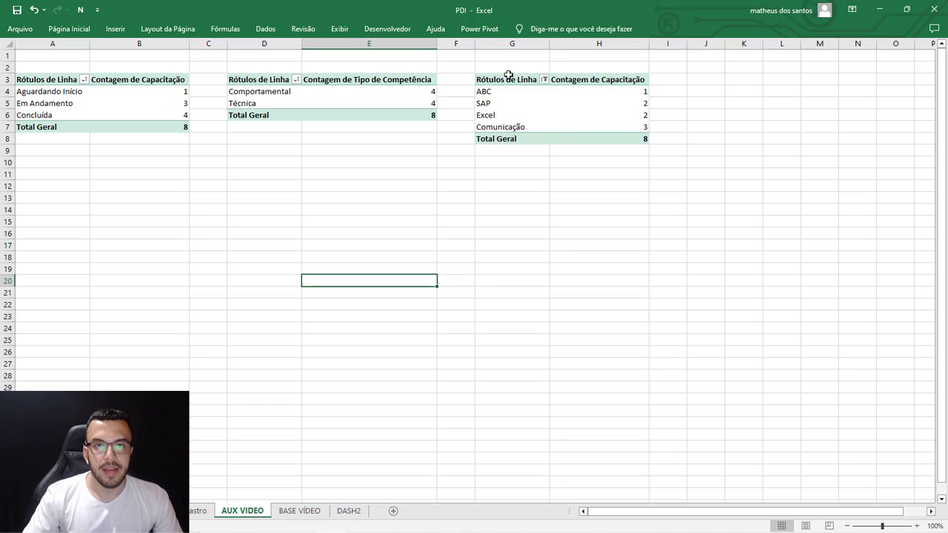
# Step: Copy the Top 10 pivot table G3:H8 to J3 and widen column J
pyautogui.moveTo(508, 74); pyautogui.dragTo(643, 137)
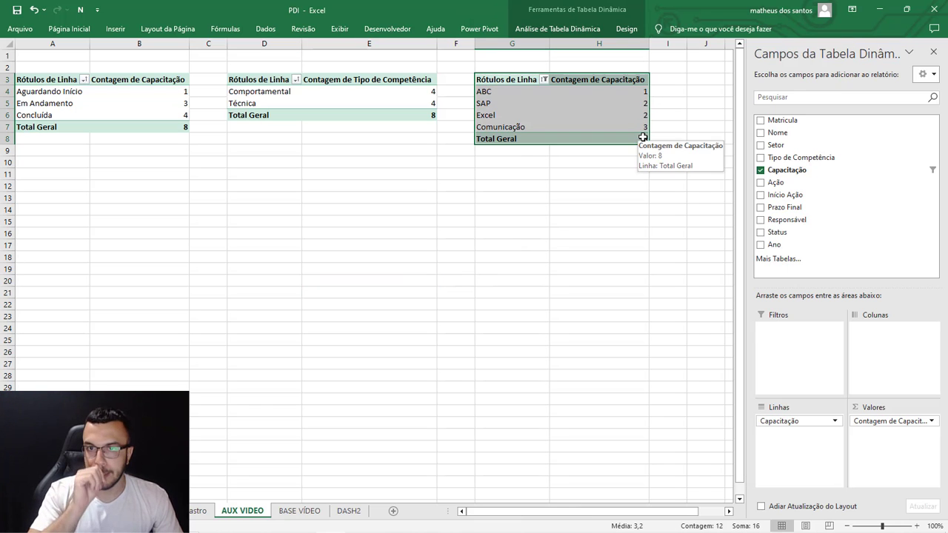
pyautogui.hotkey('ctrl', 'c')
pyautogui.click(703, 83)
pyautogui.hotkey('ctrl', 'v')
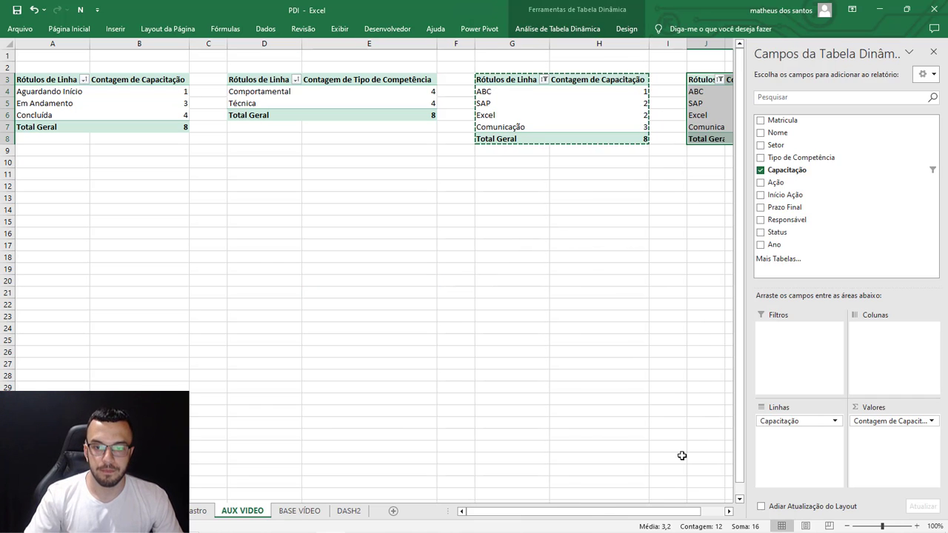
pyautogui.moveTo(667, 512); pyautogui.dragTo(689, 511)
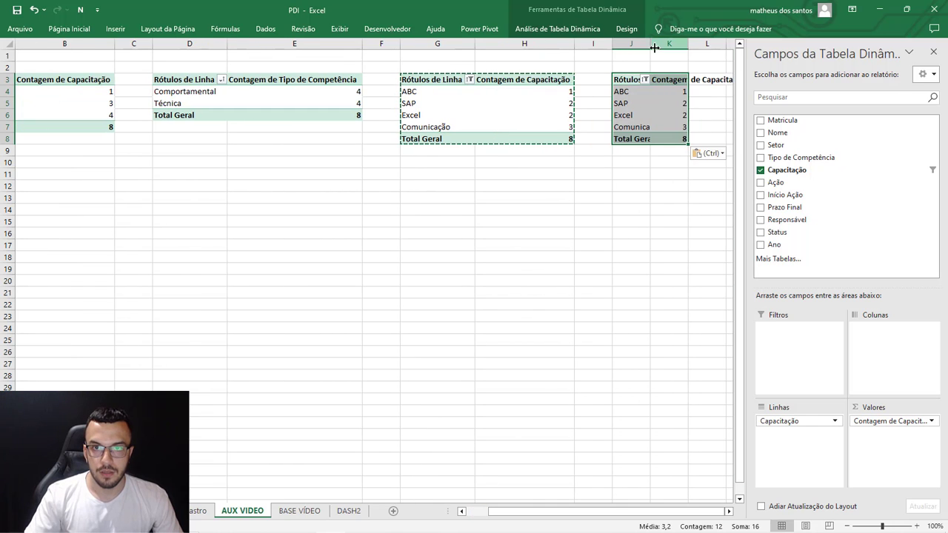
pyautogui.moveTo(655, 48); pyautogui.dragTo(687, 48)
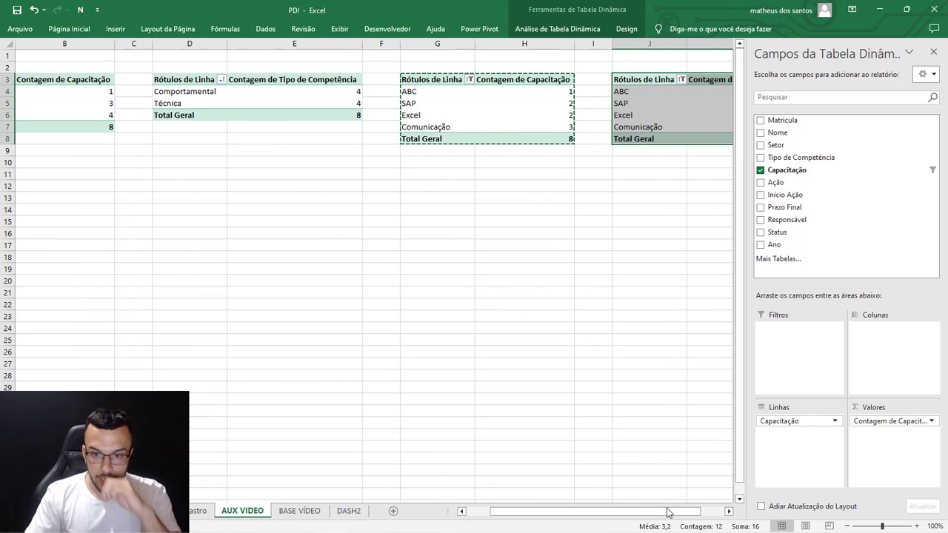
pyautogui.moveTo(666, 511); pyautogui.dragTo(692, 511)
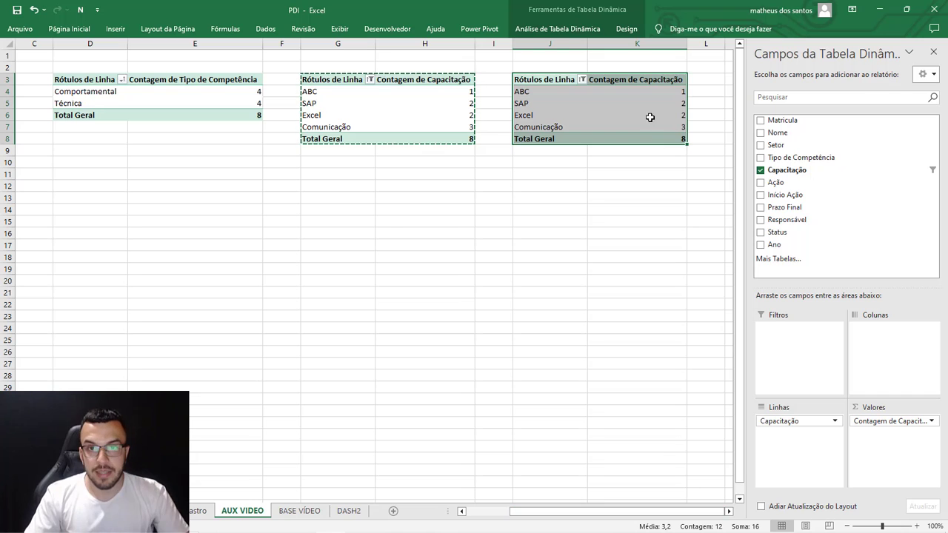
# Step: Rebuild the copied pivot with Setor in Rows and a count of Capacitação in Values
pyautogui.moveTo(786, 433); pyautogui.dragTo(678, 420)
pyautogui.moveTo(892, 421); pyautogui.dragTo(670, 244)
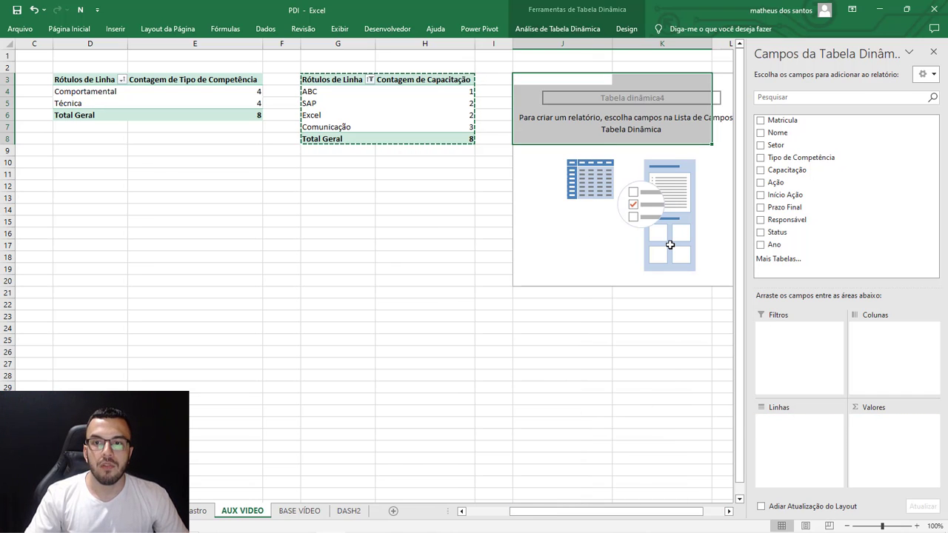
pyautogui.moveTo(778, 170); pyautogui.dragTo(888, 471)
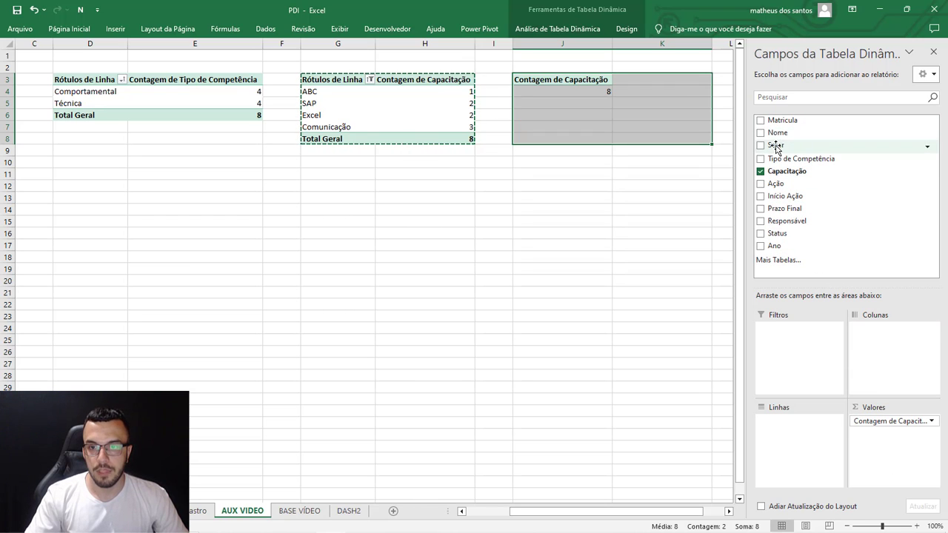
pyautogui.moveTo(774, 146); pyautogui.dragTo(775, 448)
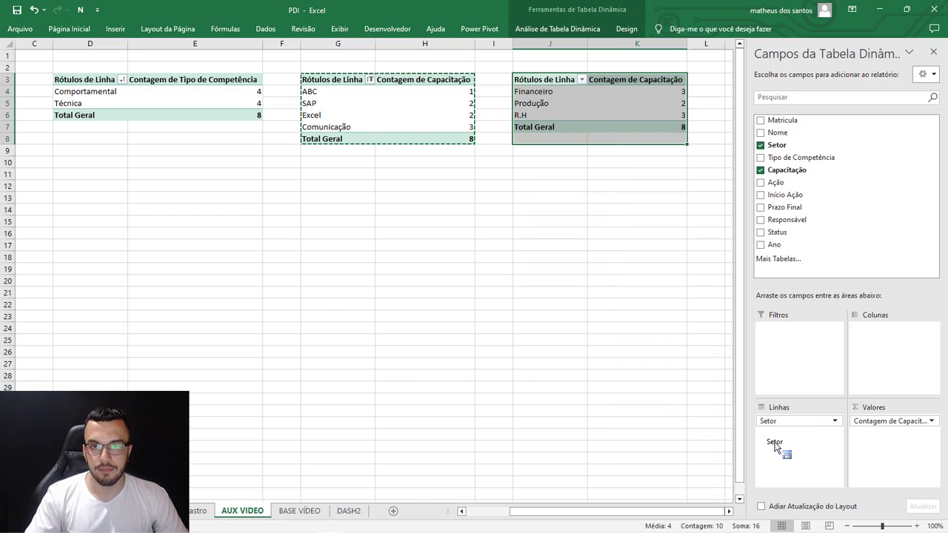
# Step: Sort the Setor counts ascending: Produção 2, Financeiro 3, R.H 3
pyautogui.click(656, 243)
pyautogui.click(637, 126)
pyautogui.moveTo(677, 90); pyautogui.dragTo(677, 114)
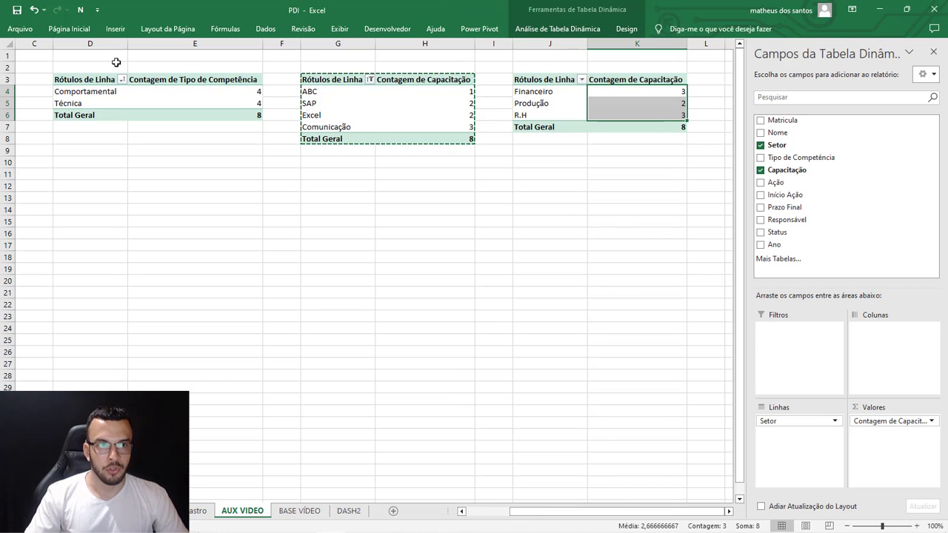
pyautogui.click(77, 32)
pyautogui.click(814, 75)
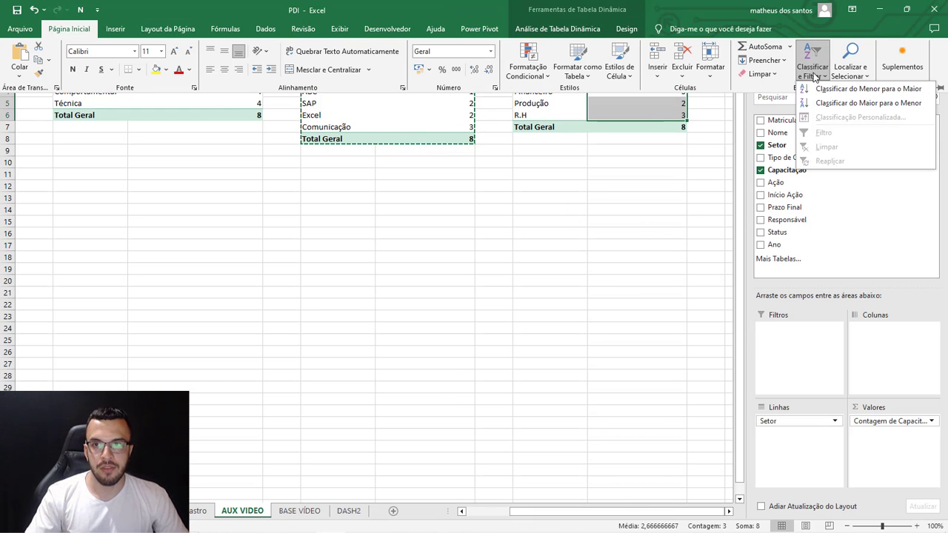
pyautogui.click(869, 88)
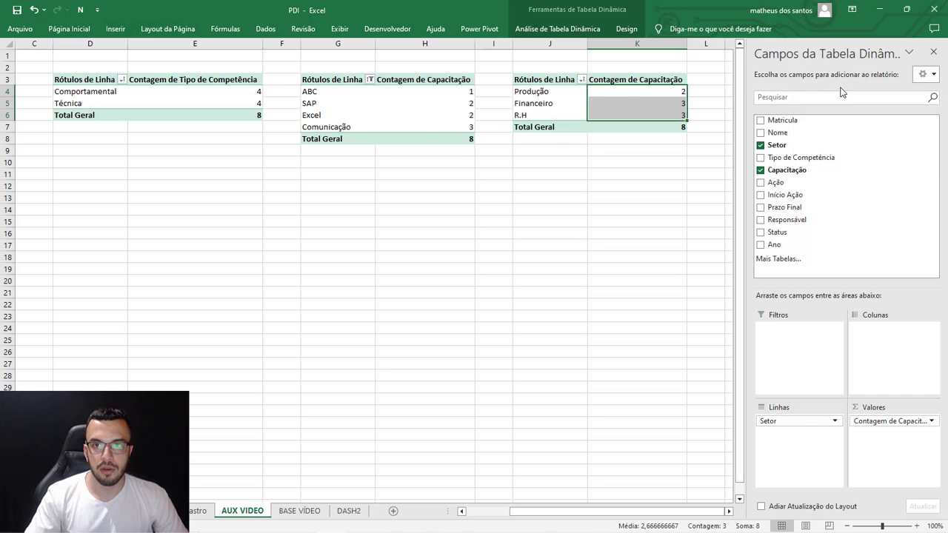
pyautogui.click(681, 105)
# Step: Insert a Setor pivot chart from the green bar template, cut it, and go to DASH2
pyautogui.click(561, 28)
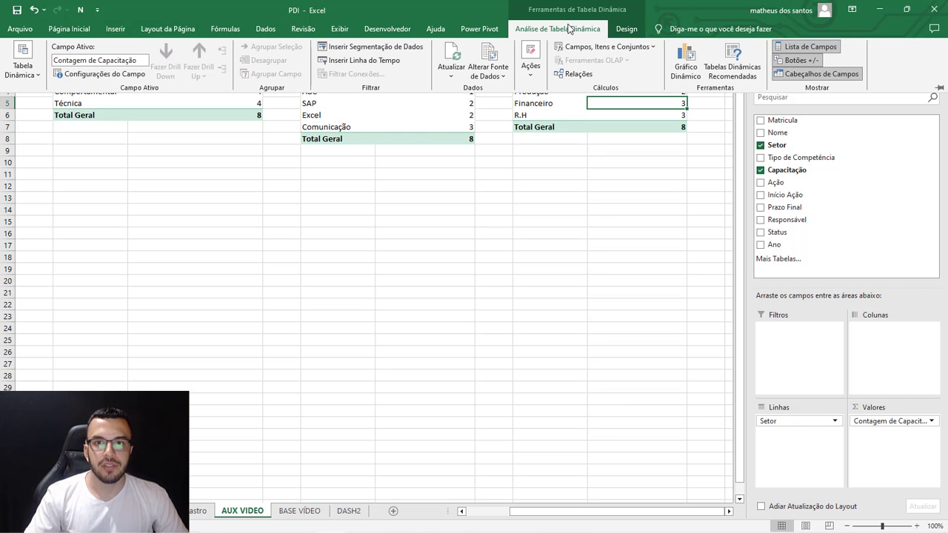
pyautogui.click(689, 74)
pyautogui.click(330, 151)
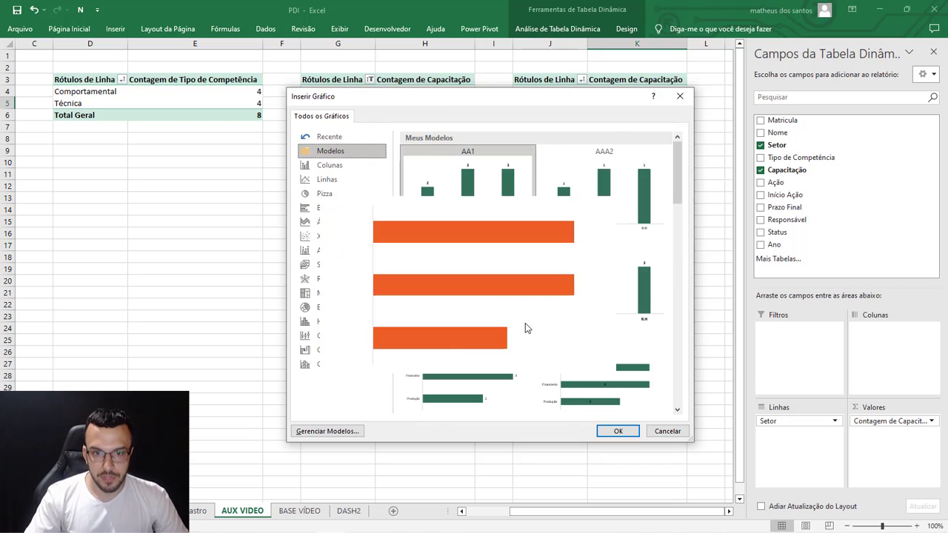
pyautogui.scroll(-3, 663, 223)
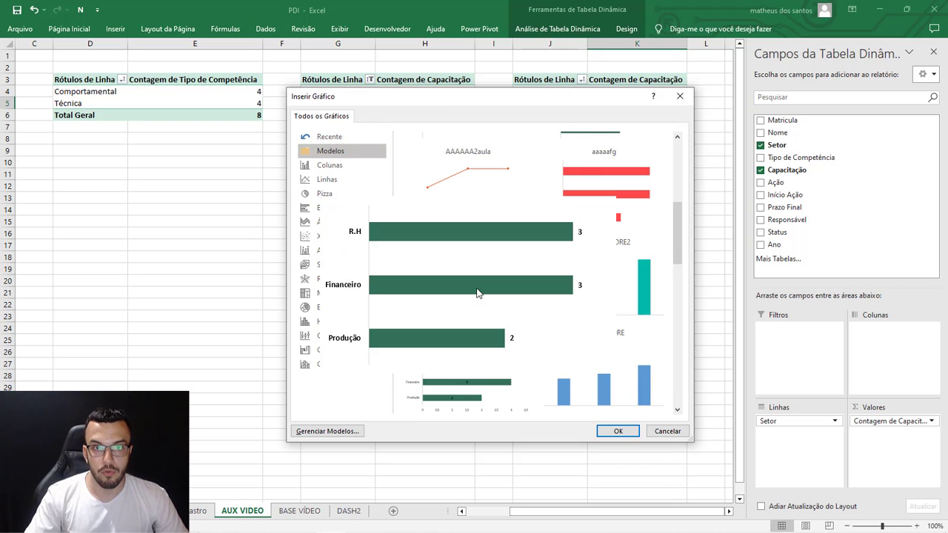
pyautogui.doubleClick(478, 293)
pyautogui.press('Delete')
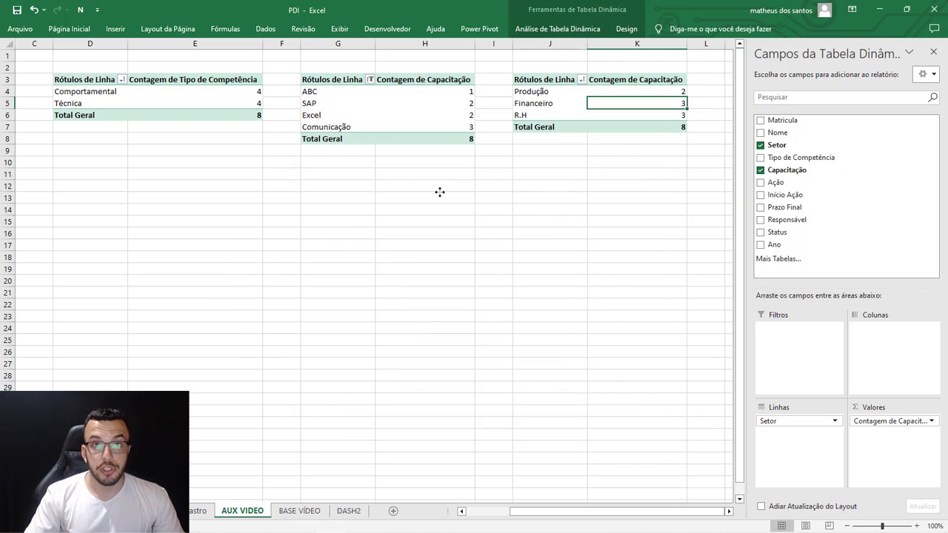
pyautogui.click(350, 513)
# Step: Paste the Setor chart onto DASH2 and move it into the Por Setor panel
pyautogui.click(864, 313)
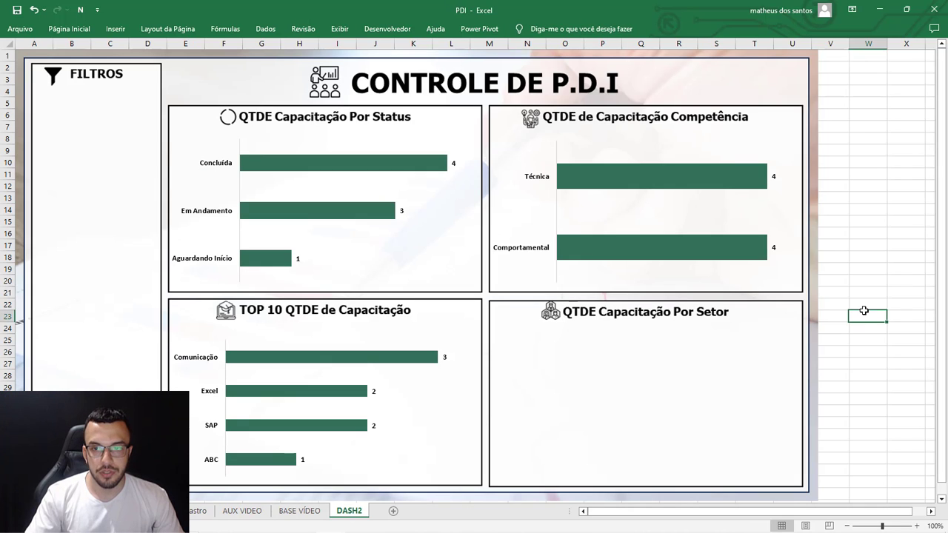
pyautogui.hotkey('ctrl', 'v')
pyautogui.moveTo(511, 512); pyautogui.dragTo(624, 512)
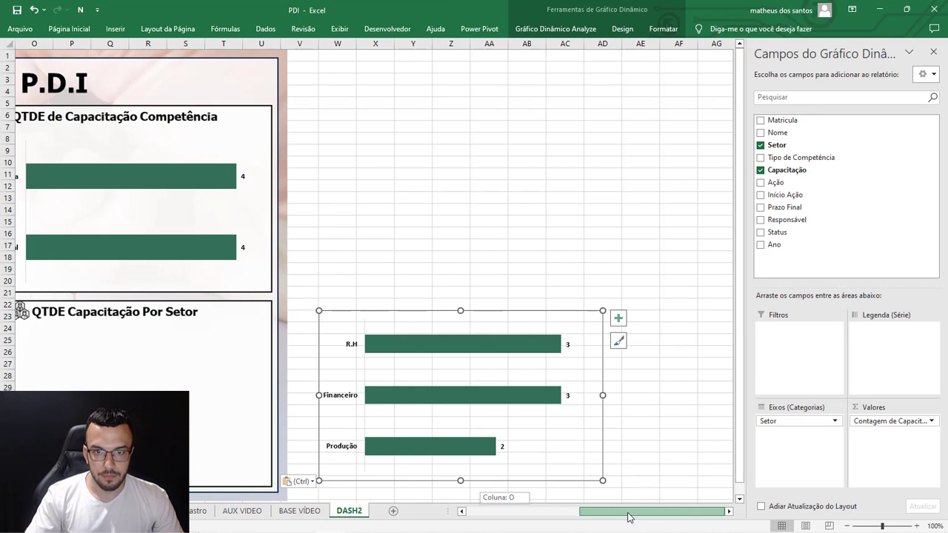
pyautogui.moveTo(395, 314); pyautogui.dragTo(176, 334)
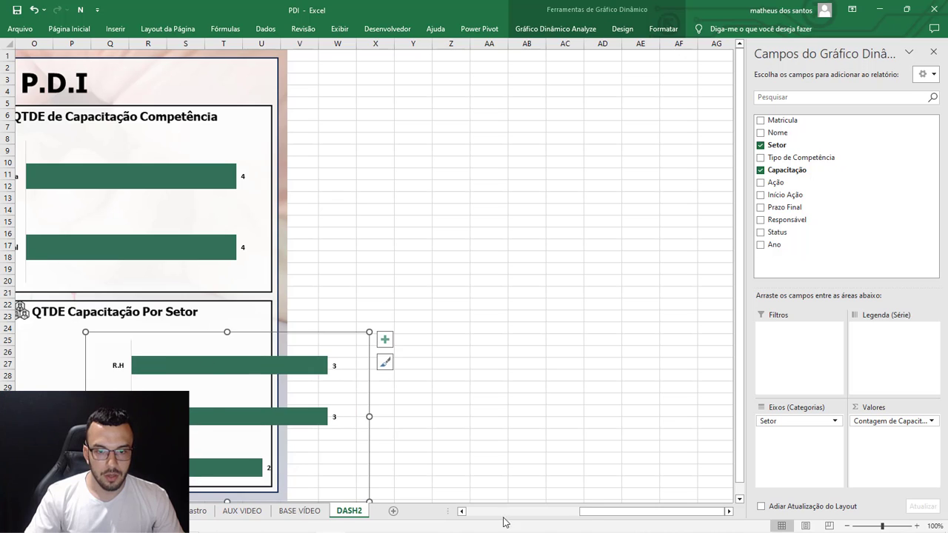
pyautogui.moveTo(592, 511); pyautogui.dragTo(456, 513)
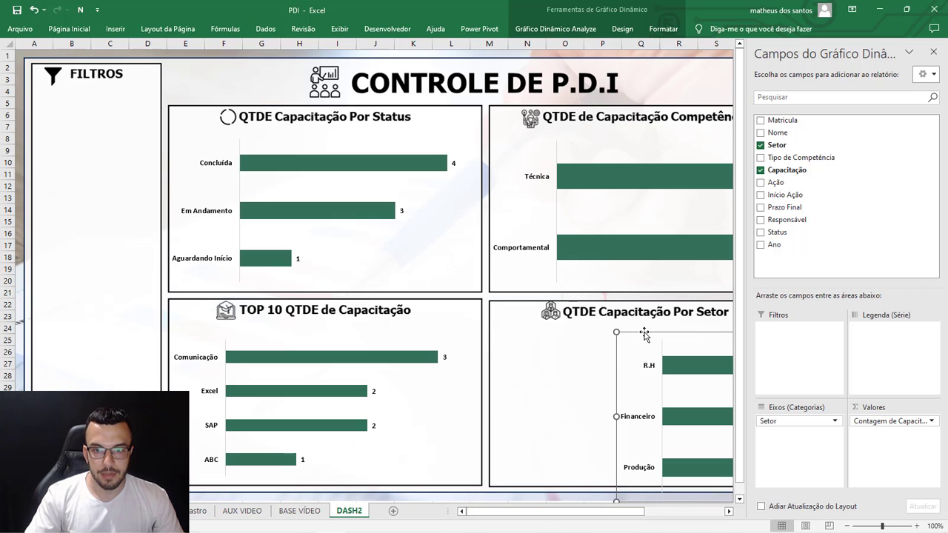
pyautogui.moveTo(644, 334); pyautogui.dragTo(550, 319)
# Step: Resize the Setor chart's top, left and right edges to fit inside the panel
pyautogui.moveTo(660, 318); pyautogui.dragTo(662, 328)
pyautogui.moveTo(521, 407); pyautogui.dragTo(491, 406)
pyautogui.moveTo(541, 512); pyautogui.dragTo(621, 514)
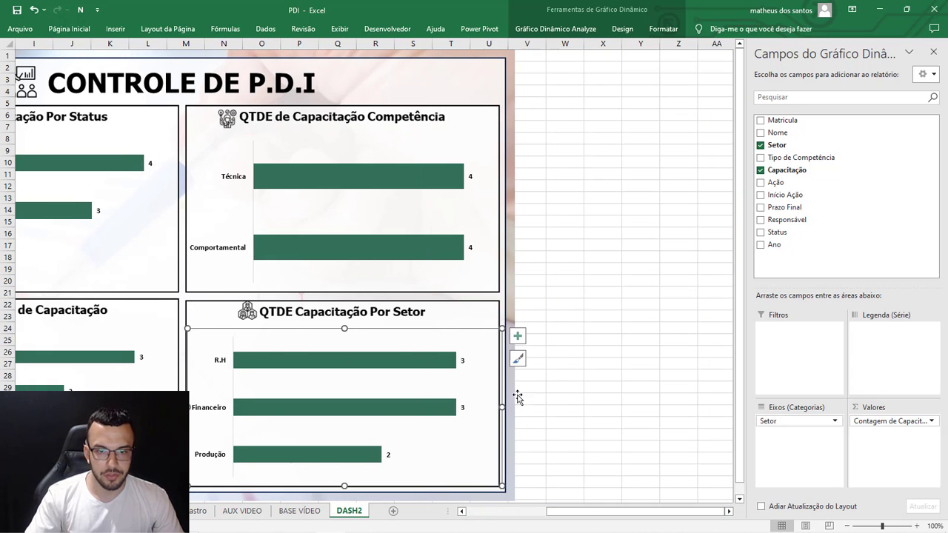
pyautogui.moveTo(503, 406); pyautogui.dragTo(500, 405)
pyautogui.click(603, 351)
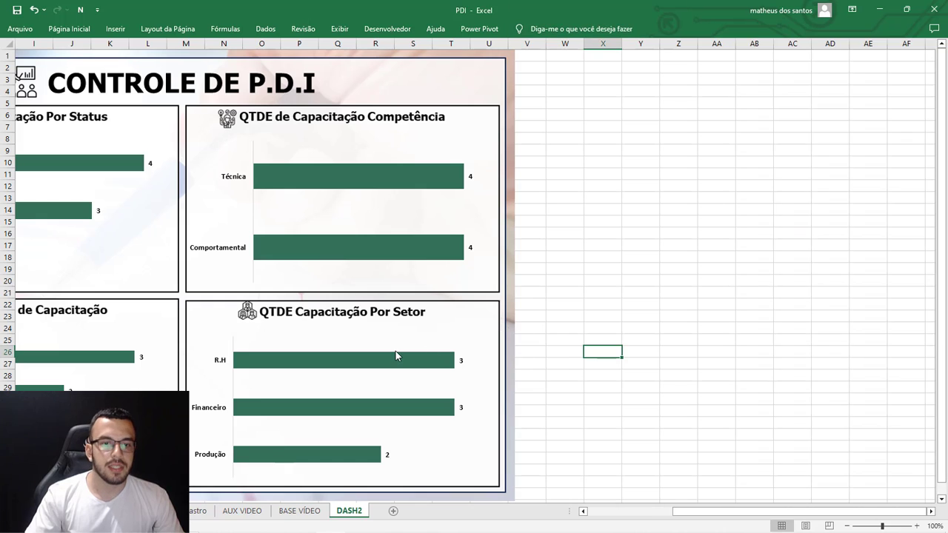
pyautogui.click(395, 352)
pyautogui.click(679, 43)
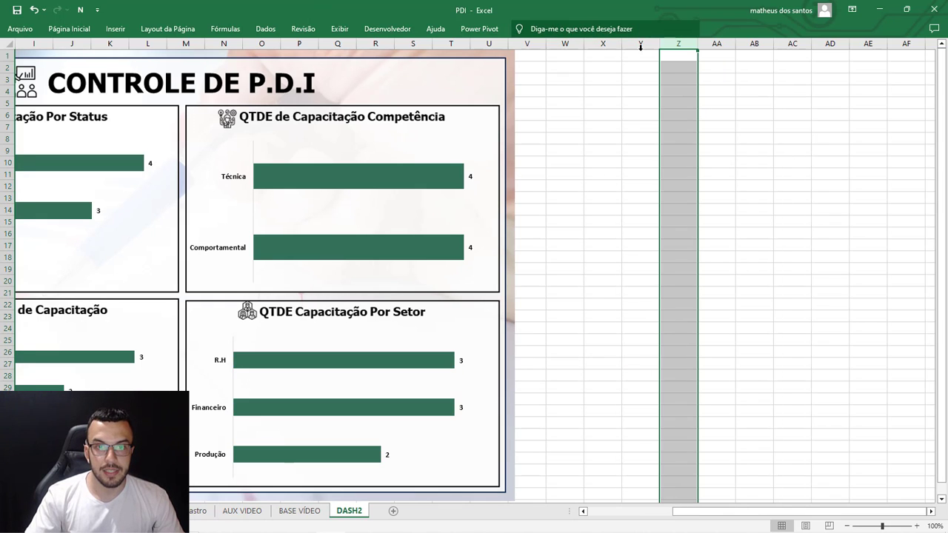
pyautogui.click(437, 353)
pyautogui.click(599, 320)
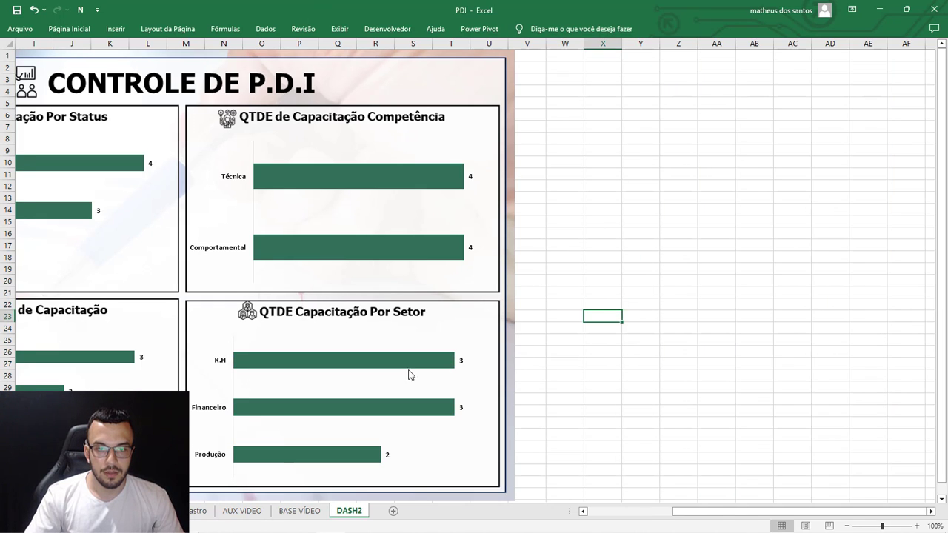
pyautogui.click(409, 365)
# Step: Fill the Setor chart's bars with blue
pyautogui.click(663, 28)
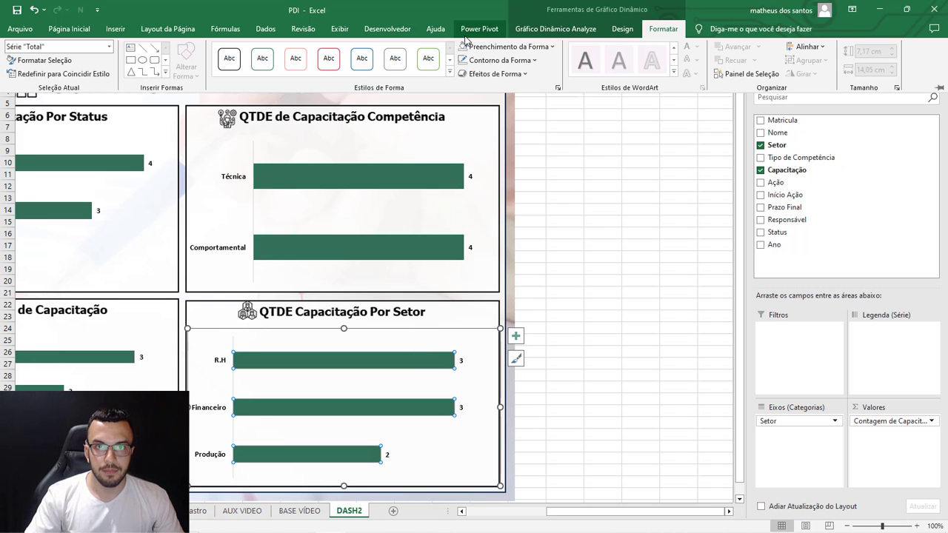
pyautogui.click(508, 46)
pyautogui.click(535, 90)
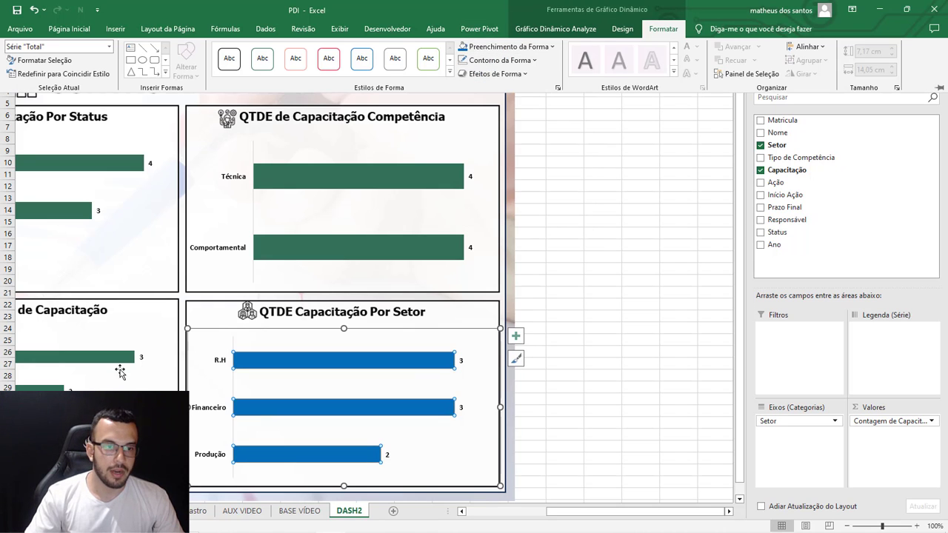
pyautogui.click(120, 373)
# Step: Fill the Top 10 Capacitação chart's bars with red
pyautogui.click(112, 363)
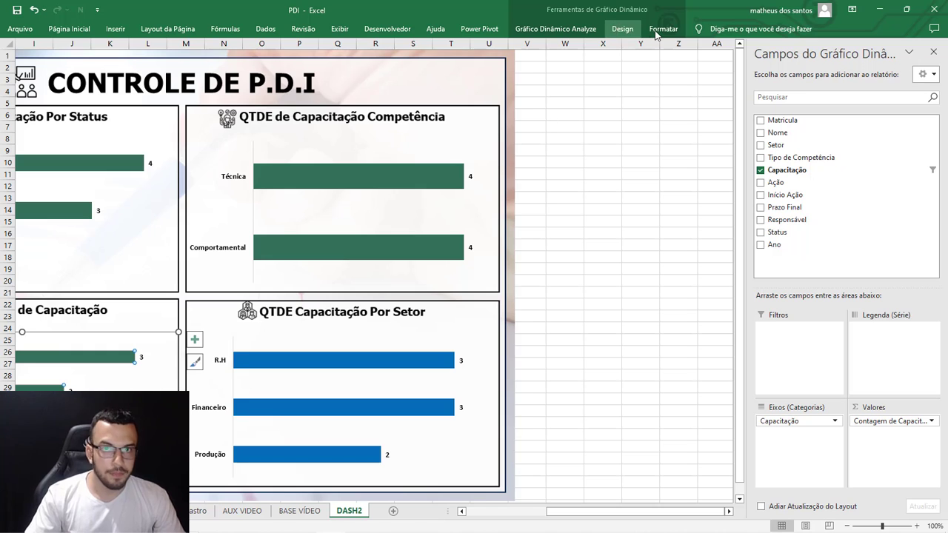
pyautogui.click(663, 28)
pyautogui.click(508, 47)
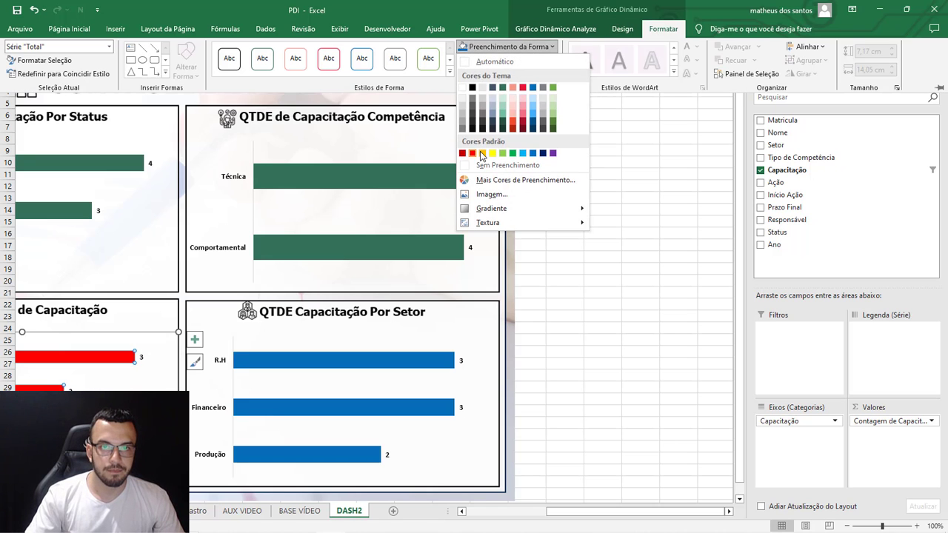
pyautogui.click(523, 88)
pyautogui.click(603, 209)
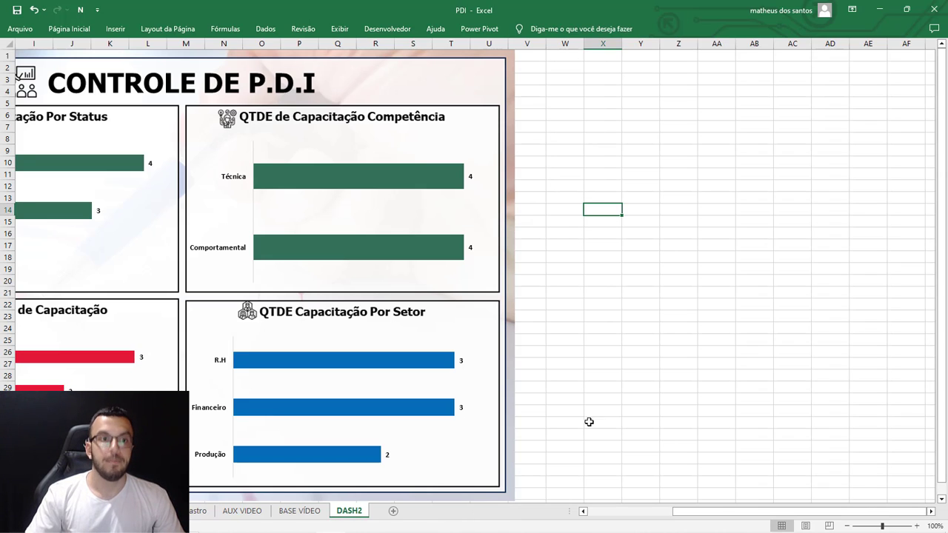
pyautogui.moveTo(688, 512); pyautogui.dragTo(593, 514)
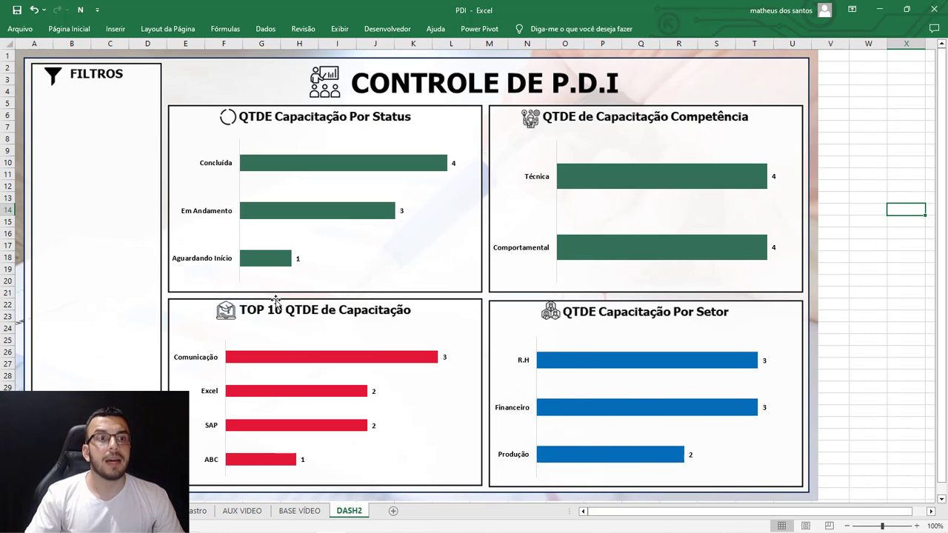
# Step: On AUX VIDEO, insert Nome and Ano slicers for the Tipo de Competência pivot
pyautogui.click(242, 511)
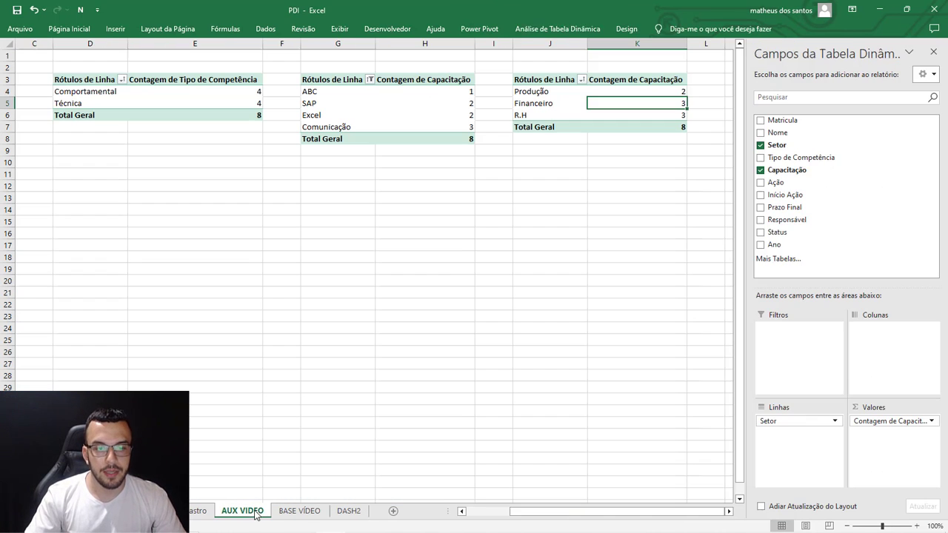
pyautogui.click(295, 348)
pyautogui.moveTo(612, 510); pyautogui.dragTo(545, 507)
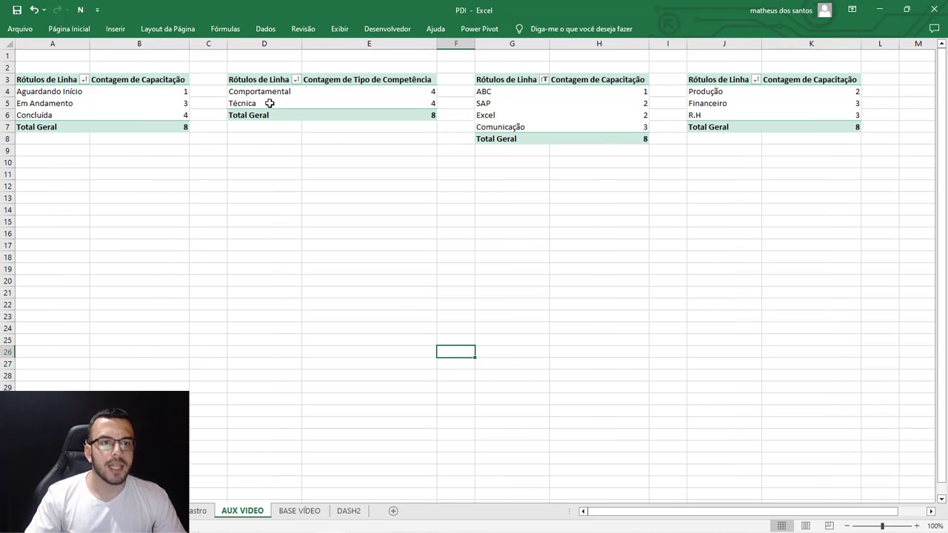
pyautogui.click(280, 92)
pyautogui.click(533, 33)
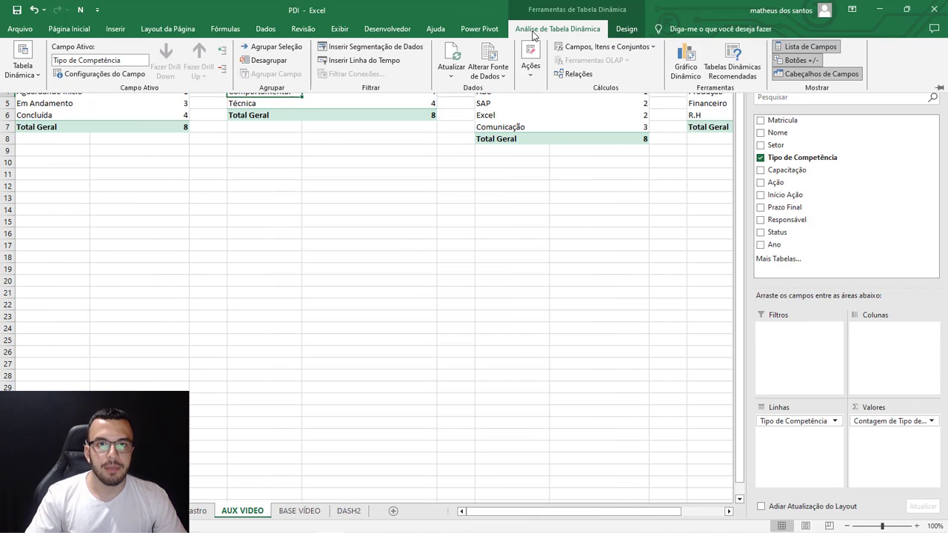
pyautogui.click(387, 47)
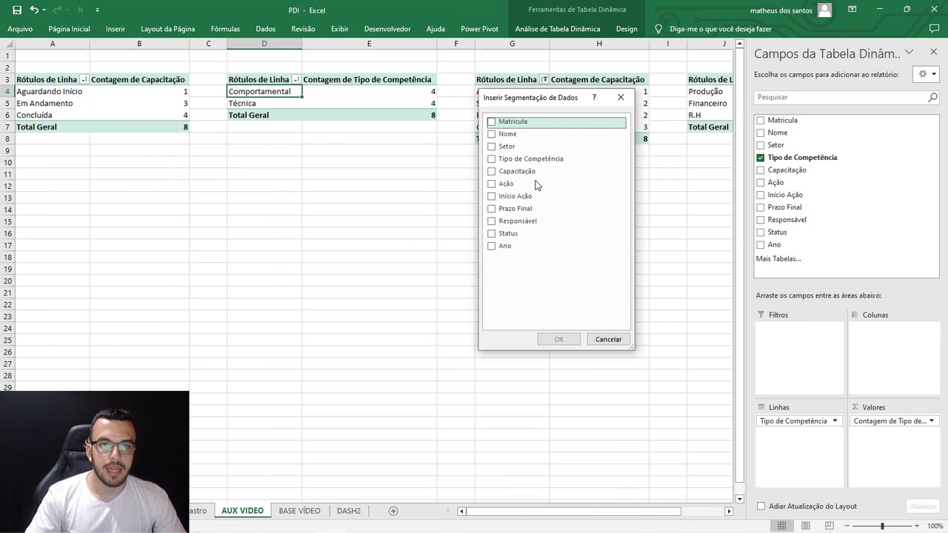
pyautogui.click(490, 247)
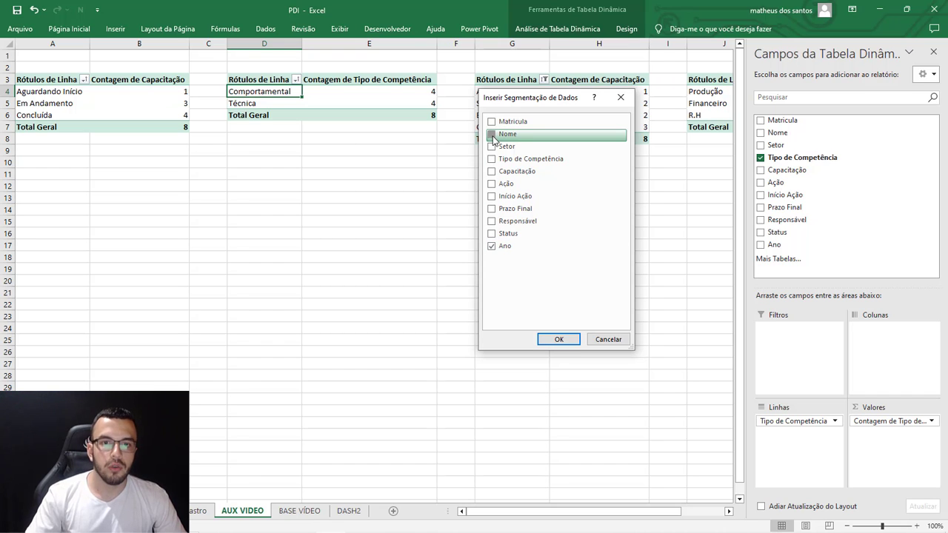
pyautogui.click(492, 135)
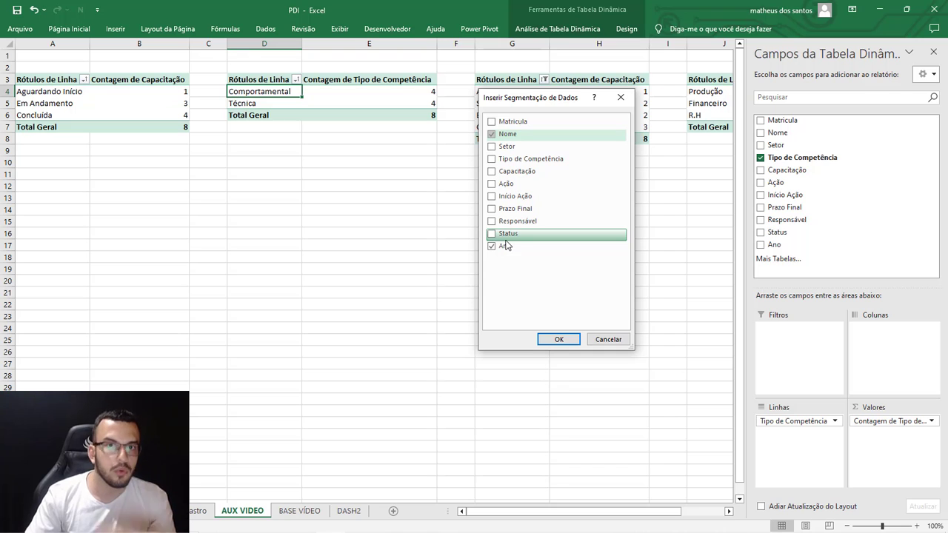
pyautogui.click(558, 341)
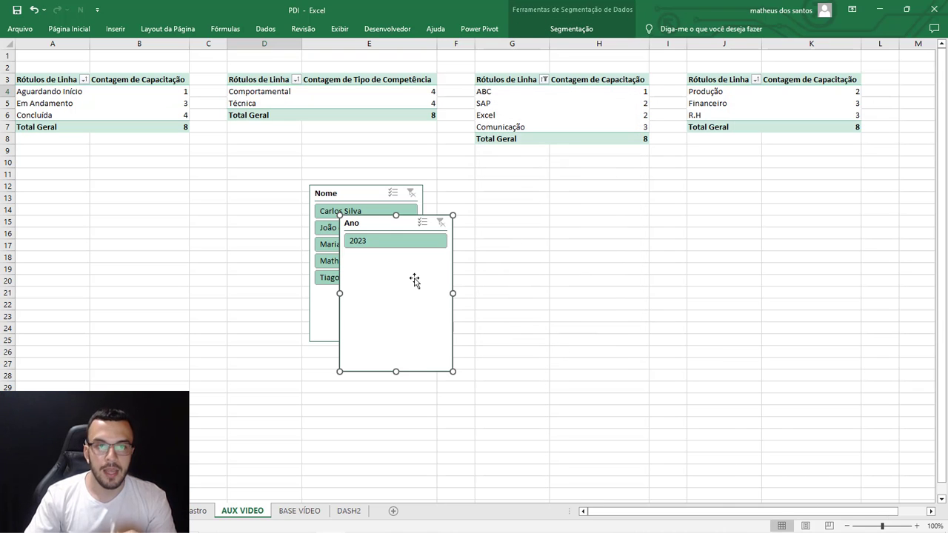
# Step: Place the Ano slicer beside the Nome slicer
pyautogui.moveTo(379, 220); pyautogui.dragTo(499, 192)
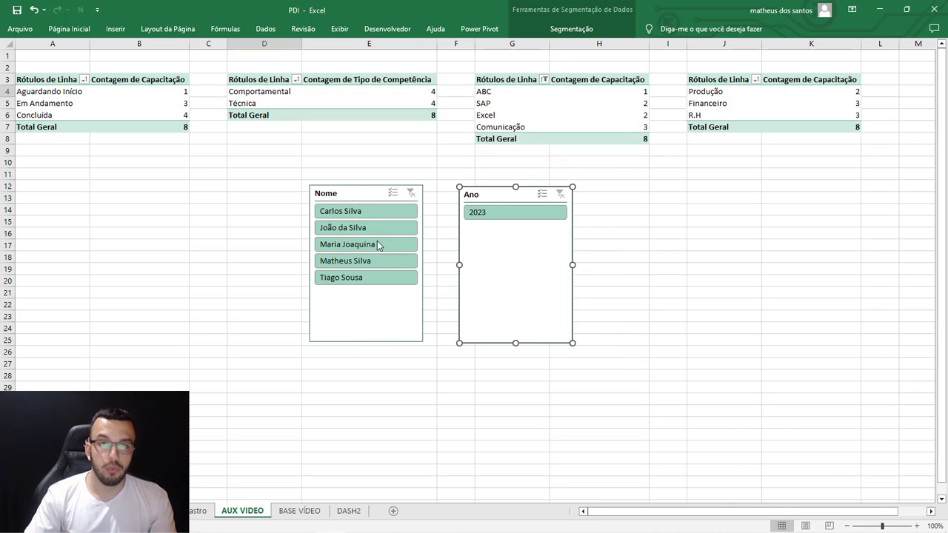
pyautogui.click(432, 148)
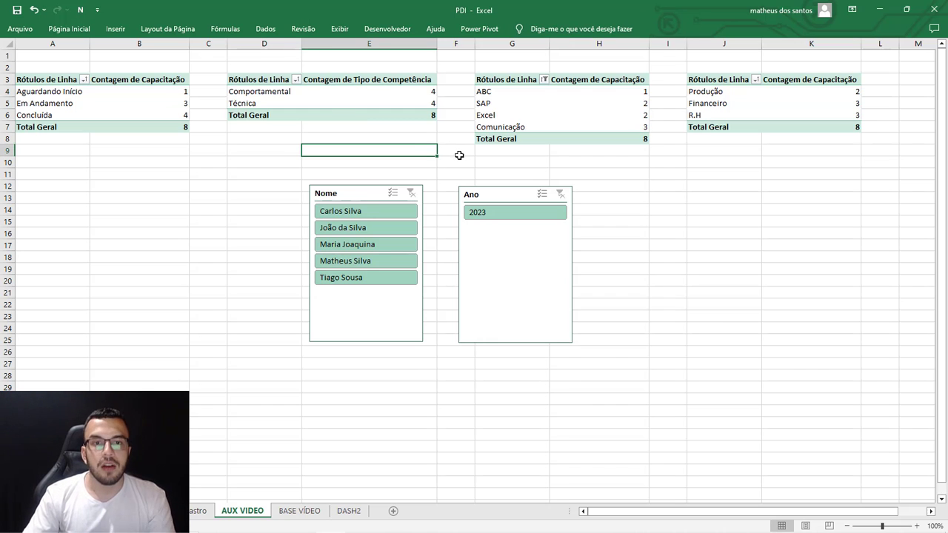
pyautogui.click(689, 244)
pyautogui.click(324, 193)
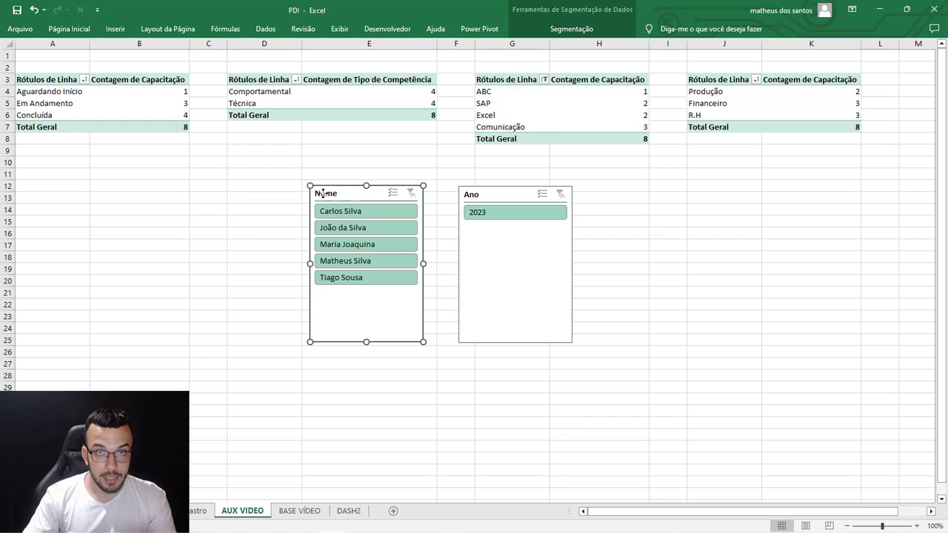
pyautogui.click(484, 196)
# Step: Set the Ano slicer to hide items with no data
pyautogui.rightClick(484, 195)
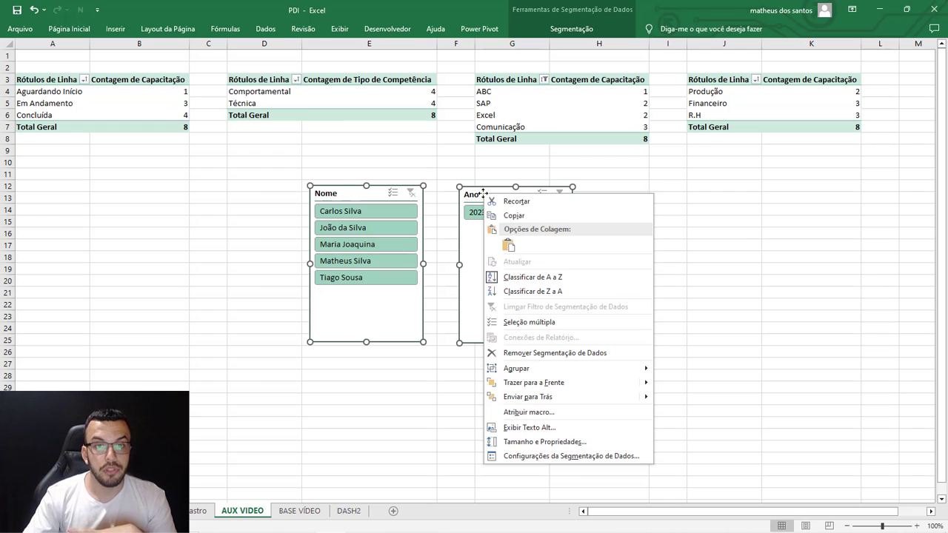
pyautogui.click(534, 456)
pyautogui.moveTo(537, 361); pyautogui.dragTo(454, 336)
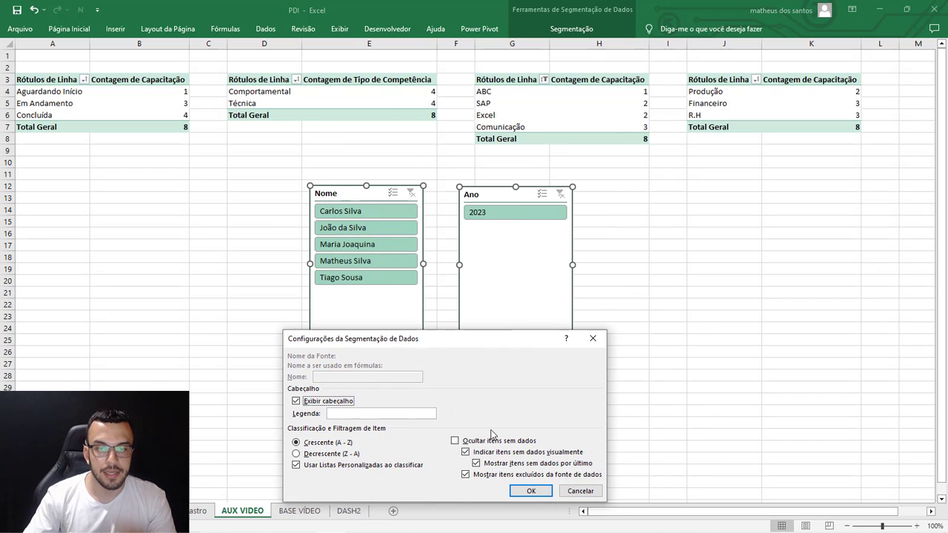
pyautogui.click(467, 442)
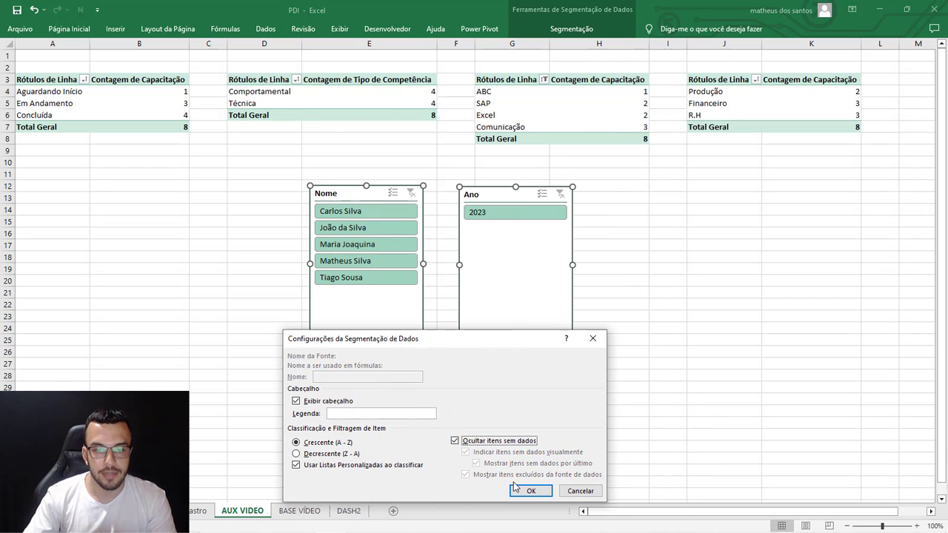
pyautogui.click(531, 491)
pyautogui.click(673, 305)
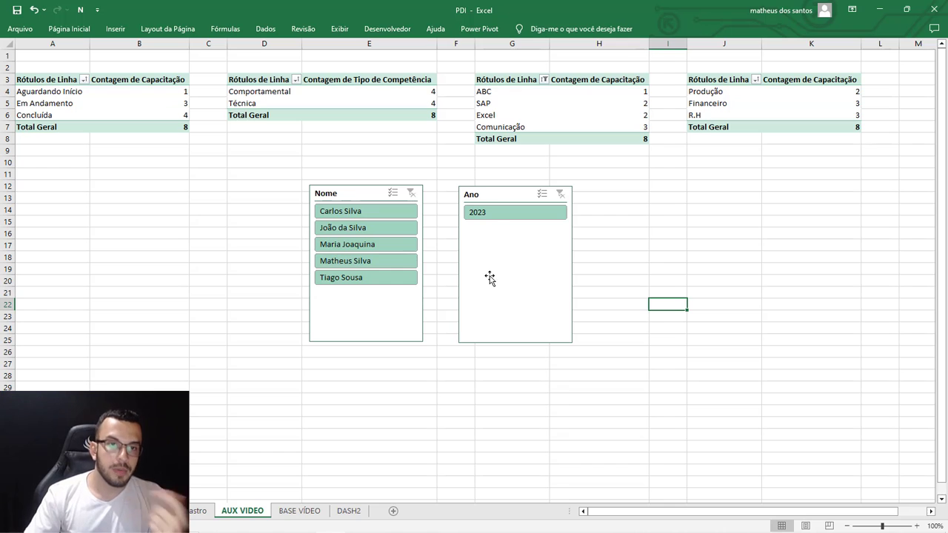
# Step: Filter the pivots by several individual names in the Nome slicer, then clear the filter
pyautogui.click(367, 212)
pyautogui.click(367, 228)
pyautogui.click(367, 244)
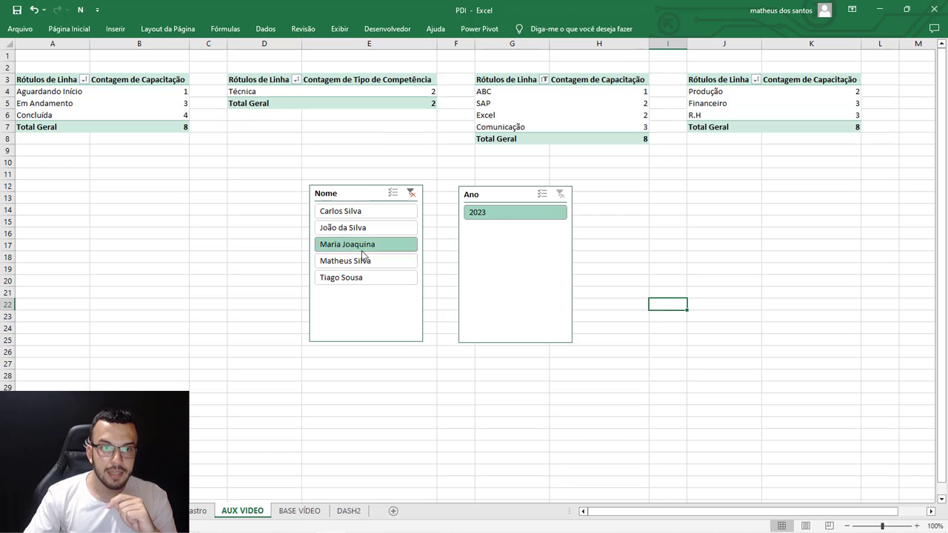
pyautogui.click(367, 260)
pyautogui.click(367, 228)
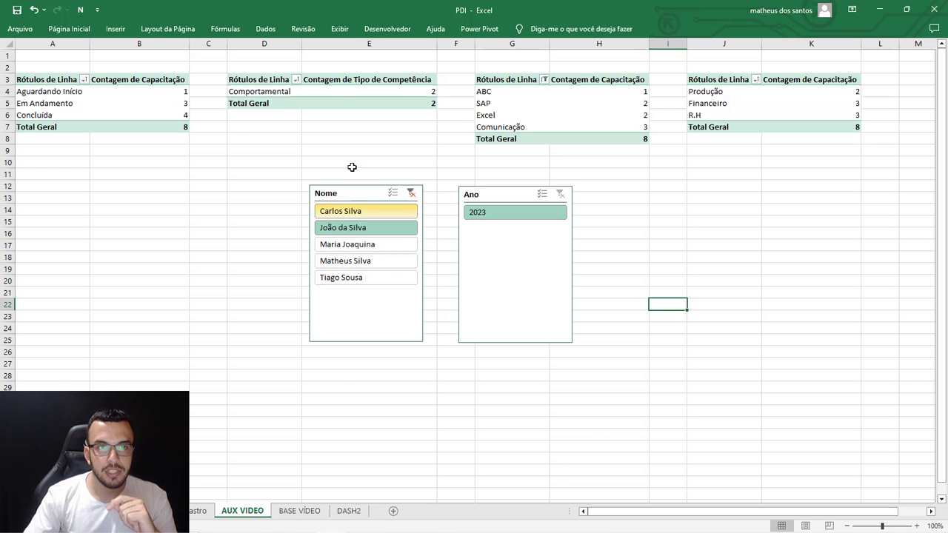
pyautogui.click(411, 193)
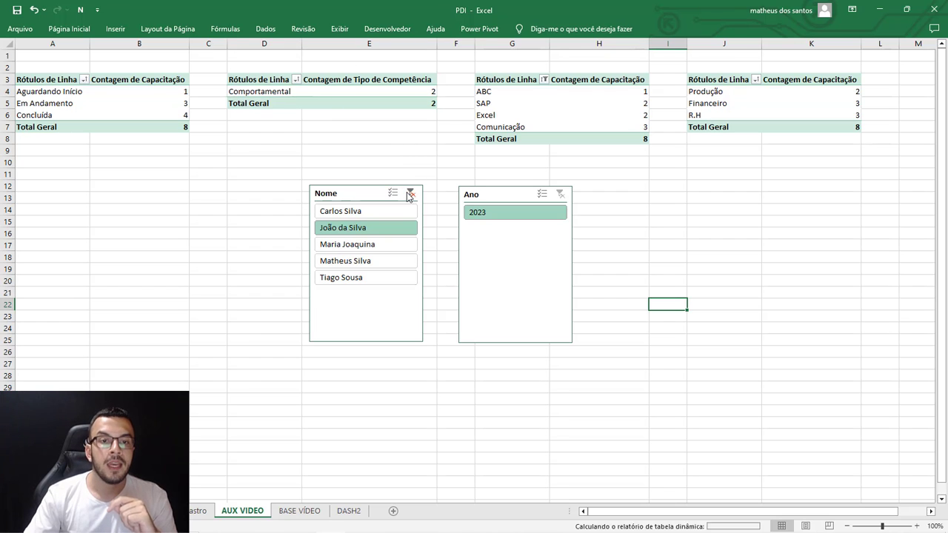
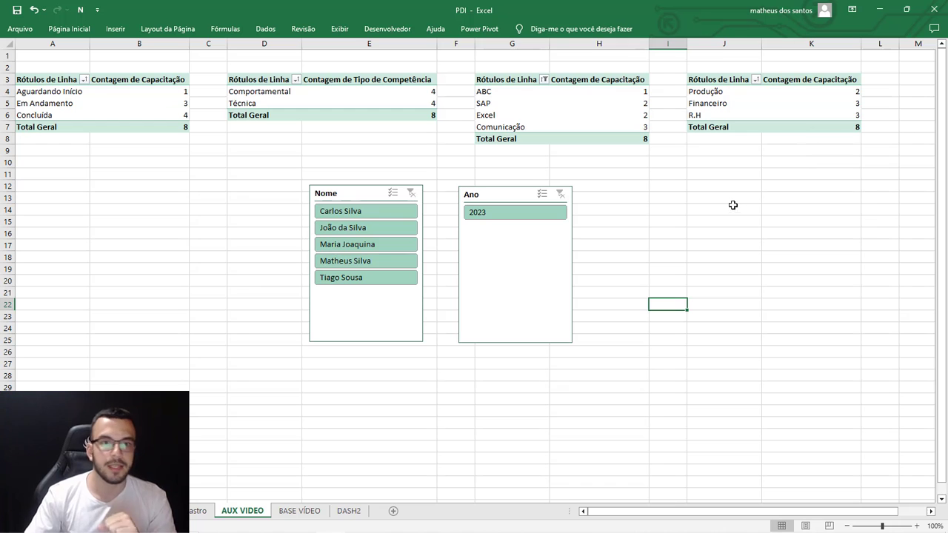
# Step: Connect the Nome slicer to Tabela dinâmica1, Tabela dinâmica3 and Tabela dinâmica4
pyautogui.click(334, 183)
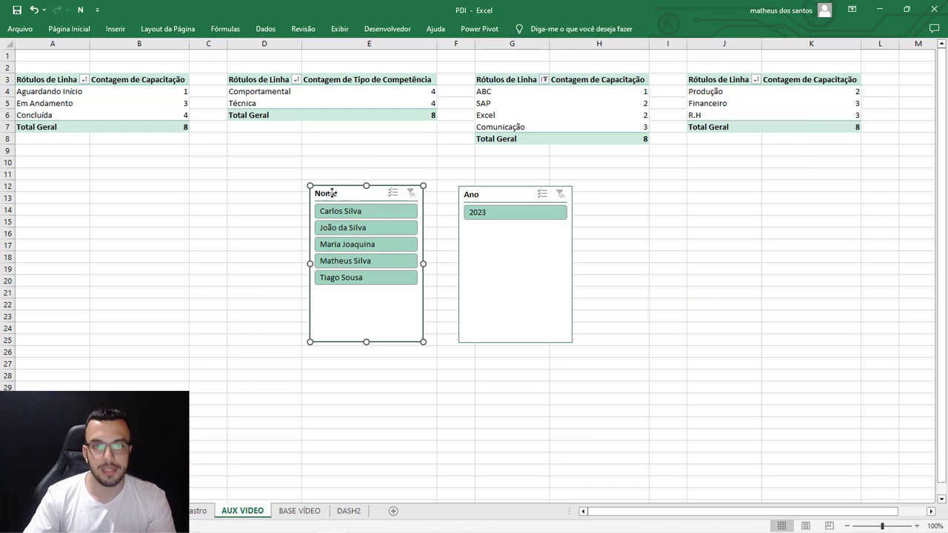
pyautogui.rightClick(334, 194)
pyautogui.click(381, 340)
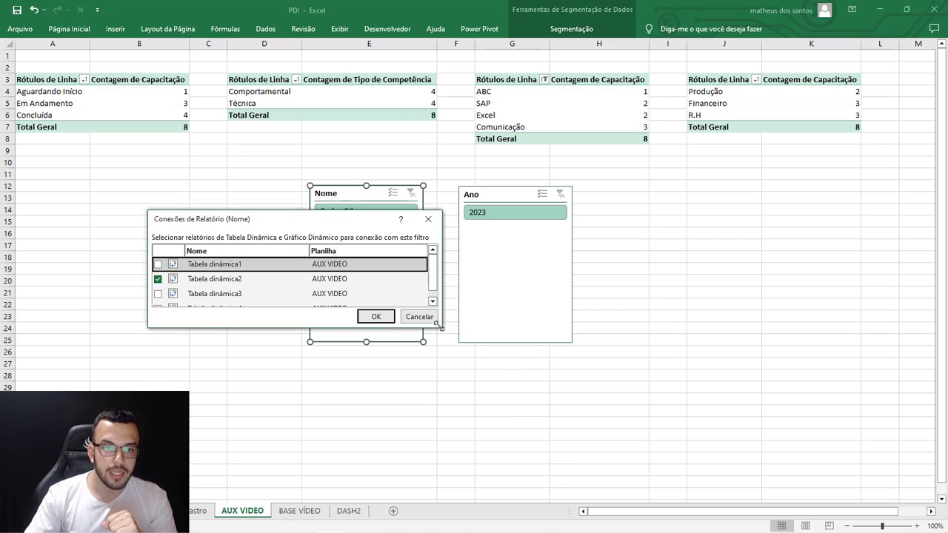
pyautogui.moveTo(441, 327); pyautogui.dragTo(447, 402)
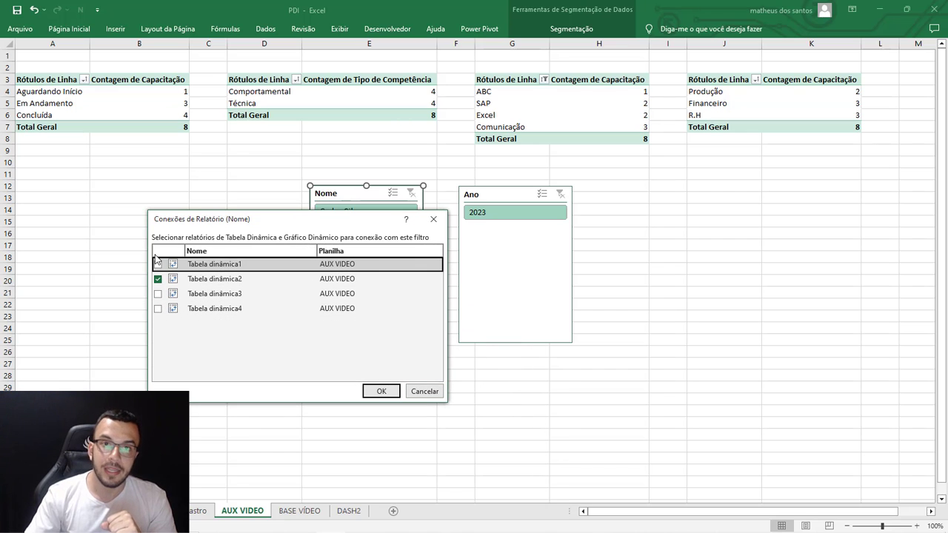
pyautogui.click(158, 294)
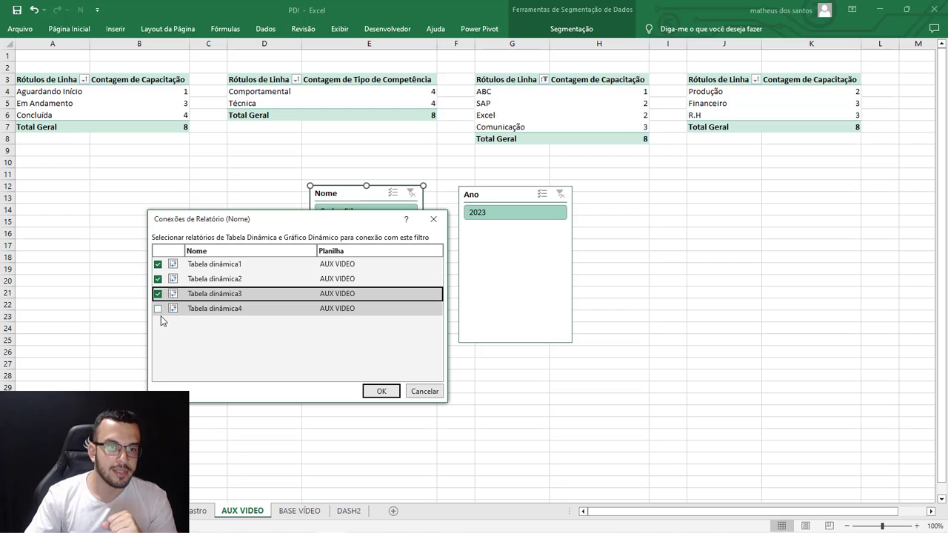
pyautogui.click(158, 309)
pyautogui.click(380, 391)
pyautogui.click(668, 269)
# Step: Connect the Ano slicer to Tabela dinâmica1, 3 and 4, then select both slicers
pyautogui.click(471, 193)
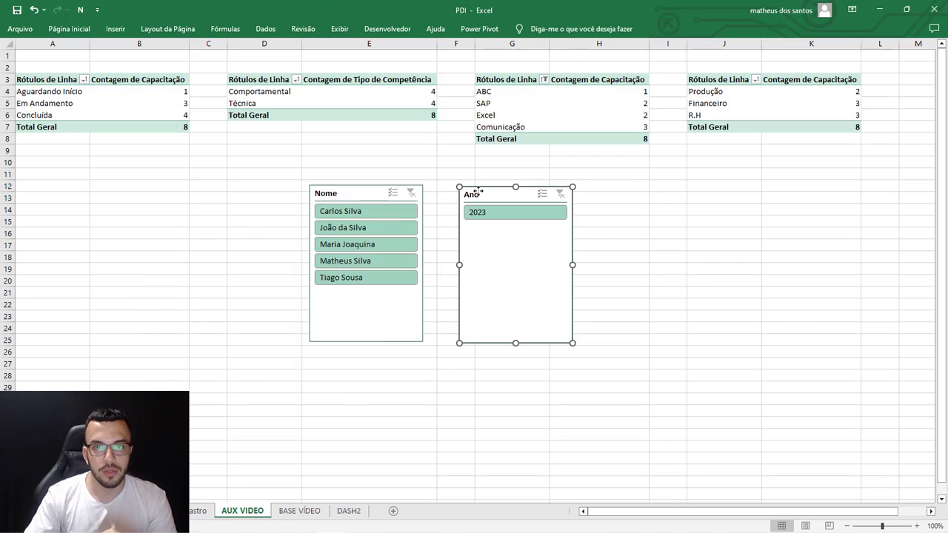
pyautogui.rightClick(480, 192)
pyautogui.click(517, 337)
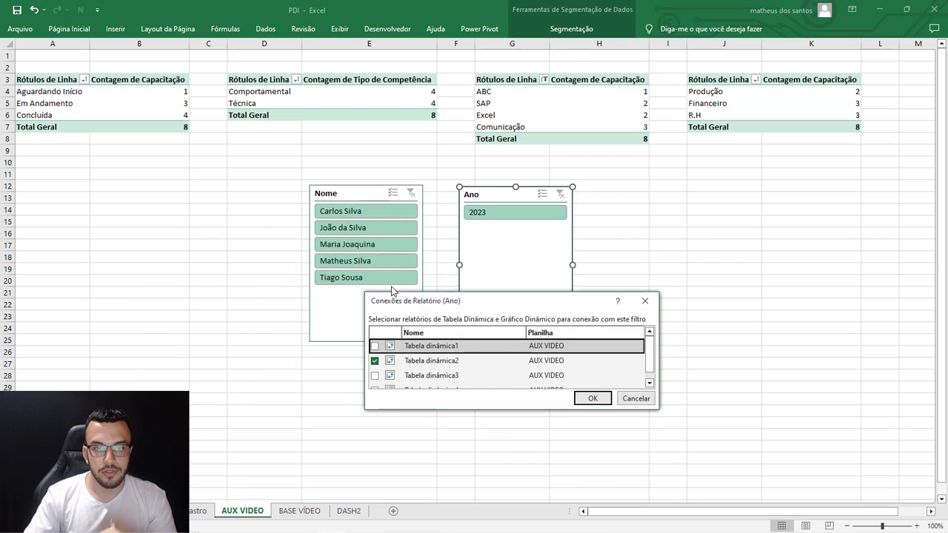
pyautogui.moveTo(525, 358); pyautogui.dragTo(529, 423)
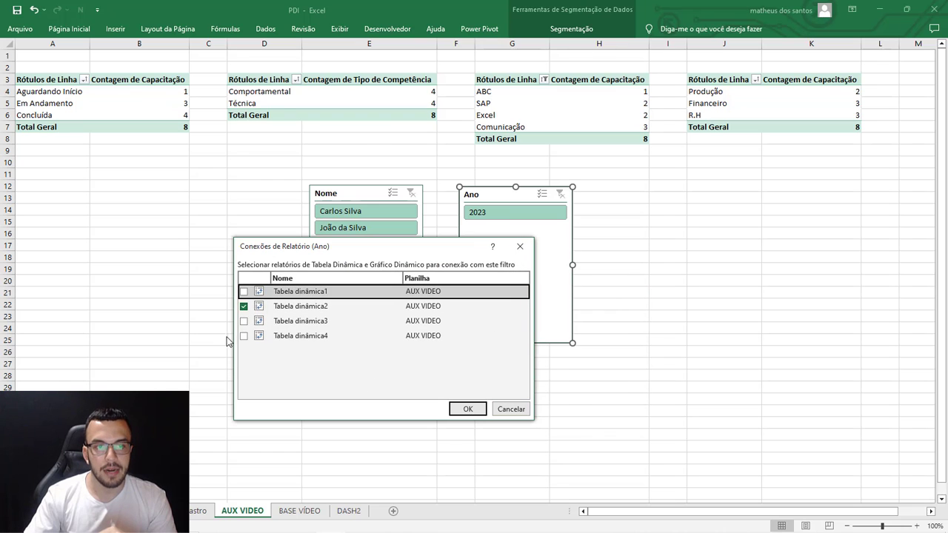
pyautogui.click(244, 336)
pyautogui.click(244, 321)
pyautogui.click(244, 291)
pyautogui.click(468, 409)
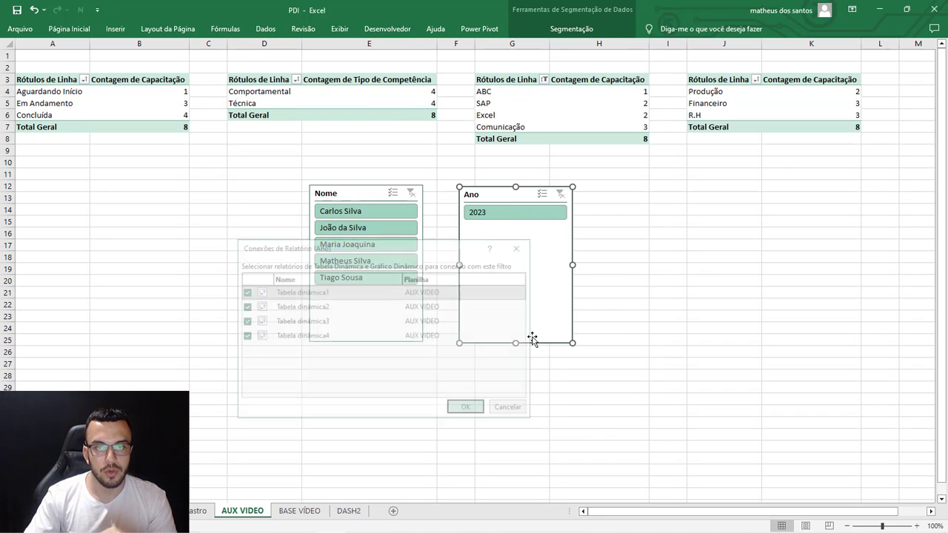
pyautogui.click(343, 197)
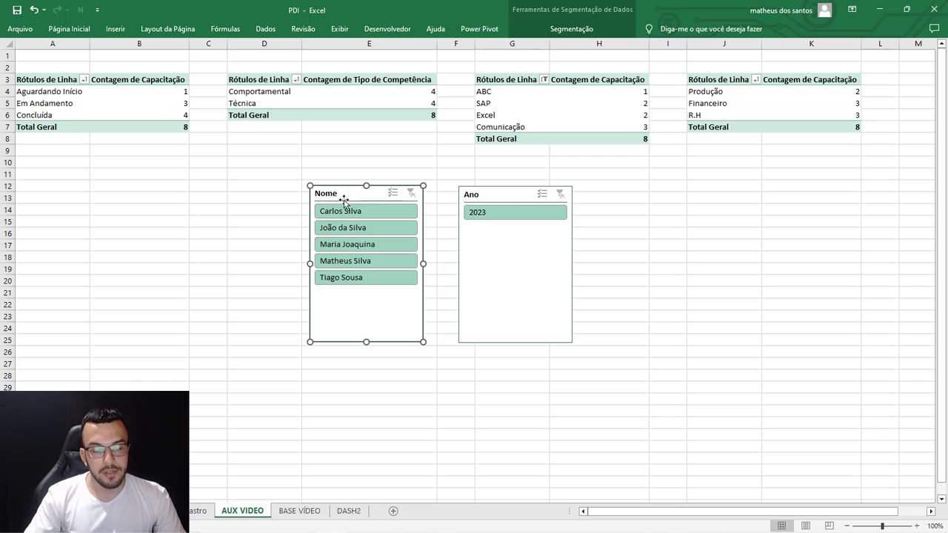
pyautogui.keyDown('ctrl'); pyautogui.click(515, 196); pyautogui.keyUp('ctrl')
# Step: Cut both slicers and paste them onto the DASH2 dashboard sheet
pyautogui.hotkey('ctrl', 'x')
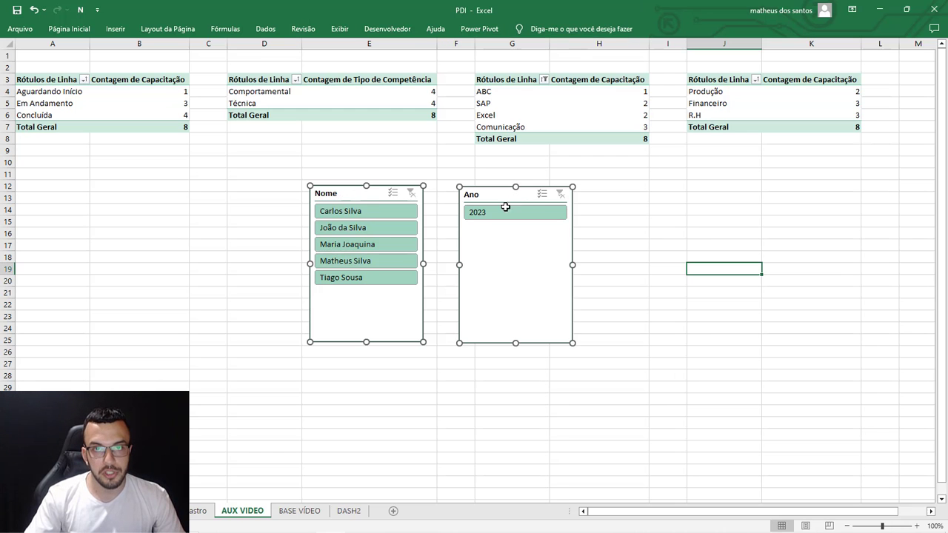
pyautogui.click(349, 512)
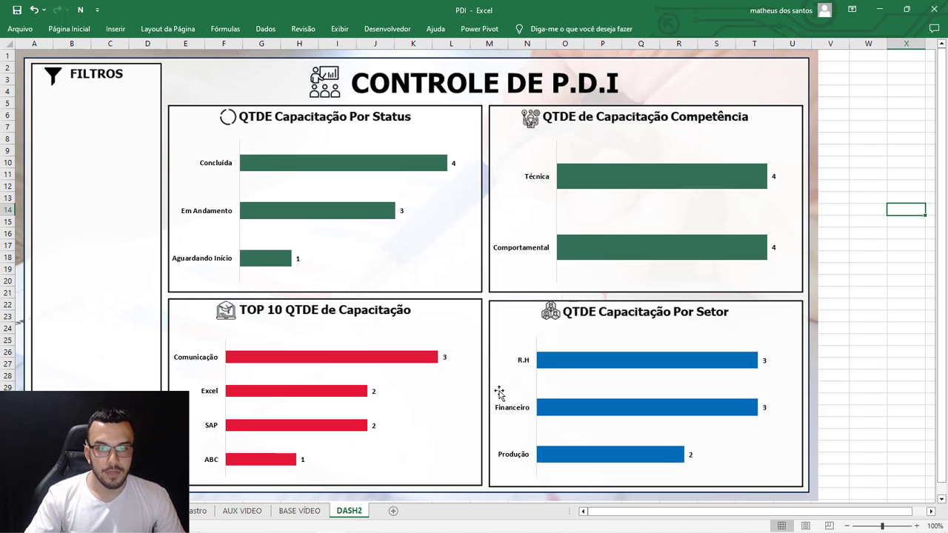
pyautogui.click(836, 277)
pyautogui.hotkey('ctrl', 'v')
pyautogui.moveTo(828, 282); pyautogui.dragTo(419, 241)
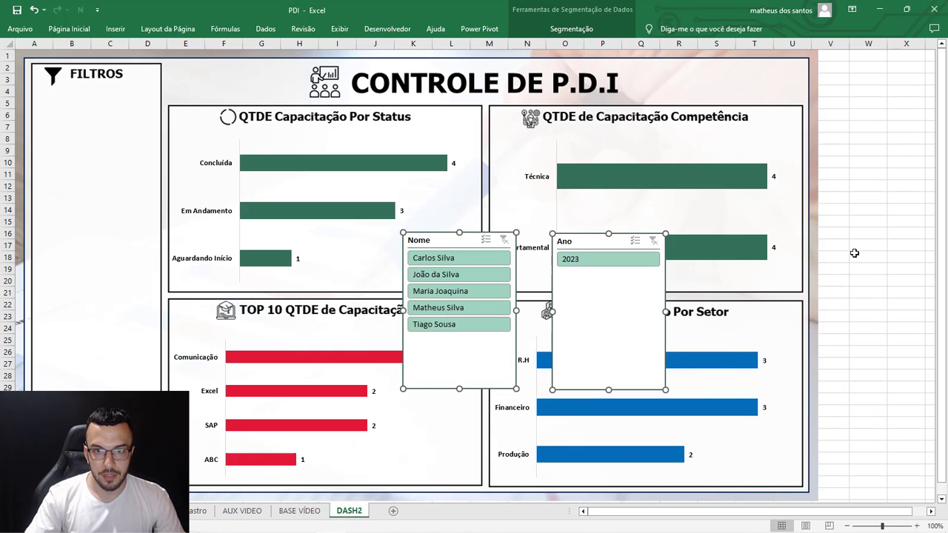
pyautogui.click(880, 255)
# Step: Fit the Ano slicer into the FILTROS panel with the resized Nome slicer below it
pyautogui.moveTo(579, 241); pyautogui.dragTo(64, 104)
pyautogui.moveTo(94, 253); pyautogui.dragTo(95, 196)
pyautogui.moveTo(437, 241); pyautogui.dragTo(74, 212)
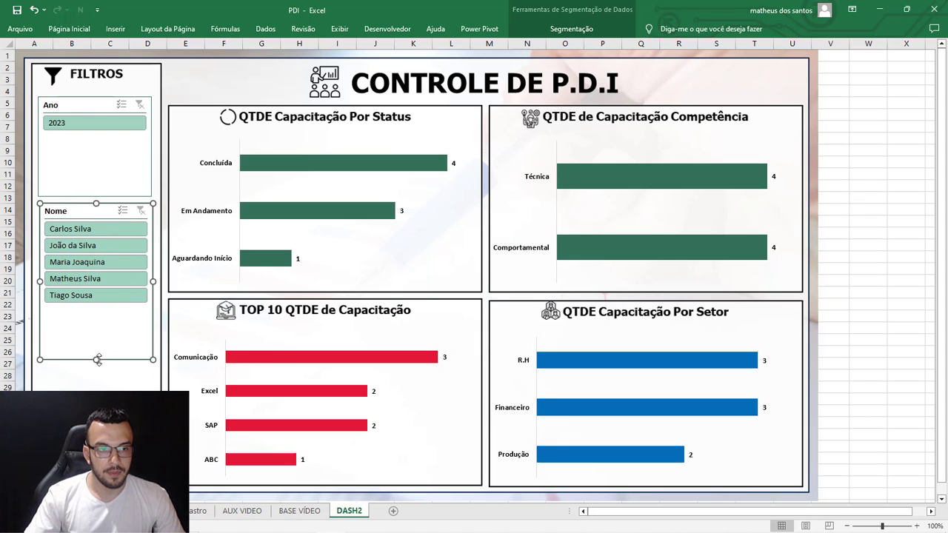
pyautogui.moveTo(97, 360); pyautogui.dragTo(97, 341)
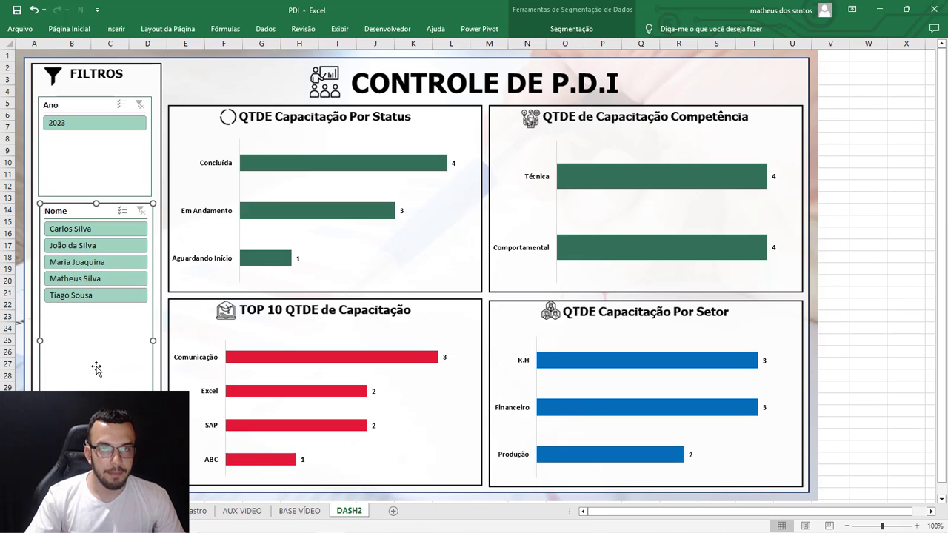
pyautogui.moveTo(97, 341); pyautogui.dragTo(97, 264)
pyautogui.moveTo(143, 235)
pyautogui.mouseDown()
pyautogui.moveTo(143, 249)
pyautogui.moveTo(143, 231)
pyautogui.mouseUp()
pyautogui.moveTo(96, 264); pyautogui.dragTo(88, 443)
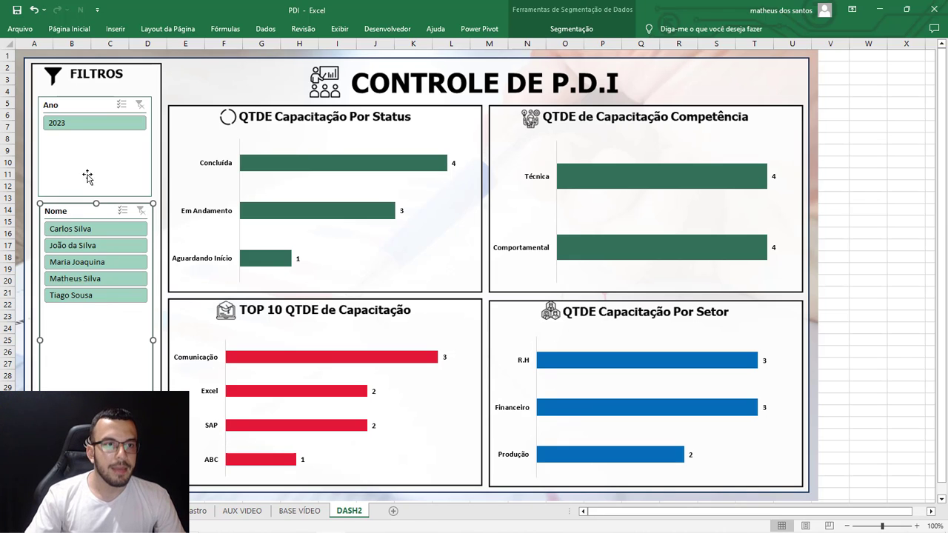
# Step: Set the Ano slicer to display its buttons in 2 columns
pyautogui.click(66, 104)
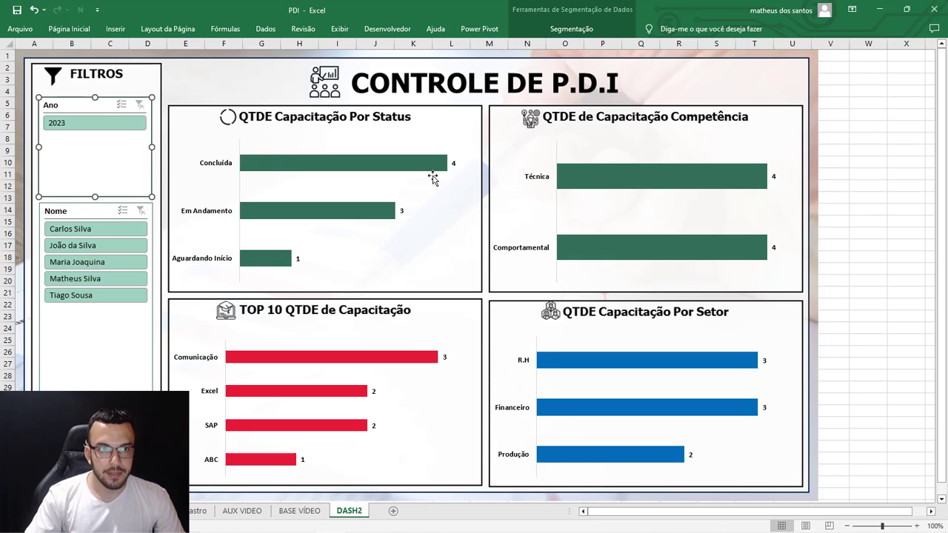
pyautogui.click(859, 163)
pyautogui.click(61, 106)
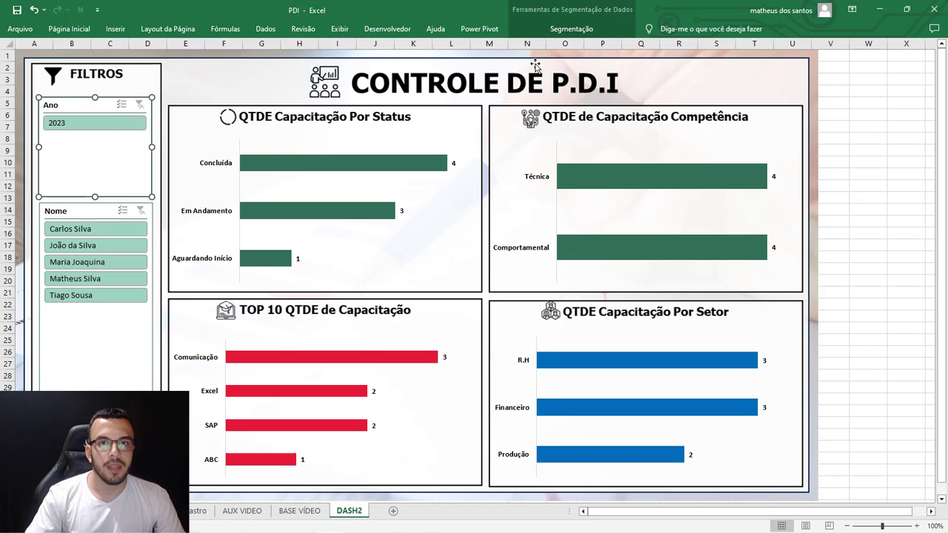
pyautogui.click(571, 29)
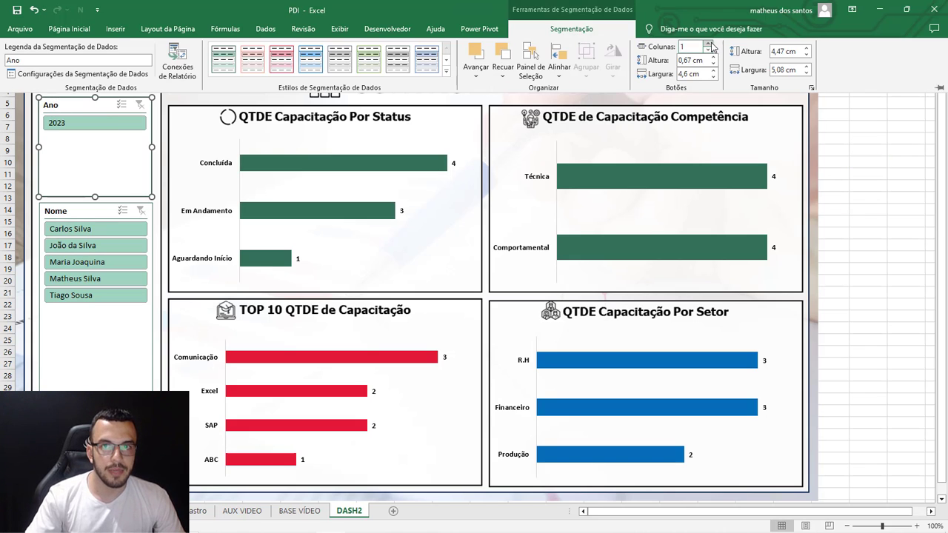
pyautogui.click(708, 43)
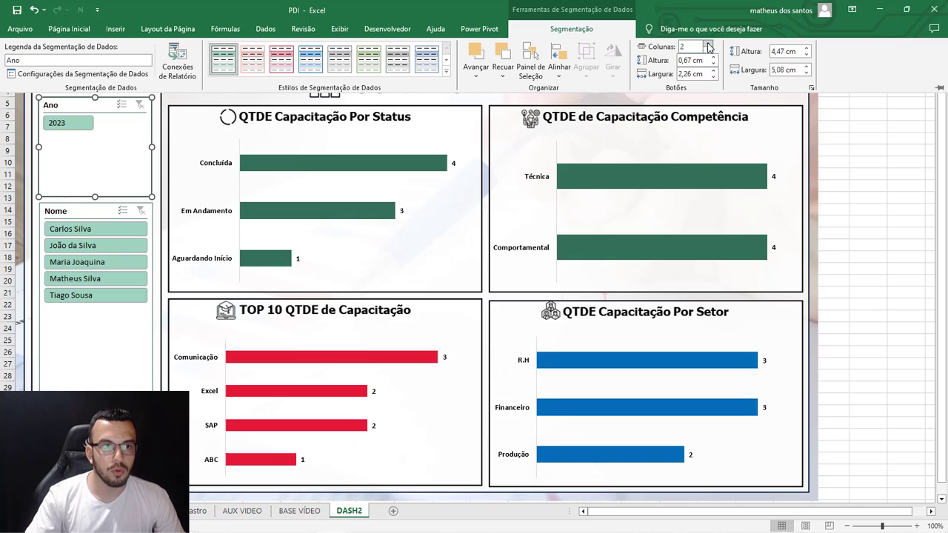
pyautogui.click(881, 203)
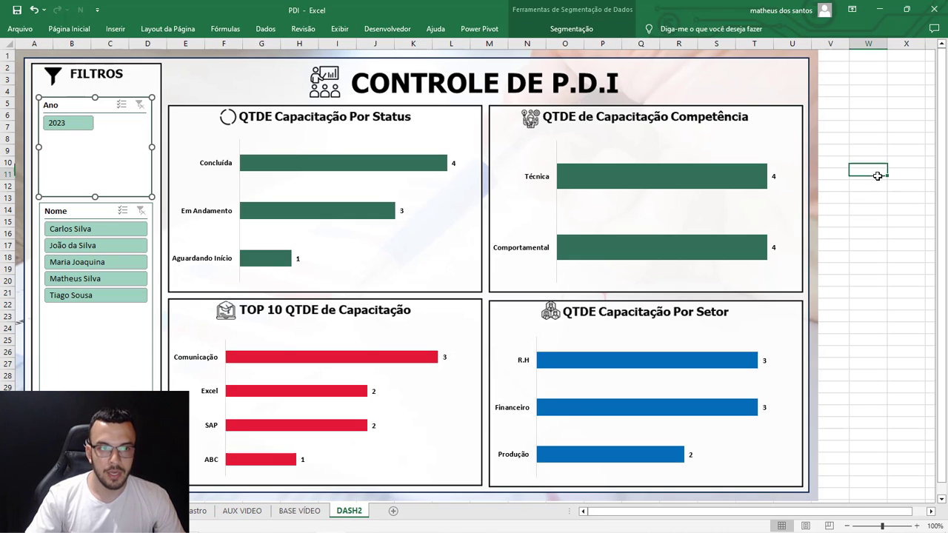
# Step: Apply the dark green slicer style to both the Ano and Nome slicers
pyautogui.keyDown('ctrl'); pyautogui.click(74, 215); pyautogui.keyUp('ctrl')
pyautogui.click(587, 26)
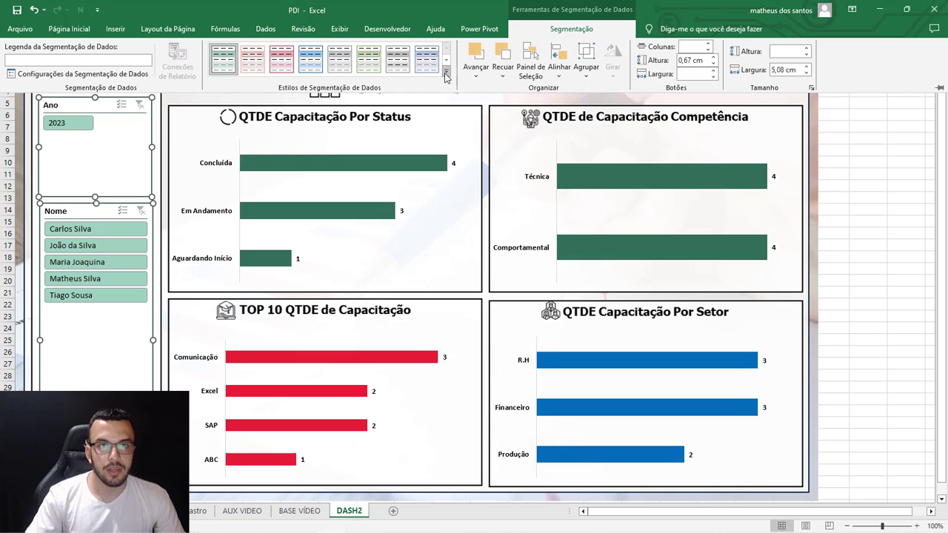
pyautogui.click(447, 75)
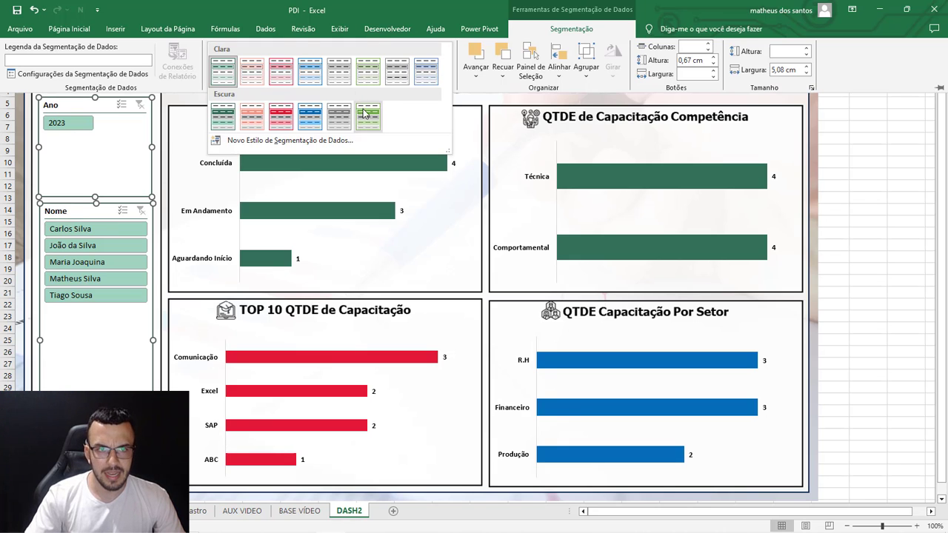
pyautogui.click(220, 124)
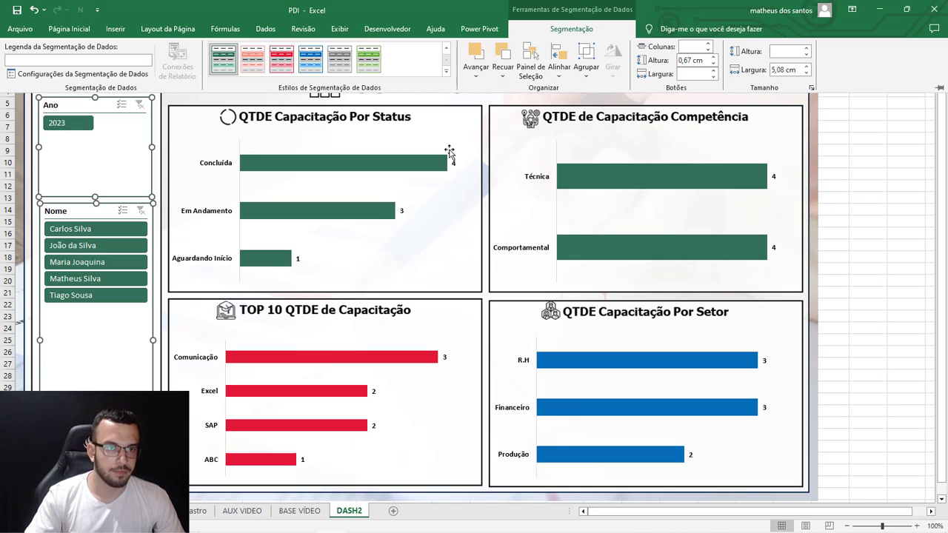
pyautogui.hotkey('ctrl', 'F1')
pyautogui.click(867, 174)
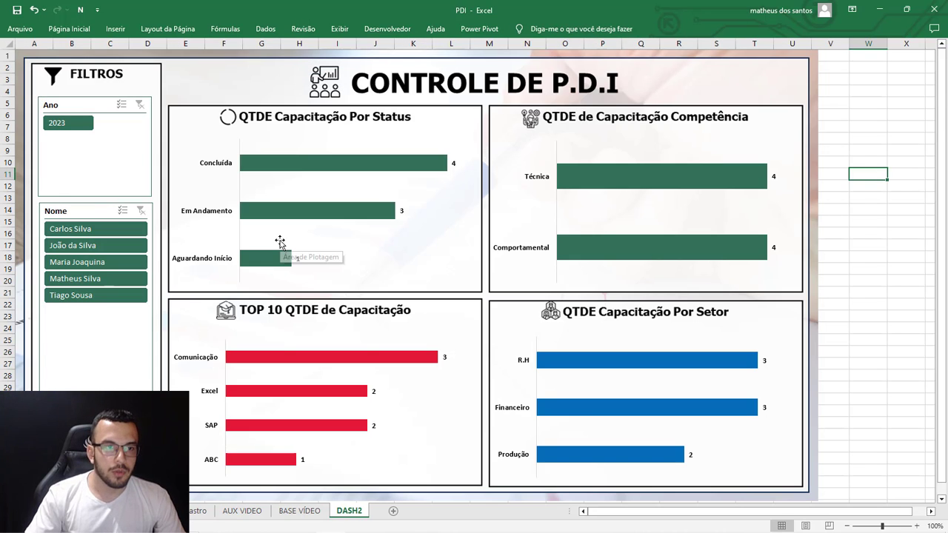
# Step: Filter the DASH2 charts by each of the first five names in the Nome slicer
pyautogui.click(98, 230)
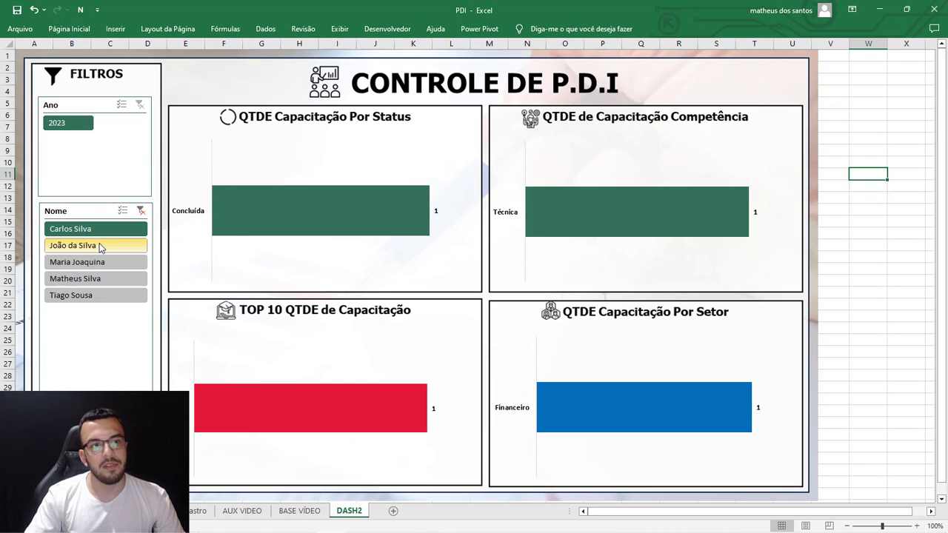
pyautogui.click(100, 244)
pyautogui.click(103, 265)
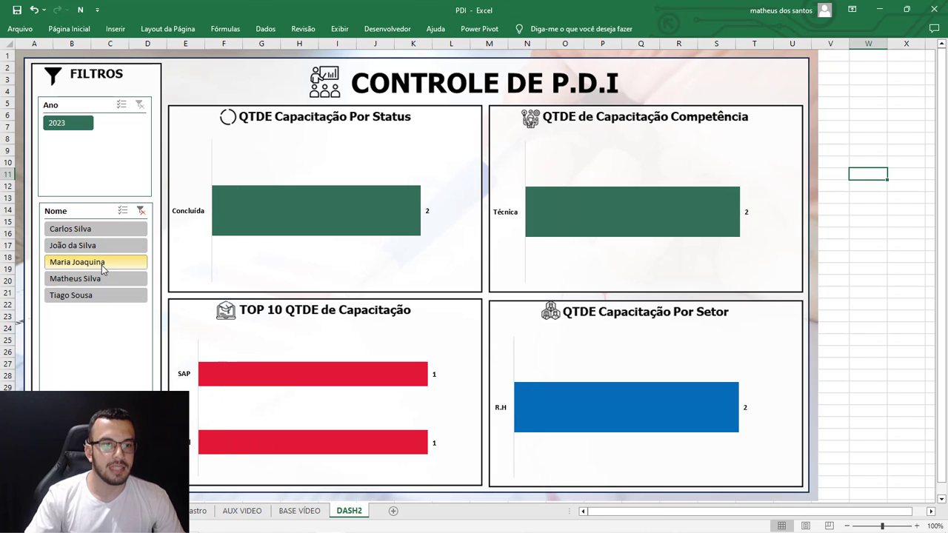
pyautogui.click(102, 280)
pyautogui.click(100, 295)
# Step: Clear the Nome slicer filter and go to the BASE VÍDEO data sheet
pyautogui.click(137, 213)
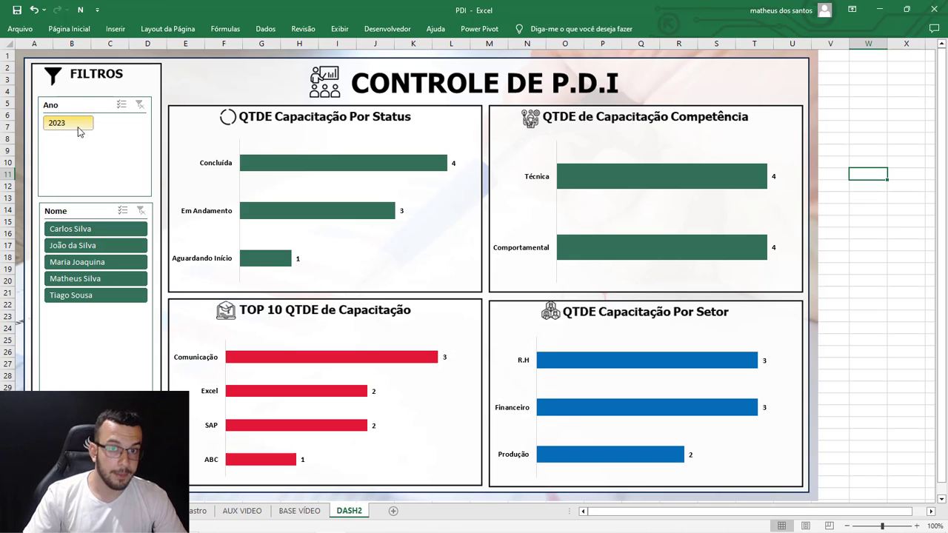
pyautogui.click(833, 294)
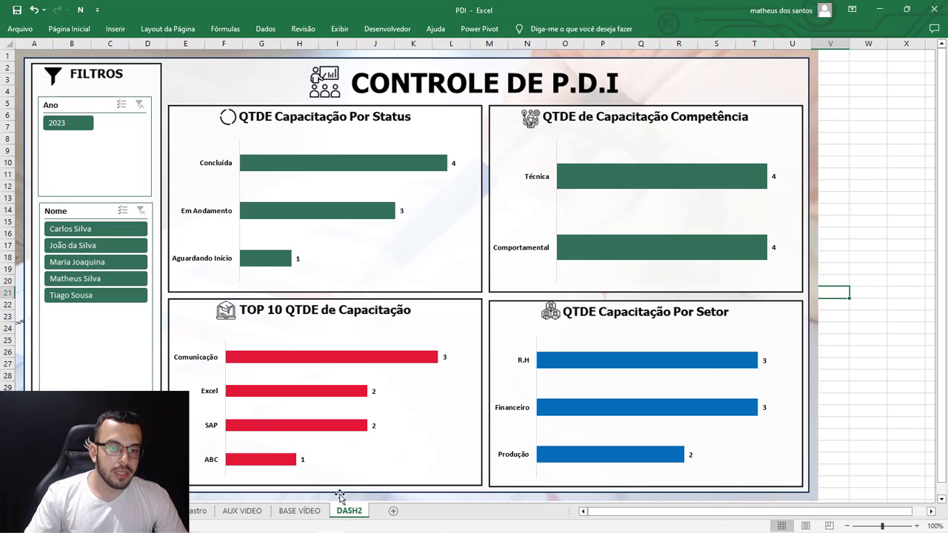
pyautogui.click(300, 511)
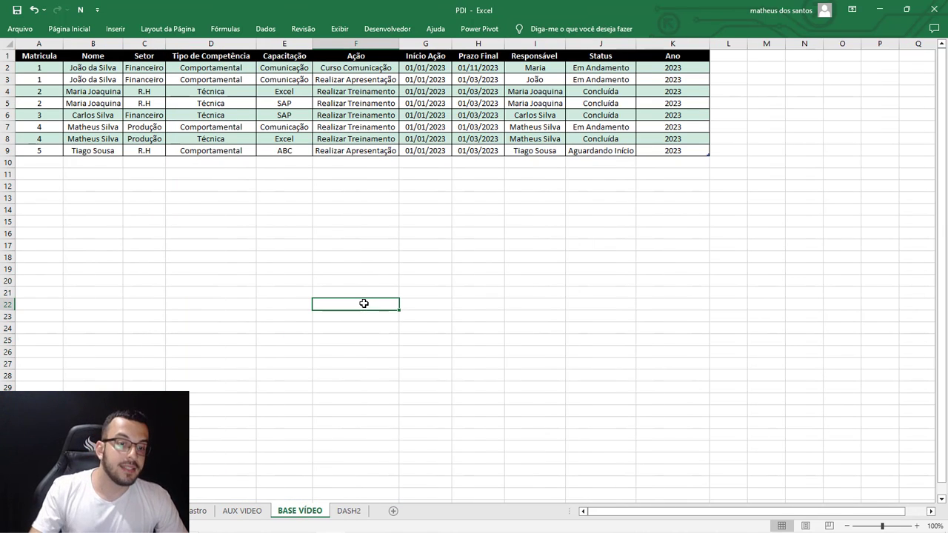
# Step: Change row 9's Status in J9 from Aguardando Início to Em Andamento
pyautogui.click(351, 510)
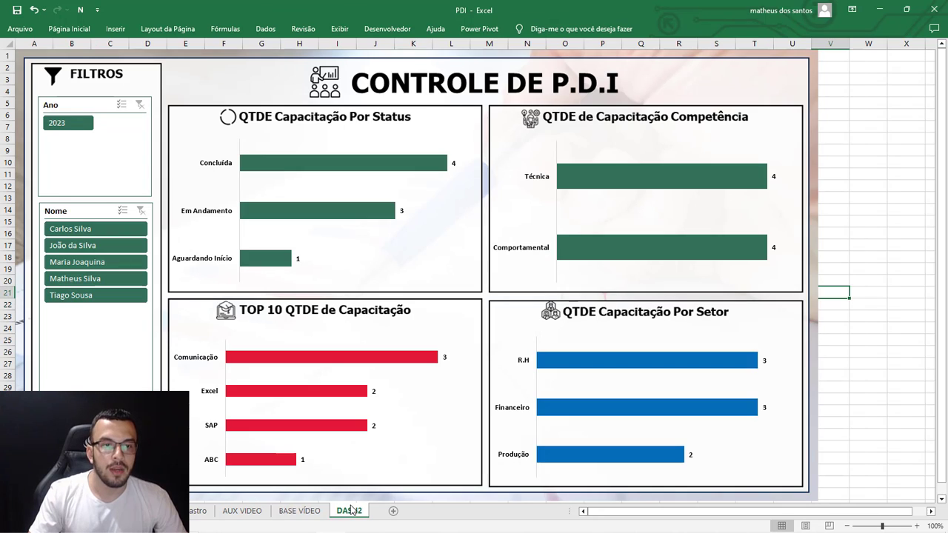
pyautogui.click(300, 511)
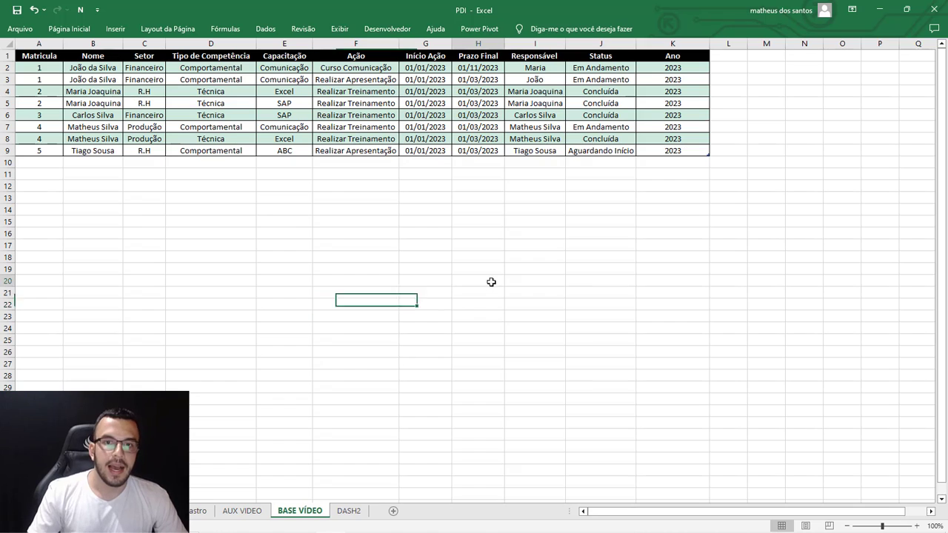
pyautogui.click(587, 152)
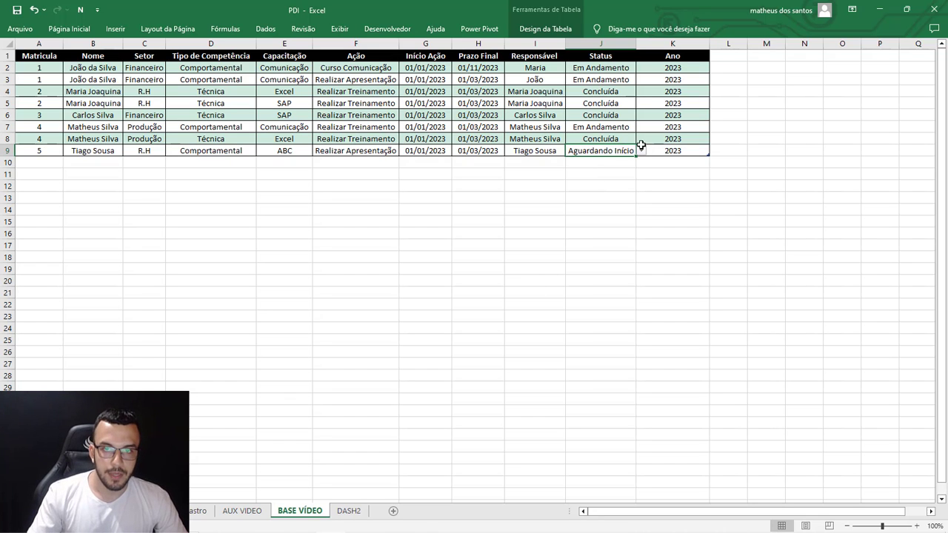
pyautogui.click(641, 152)
pyautogui.click(601, 175)
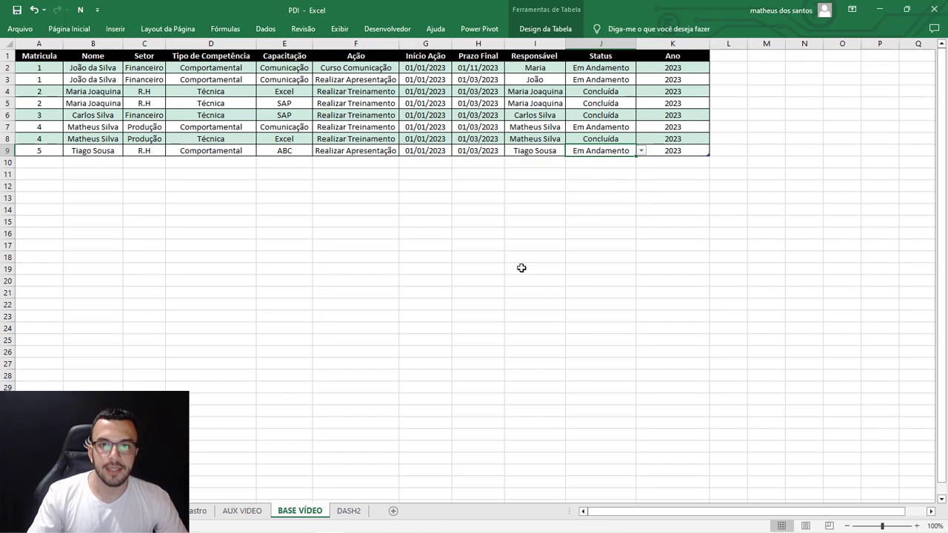
# Step: Refresh all data with Atualizar Tudo and check the DASH2 status chart updated
pyautogui.click(349, 512)
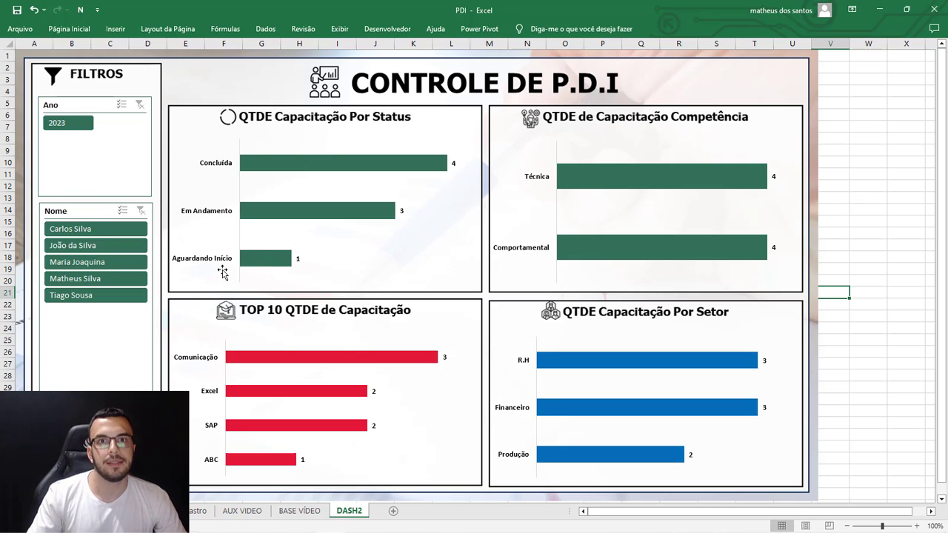
pyautogui.click(299, 511)
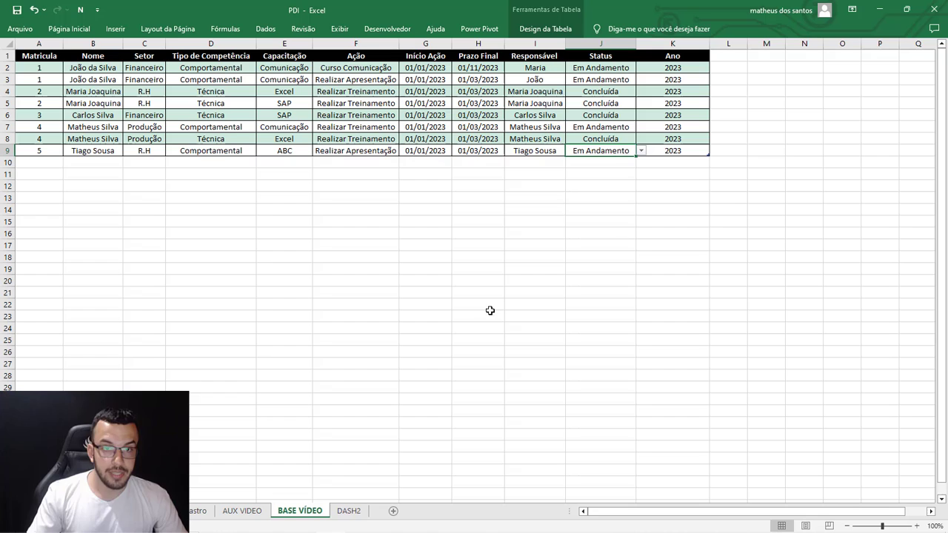
pyautogui.click(588, 116)
pyautogui.click(620, 248)
pyautogui.click(588, 101)
pyautogui.click(552, 34)
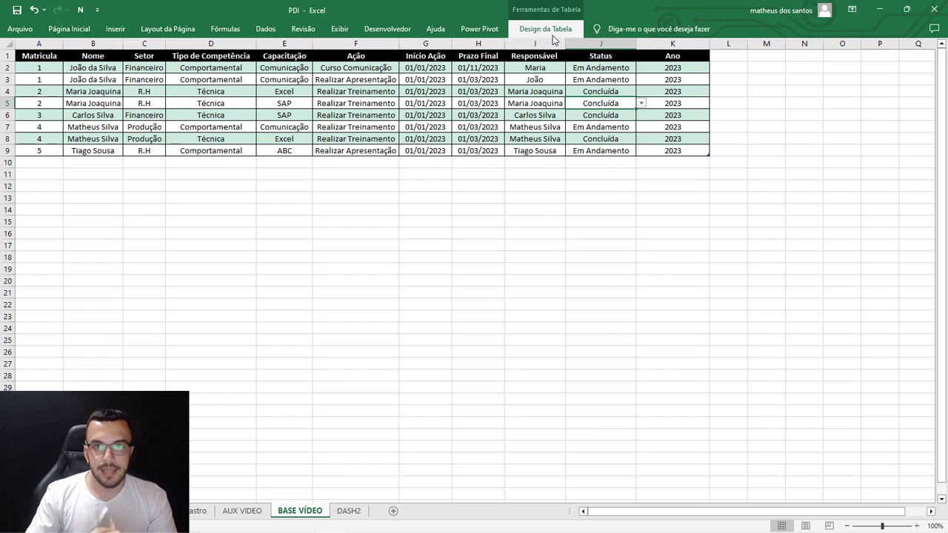
pyautogui.click(330, 78)
pyautogui.click(339, 102)
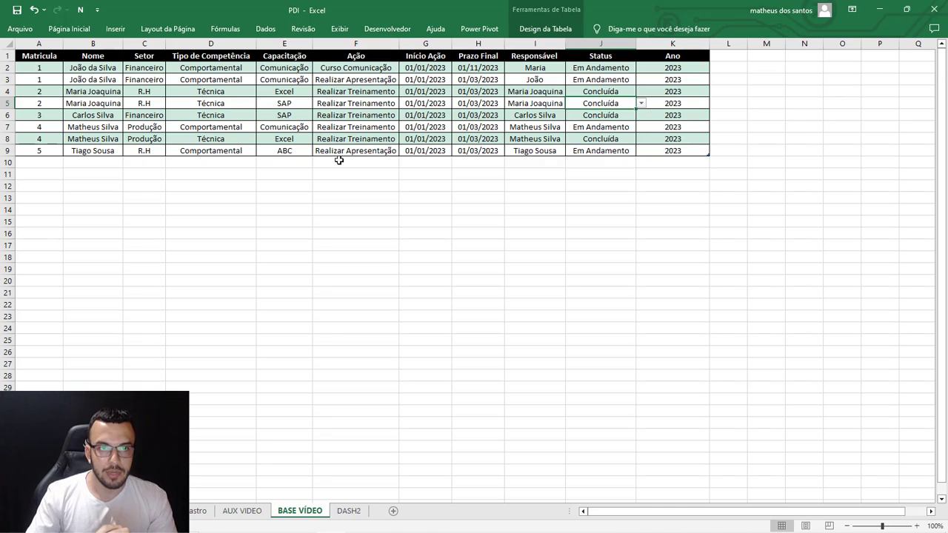
pyautogui.click(348, 511)
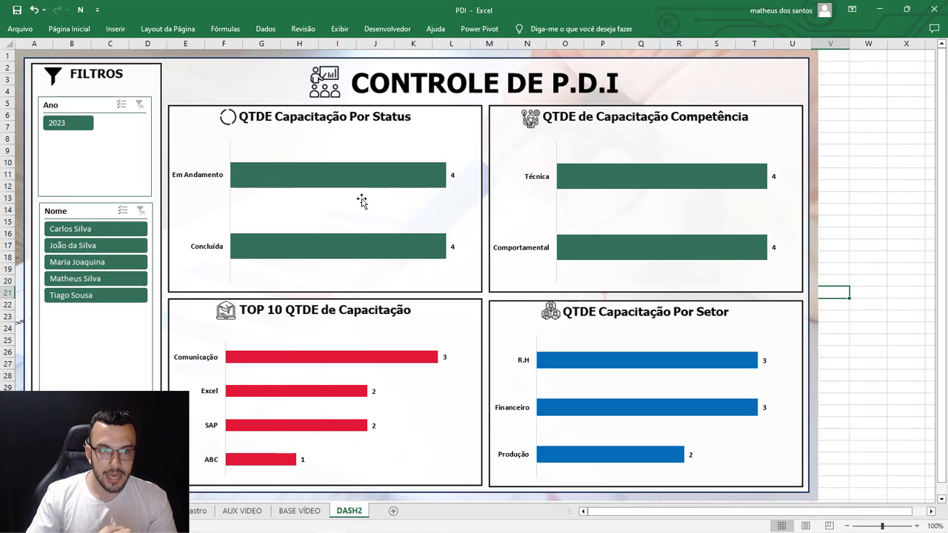
# Step: Set J9's Status back to Aguardando Início
pyautogui.click(297, 511)
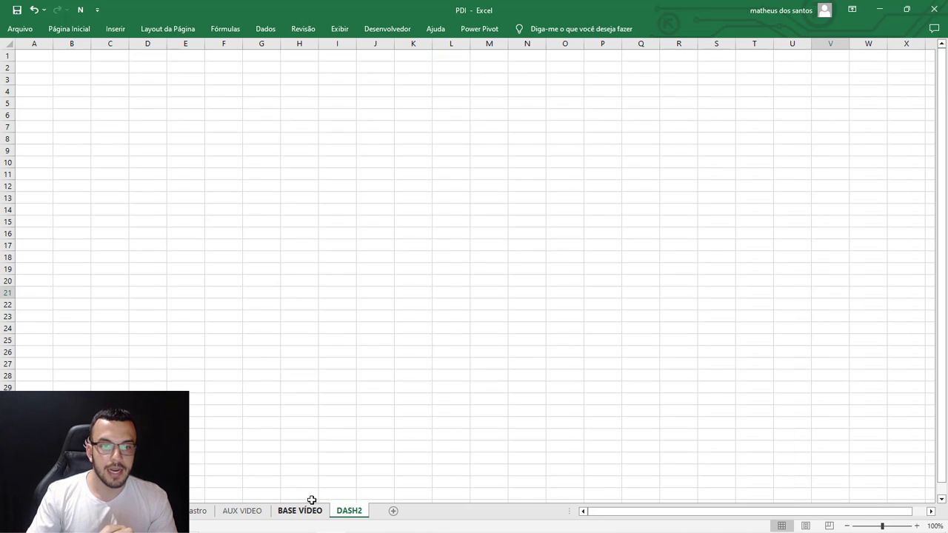
pyautogui.click(610, 150)
pyautogui.click(640, 150)
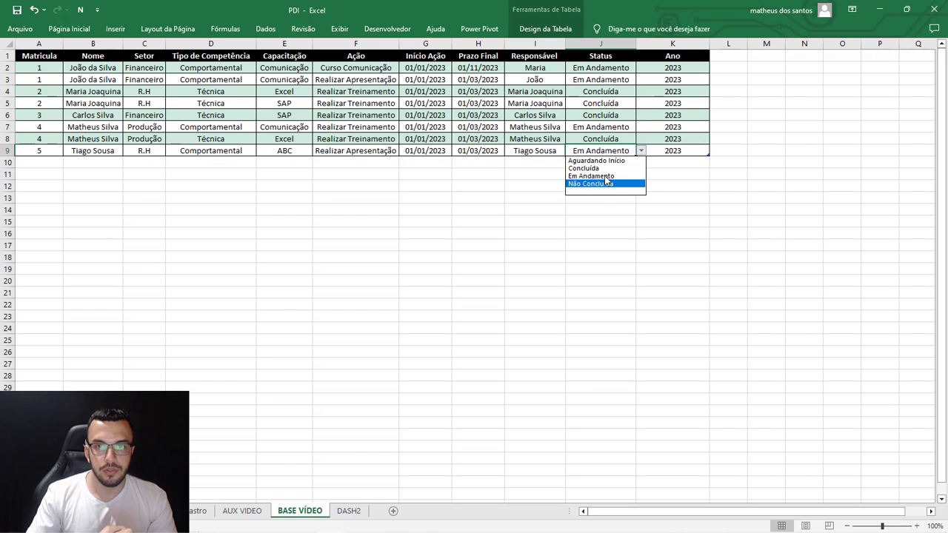
pyautogui.click(596, 161)
pyautogui.click(53, 162)
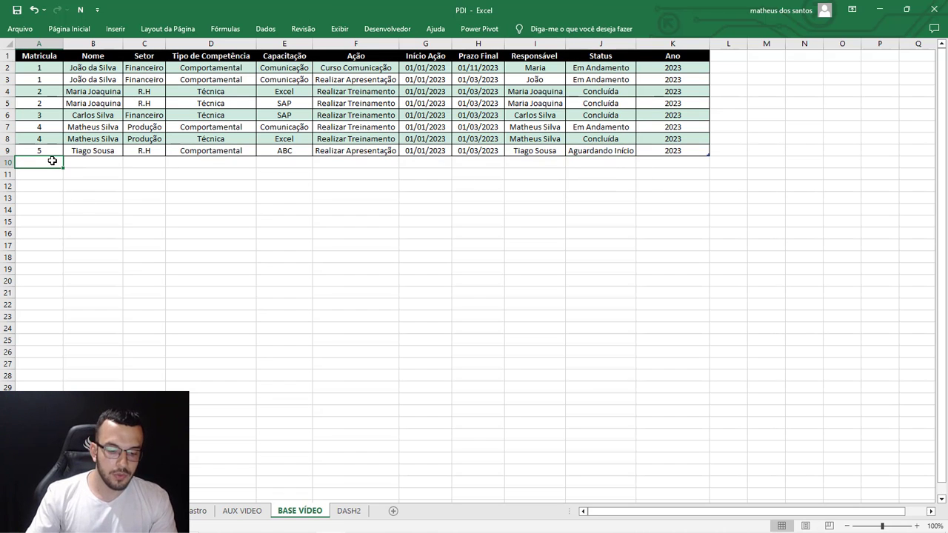
# Step: Enter Matrícula 6, the person's name, and sector Produção in row 10
pyautogui.write('6')
pyautogui.press('Return')
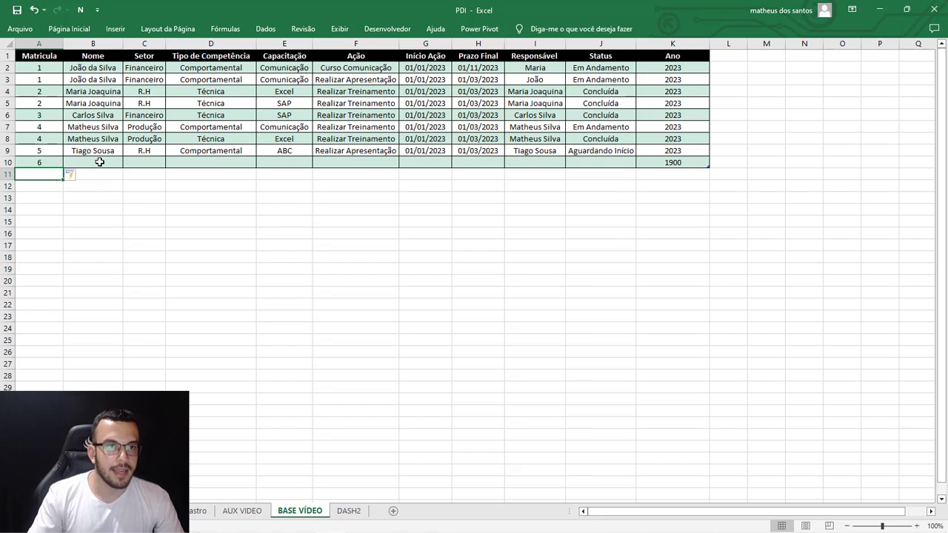
pyautogui.click(99, 161)
pyautogui.write('jOAO')
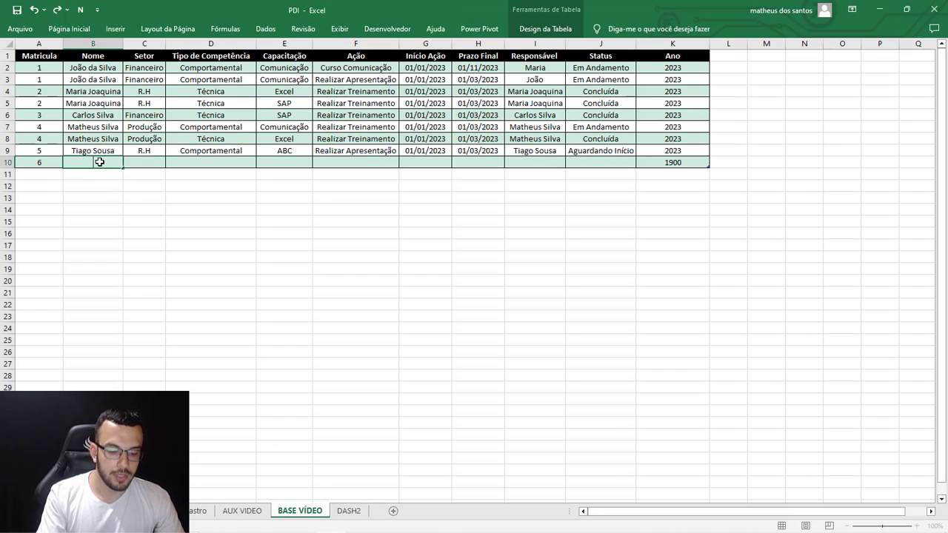
pyautogui.write('Joana')
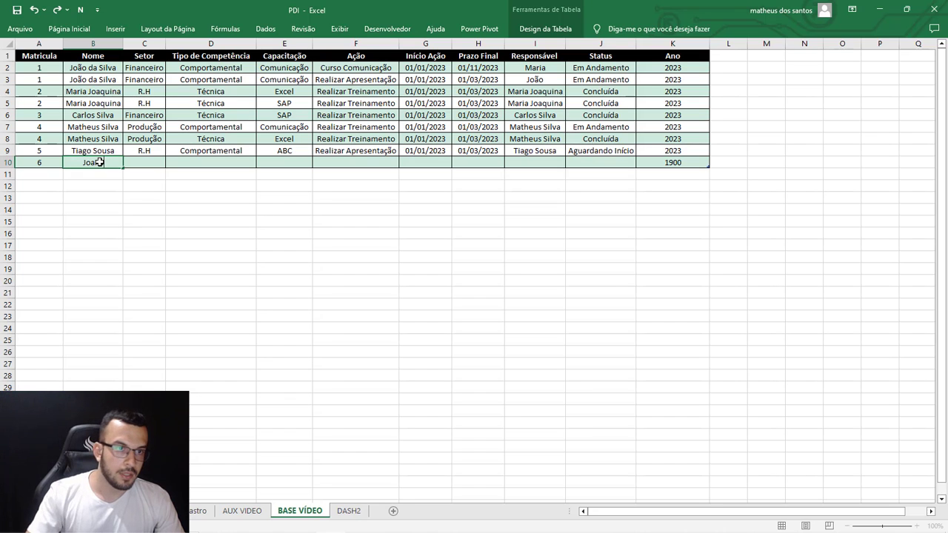
pyautogui.click(144, 139)
pyautogui.hotkey('ctrl', 'c')
pyautogui.rightClick(143, 162)
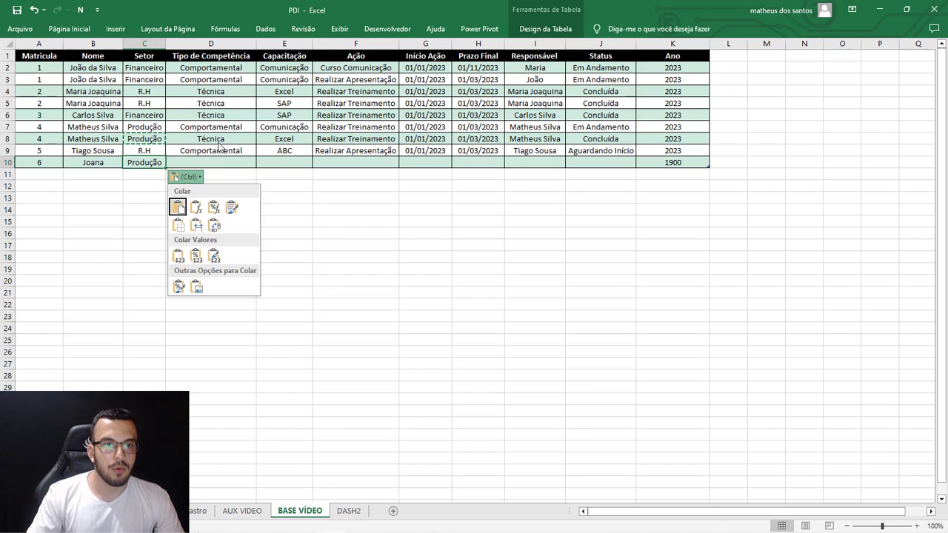
pyautogui.click(180, 205)
# Step: Choose Técnica, SAP and Realizar Treinamento for D10, E10 and F10
pyautogui.click(239, 150)
pyautogui.click(239, 163)
pyautogui.click(261, 163)
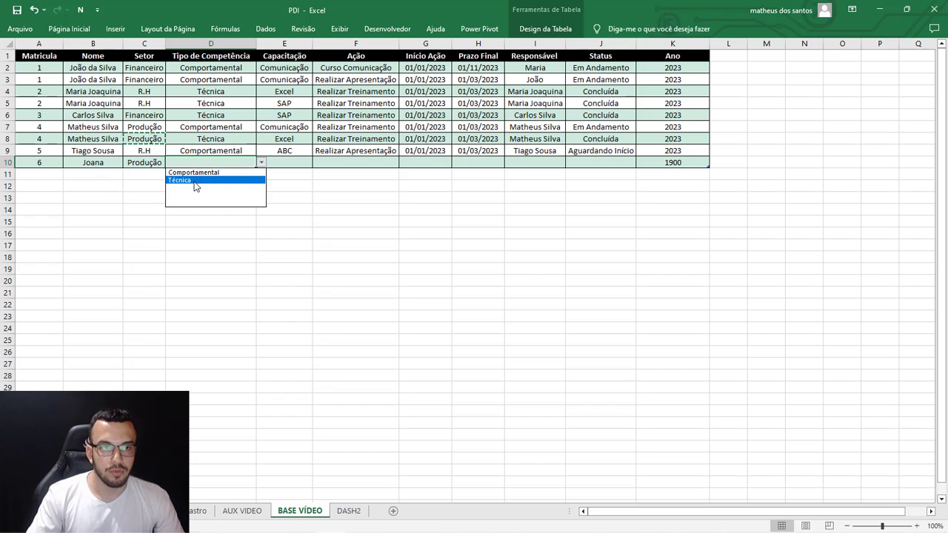
pyautogui.click(197, 183)
pyautogui.click(299, 163)
pyautogui.click(317, 163)
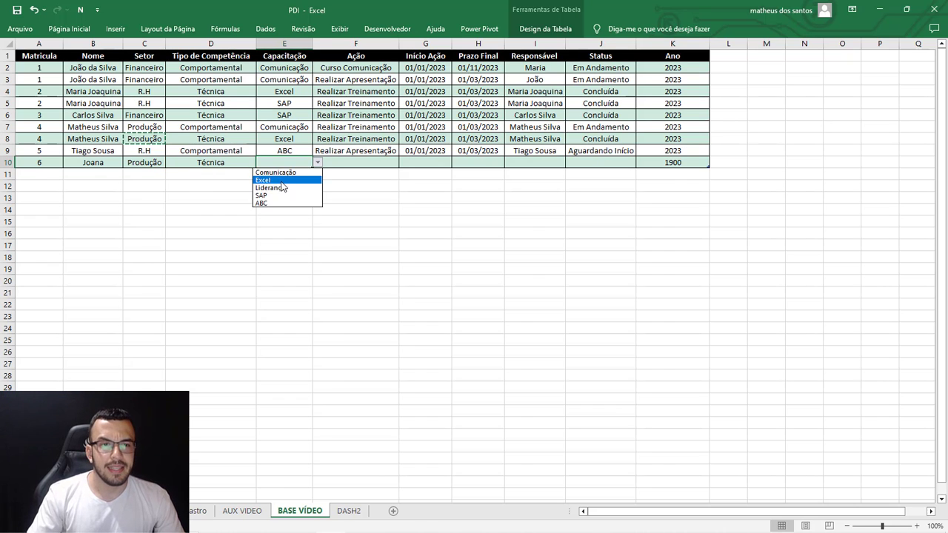
pyautogui.click(274, 197)
pyautogui.hotkey('ctrl', 'a')
pyautogui.click(382, 163)
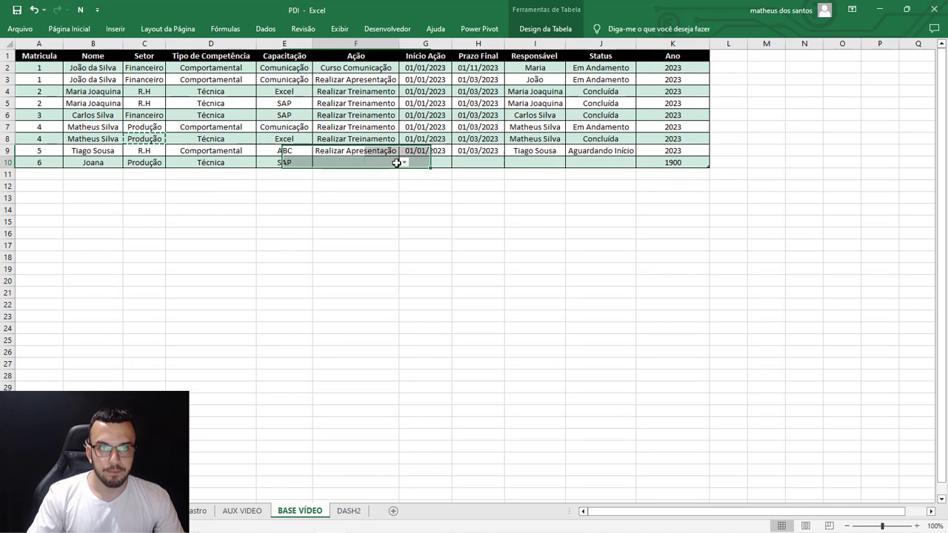
pyautogui.click(404, 162)
pyautogui.click(380, 187)
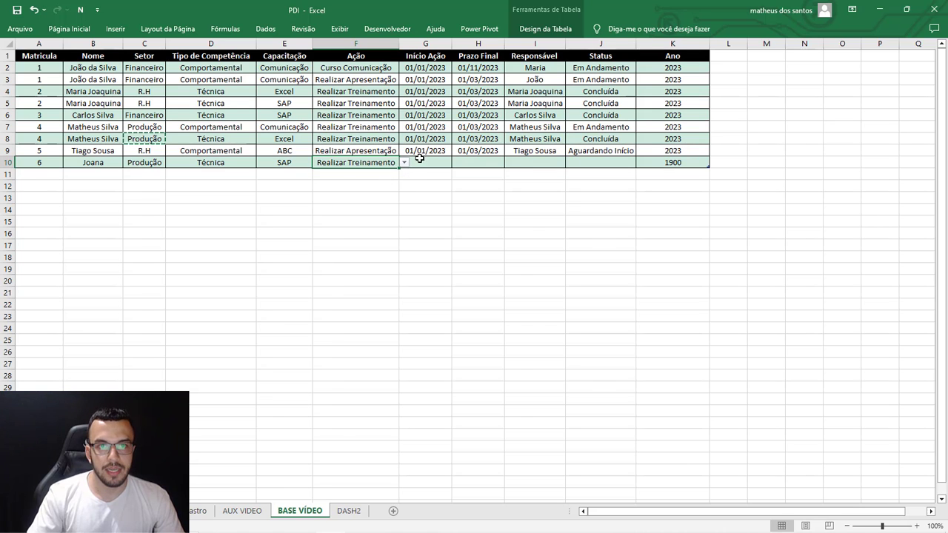
# Step: Copy row 9's dates into G10:H10, the name into I10, and set J10 to Em Andamento
pyautogui.moveTo(419, 150); pyautogui.dragTo(480, 150)
pyautogui.hotkey('ctrl', 'c')
pyautogui.press('Down')
pyautogui.hotkey('ctrl', 'v')
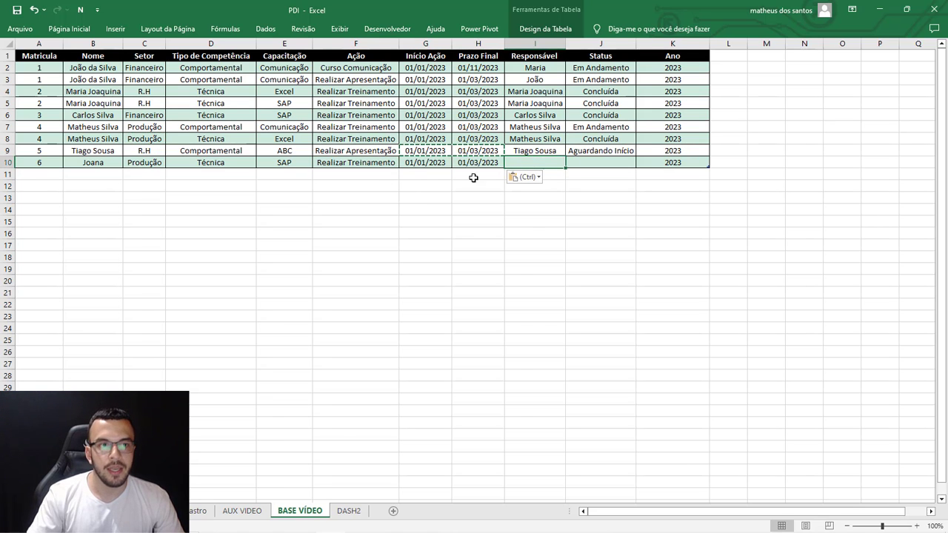
pyautogui.hotkey('ctrl', 'a')
pyautogui.click(94, 162)
pyautogui.hotkey('ctrl', 'c')
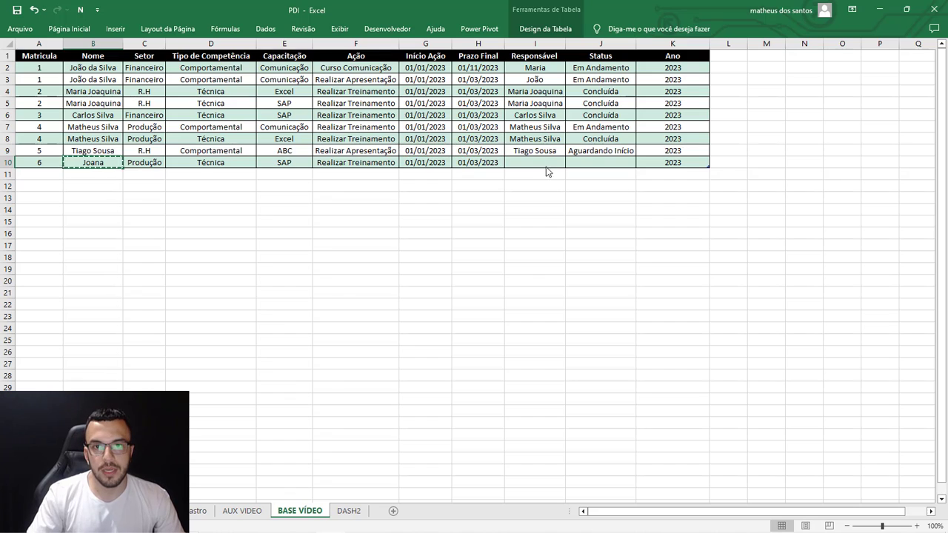
pyautogui.hotkey('ctrl', 'a')
pyautogui.click(546, 163)
pyautogui.hotkey('ctrl', 'v')
pyautogui.click(599, 161)
pyautogui.click(641, 164)
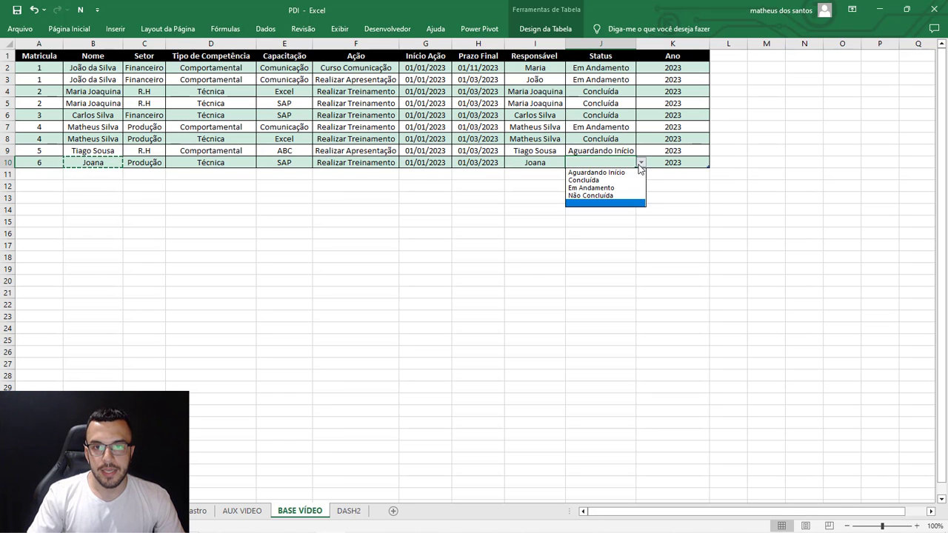
pyautogui.click(593, 192)
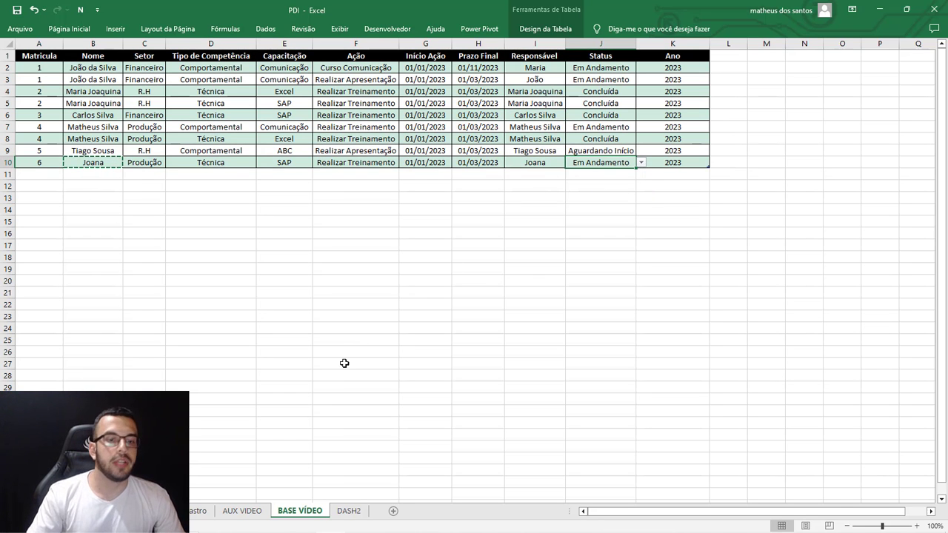
# Step: Refresh all data with Atualizar Tudo so the pivots include row 10
pyautogui.click(349, 511)
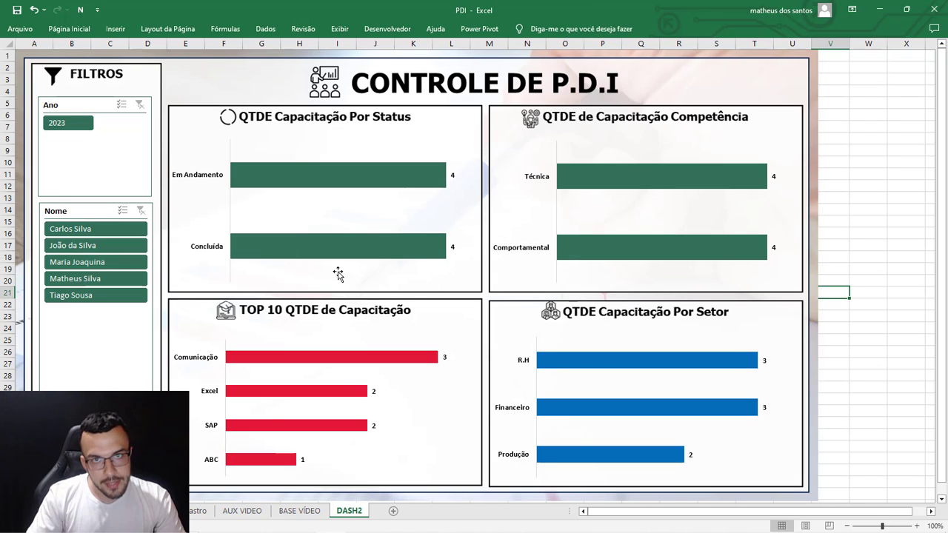
pyautogui.click(299, 510)
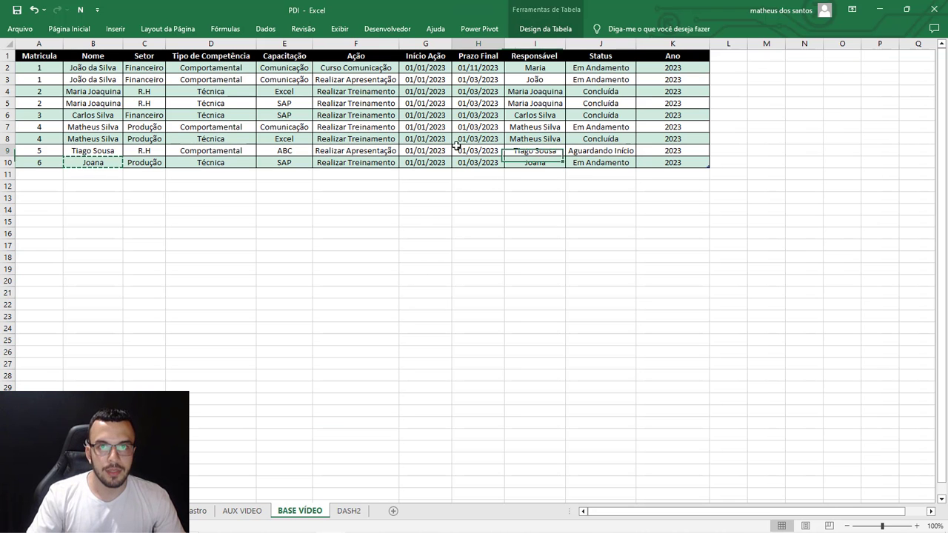
pyautogui.click(524, 33)
pyautogui.click(339, 73)
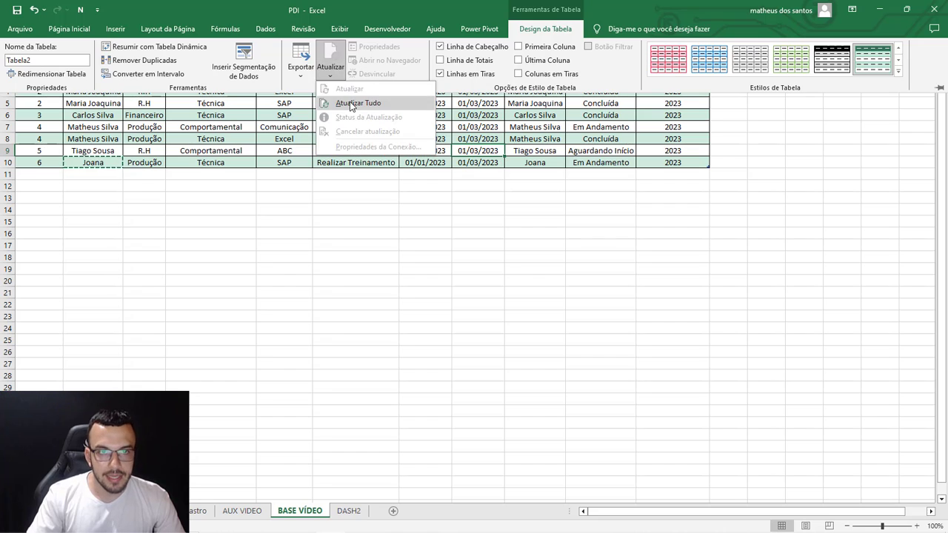
pyautogui.click(349, 101)
# Step: Check the new row 10 in the table and view the updated DASH2 charts
pyautogui.click(333, 219)
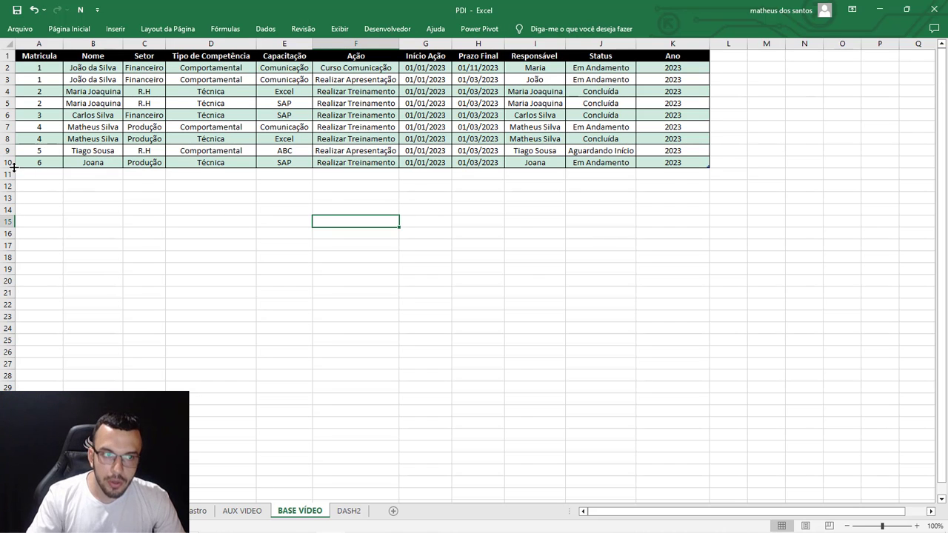
pyautogui.click(11, 162)
pyautogui.rightClick(11, 163)
pyautogui.click(469, 123)
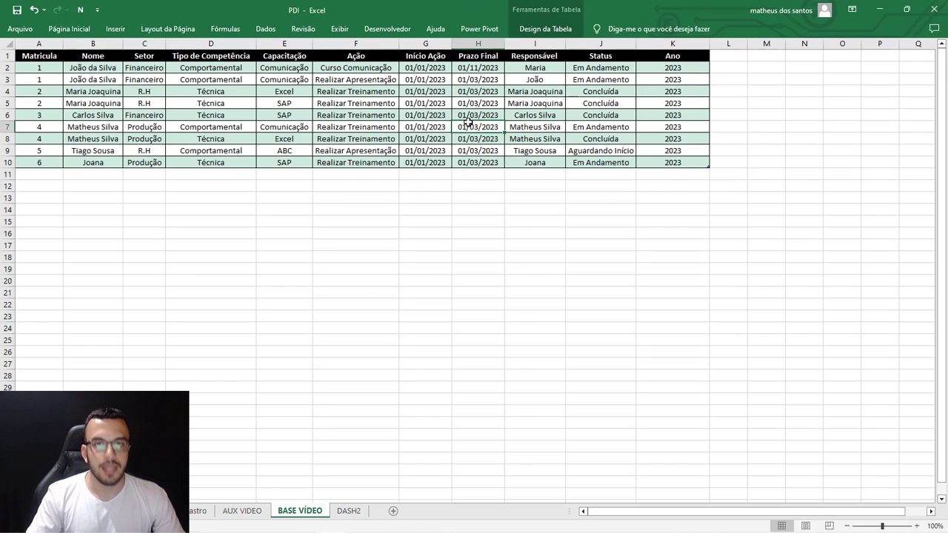
pyautogui.click(545, 29)
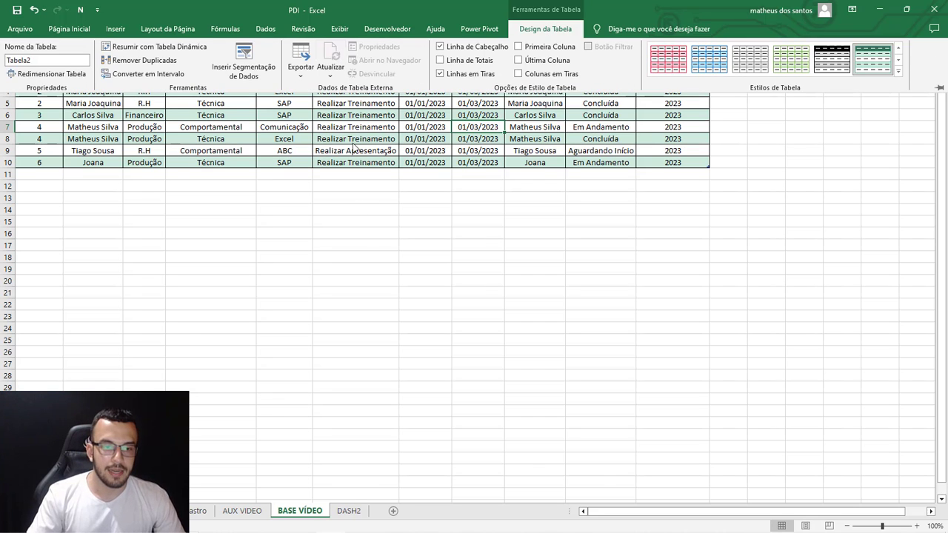
pyautogui.click(348, 511)
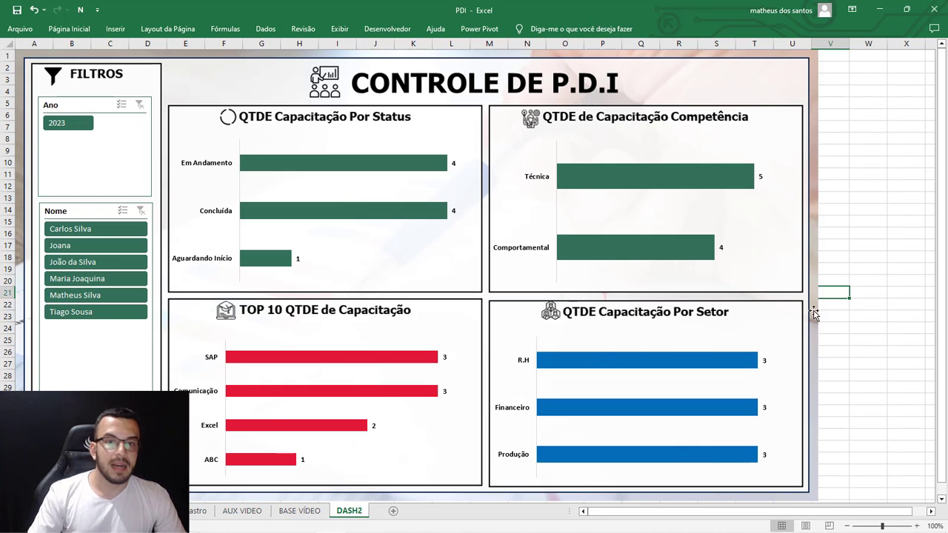
pyautogui.click(886, 241)
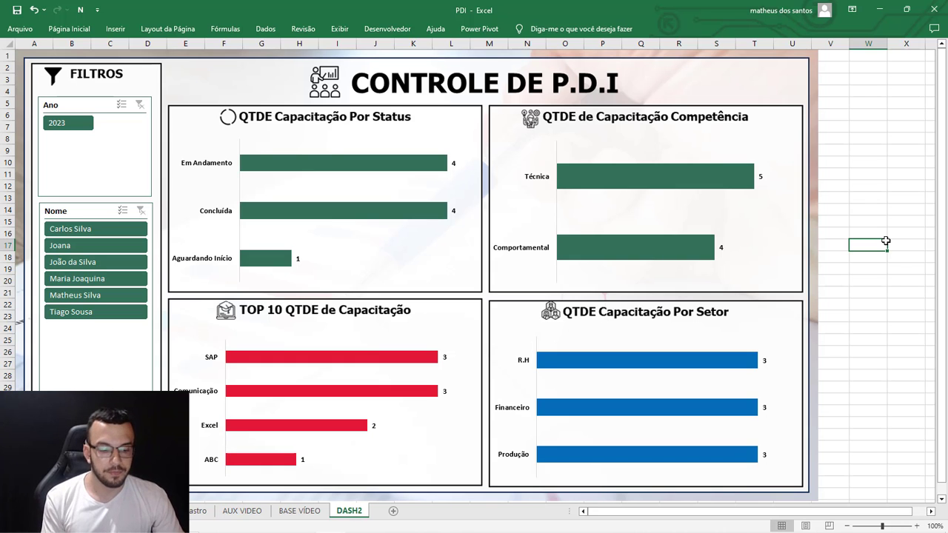
# Step: Switch to the browser and show the LinkedIn tab
pyautogui.hotkey('alt', 'Tab')
pyautogui.press('Tab')
pyautogui.press('Tab')
pyautogui.press('Tab')
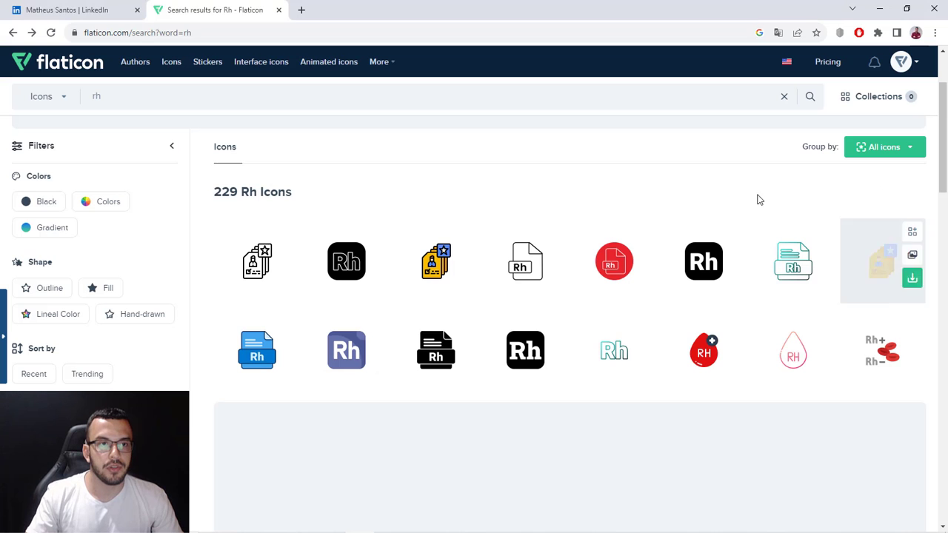
pyautogui.click(64, 7)
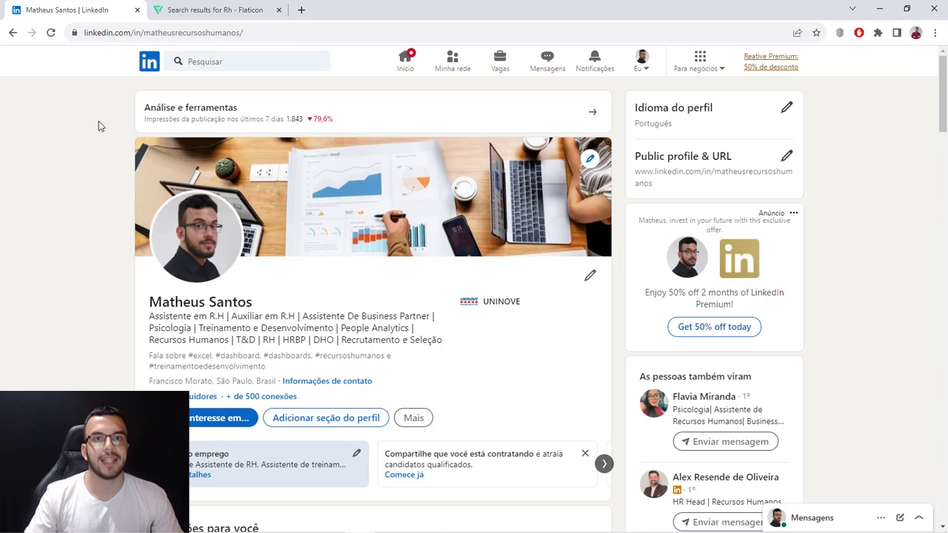